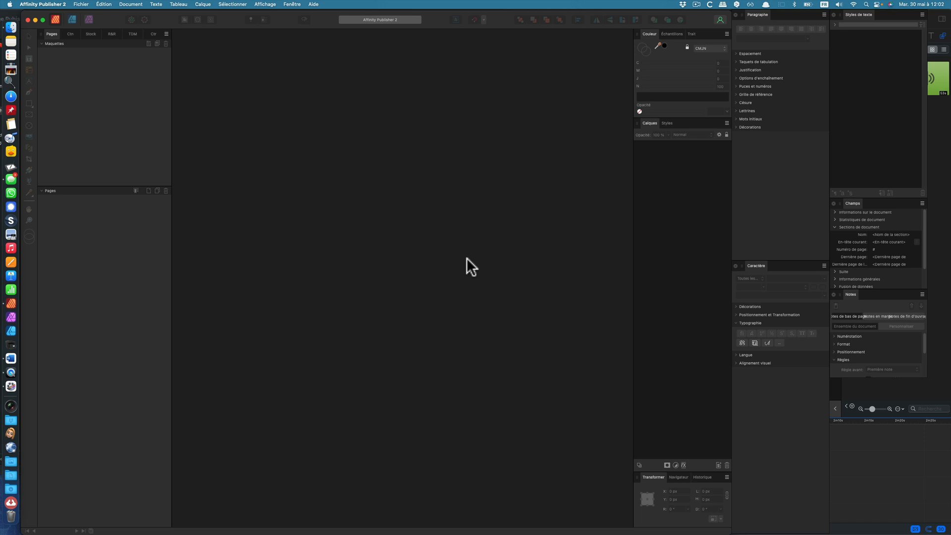
Step: Start a new document and choose the A5 preset from the Imprimerie category
{"action": "left_click", "coordinate": [89, 4]}
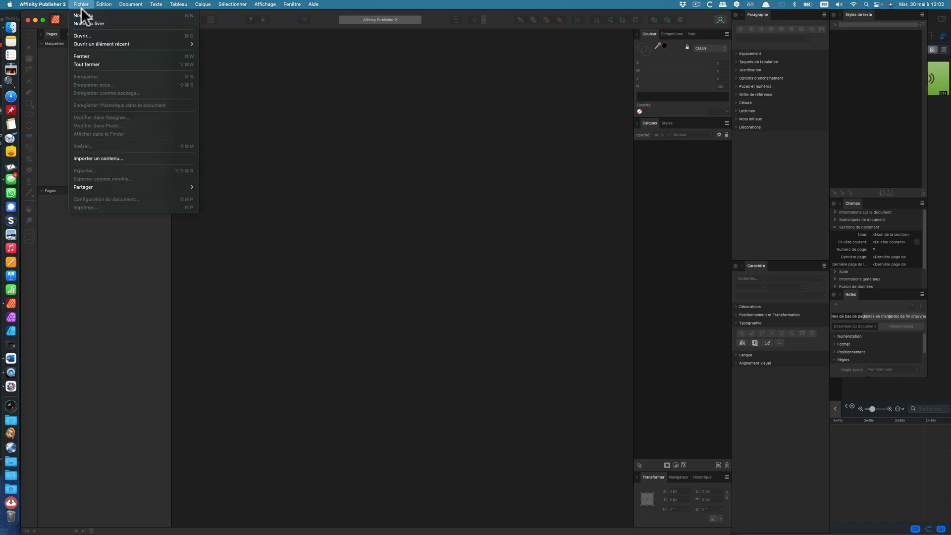
{"action": "left_click", "coordinate": [178, 17]}
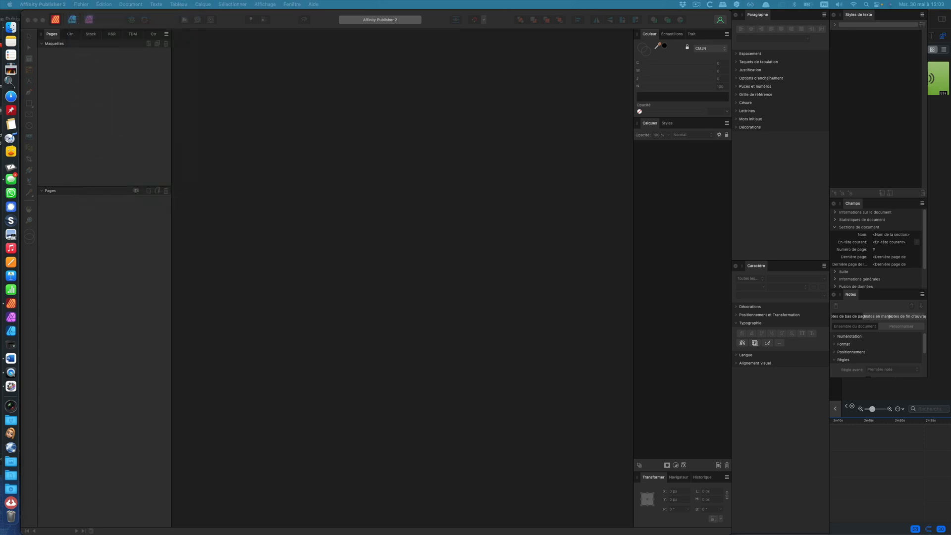
{"action": "left_click_drag", "start_coordinate": [772, 116], "coordinate": [494, 119]}
{"action": "left_click", "coordinate": [303, 144]}
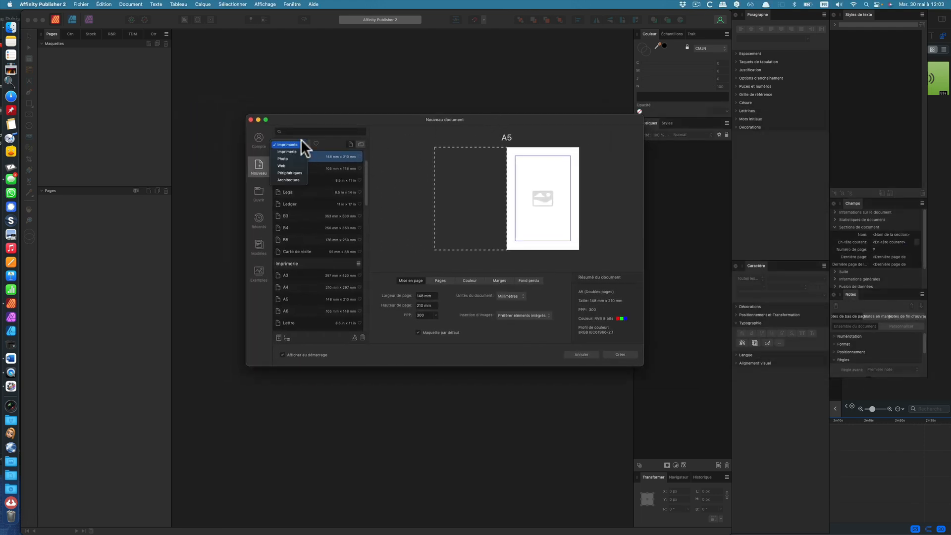
{"action": "left_click", "coordinate": [298, 151]}
{"action": "left_click", "coordinate": [298, 144]}
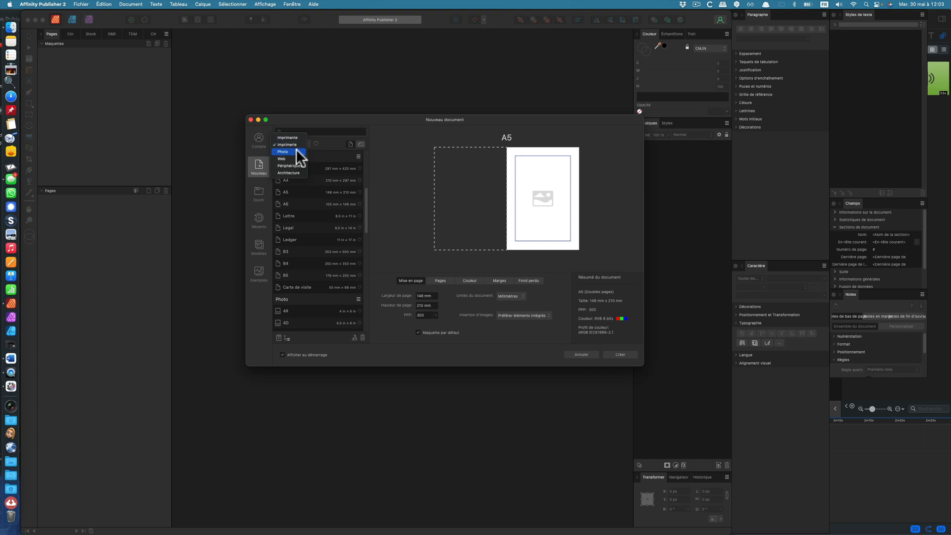
{"action": "left_click", "coordinate": [296, 151]}
{"action": "left_click", "coordinate": [297, 151]}
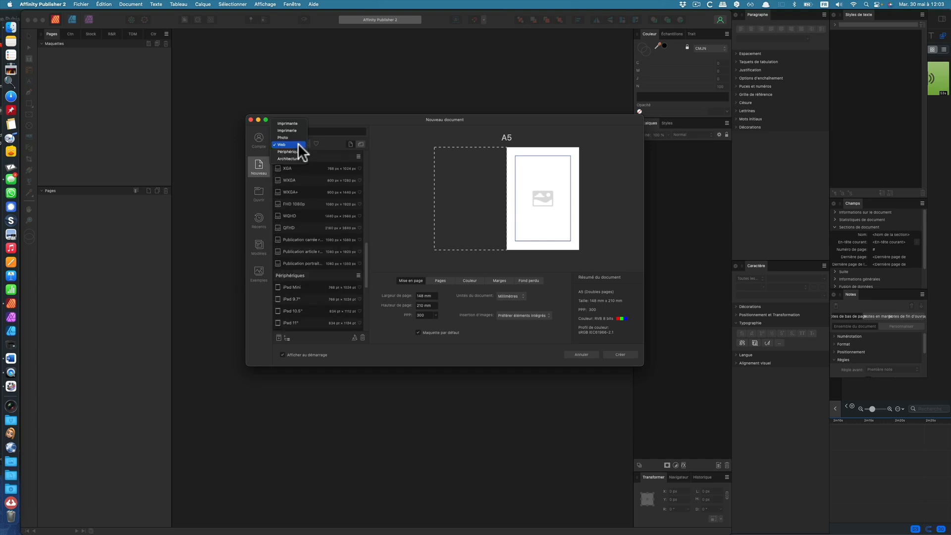
{"action": "left_click", "coordinate": [297, 130]}
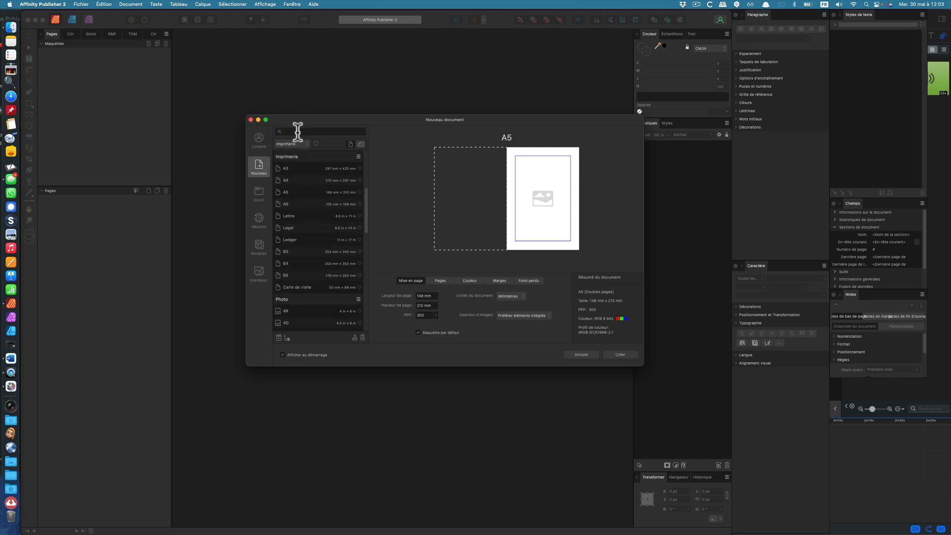
{"action": "left_click", "coordinate": [295, 192]}
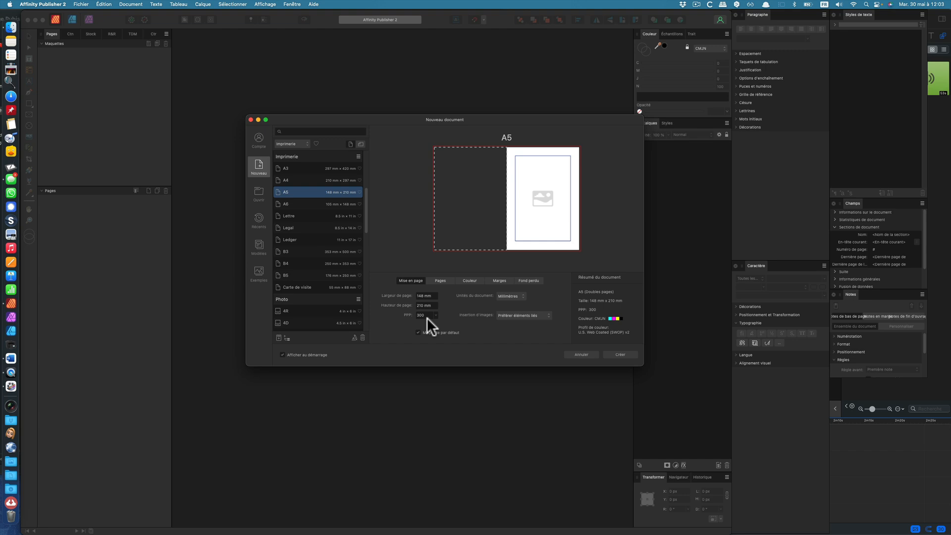
Step: Set the new document's inner margin to 25 mm
{"action": "left_click", "coordinate": [440, 281]}
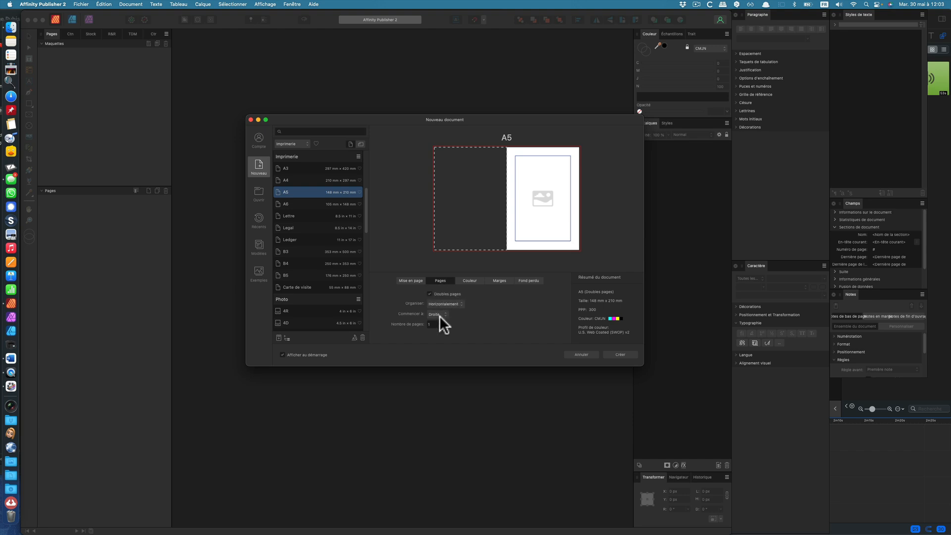
{"action": "left_click", "coordinate": [474, 281]}
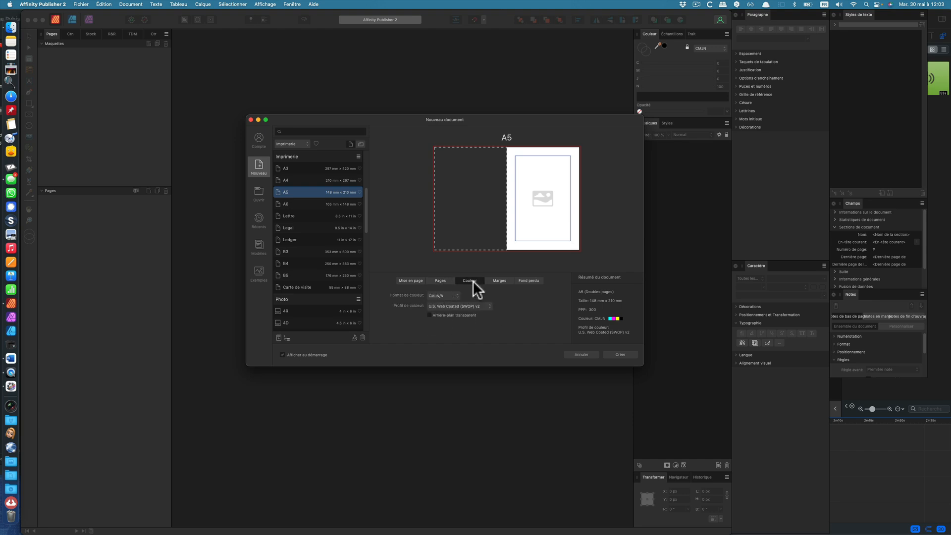
{"action": "left_click", "coordinate": [501, 281]}
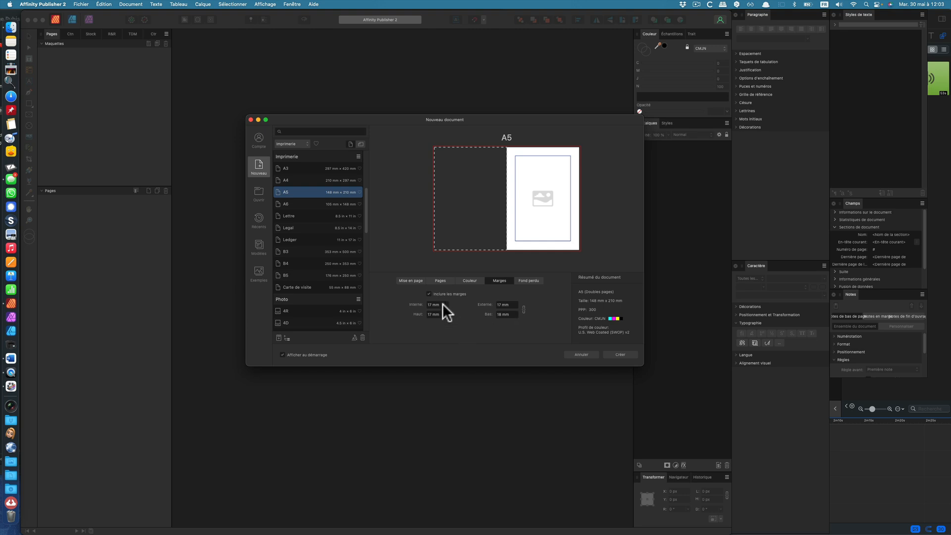
{"action": "left_click", "coordinate": [427, 305]}
{"action": "type", "text": "25"}
{"action": "key", "text": "Tab"}
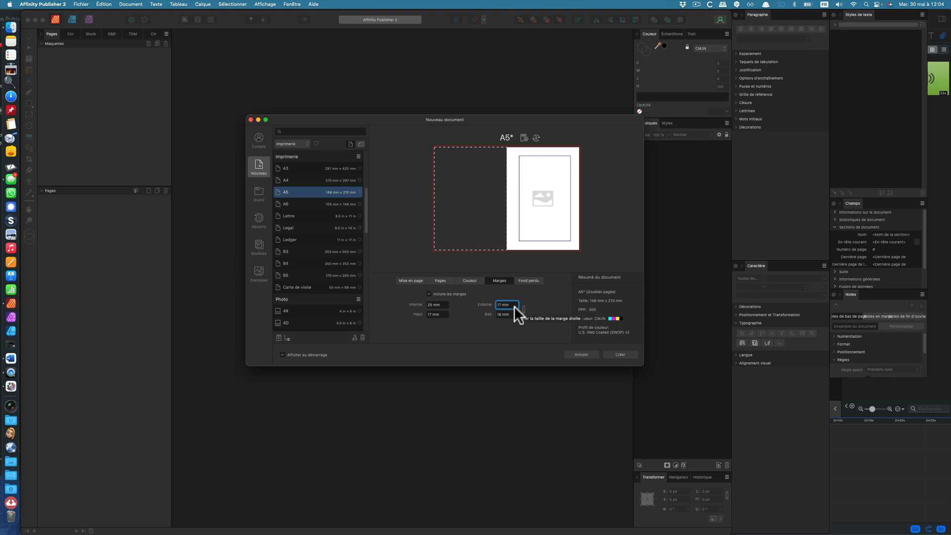
Step: Set the bottom margin to 20 mm and the top margin to 25 mm, and create the document
{"action": "left_click", "coordinate": [496, 314]}
{"action": "type", "text": "20"}
{"action": "key", "text": "Tab"}
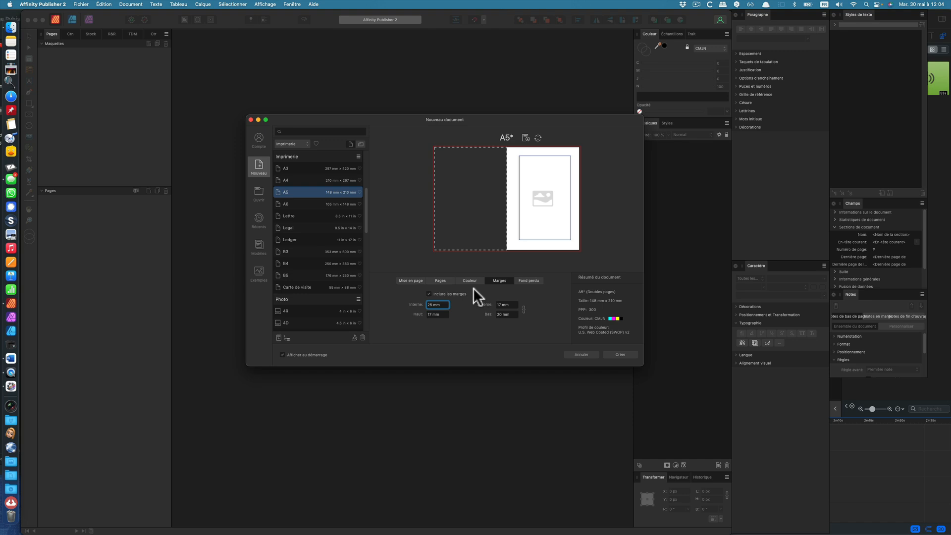
{"action": "left_click", "coordinate": [443, 314]}
{"action": "type", "text": "25"}
{"action": "key", "text": "Tab"}
{"action": "left_click", "coordinate": [620, 355]}
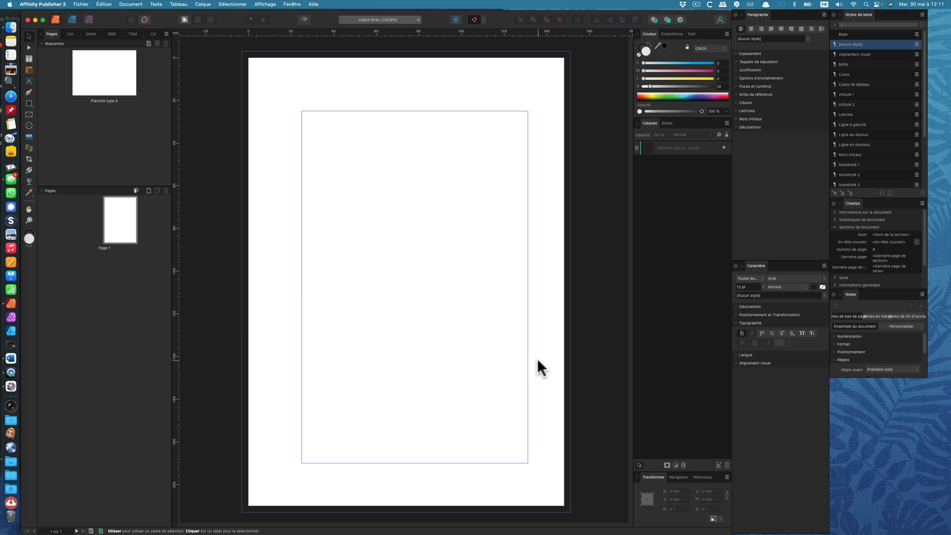
{"action": "key", "text": "ctrl+w"}
{"action": "left_click", "coordinate": [304, 19]}
{"action": "left_click", "coordinate": [305, 19]}
Step: Detach and delete all the default text styles in the document
{"action": "scroll", "coordinate": [871, 100], "scroll_direction": "down", "scroll_amount": 1}
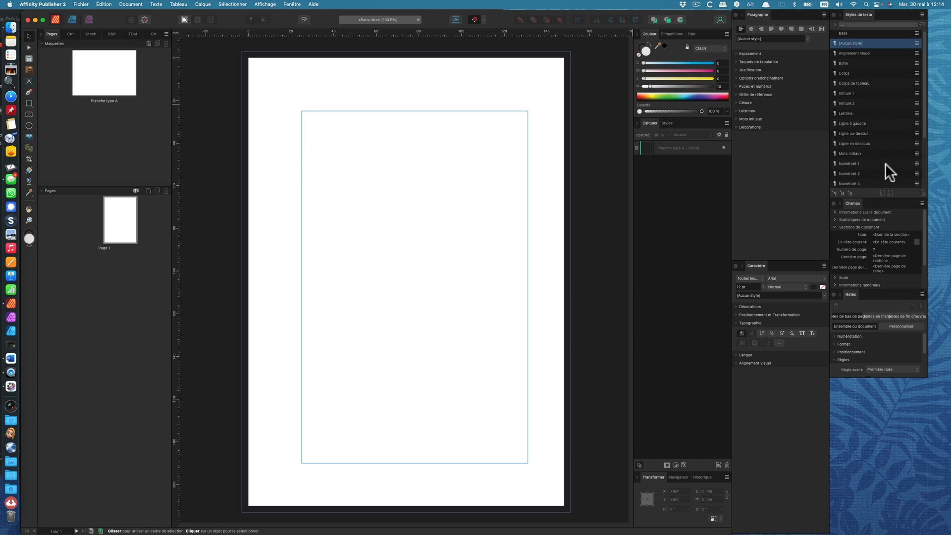
{"action": "scroll", "coordinate": [889, 156], "scroll_direction": "down", "scroll_amount": 5}
{"action": "scroll", "coordinate": [890, 152], "scroll_direction": "up", "scroll_amount": 5}
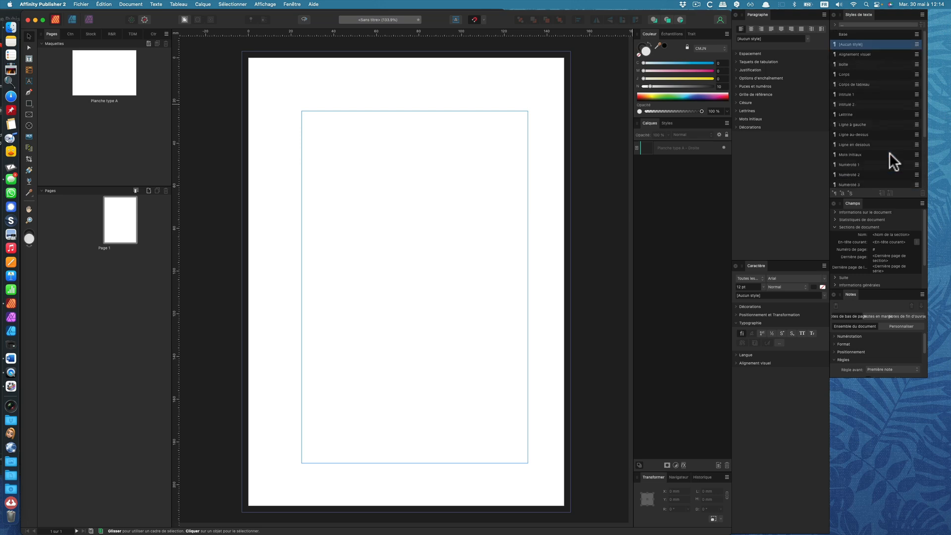
{"action": "scroll", "coordinate": [890, 153], "scroll_direction": "down", "scroll_amount": 3}
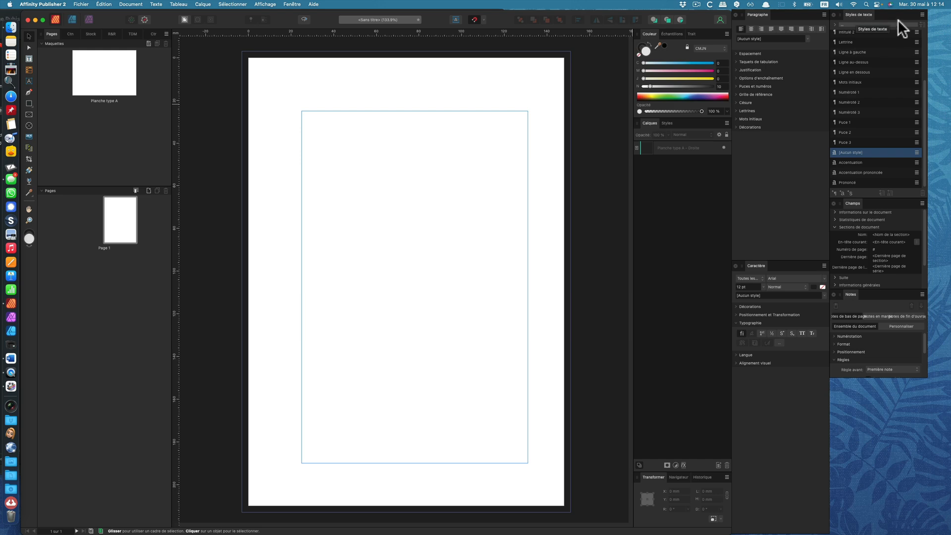
{"action": "left_click", "coordinate": [922, 14]}
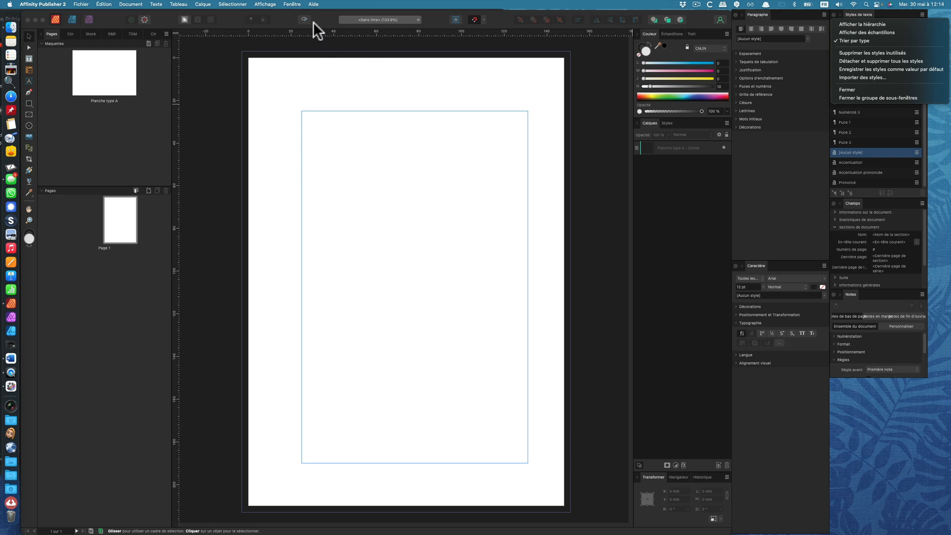
{"action": "left_click", "coordinate": [292, 4]}
{"action": "left_click", "coordinate": [292, 4]}
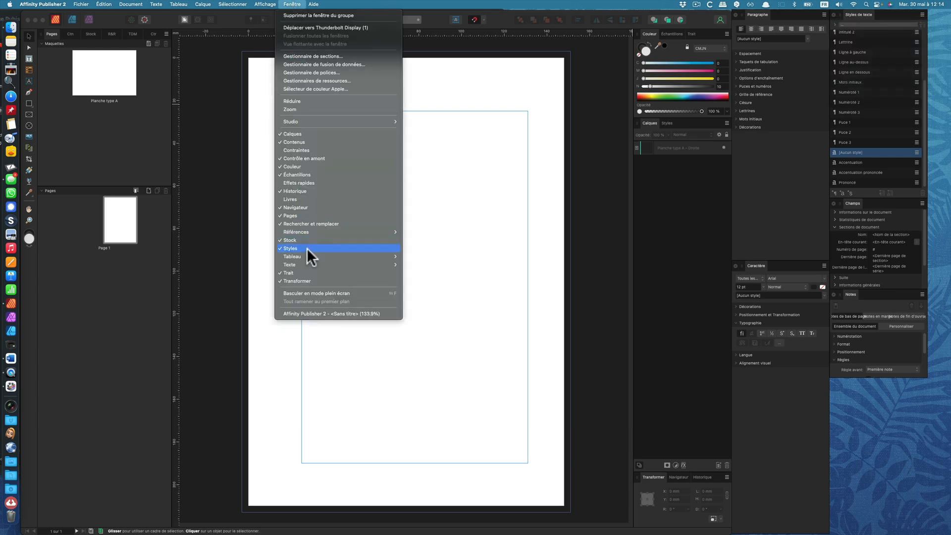
{"action": "mouse_move", "coordinate": [308, 264]}
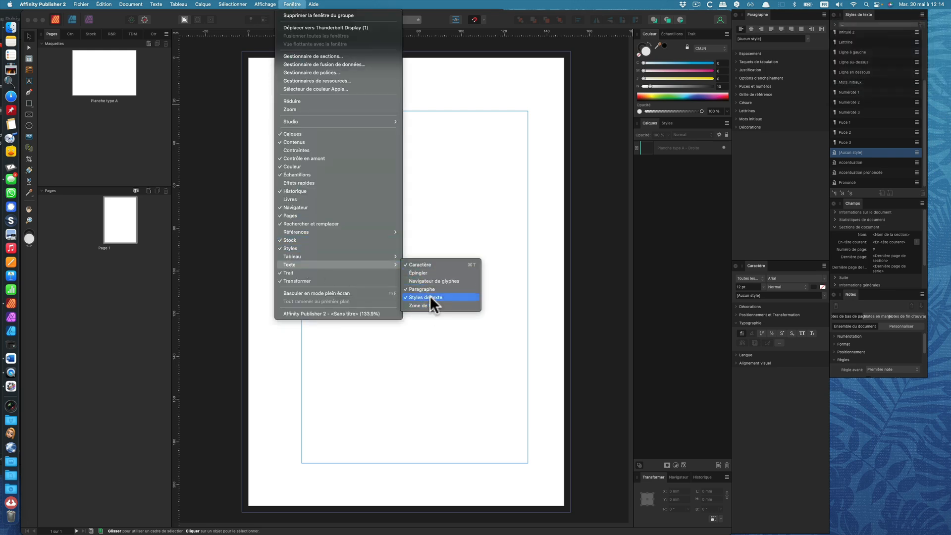
{"action": "left_click", "coordinate": [897, 91]}
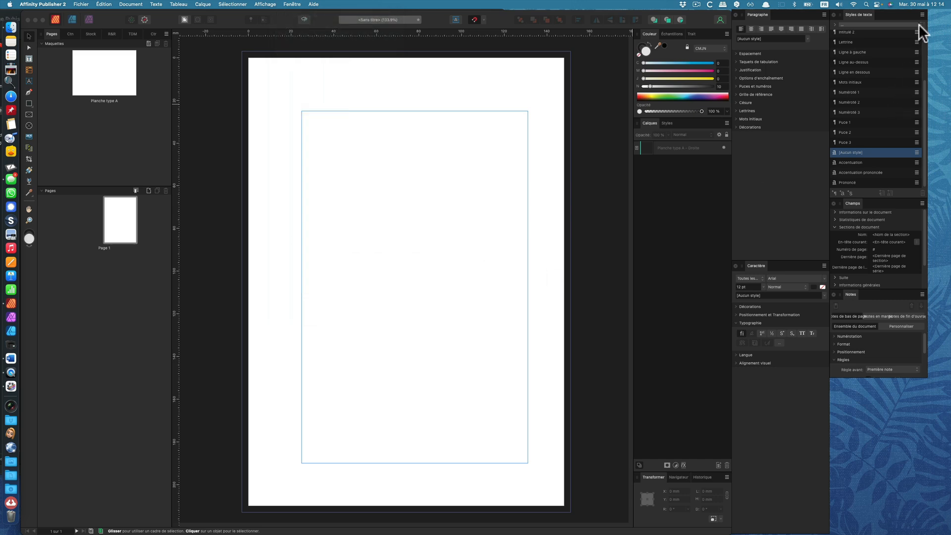
{"action": "left_click", "coordinate": [922, 12]}
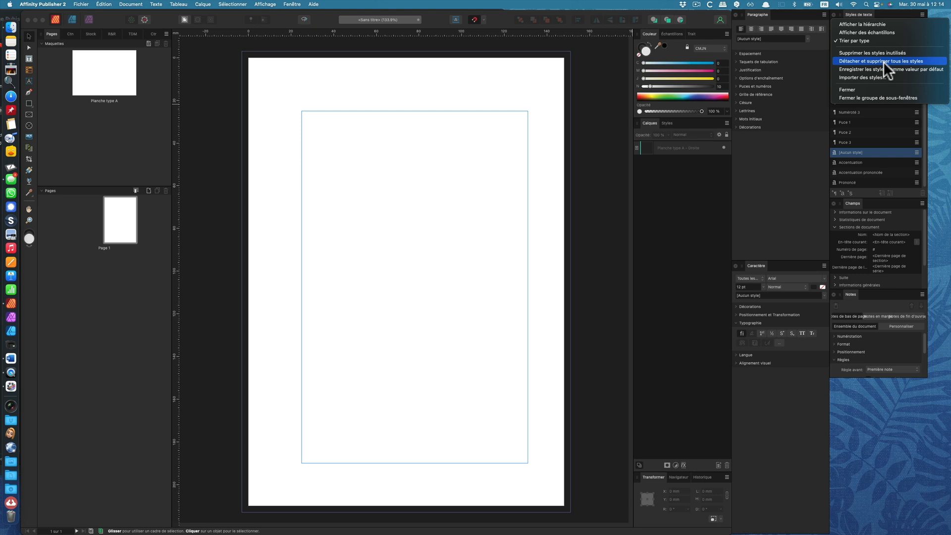
{"action": "left_click", "coordinate": [884, 62]}
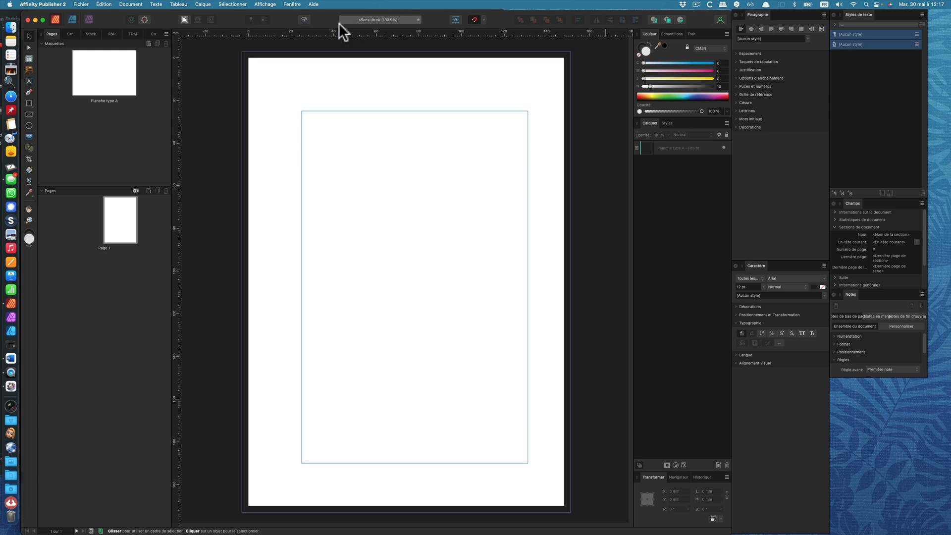
Step: On master Planche type A, draw a text frame with centred text, about 106 × 6.1 mm, directly below the left page's margin area
{"action": "double_click", "coordinate": [103, 100]}
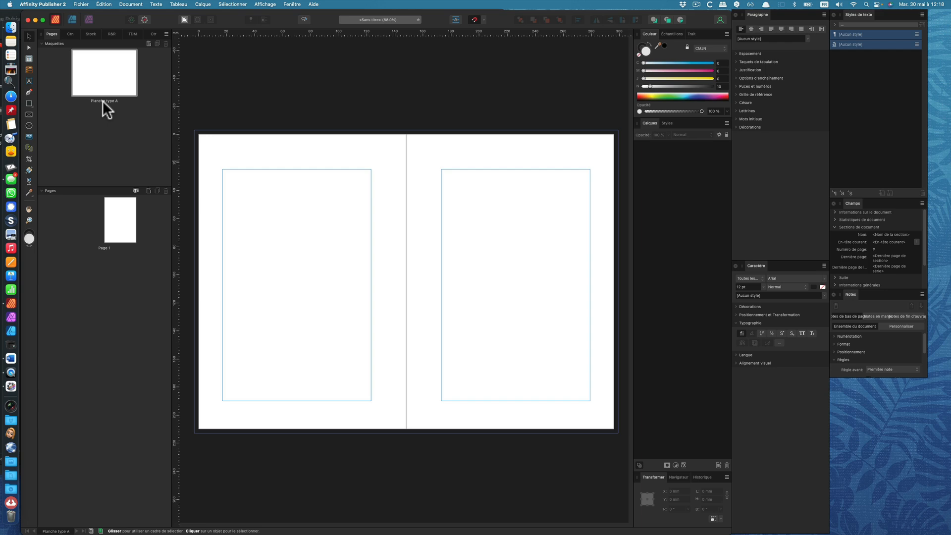
{"action": "left_click", "coordinate": [28, 60]}
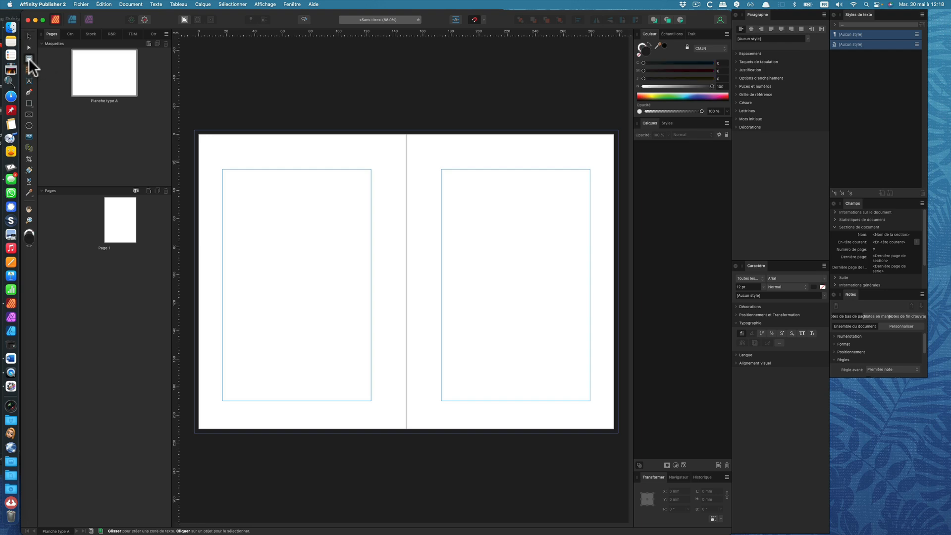
{"action": "left_click", "coordinate": [29, 58]}
{"action": "left_click_drag", "start_coordinate": [223, 400], "coordinate": [372, 410]}
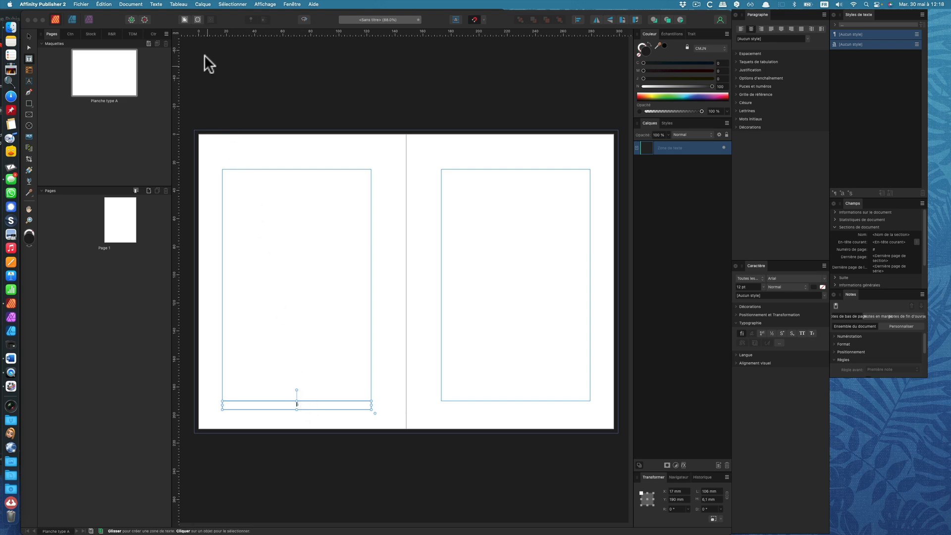
Step: Insert a page number field into the text frame below the left page's margin area
{"action": "left_click", "coordinate": [162, 3]}
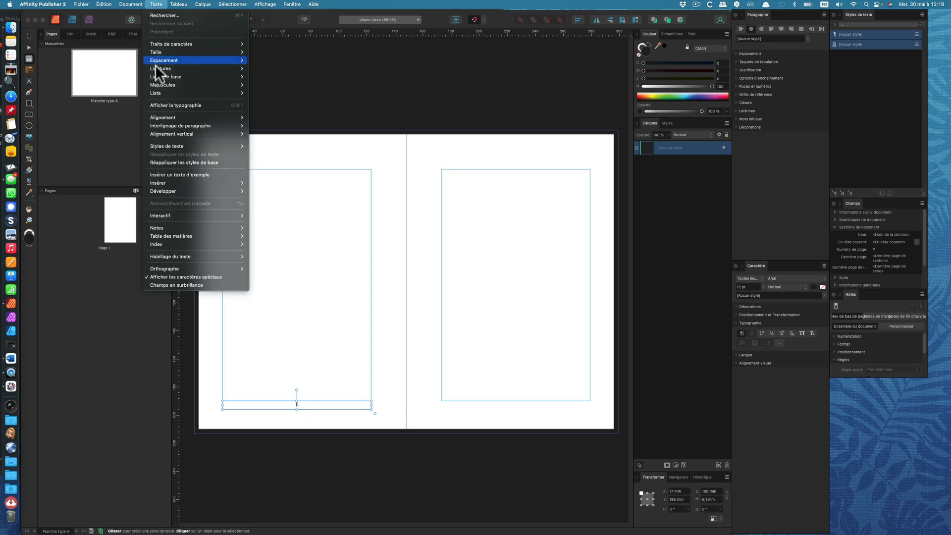
{"action": "mouse_move", "coordinate": [162, 181]}
{"action": "mouse_move", "coordinate": [257, 181]}
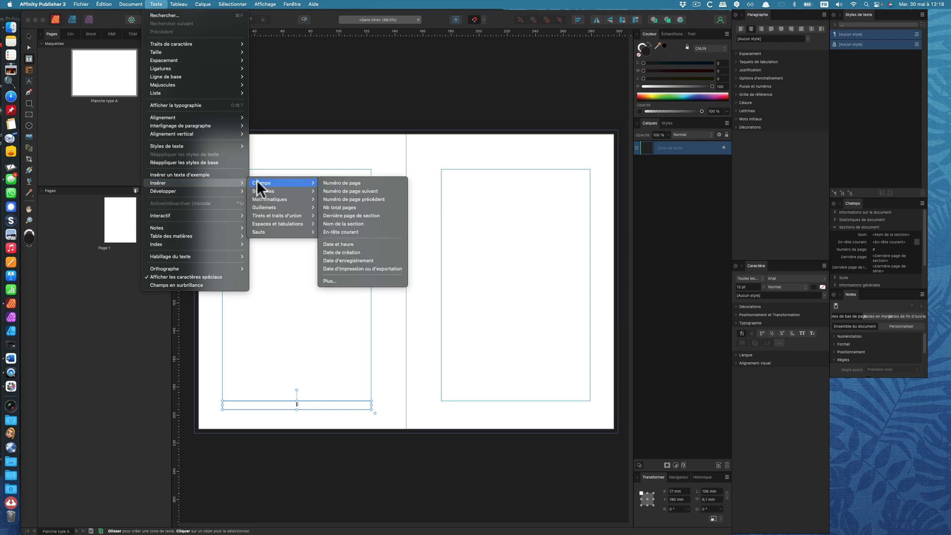
{"action": "left_click", "coordinate": [334, 182]}
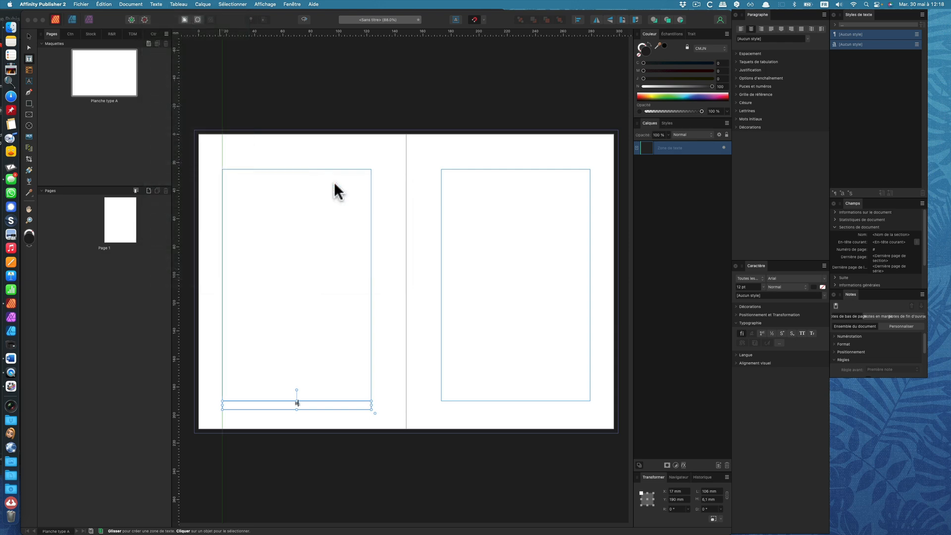
Step: Set the page number field's font to EB Garamond Gras
{"action": "scroll", "coordinate": [278, 437], "scroll_direction": "up", "scroll_amount": 3}
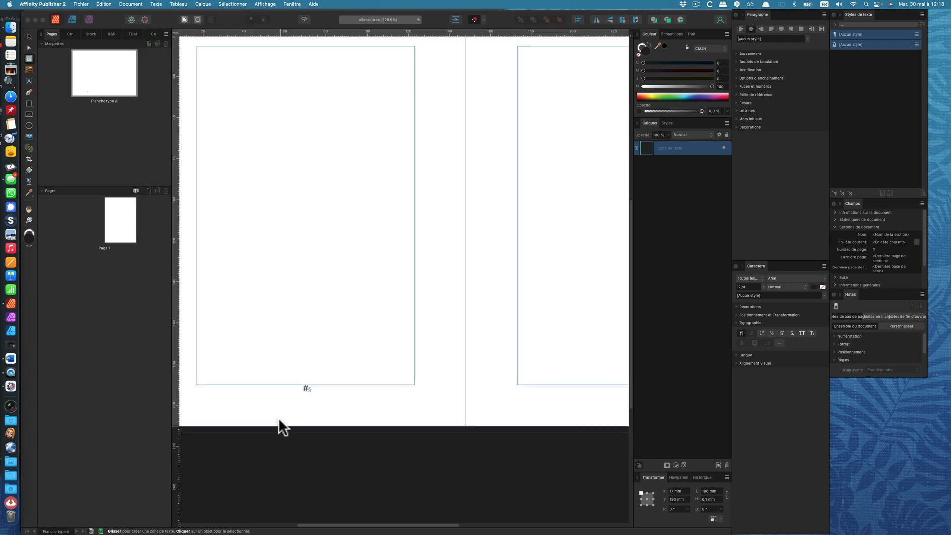
{"action": "scroll", "coordinate": [259, 387], "scroll_direction": "up", "scroll_amount": 3}
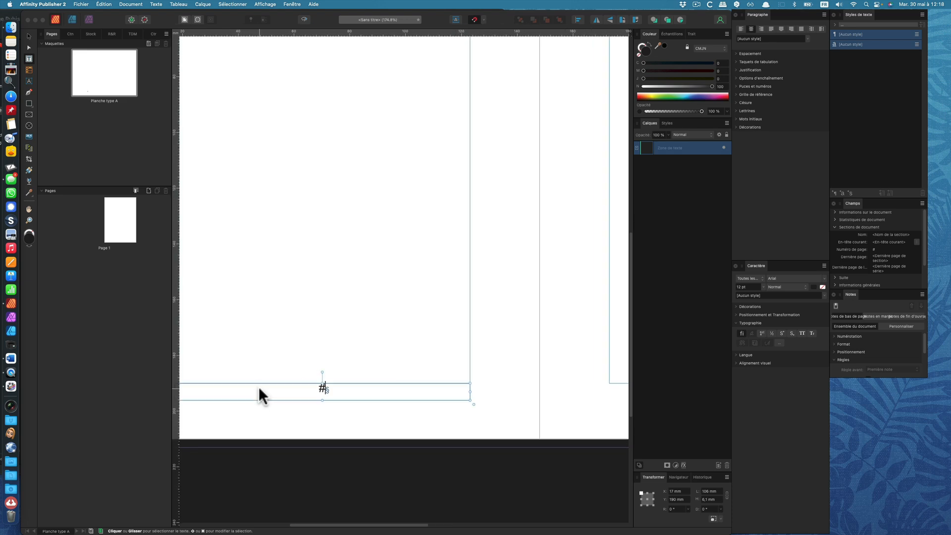
{"action": "left_click", "coordinate": [28, 37]}
{"action": "scroll", "coordinate": [358, 191], "scroll_direction": "left", "scroll_amount": 3}
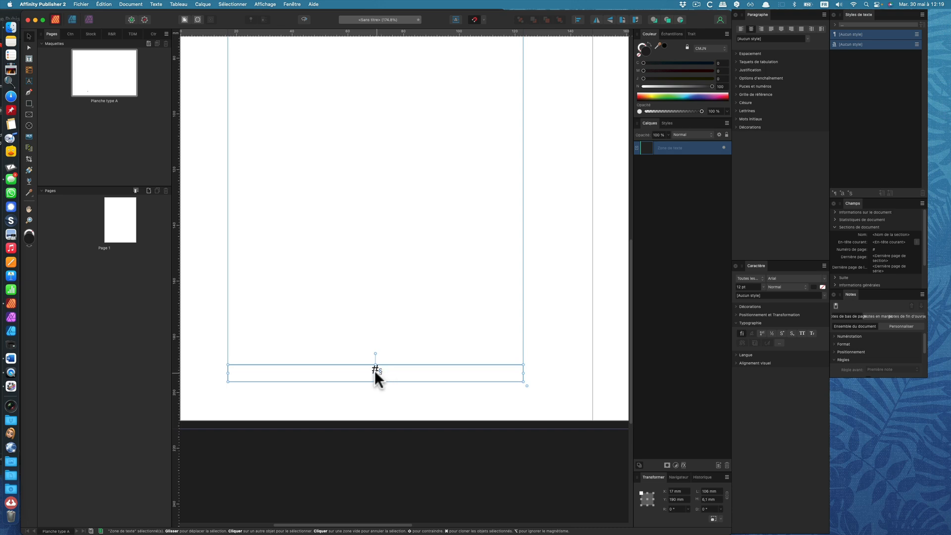
{"action": "double_click", "coordinate": [372, 369]}
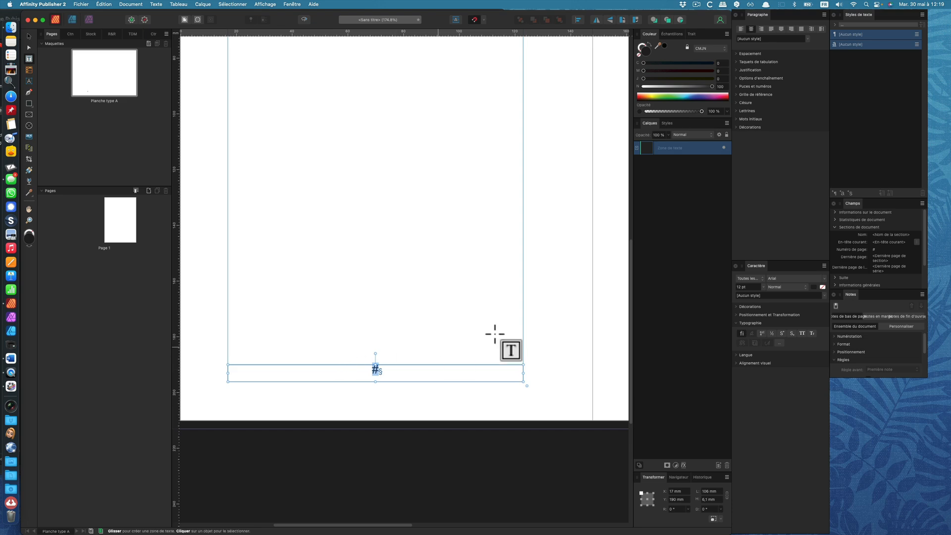
{"action": "left_click", "coordinate": [775, 278]}
{"action": "type", "text": "eb"}
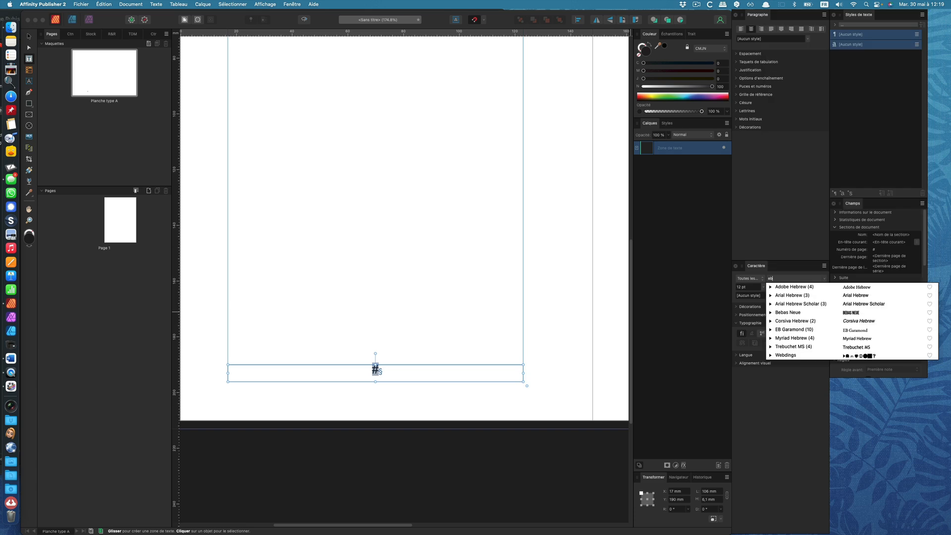
{"action": "left_click", "coordinate": [770, 329]}
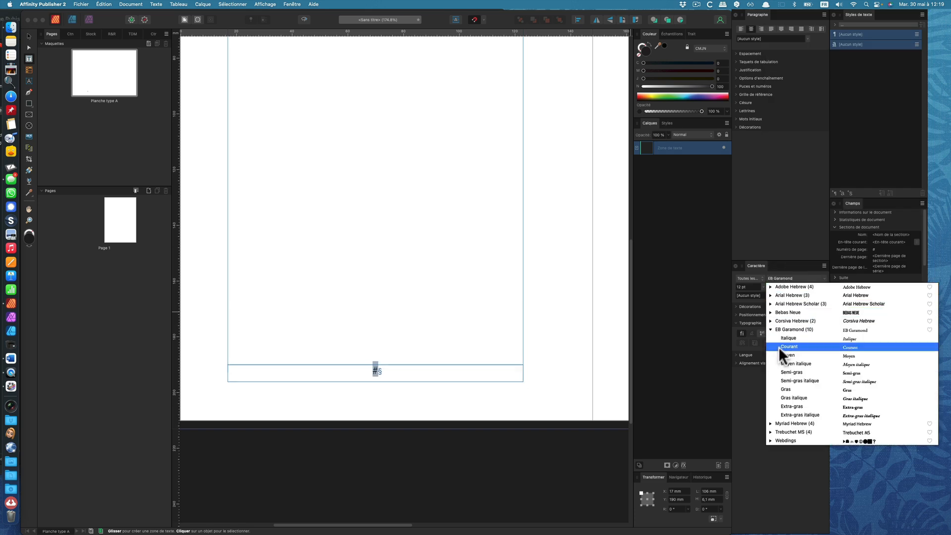
{"action": "left_click", "coordinate": [784, 390]}
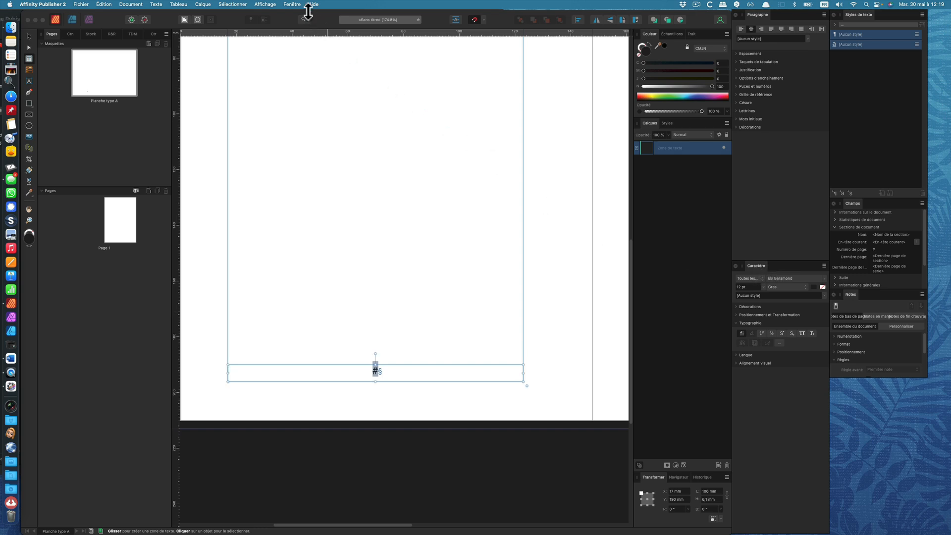
{"action": "left_click", "coordinate": [292, 4]}
{"action": "mouse_move", "coordinate": [295, 263]}
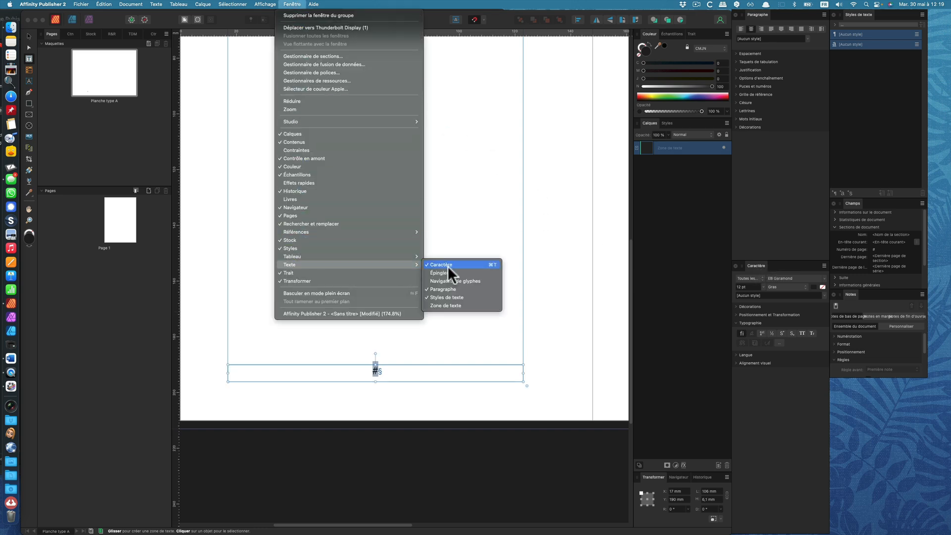
{"action": "left_click", "coordinate": [395, 367]}
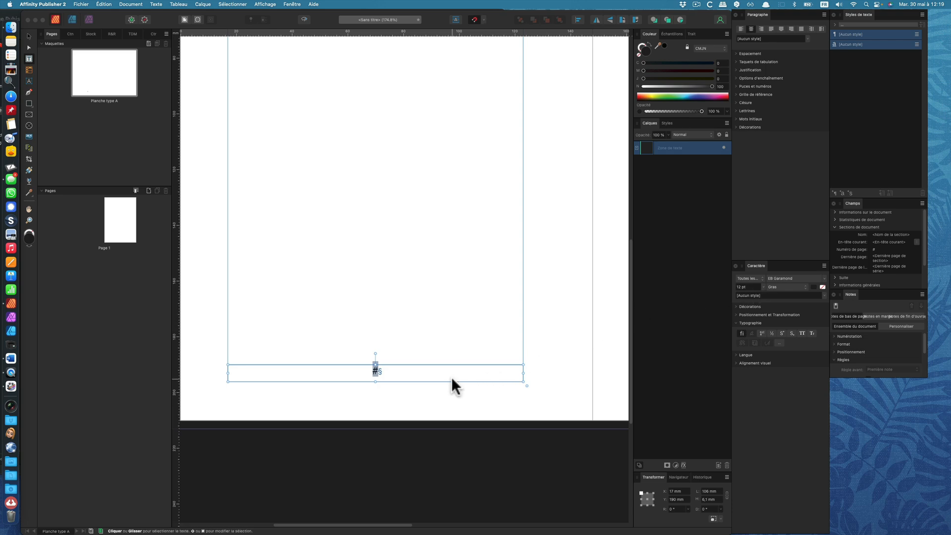
{"action": "left_click", "coordinate": [29, 35]}
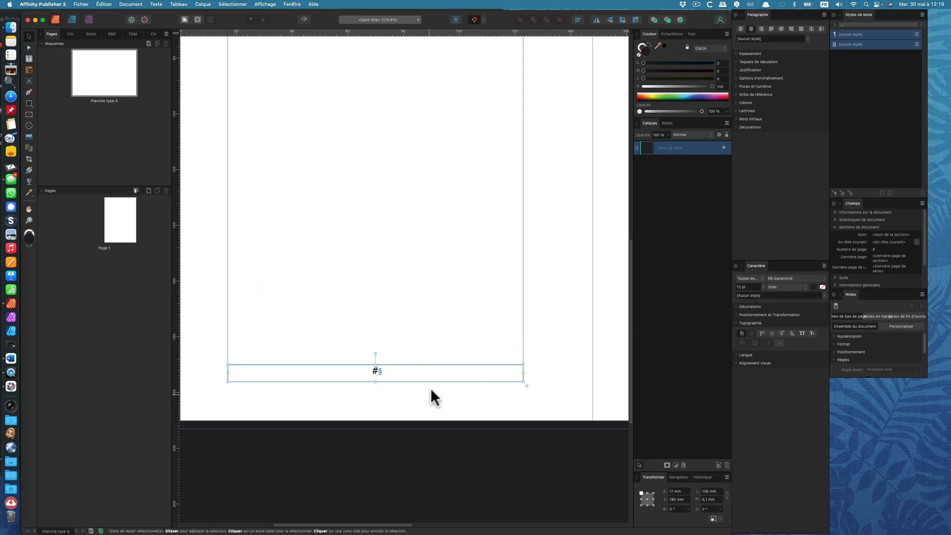
{"action": "left_click", "coordinate": [458, 288]}
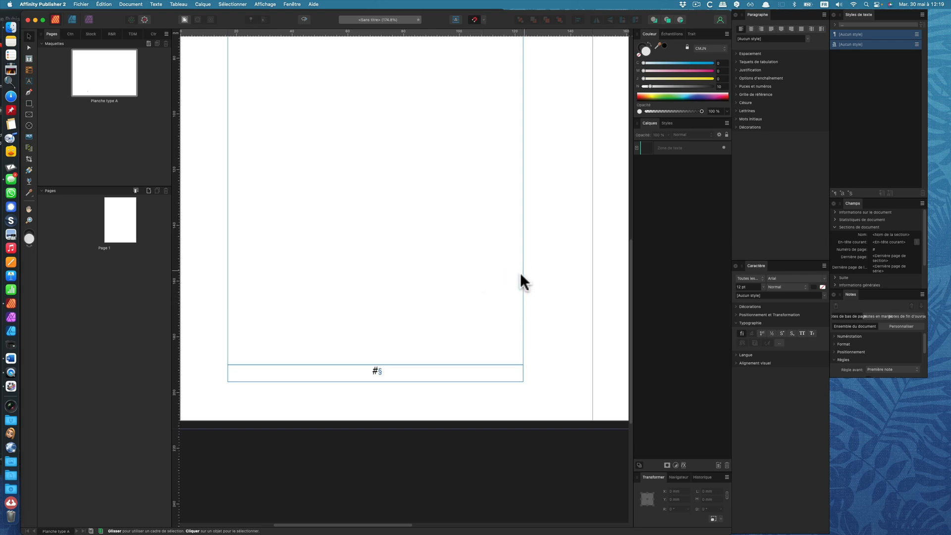
{"action": "left_click_drag", "start_coordinate": [514, 292], "coordinate": [500, 298]}
{"action": "left_click", "coordinate": [481, 376]}
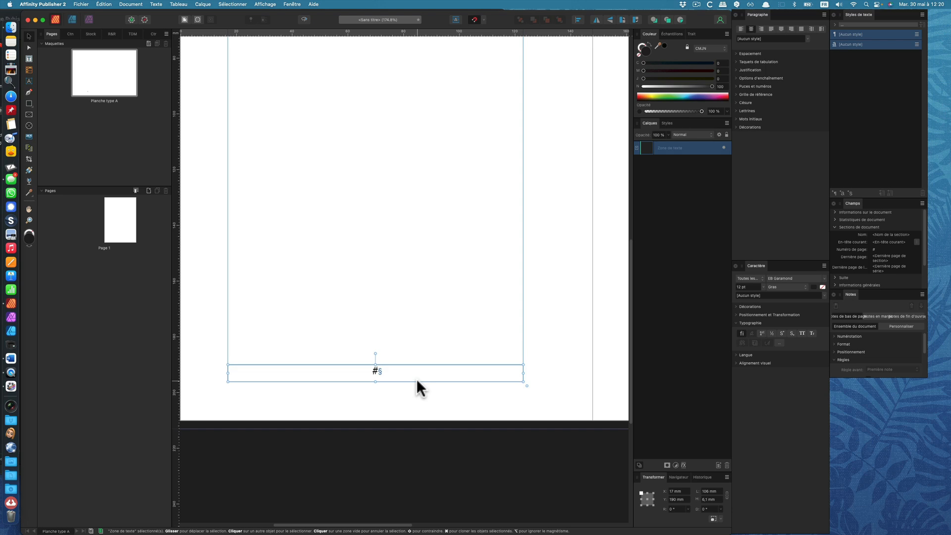
{"action": "key", "text": "t"}
{"action": "left_click", "coordinate": [393, 394]}
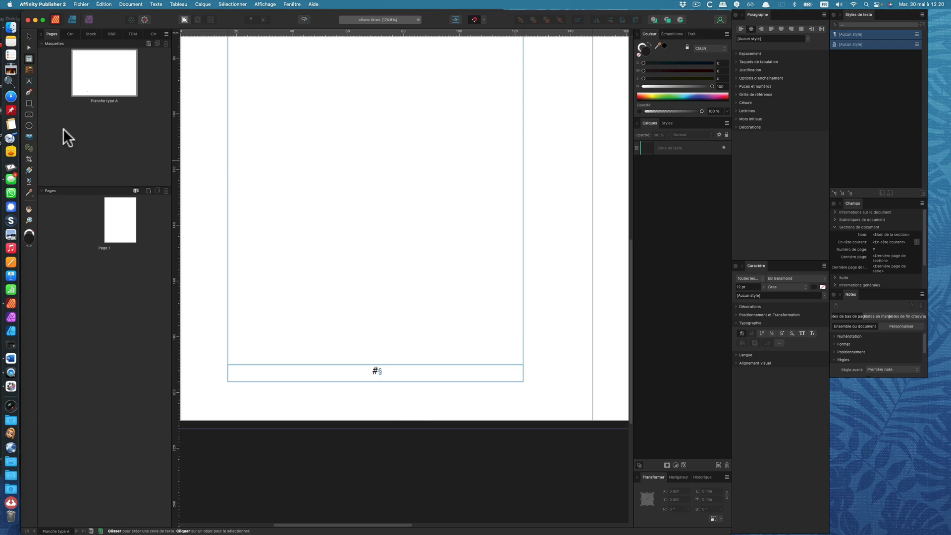
Step: Increase the page number frame's height to about 7.2 mm, keeping it directly below the left page's margin area
{"action": "left_click", "coordinate": [29, 36]}
{"action": "left_click", "coordinate": [480, 376]}
{"action": "left_click_drag", "start_coordinate": [480, 378], "coordinate": [480, 384]}
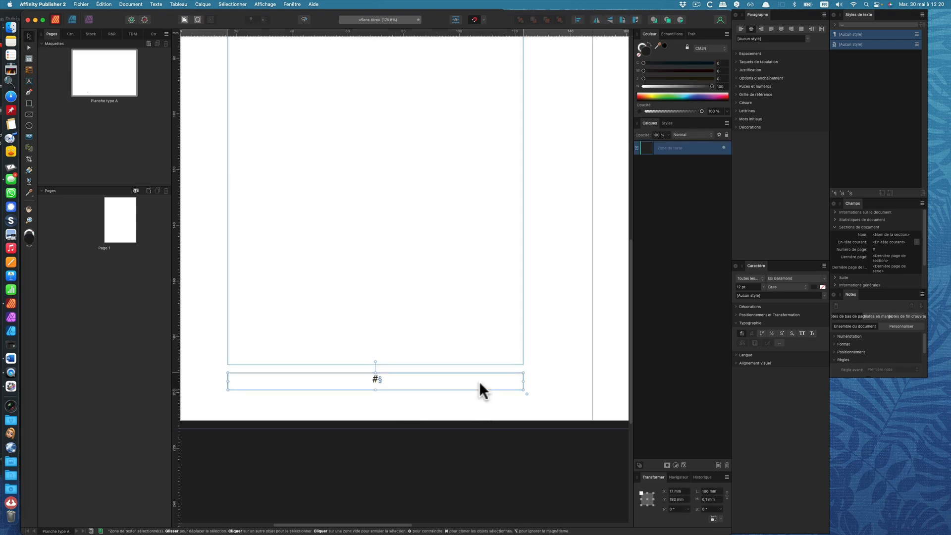
{"action": "left_click_drag", "start_coordinate": [376, 390], "coordinate": [376, 393]}
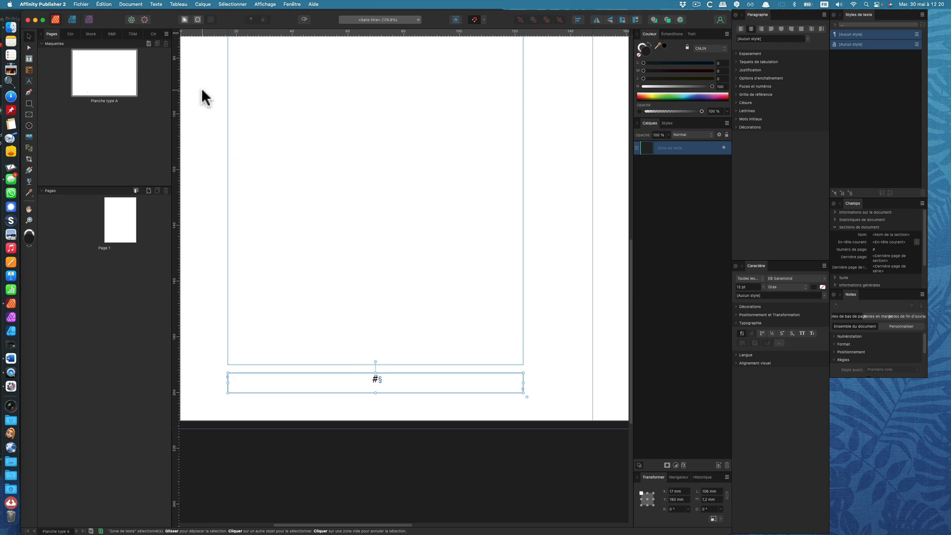
{"action": "left_click_drag", "start_coordinate": [458, 384], "coordinate": [458, 379]}
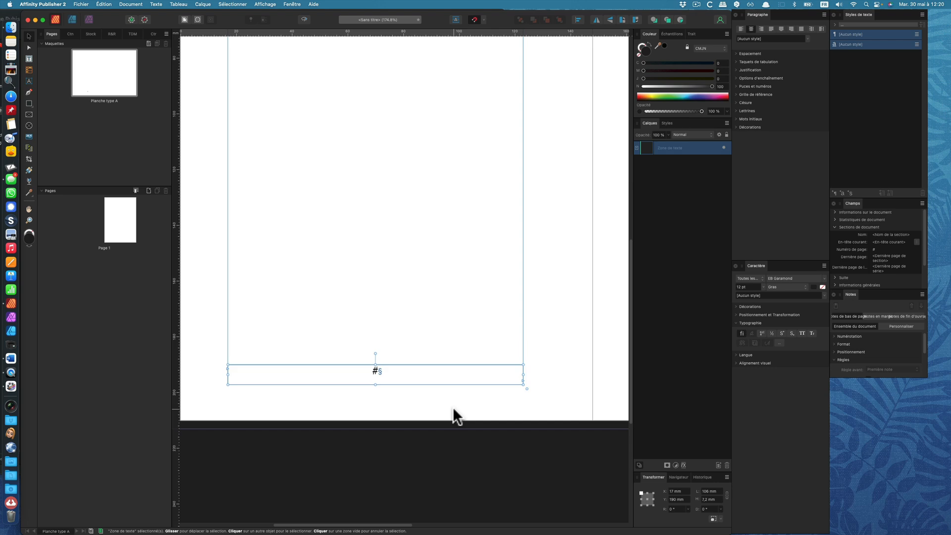
Step: Show the text frame settings separately below the notes settings, and set the page number frame's top inset to 2 mm
{"action": "left_click", "coordinate": [265, 5]}
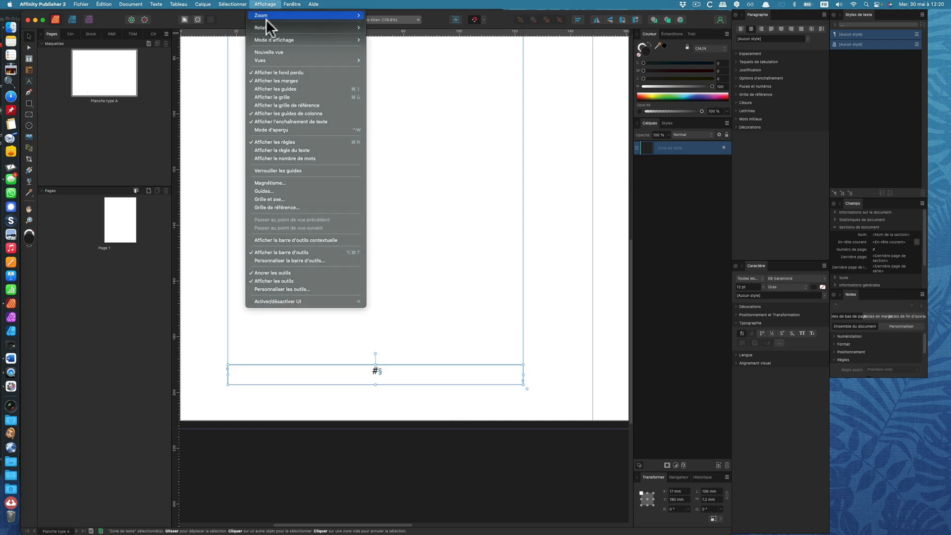
{"action": "mouse_move", "coordinate": [292, 4]}
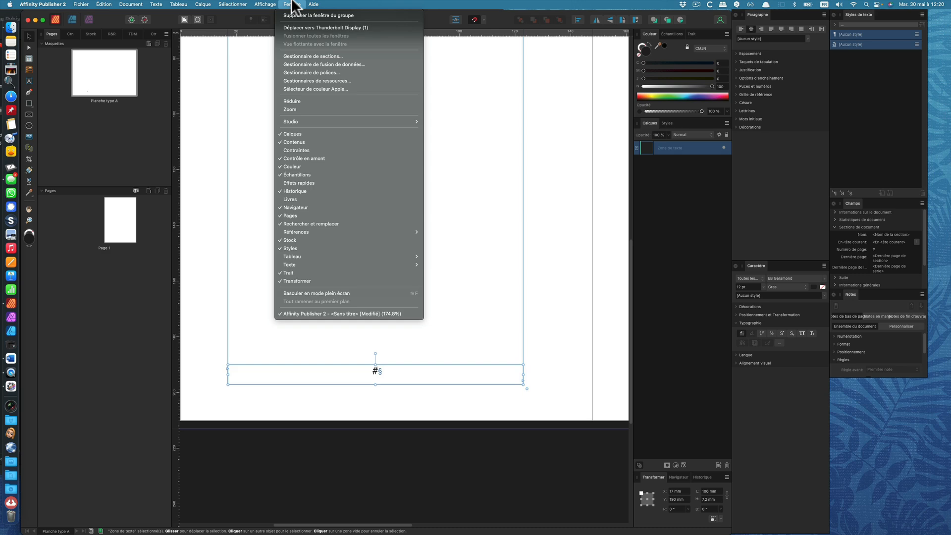
{"action": "mouse_move", "coordinate": [321, 263]}
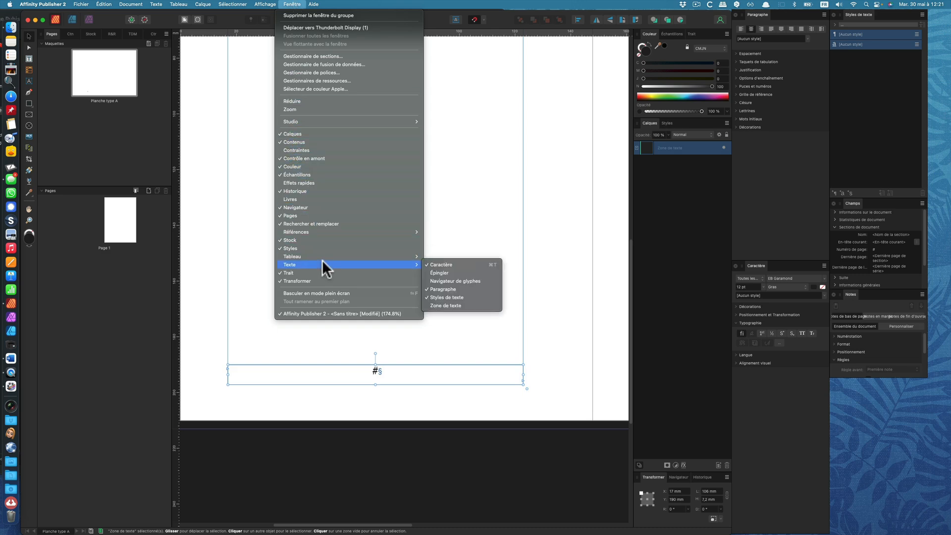
{"action": "left_click", "coordinate": [452, 305]}
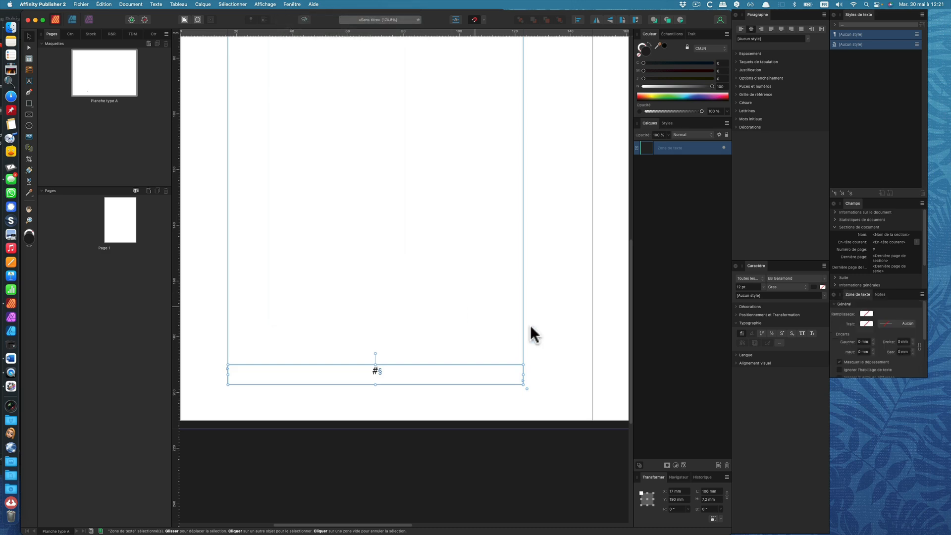
{"action": "left_click_drag", "start_coordinate": [844, 332], "coordinate": [861, 398]}
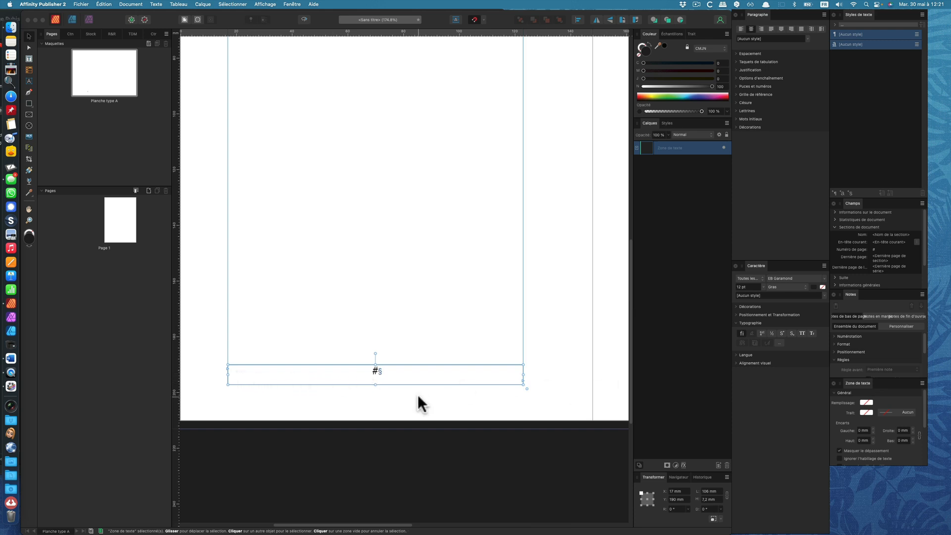
{"action": "left_click", "coordinate": [873, 439]}
{"action": "left_click", "coordinate": [873, 438]}
Step: Create a paragraph style named Folio from the page number's formatting and apply it to the page number
{"action": "scroll", "coordinate": [439, 334], "scroll_direction": "down", "scroll_amount": 5}
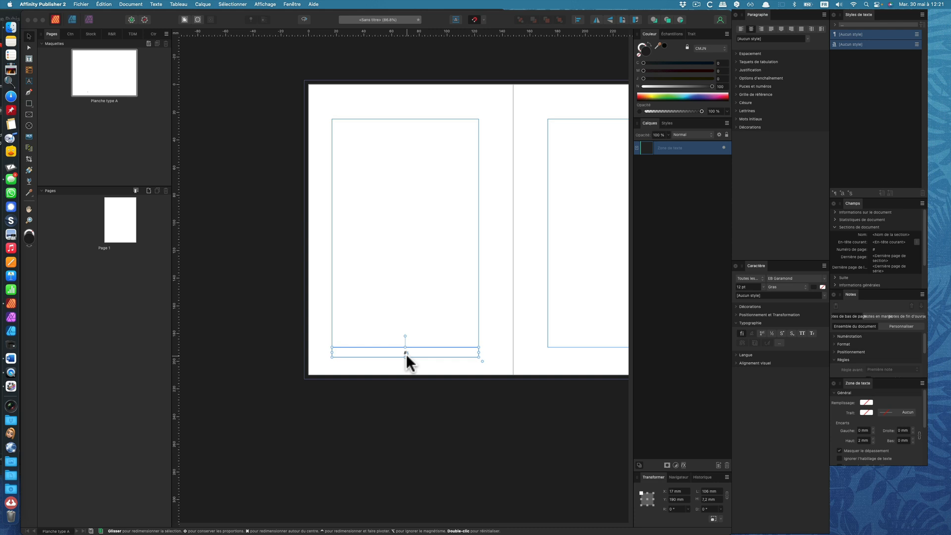
{"action": "scroll", "coordinate": [406, 354], "scroll_direction": "up", "scroll_amount": 3}
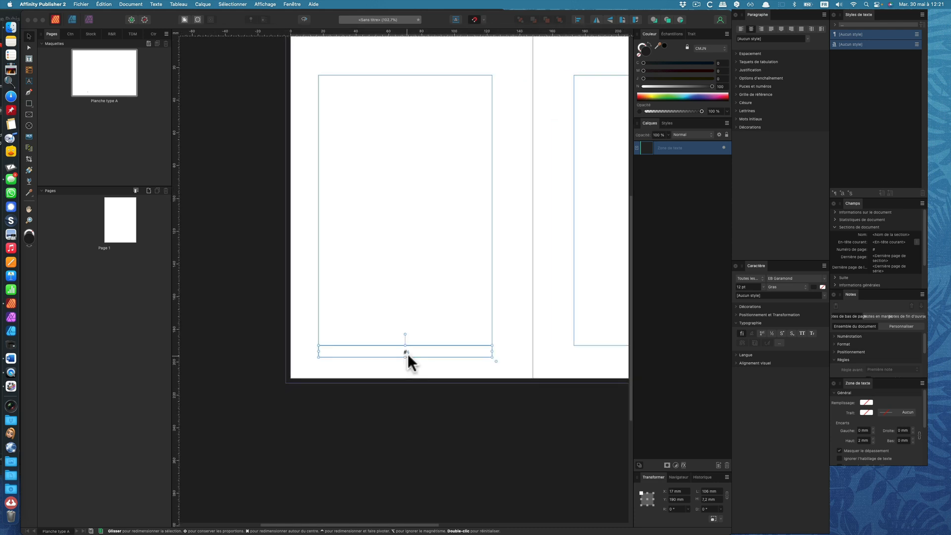
{"action": "scroll", "coordinate": [412, 353], "scroll_direction": "up", "scroll_amount": 10}
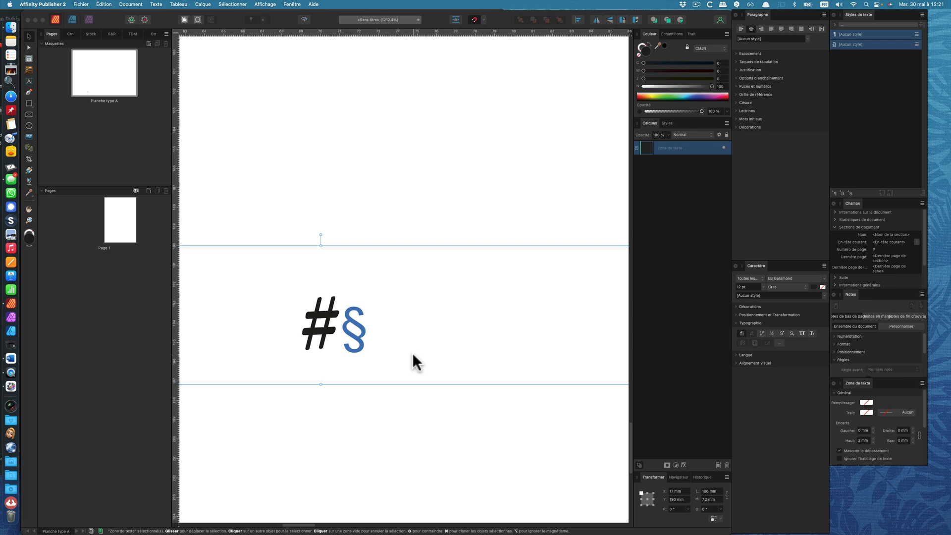
{"action": "triple_click", "coordinate": [323, 336]}
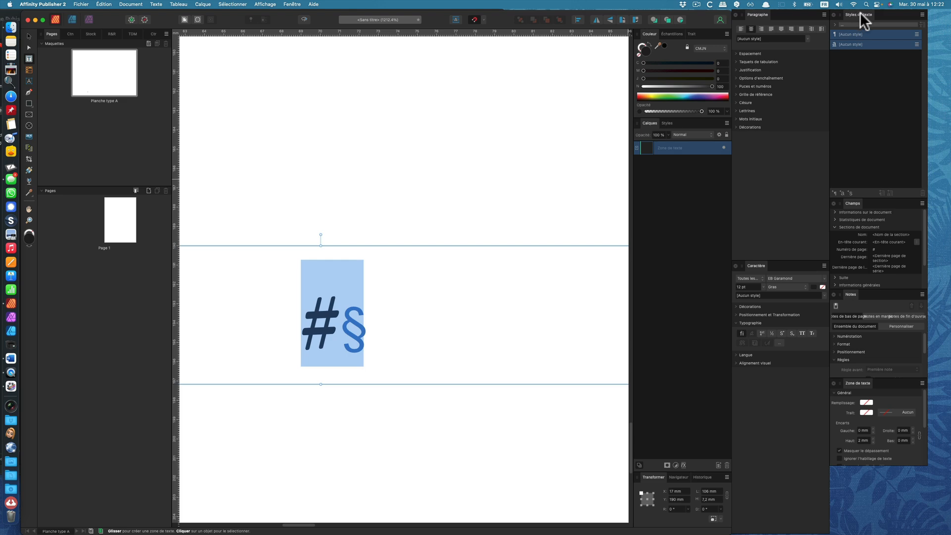
{"action": "left_click", "coordinate": [835, 193]}
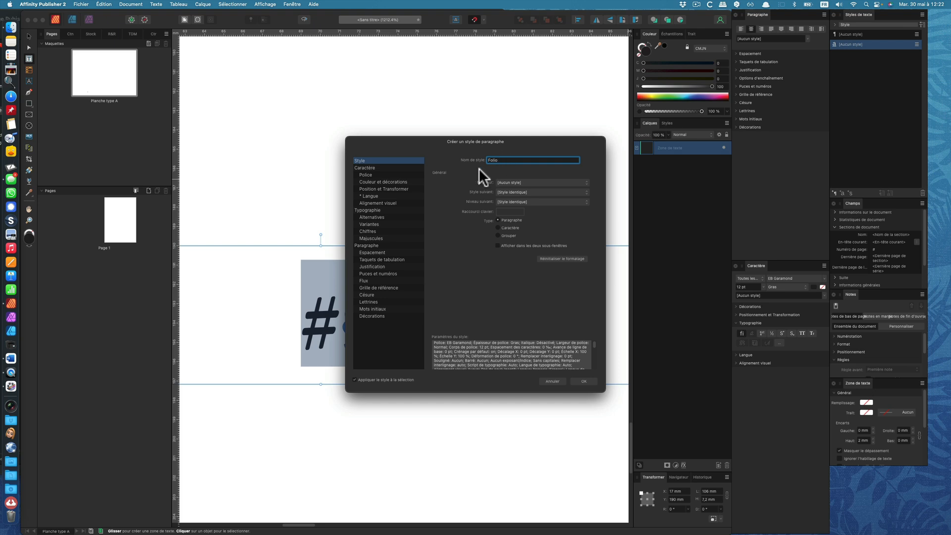
{"action": "left_click", "coordinate": [398, 167]}
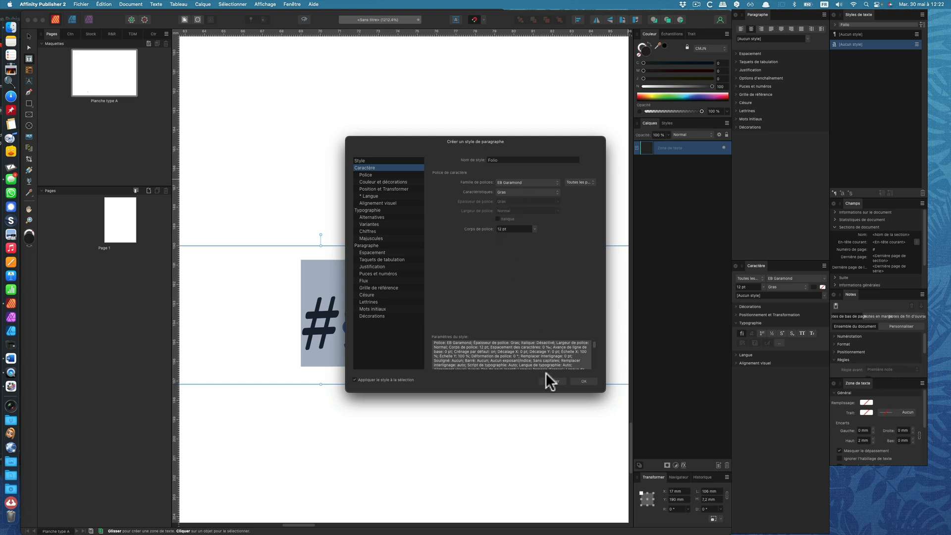
{"action": "left_click", "coordinate": [582, 381]}
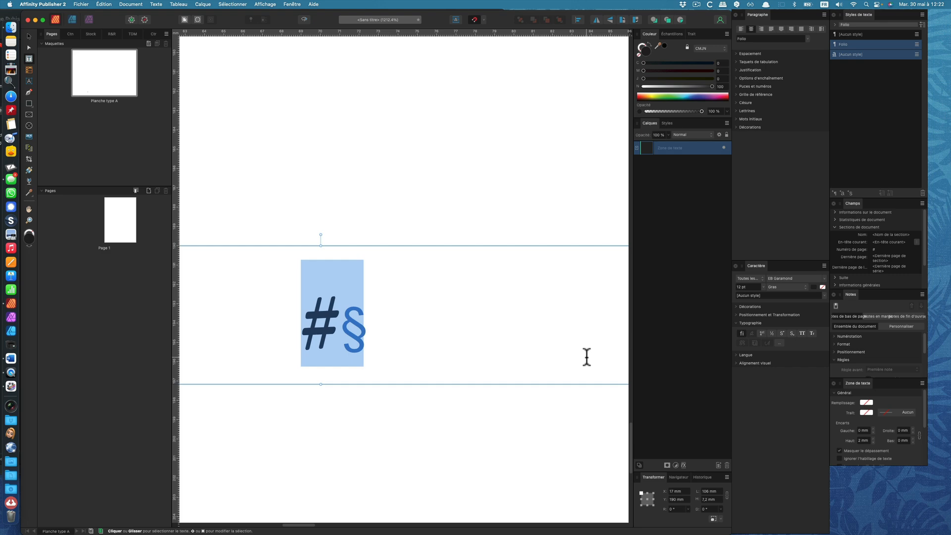
Step: Duplicate the page number frame on master Planche type A and align the copy directly below the right page's margin area
{"action": "scroll", "coordinate": [587, 353], "scroll_direction": "down", "scroll_amount": 5}
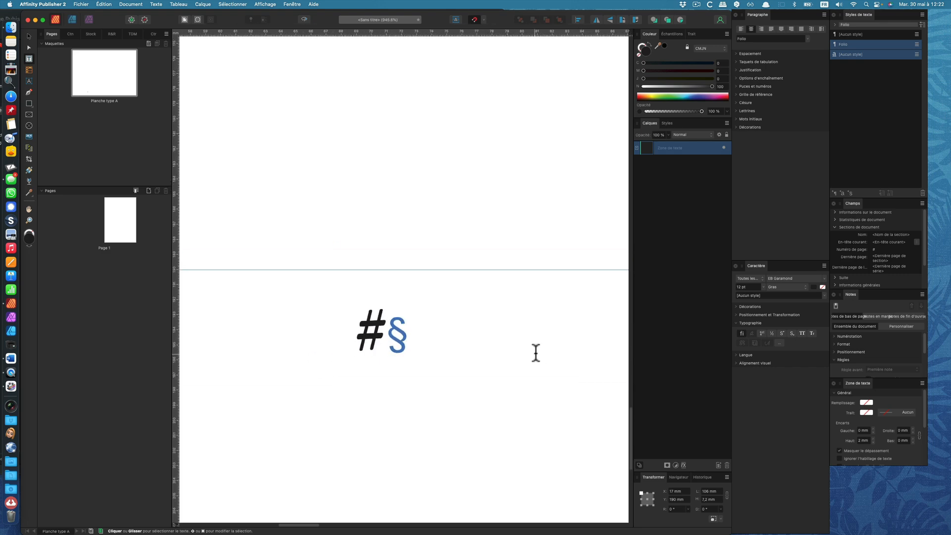
{"action": "double_click", "coordinate": [105, 100]}
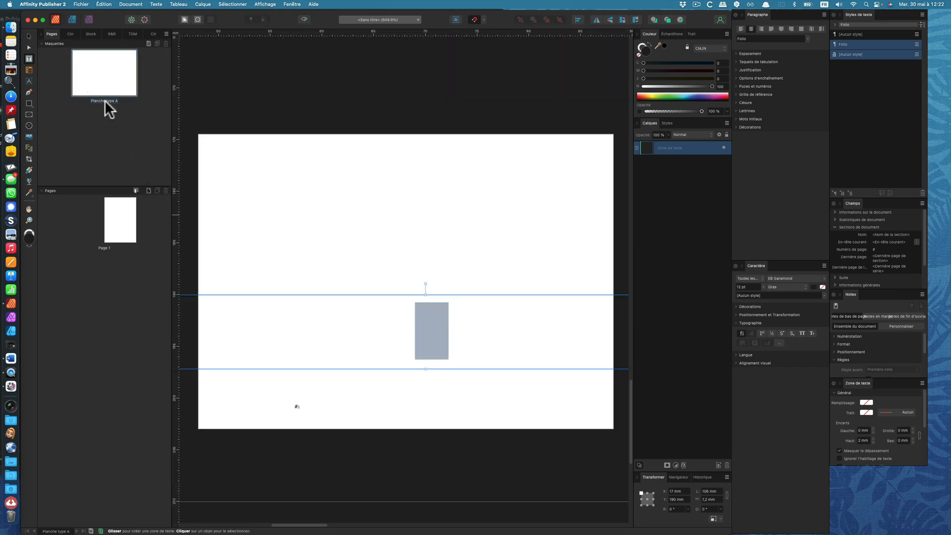
{"action": "left_click", "coordinate": [29, 34]}
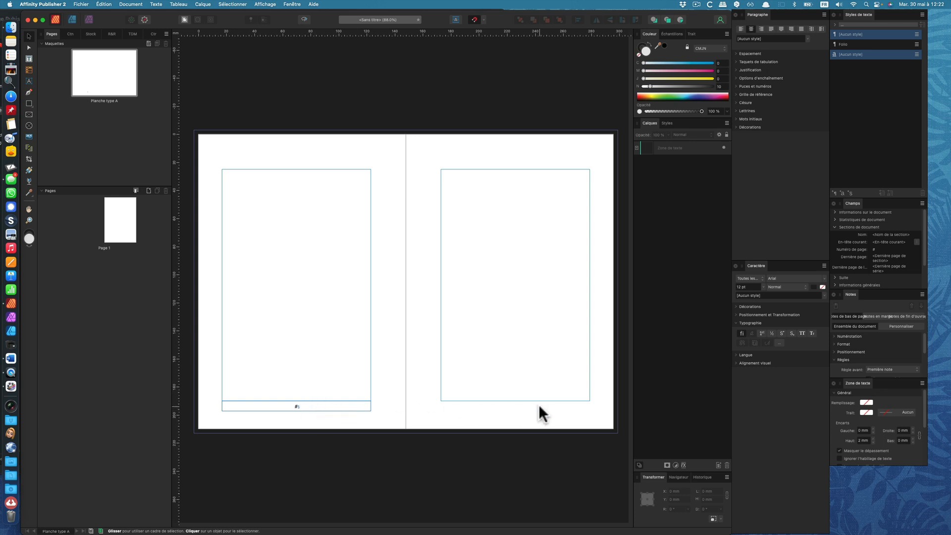
{"action": "left_click", "coordinate": [313, 406]}
{"action": "left_click_drag", "start_coordinate": [305, 406], "coordinate": [528, 406]}
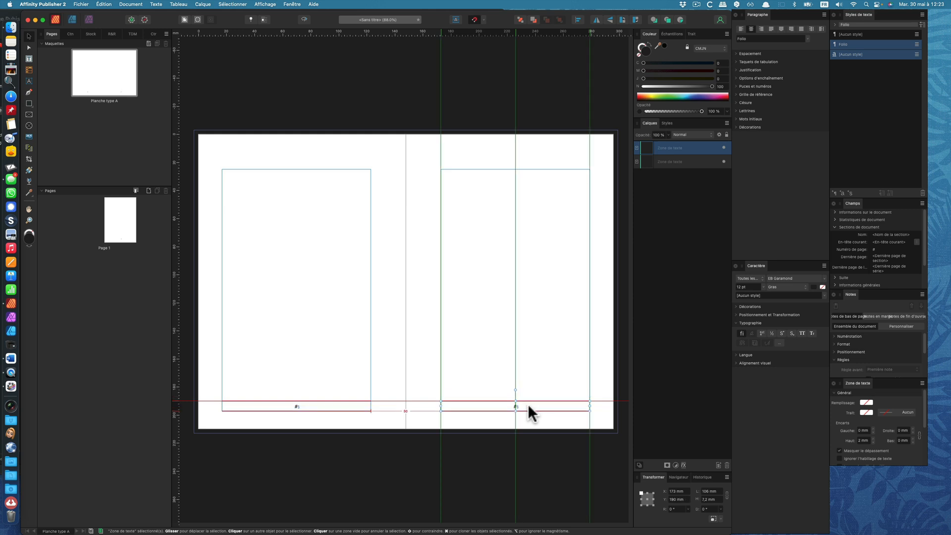
{"action": "left_click_drag", "start_coordinate": [528, 403], "coordinate": [527, 404]}
{"action": "left_click", "coordinate": [533, 416]}
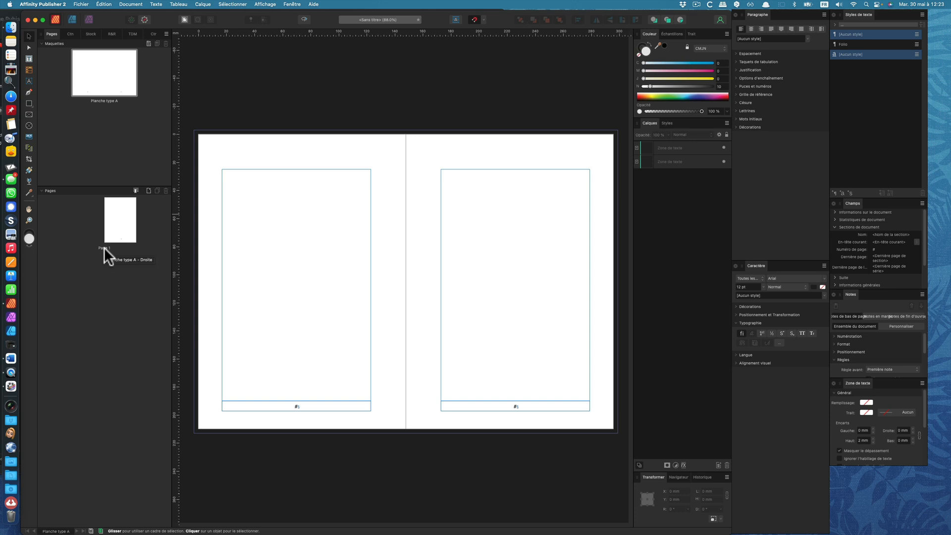
Step: On page 1, draw a 106 × 165 mm text frame that fills the margin area
{"action": "double_click", "coordinate": [104, 248]}
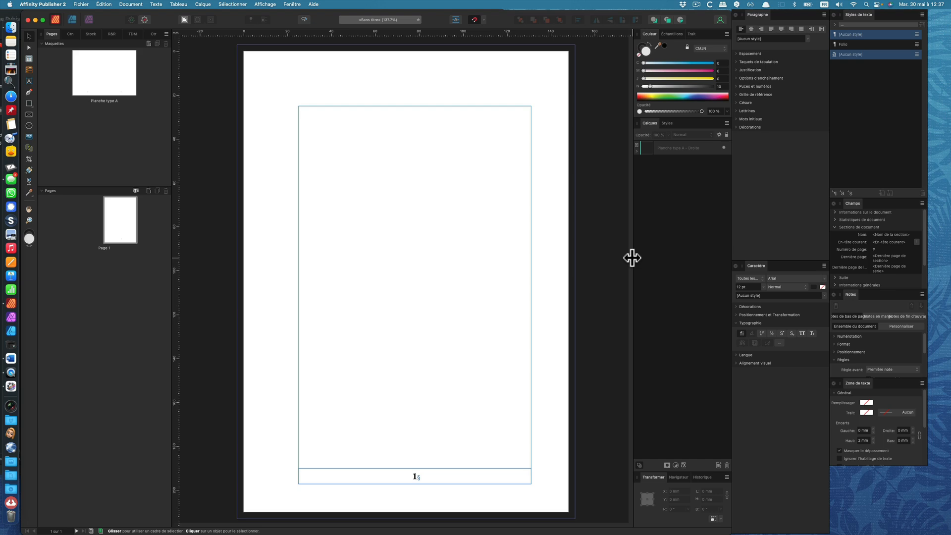
{"action": "left_click", "coordinate": [29, 59]}
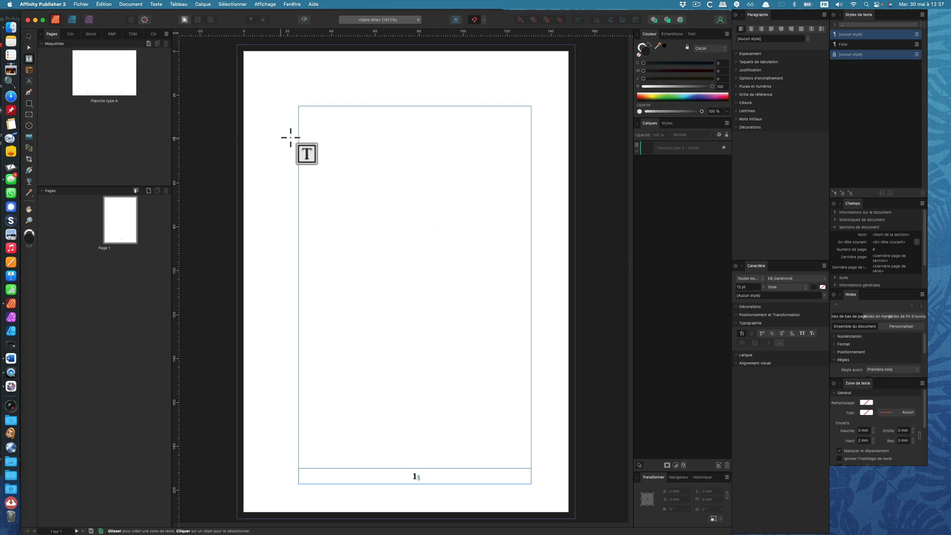
{"action": "left_click_drag", "start_coordinate": [298, 107], "coordinate": [531, 467]}
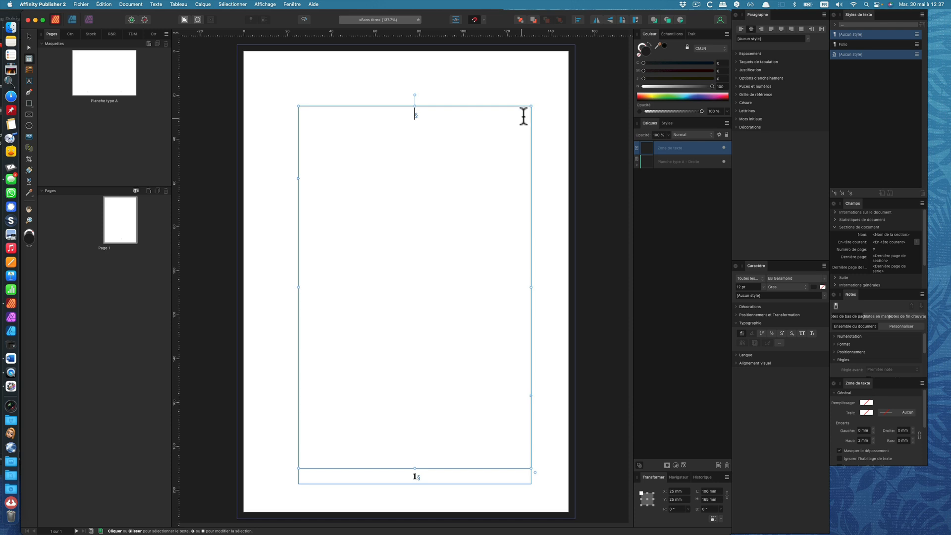
{"action": "mouse_move", "coordinate": [532, 106]}
{"action": "left_mouse_down"}
{"action": "mouse_move", "coordinate": [505, 135]}
{"action": "mouse_move", "coordinate": [538, 102]}
{"action": "mouse_move", "coordinate": [531, 106]}
{"action": "left_mouse_up"}
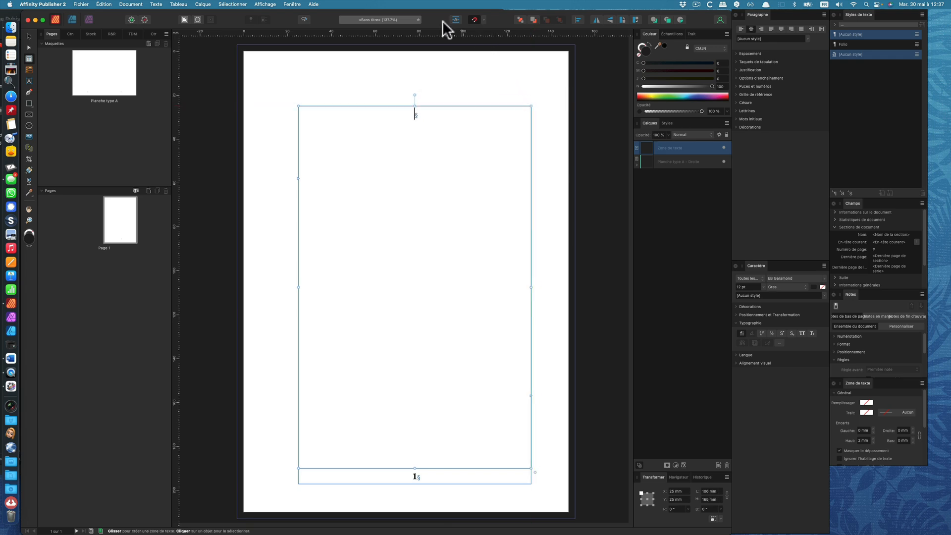
Step: Try resizing the text frame with snapping off, and refit it to the margin area with snapping turned back on
{"action": "left_click", "coordinate": [475, 20]}
{"action": "left_click_drag", "start_coordinate": [531, 106], "coordinate": [515, 121]}
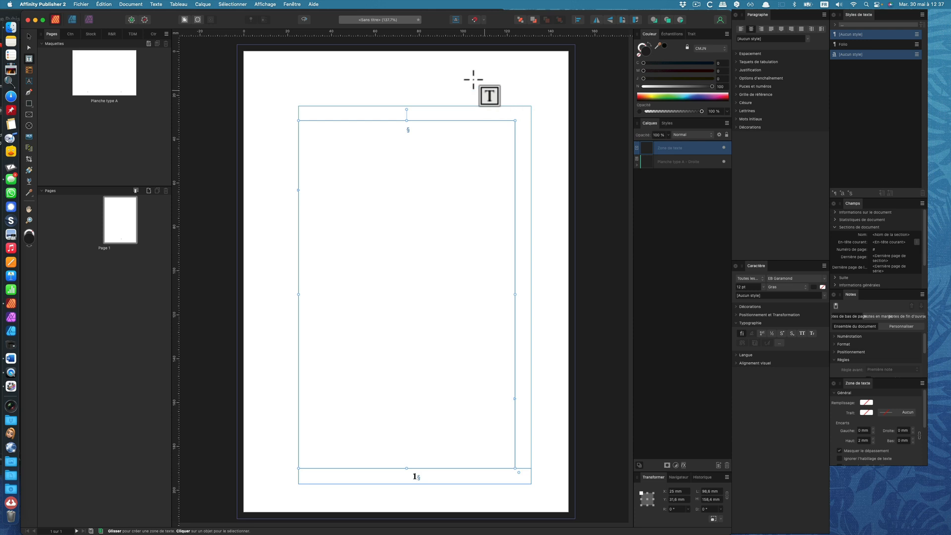
{"action": "left_click", "coordinate": [474, 20]}
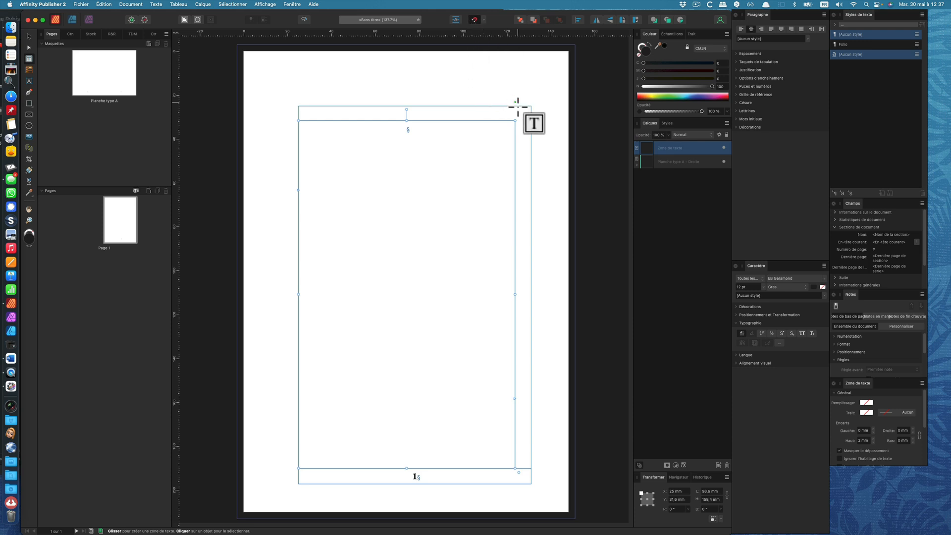
{"action": "left_click_drag", "start_coordinate": [515, 120], "coordinate": [530, 106]}
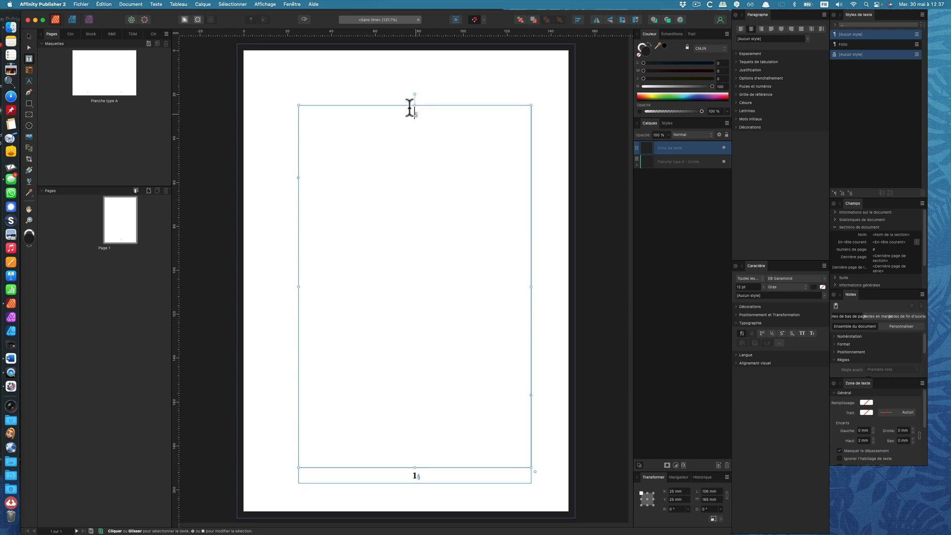
Step: Insert the Word document JV-Images Réduites into the text frame on page 1
{"action": "left_click", "coordinate": [82, 5]}
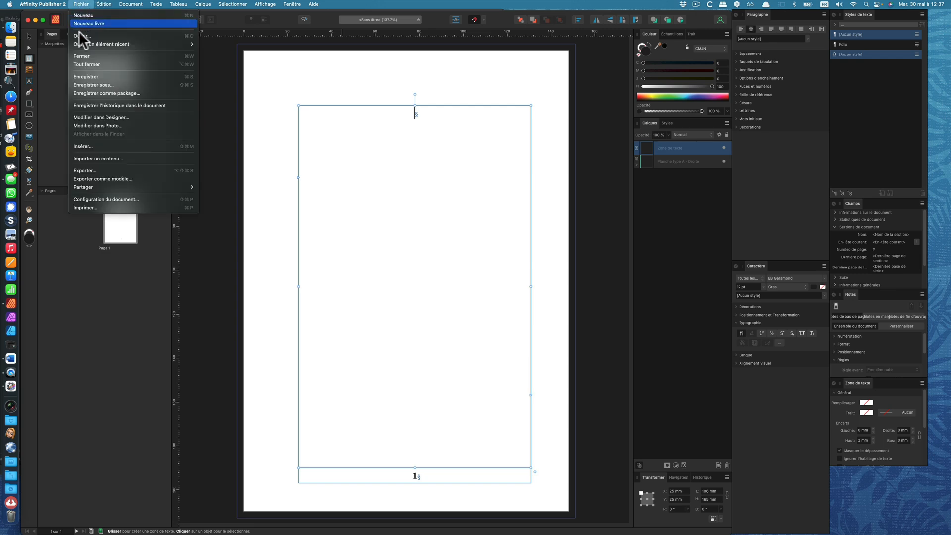
{"action": "left_click", "coordinate": [80, 145]}
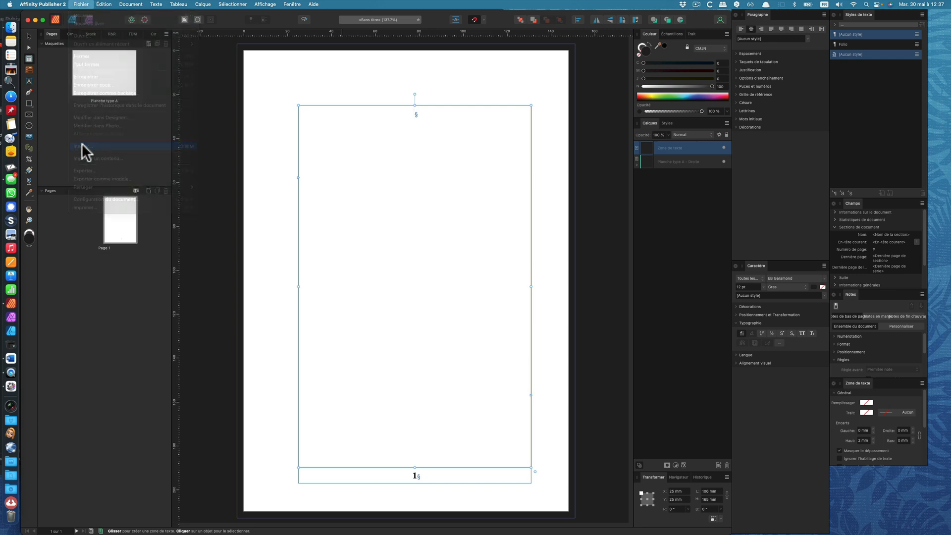
{"action": "left_click", "coordinate": [317, 296]}
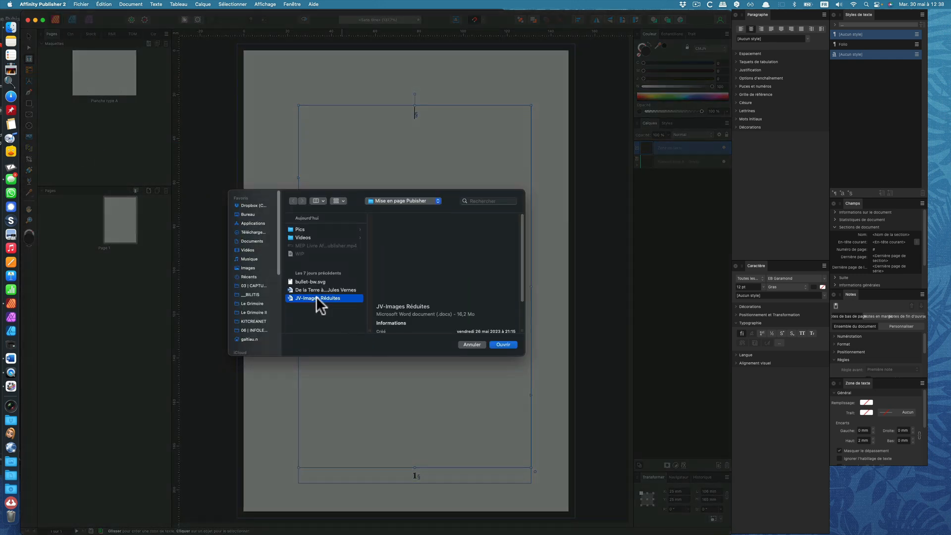
{"action": "left_click", "coordinate": [504, 345]}
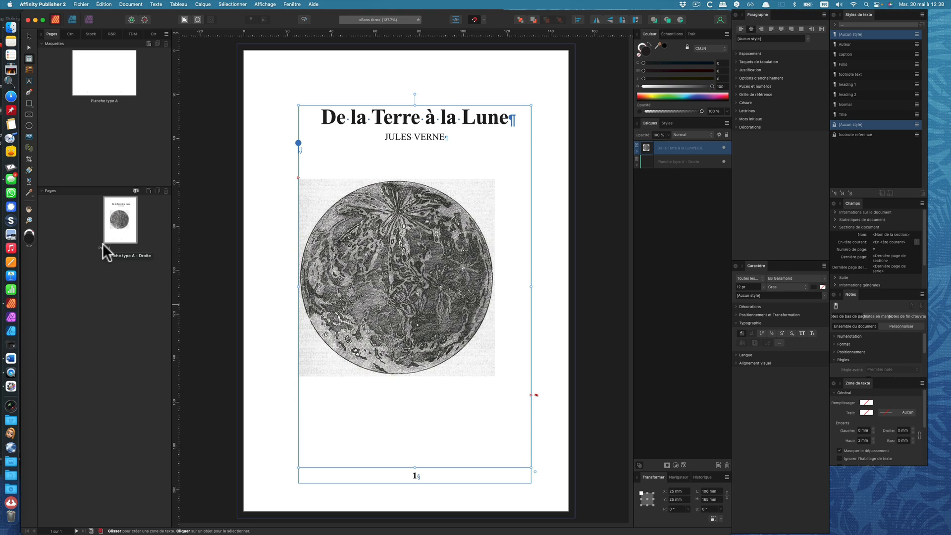
Step: Autoflow the overset text from page 1's frame onto new pages and inspect the document's last spread
{"action": "left_click", "coordinate": [28, 35]}
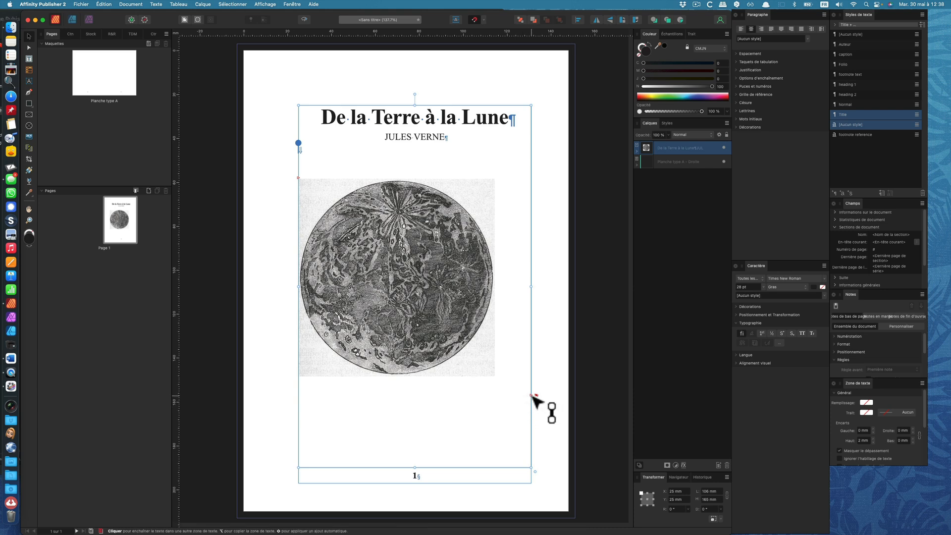
{"action": "left_click", "coordinate": [532, 395], "text": "shift"}
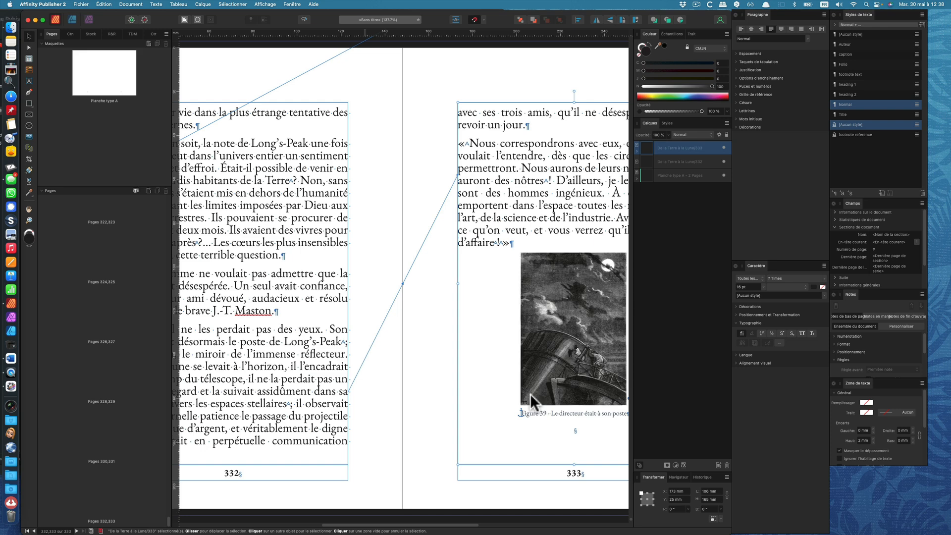
{"action": "double_click", "coordinate": [123, 509]}
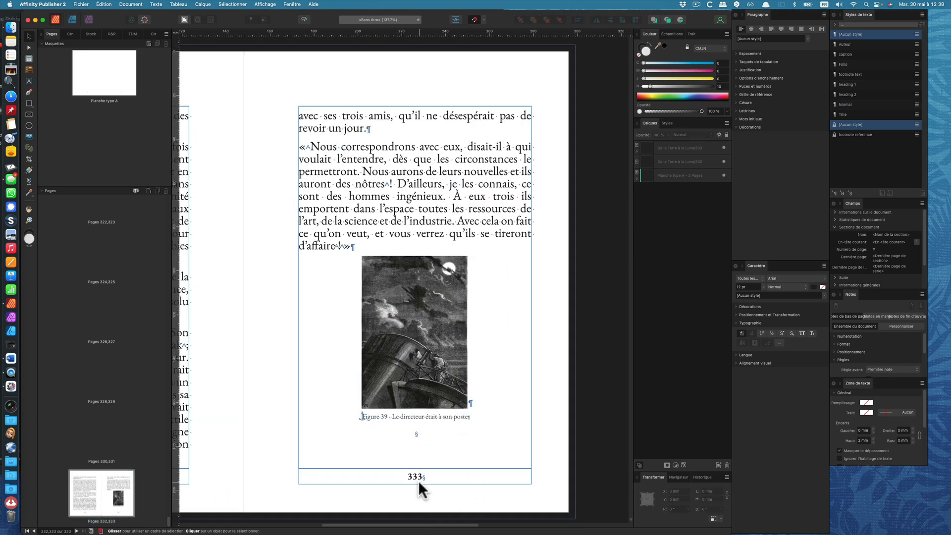
{"action": "scroll", "coordinate": [166, 517], "scroll_direction": "up", "scroll_amount": 4}
{"action": "left_click_drag", "start_coordinate": [164, 507], "coordinate": [170, 195]}
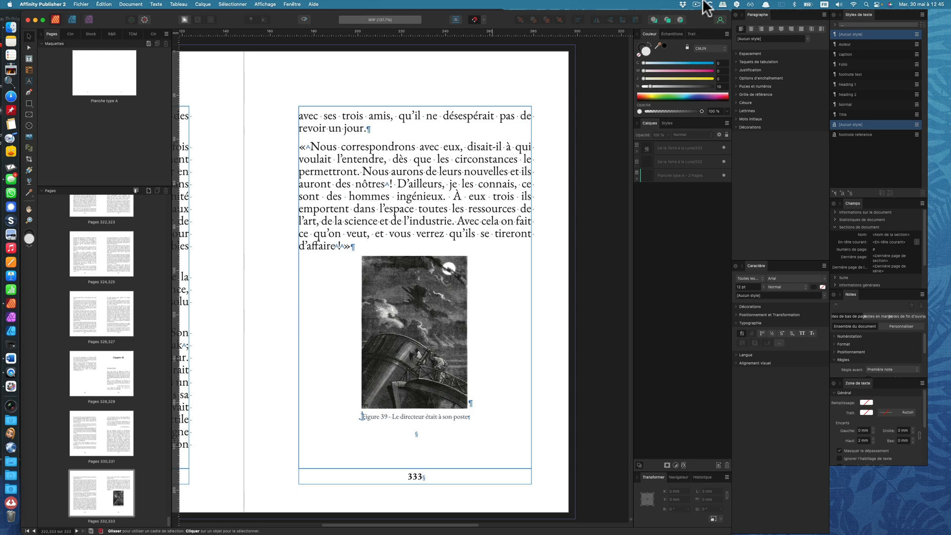
Step: Create a new A5 facing-pages print document with 17 mm inner, outer and top margins and an 18 mm bottom margin
{"action": "left_click", "coordinate": [80, 5]}
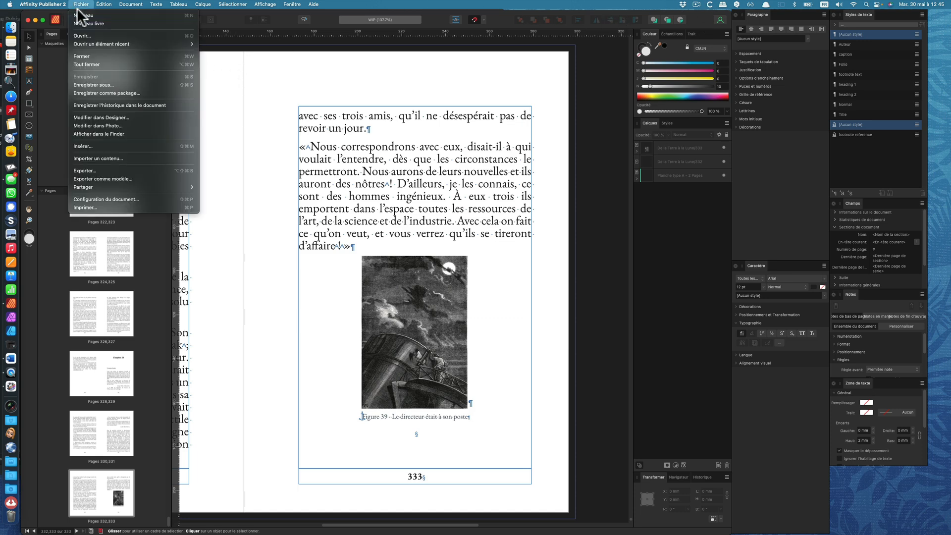
{"action": "left_click", "coordinate": [86, 15]}
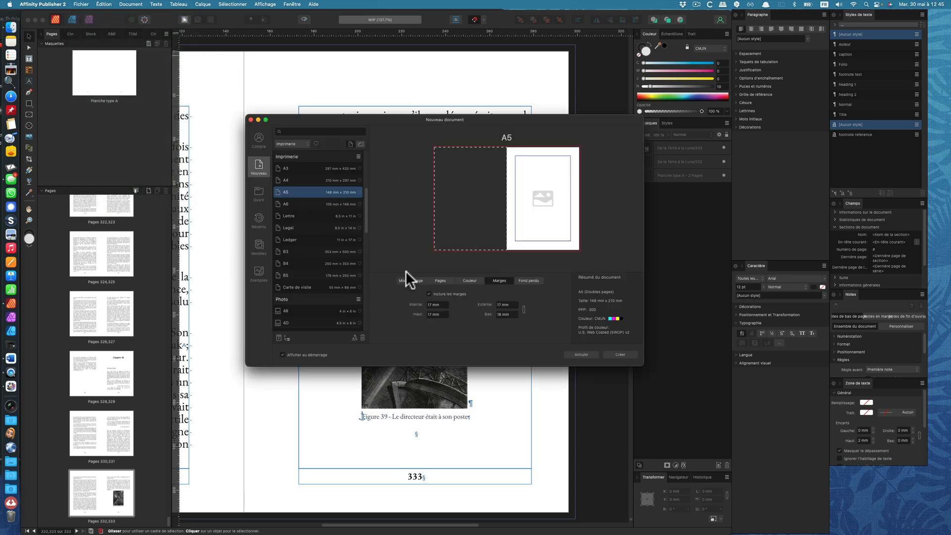
{"action": "left_click", "coordinate": [619, 355]}
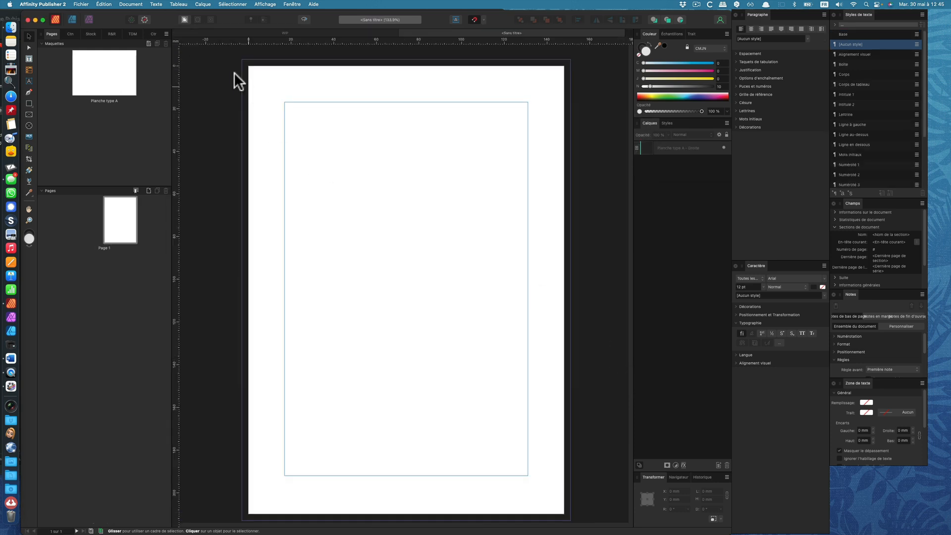
Step: Place the Word document De la Terre à la lune - Jules Vernes on page 1 in a 114 × 175 mm frame filling the margin area
{"action": "left_click", "coordinate": [81, 5]}
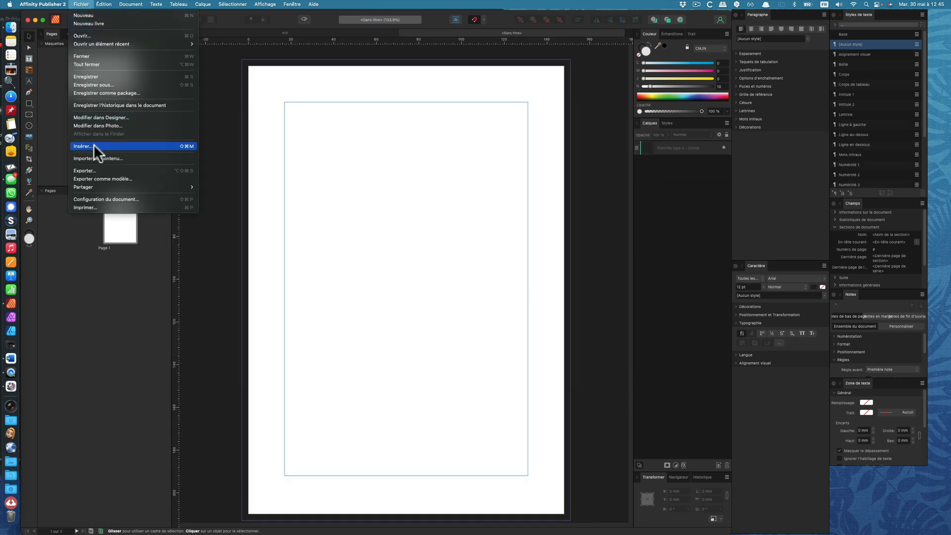
{"action": "left_click", "coordinate": [94, 146]}
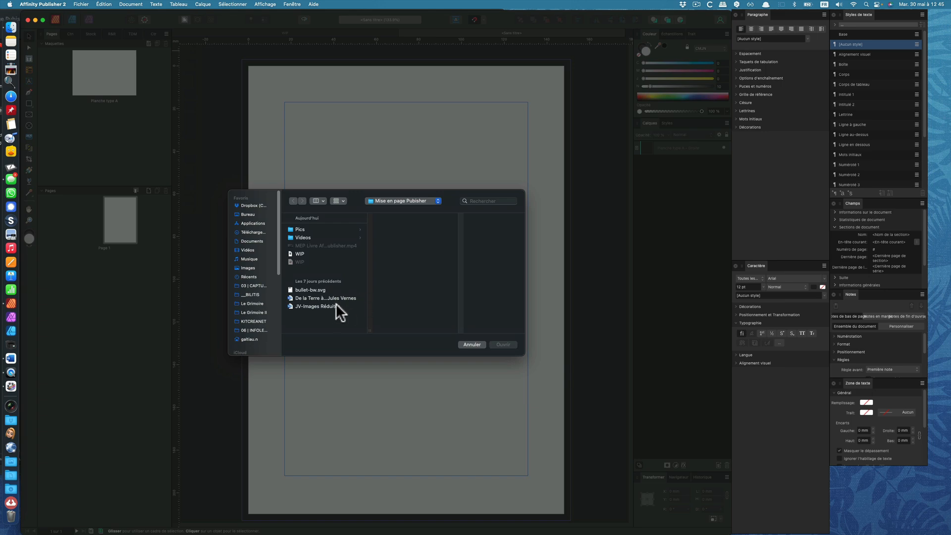
{"action": "left_click", "coordinate": [326, 297]}
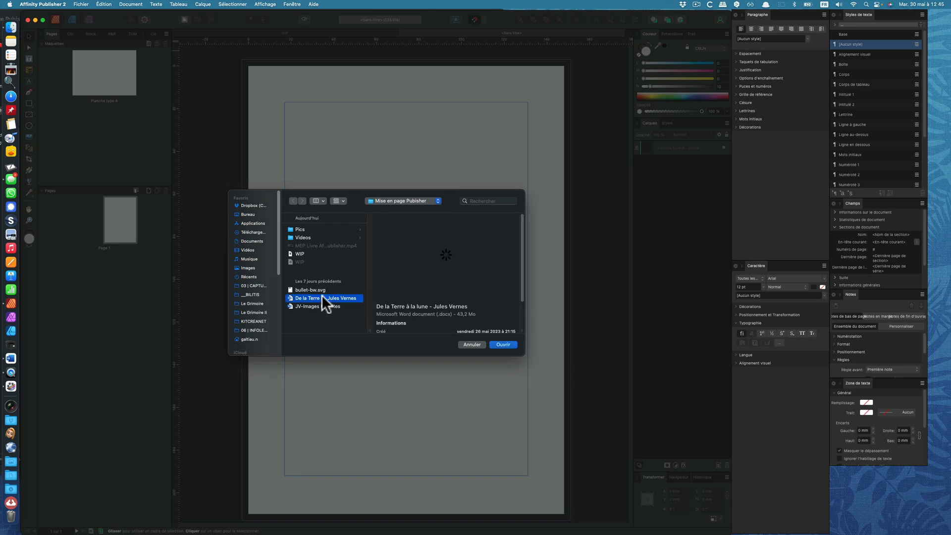
{"action": "left_click", "coordinate": [500, 344]}
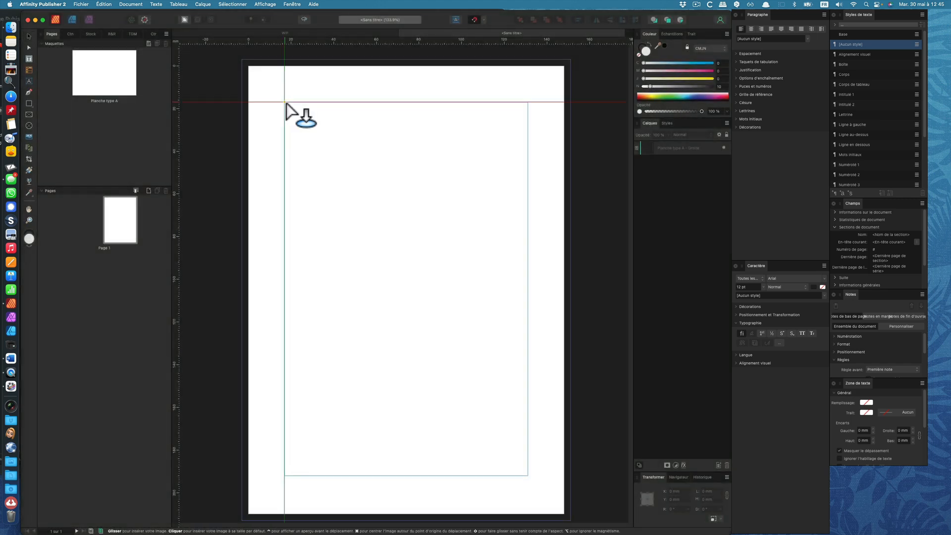
{"action": "left_click_drag", "start_coordinate": [286, 104], "coordinate": [529, 476]}
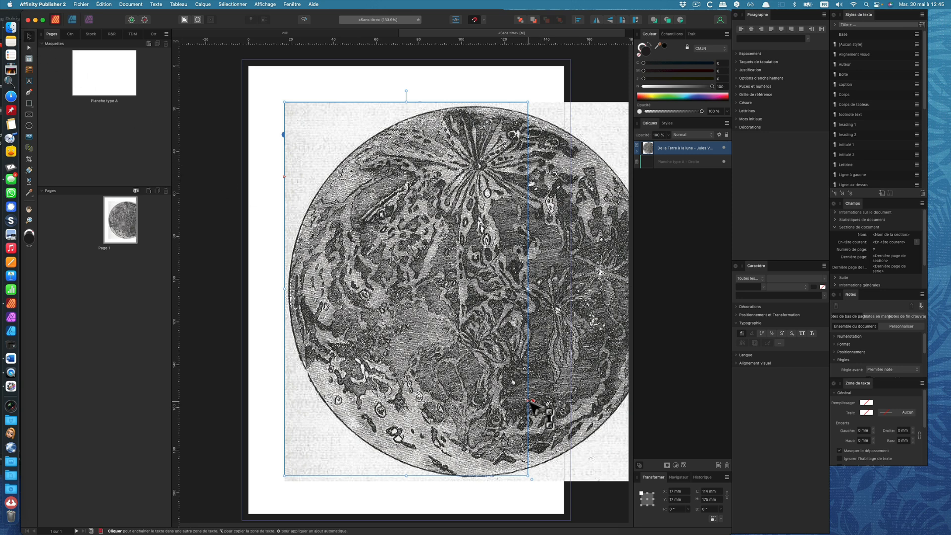
Step: Try autoflowing the placed full-size-image document onto new pages and check where the text stops on pages 12–13
{"action": "scroll", "coordinate": [531, 403], "scroll_direction": "down", "scroll_amount": 1}
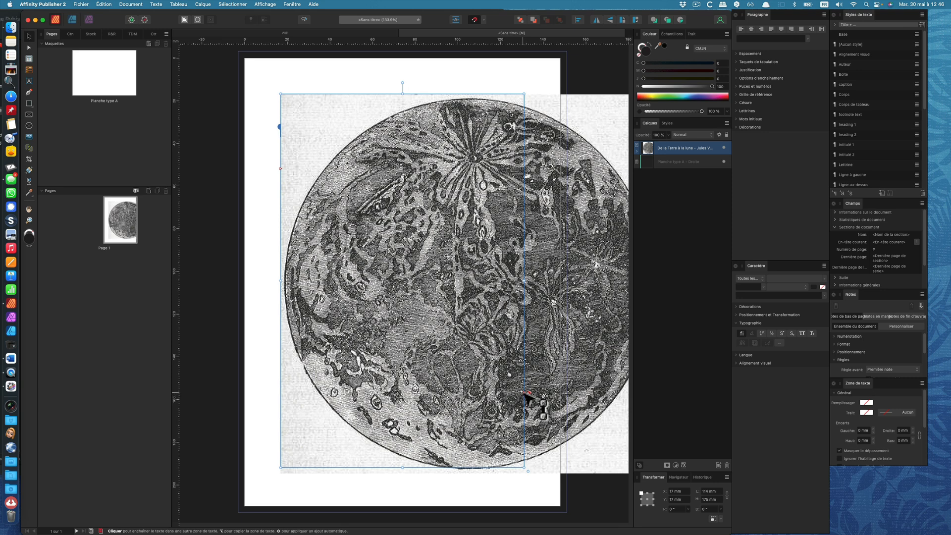
{"action": "left_click", "coordinate": [529, 394], "text": "shift"}
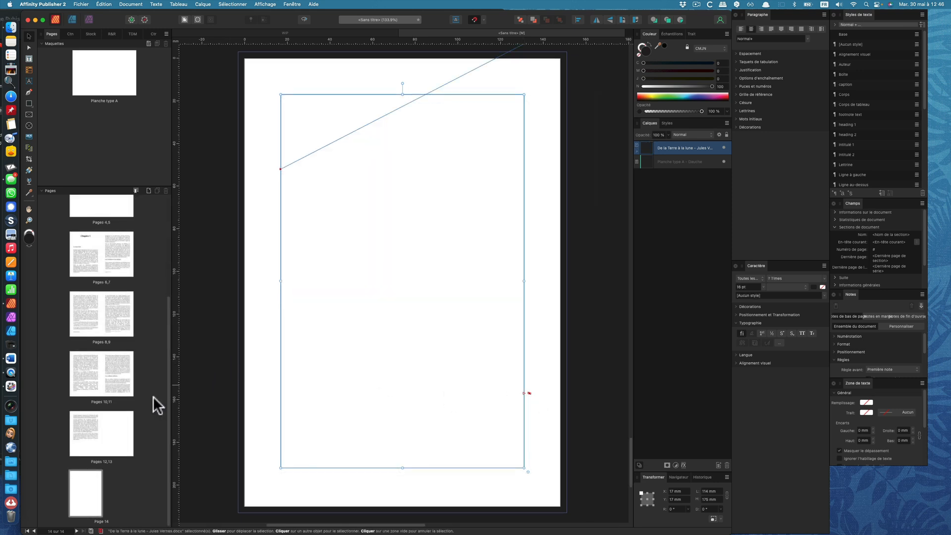
{"action": "left_click", "coordinate": [90, 441]}
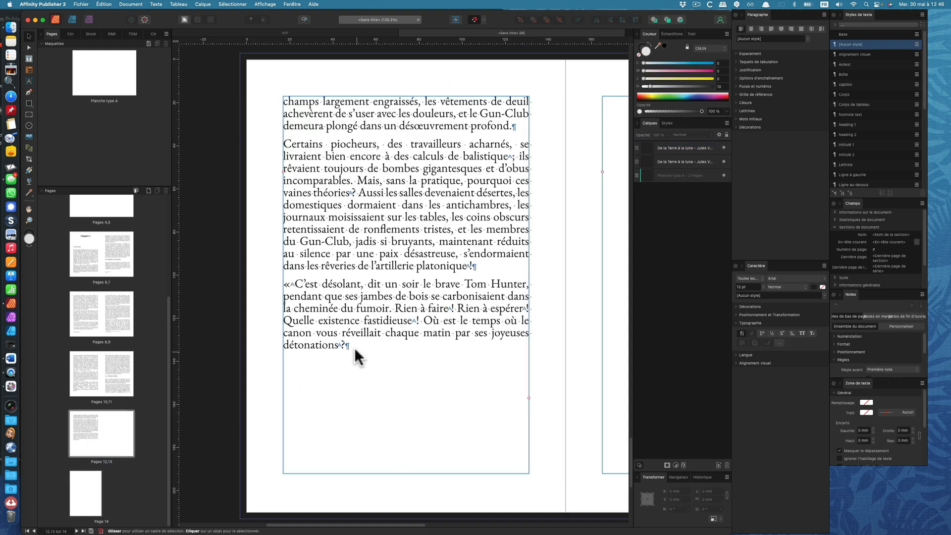
{"action": "scroll", "coordinate": [378, 352], "scroll_direction": "down", "scroll_amount": 5}
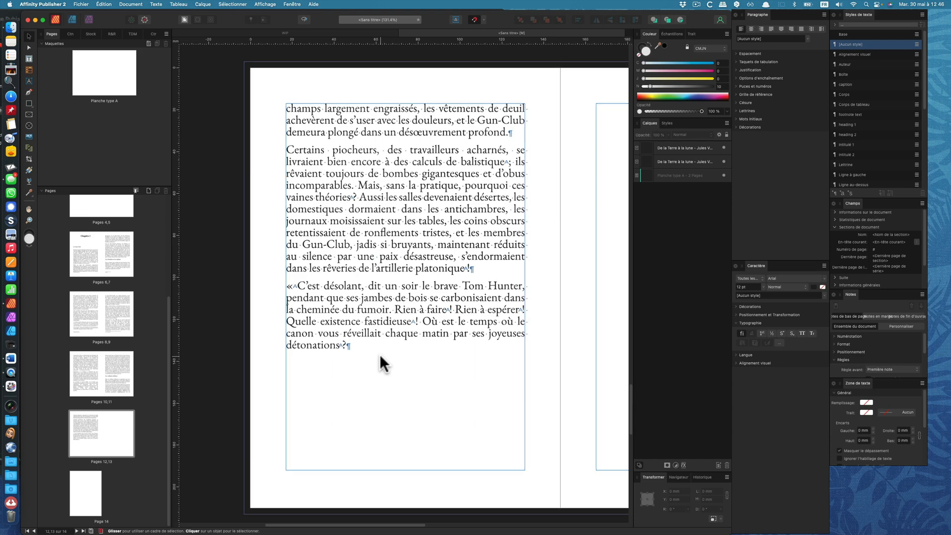
{"action": "scroll", "coordinate": [500, 323], "scroll_direction": "down", "scroll_amount": 2}
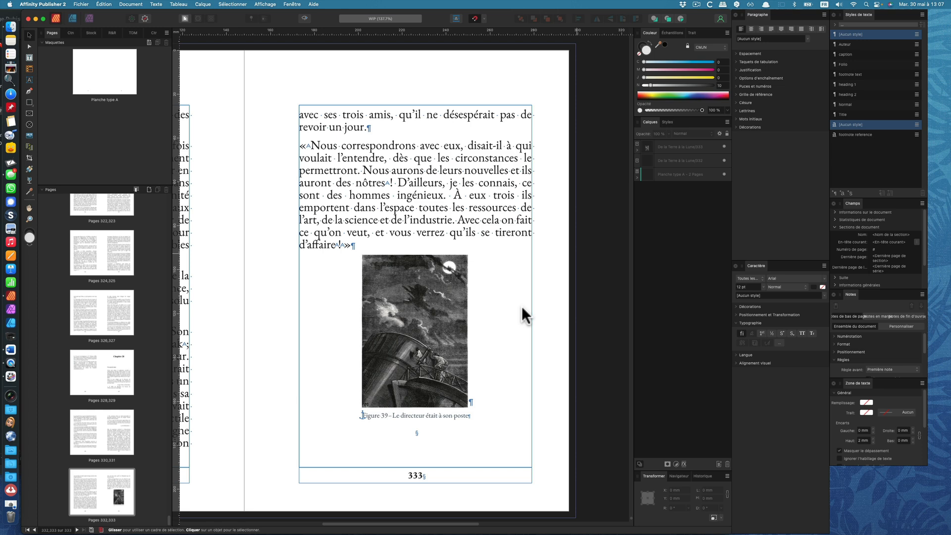
Step: Switch to Finder and duplicate the Word document De la Terre à la lune - Jules Vernes in the same folder
{"action": "key", "text": "super+Tab"}
{"action": "key", "text": "super+Tab"}
{"action": "key", "text": "super+Tab"}
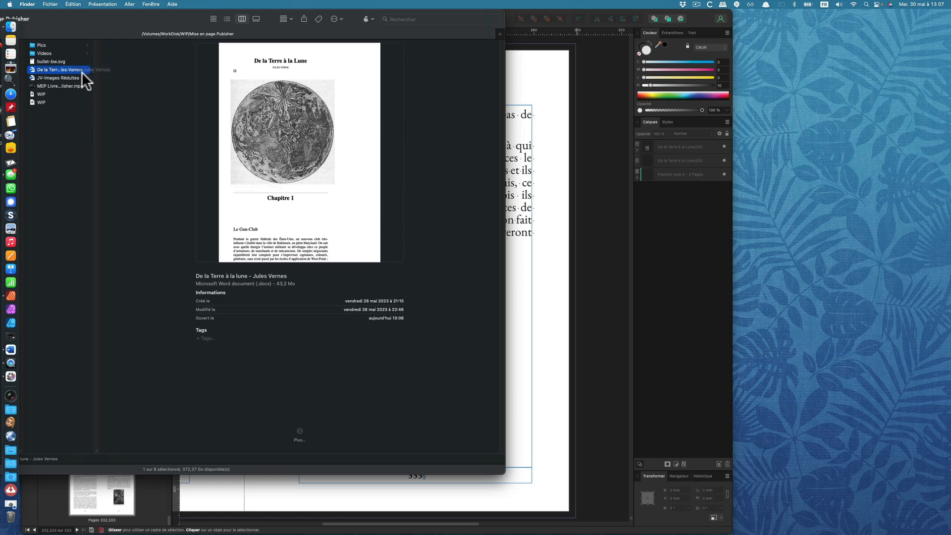
{"action": "left_click_drag", "start_coordinate": [81, 69], "coordinate": [82, 124]}
Step: Rename the duplicated Word document with the .zip extension
{"action": "left_click", "coordinate": [61, 78]}
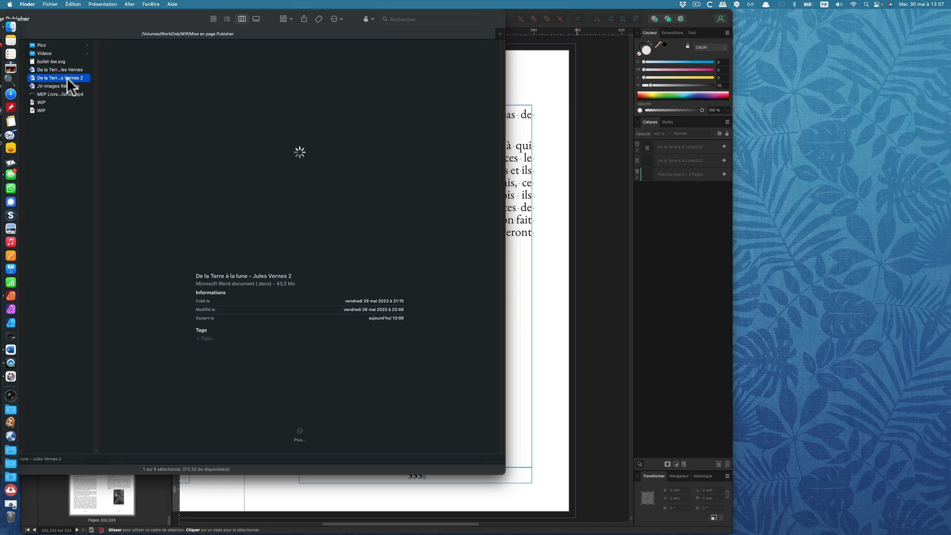
{"action": "key", "text": "Return"}
{"action": "key", "text": "Right"}
{"action": "type", "text": "zip"}
{"action": "key", "text": "Return"}
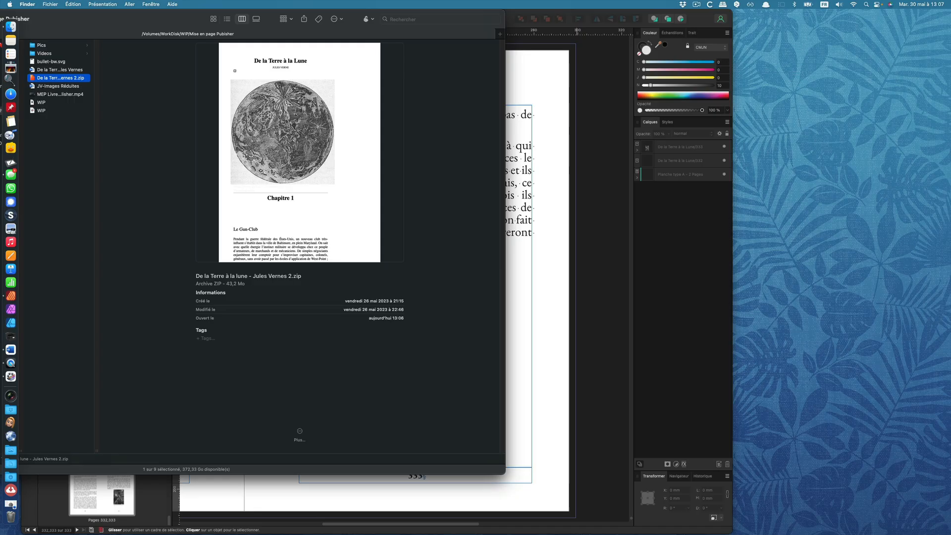
Step: Extract the archive De la Terre à la lune - Jules Vernes 2.zip and remove the ZIP file
{"action": "double_click", "coordinate": [54, 77]}
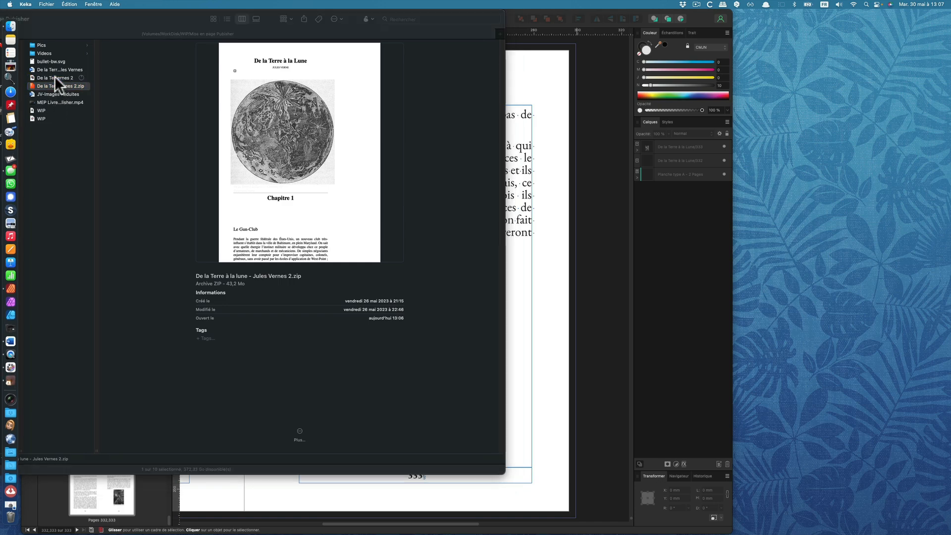
{"action": "left_click", "coordinate": [49, 45]}
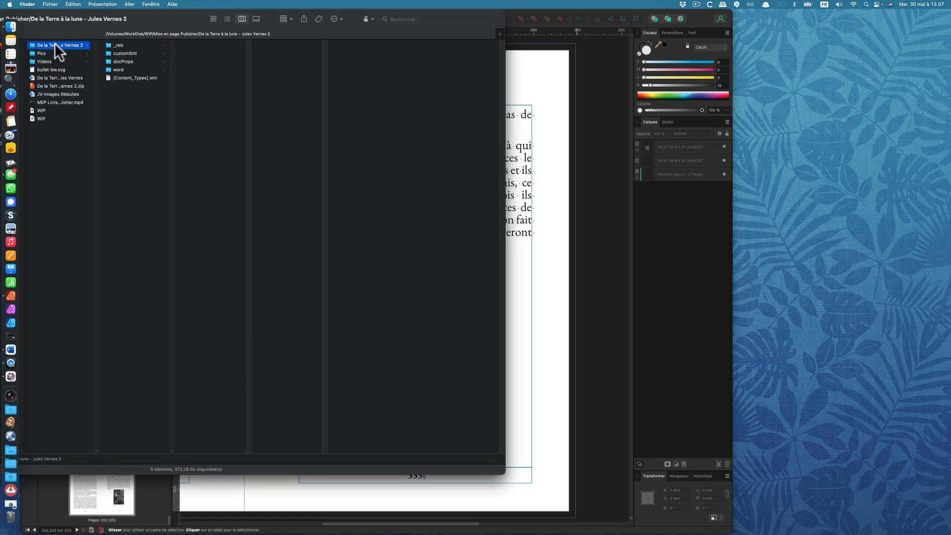
{"action": "left_click_drag", "start_coordinate": [54, 42], "coordinate": [145, 67]}
Step: Browse the images in the extracted folder's word/media subfolder, from image1.jpeg to image20.png
{"action": "left_click", "coordinate": [136, 69]}
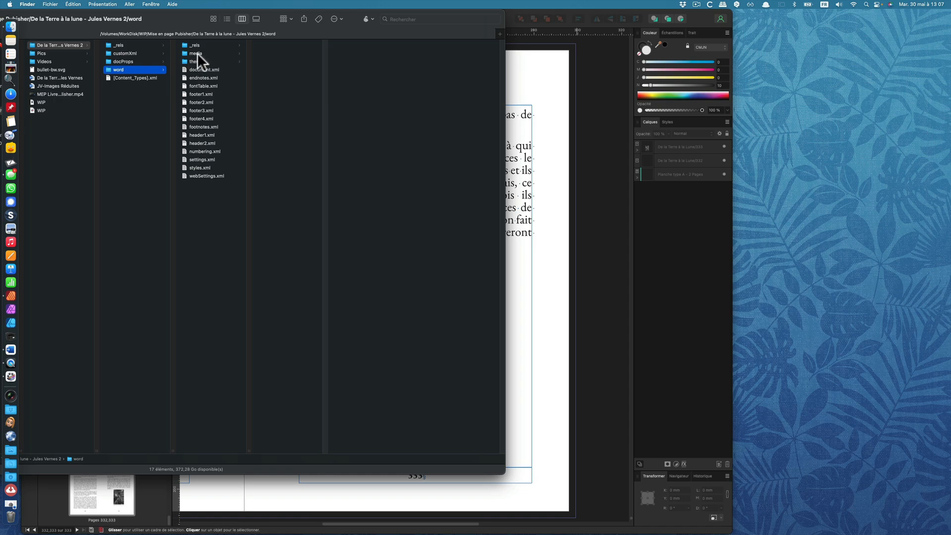
{"action": "left_click", "coordinate": [203, 52]}
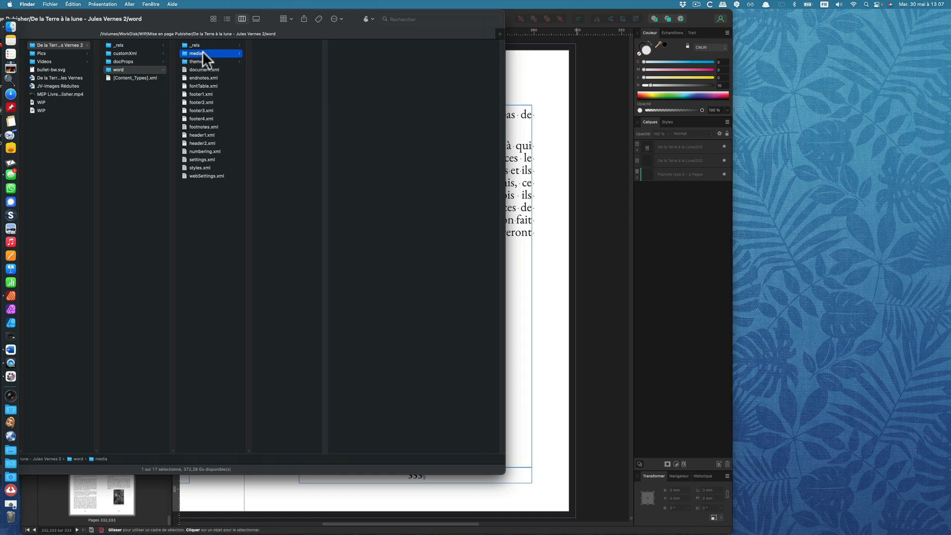
{"action": "left_click", "coordinate": [269, 43]}
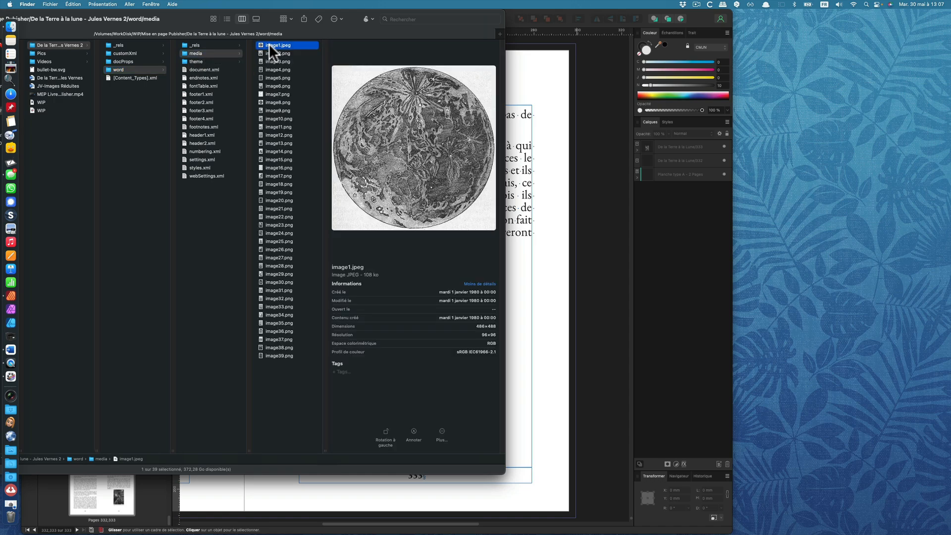
{"action": "key", "text": "Down"}
{"action": "key", "text": "Down"}
{"action": "key", "text": "Down"}
{"action": "key", "text": "Down"}
{"action": "key", "text": "Down"}
{"action": "key", "text": "Down"}
{"action": "key", "text": "Down"}
{"action": "key", "text": "Down"}
{"action": "key", "text": "Down"}
{"action": "key", "text": "Down"}
{"action": "key", "text": "Down"}
{"action": "key", "text": "Down"}
{"action": "key", "text": "Down"}
{"action": "key", "text": "Down"}
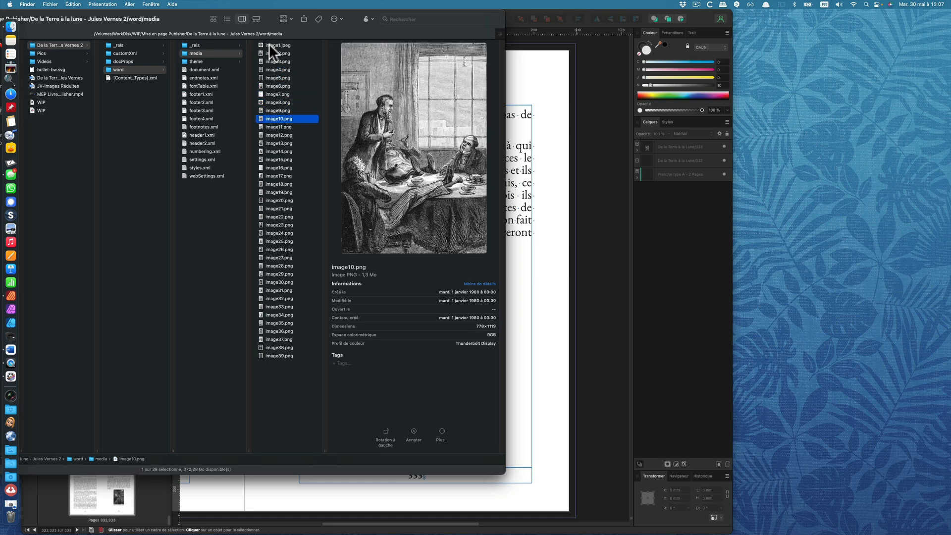
{"action": "key", "text": "Down"}
{"action": "key", "text": "Down"}
{"action": "key", "text": "Down"}
{"action": "key", "text": "Down"}
{"action": "key", "text": "Down"}
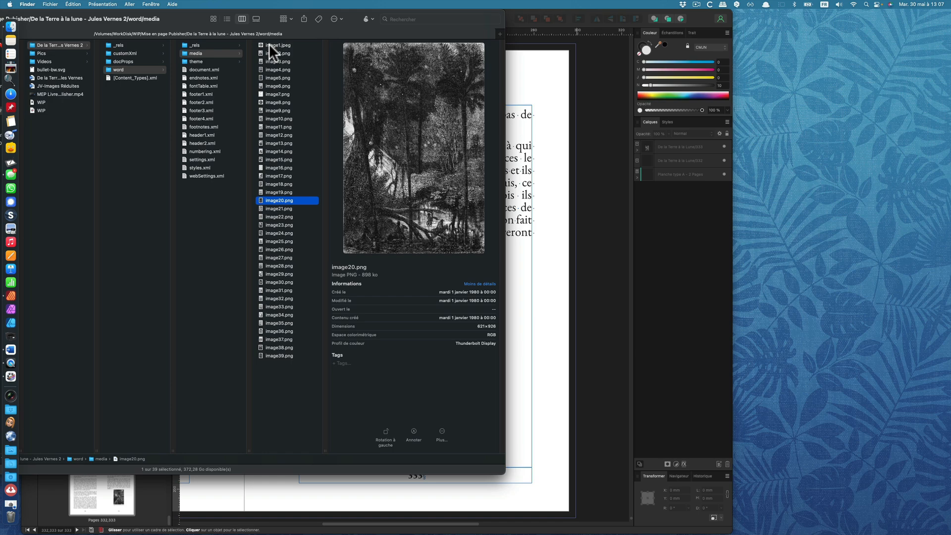
Step: Switch to Word with the Jules Verne manuscript and open the advanced find and replace dialog
{"action": "left_click", "coordinate": [550, 314]}
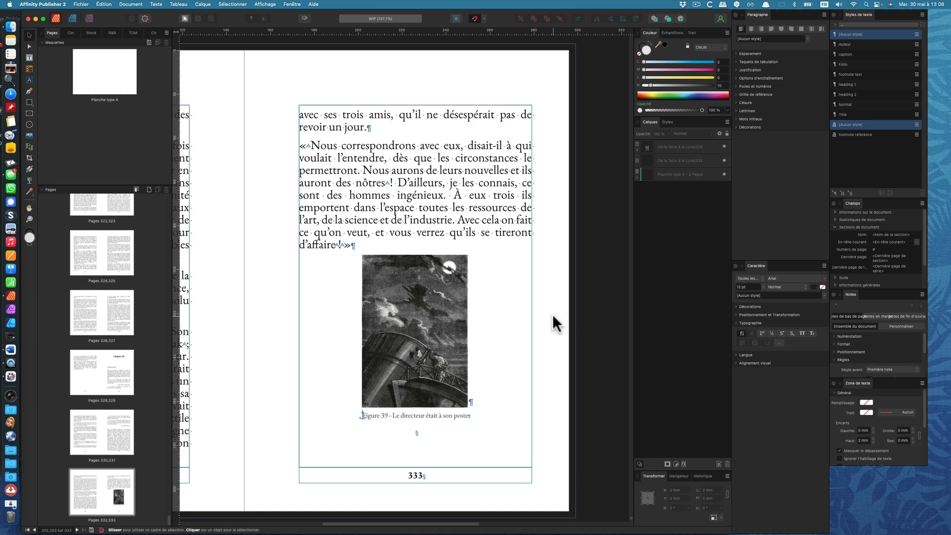
{"action": "left_click", "coordinate": [10, 504]}
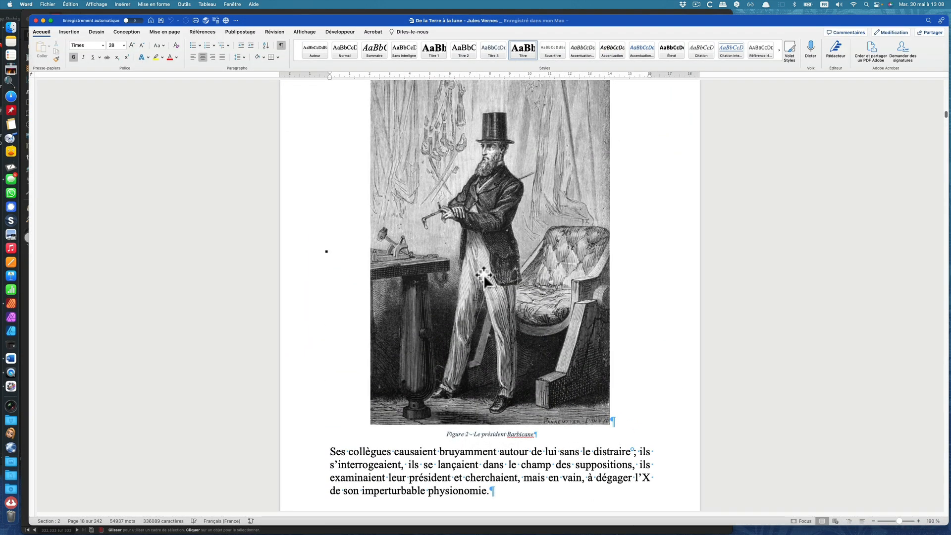
{"action": "scroll", "coordinate": [673, 268], "scroll_direction": "up", "scroll_amount": 1}
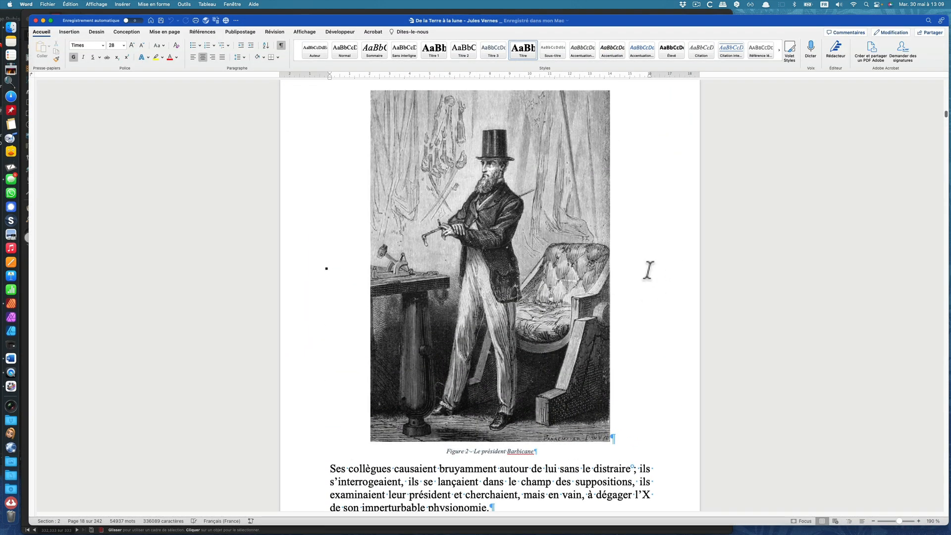
{"action": "left_click", "coordinate": [70, 4]}
{"action": "mouse_move", "coordinate": [82, 105]}
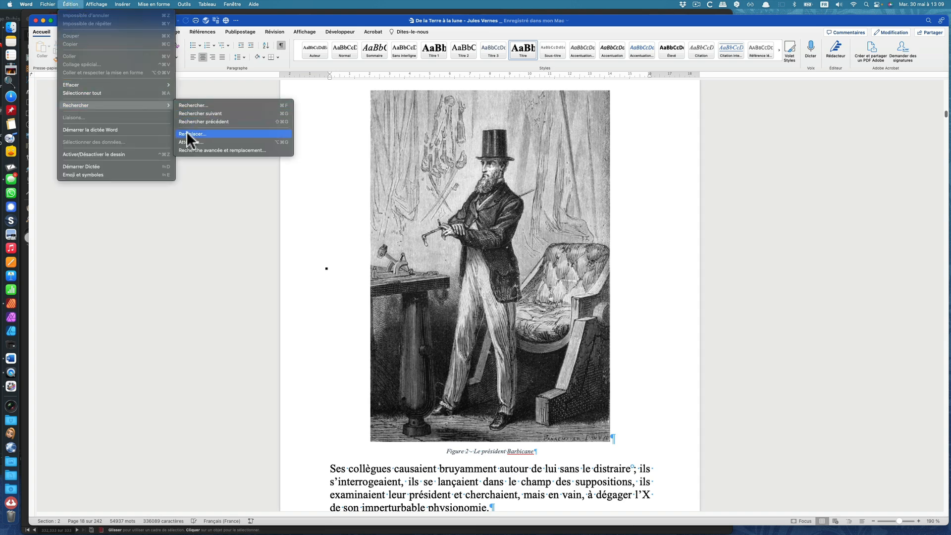
{"action": "left_click", "coordinate": [242, 151]}
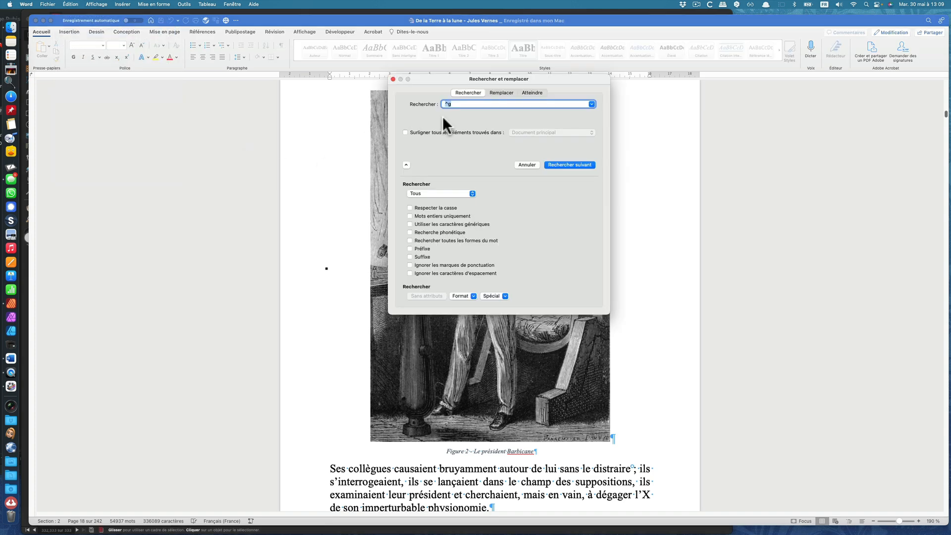
Step: Clear the old search term and set the search to find any graphic (^g)
{"action": "key", "text": "BackSpace"}
{"action": "left_click", "coordinate": [407, 165]}
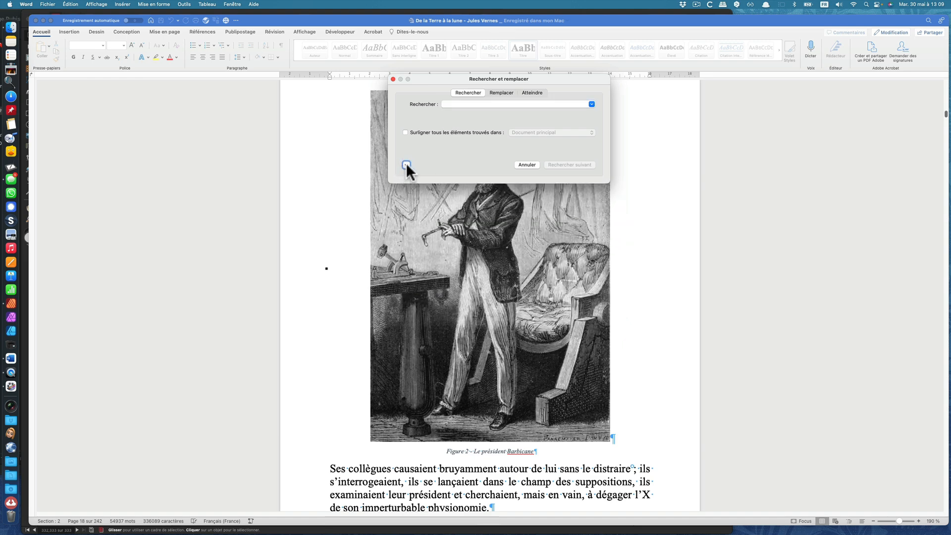
{"action": "left_click", "coordinate": [406, 164]}
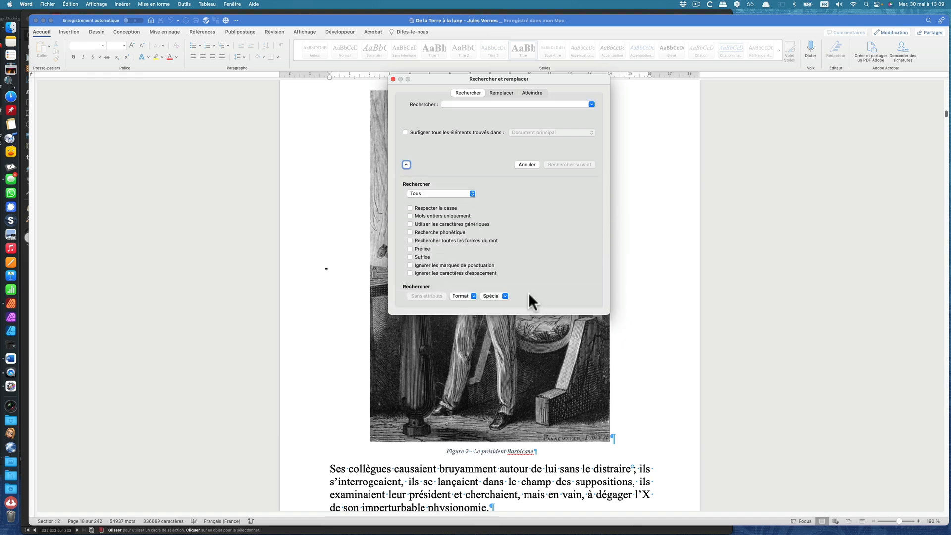
{"action": "left_click", "coordinate": [504, 296]}
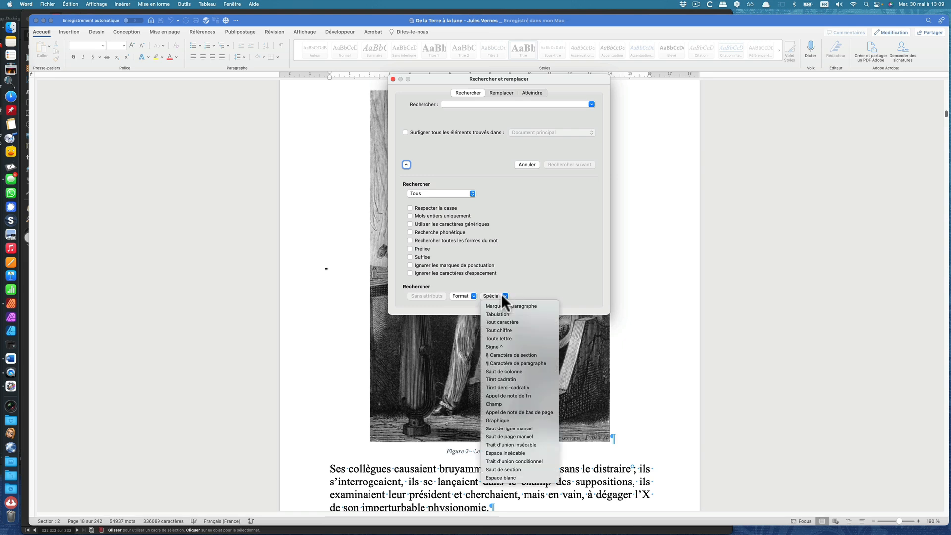
{"action": "left_click", "coordinate": [506, 420]}
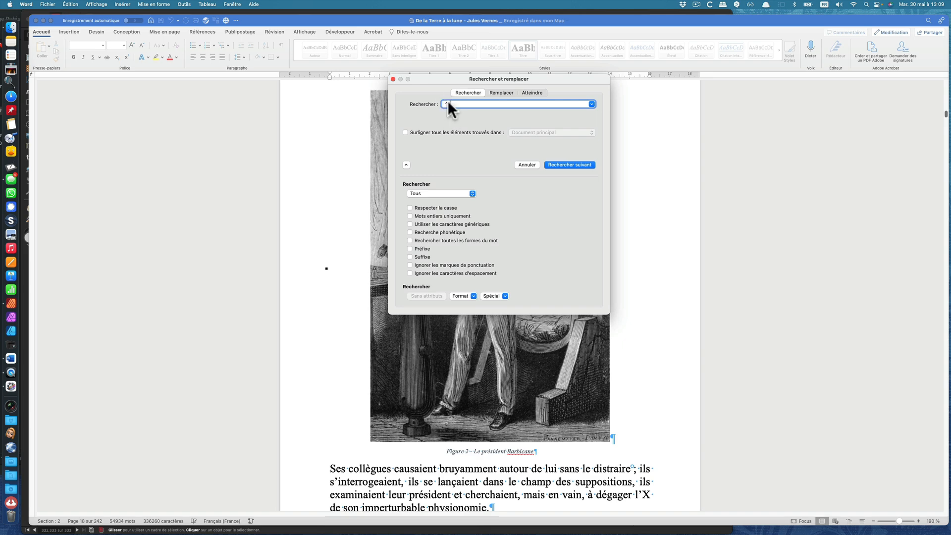
Step: Replace all graphics (^g) in the document with nothing and close the find and replace dialog
{"action": "left_click", "coordinate": [506, 91]}
{"action": "left_click", "coordinate": [457, 132]}
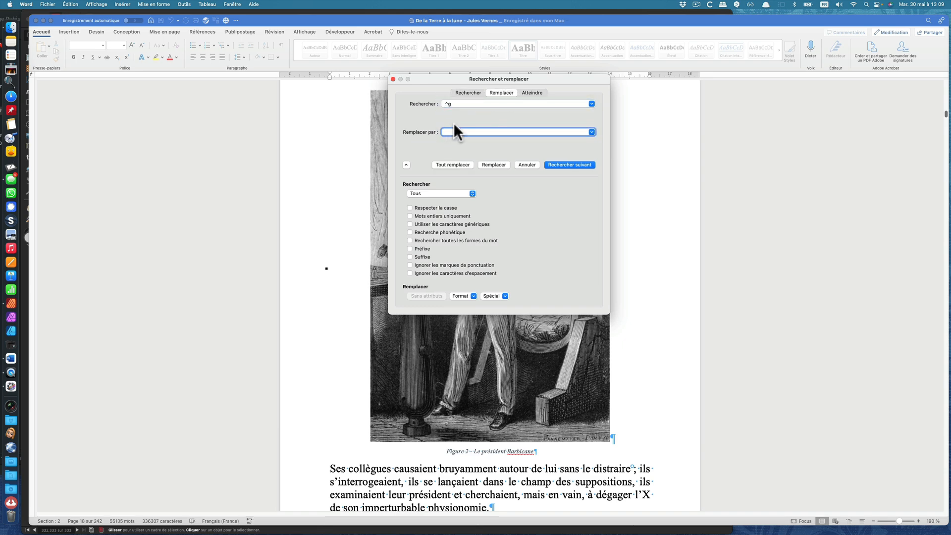
{"action": "left_click", "coordinate": [453, 164]}
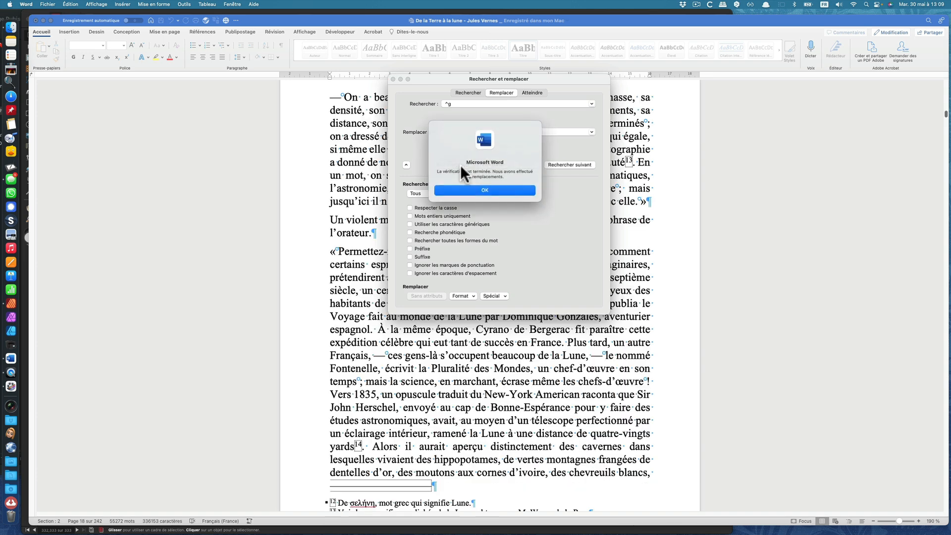
{"action": "left_click", "coordinate": [492, 188]}
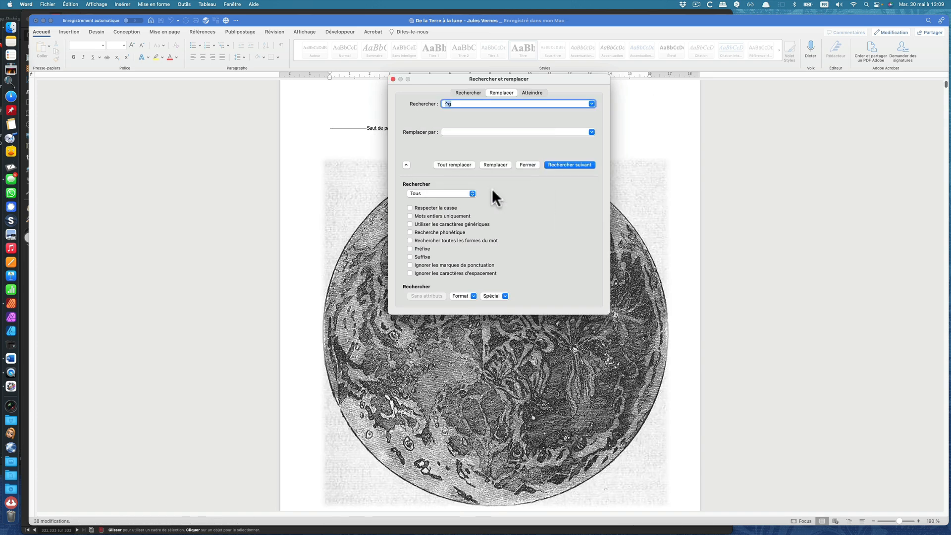
{"action": "left_click", "coordinate": [393, 78]}
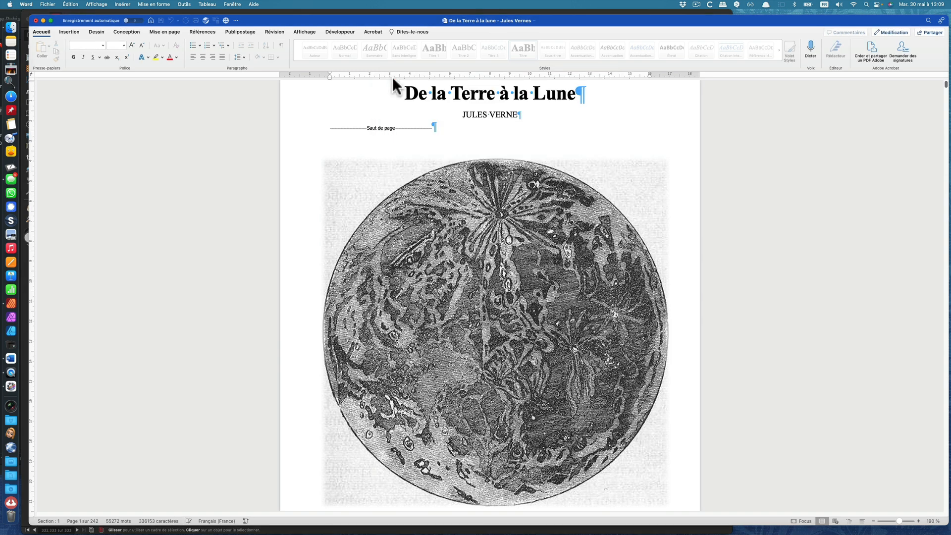
Step: Delete the moon picture below the title on page 1 and check the following pages for leftover images
{"action": "left_click", "coordinate": [444, 228]}
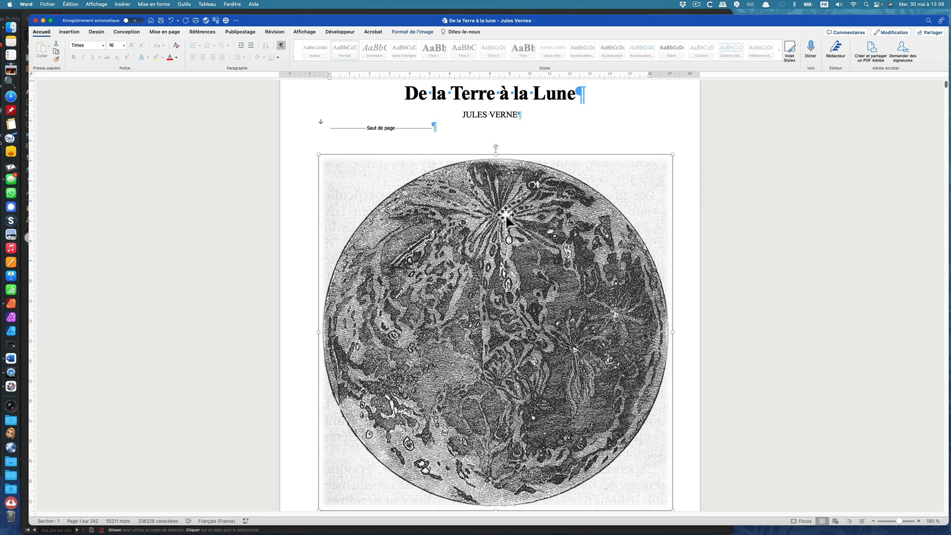
{"action": "key", "text": "BackSpace"}
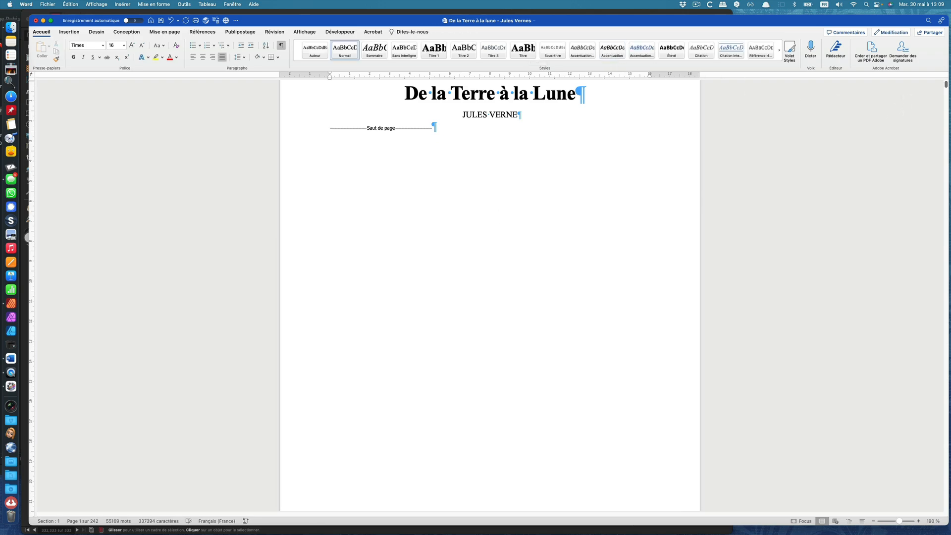
{"action": "left_click_drag", "start_coordinate": [945, 84], "coordinate": [943, 123]}
{"action": "scroll", "coordinate": [943, 123], "scroll_direction": "down", "scroll_amount": 5}
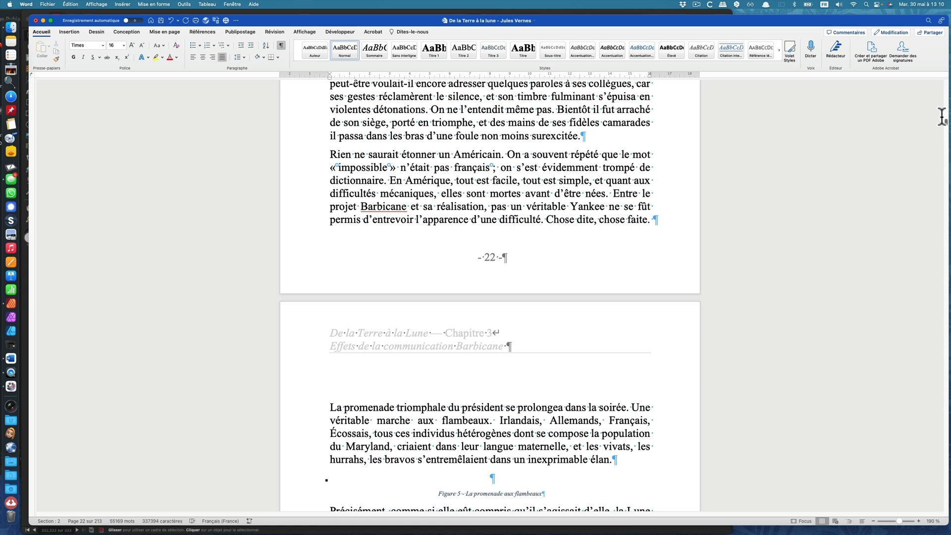
Step: Switch to Affinity Publisher and centre the moon picture frame on page 1, at about X 33.3 mm and Y 60 mm
{"action": "key", "text": "super+Tab"}
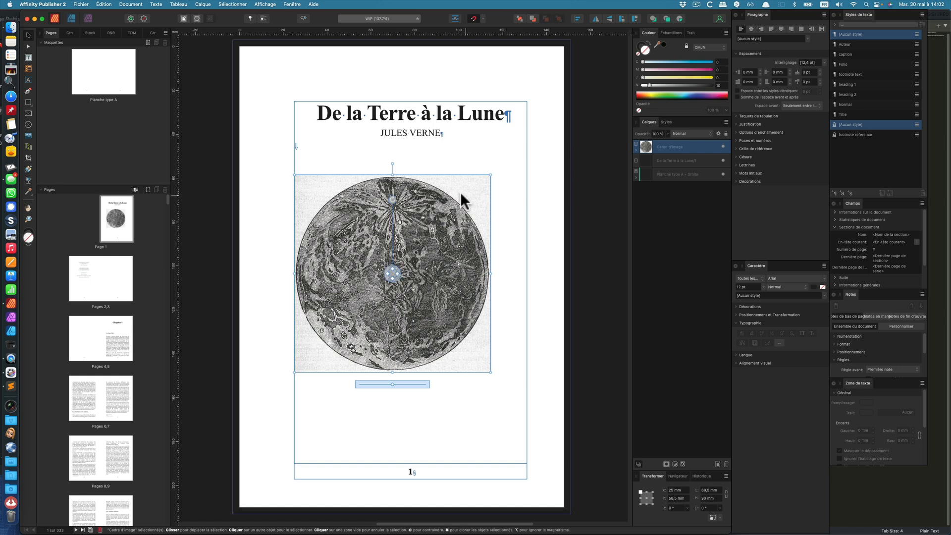
{"action": "mouse_move", "coordinate": [426, 314]}
{"action": "left_mouse_down"}
{"action": "mouse_move", "coordinate": [451, 317]}
{"action": "mouse_move", "coordinate": [438, 316]}
{"action": "left_mouse_up"}
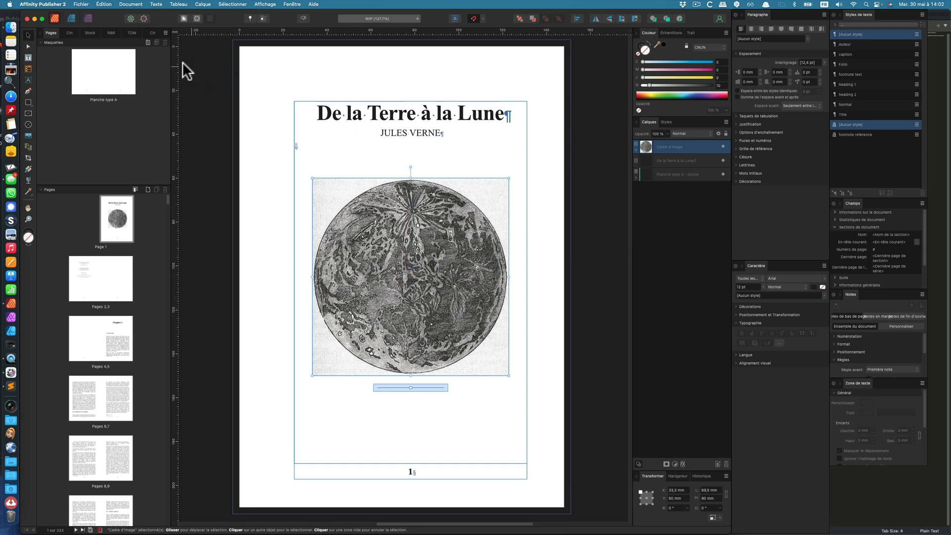
Step: In the Photo Persona, make an elliptical selection around the moon and turn it into a mask that hides the image's background
{"action": "left_click", "coordinate": [88, 18]}
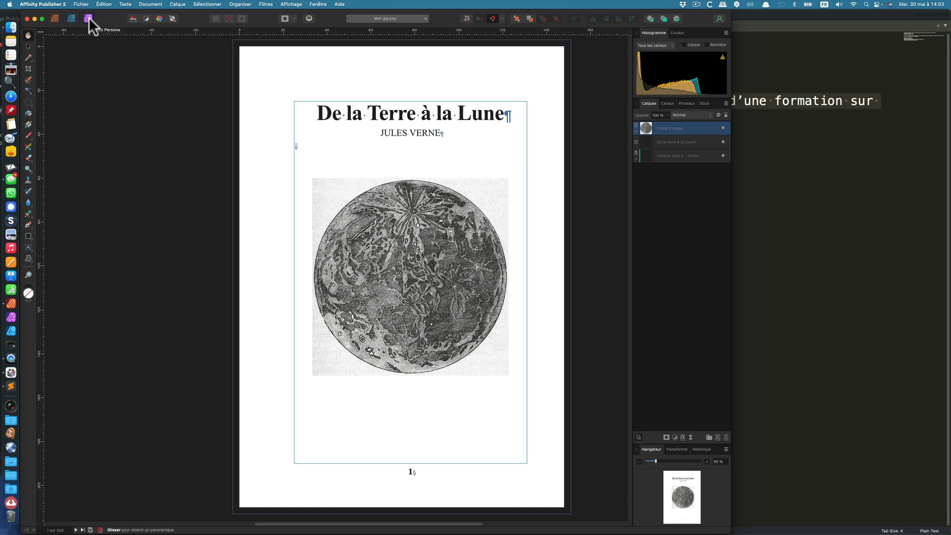
{"action": "left_click", "coordinate": [31, 101]}
{"action": "left_click_drag", "start_coordinate": [343, 186], "coordinate": [479, 382]}
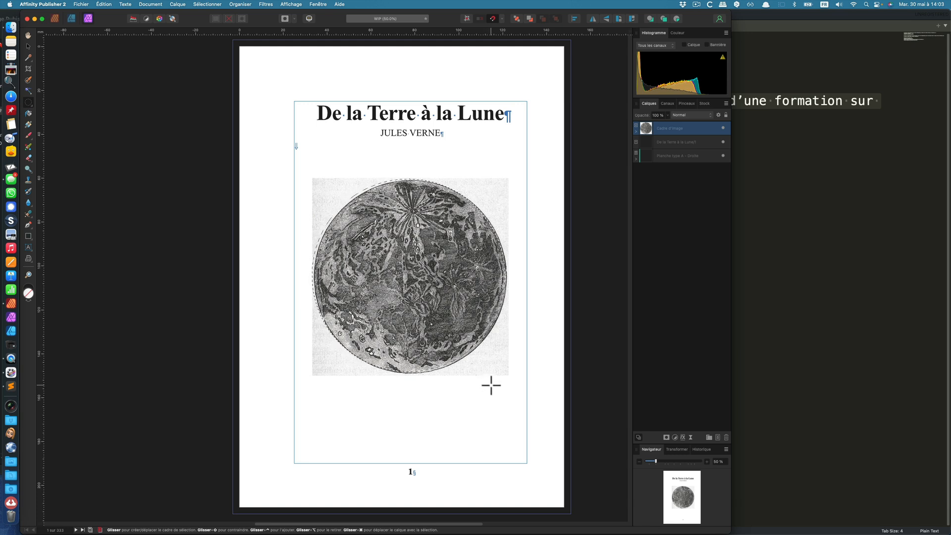
{"action": "left_click_drag", "start_coordinate": [493, 387], "coordinate": [495, 386]}
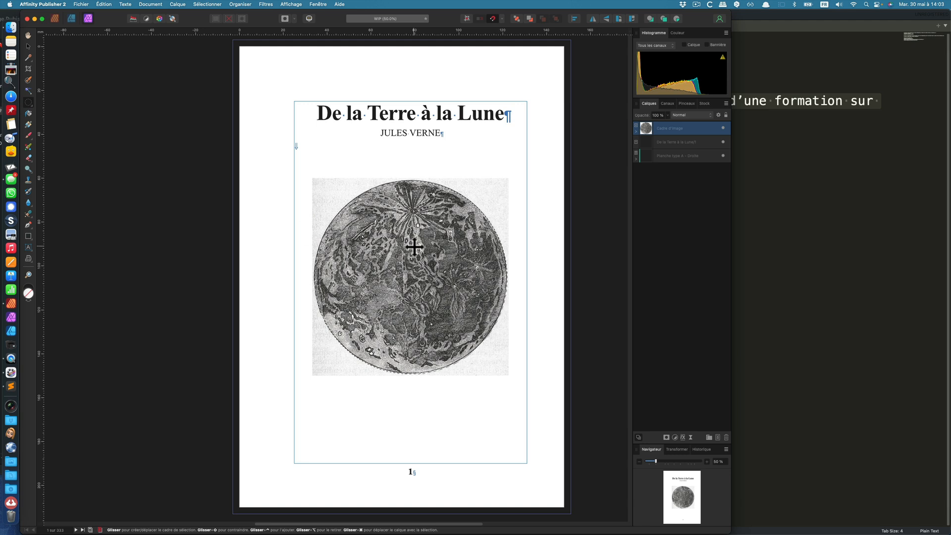
{"action": "left_click", "coordinate": [666, 437]}
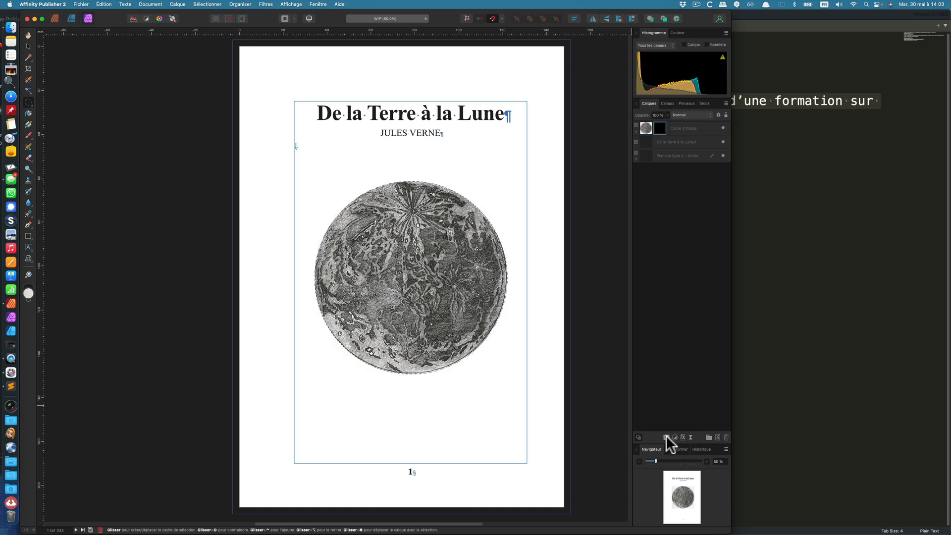
{"action": "left_click", "coordinate": [28, 46]}
{"action": "left_click", "coordinate": [288, 163]}
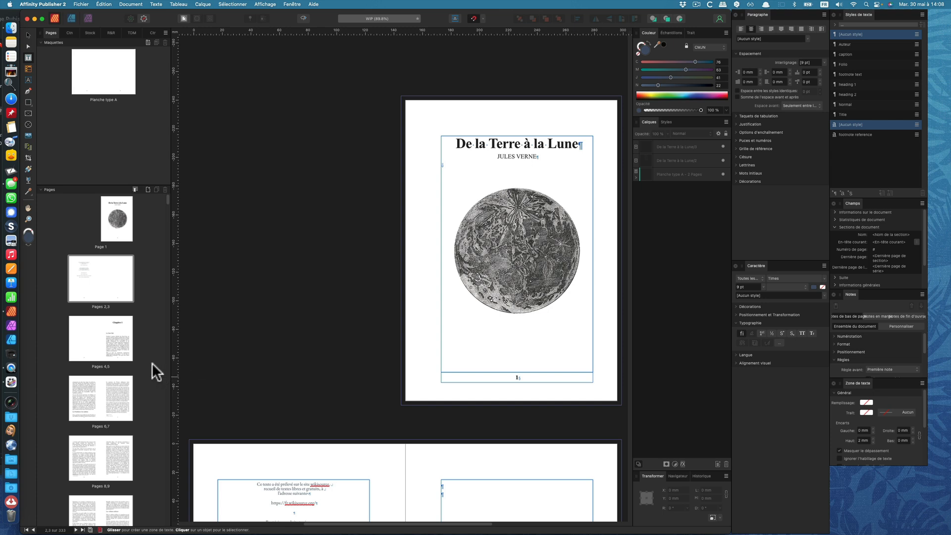
Step: Select the Chapitre 1 heading on page 5, open its heading 1 text style for editing and rename it Titre 1
{"action": "left_click", "coordinate": [101, 365]}
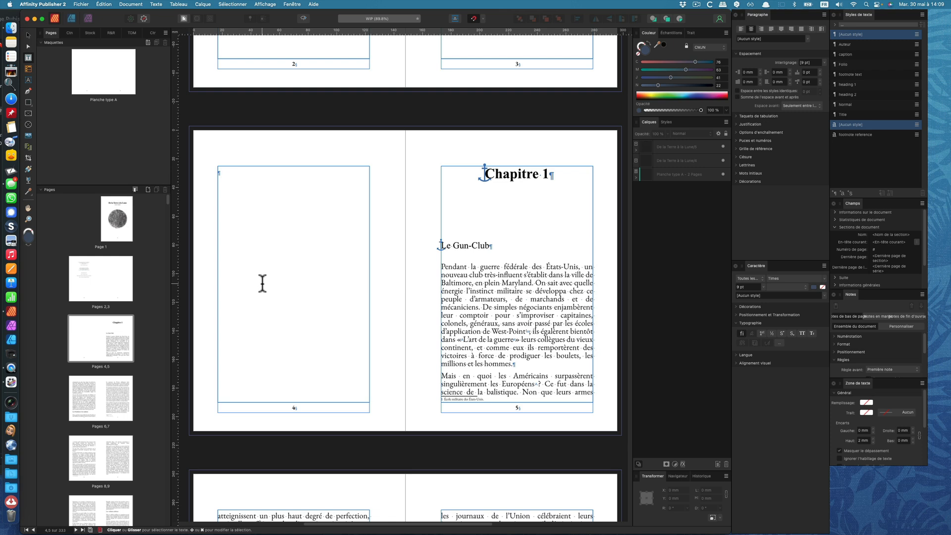
{"action": "triple_click", "coordinate": [496, 175]}
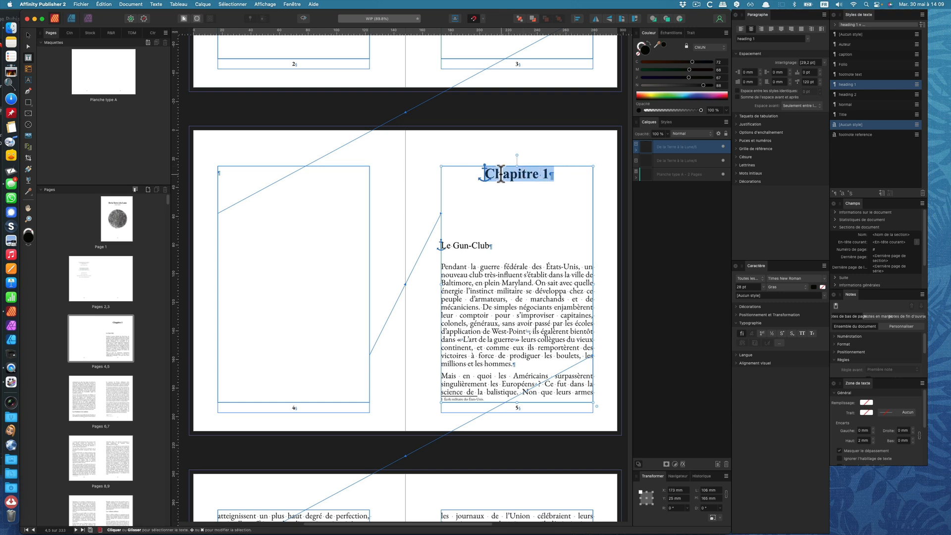
{"action": "left_click_drag", "start_coordinate": [484, 173], "coordinate": [549, 175]}
{"action": "right_click", "coordinate": [848, 84]}
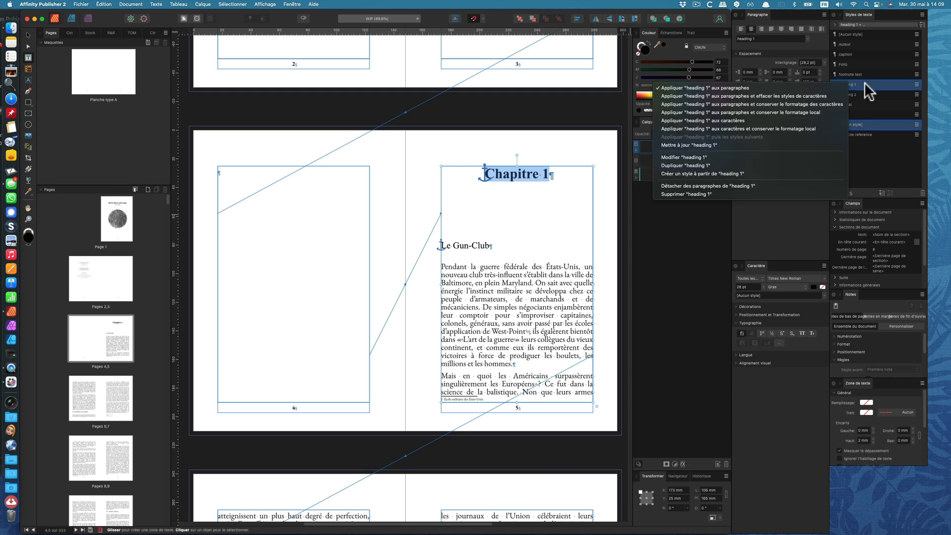
{"action": "left_click", "coordinate": [709, 156]}
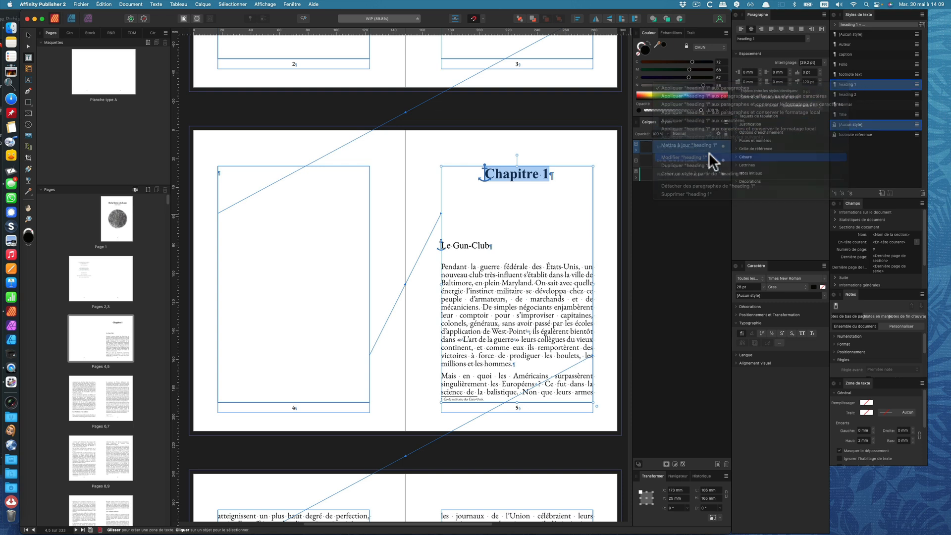
{"action": "left_click_drag", "start_coordinate": [567, 165], "coordinate": [382, 160]}
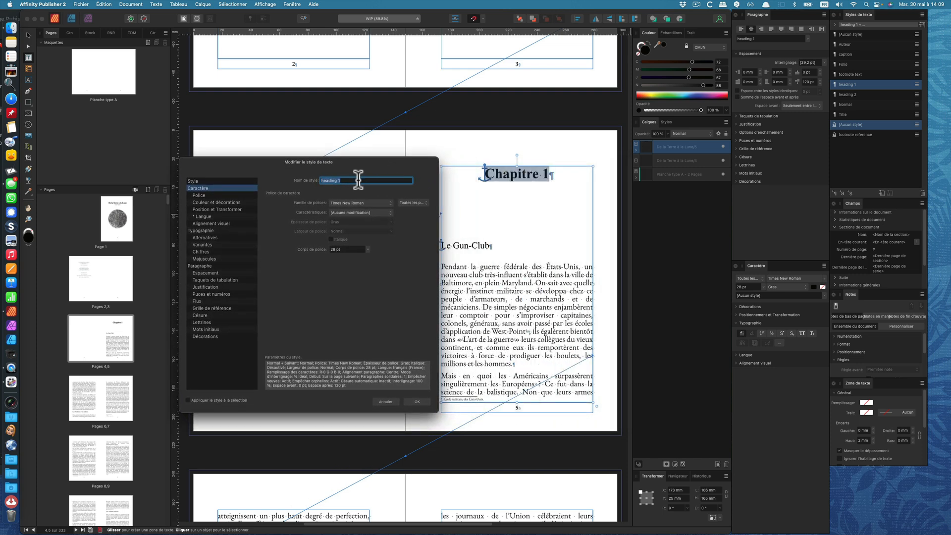
{"action": "type", "text": "Titre"}
Step: Set the Titre 1 style's space before the paragraph to 150 pt
{"action": "left_click", "coordinate": [215, 271]}
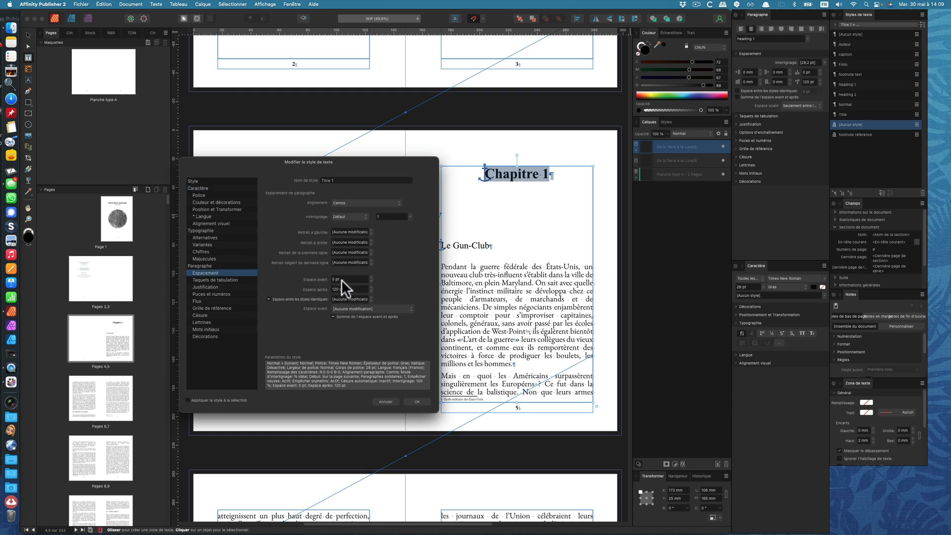
{"action": "type", "text": "150"}
{"action": "key", "text": "Tab"}
Step: Try the space-before option Seulement en haut de colonne, settle on Toujours, and save the Titre 1 style
{"action": "left_click", "coordinate": [396, 305]}
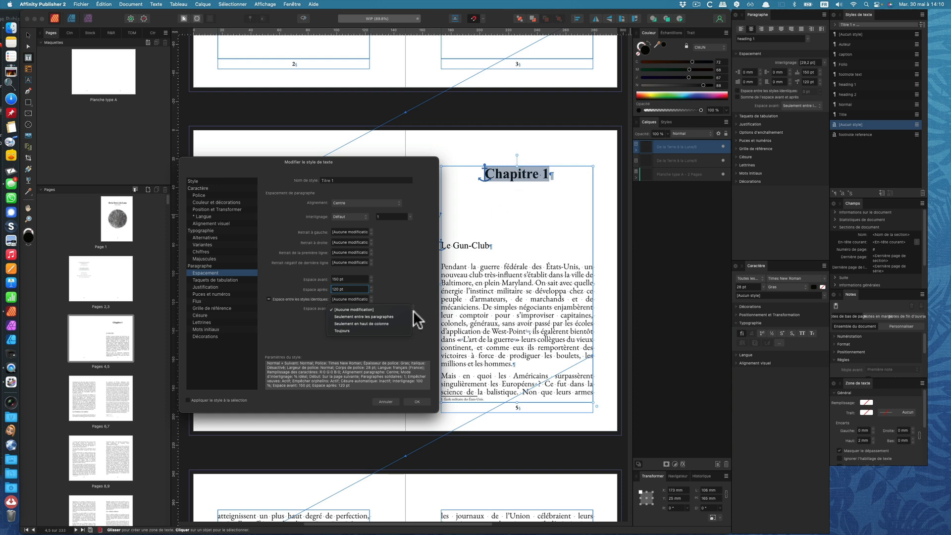
{"action": "left_click", "coordinate": [390, 322]}
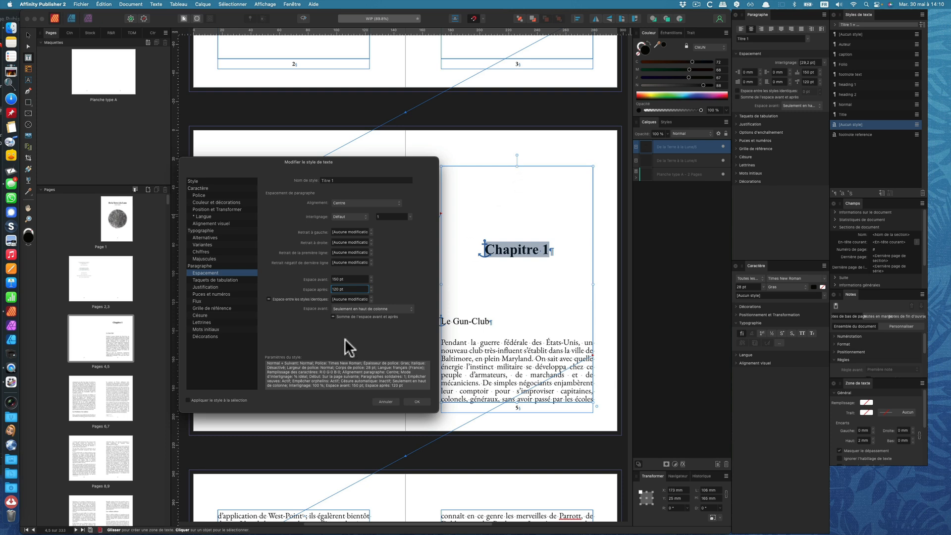
{"action": "left_click", "coordinate": [366, 309]}
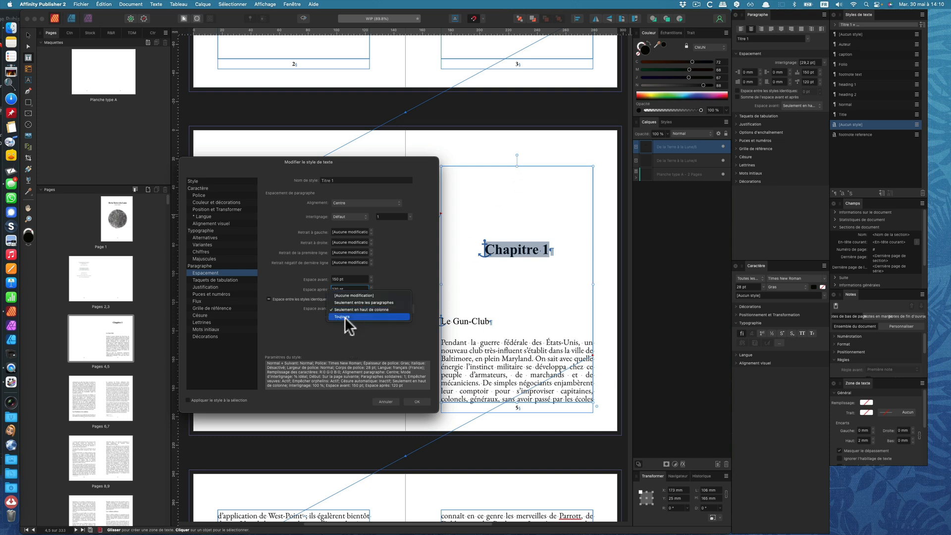
{"action": "left_click", "coordinate": [343, 317]}
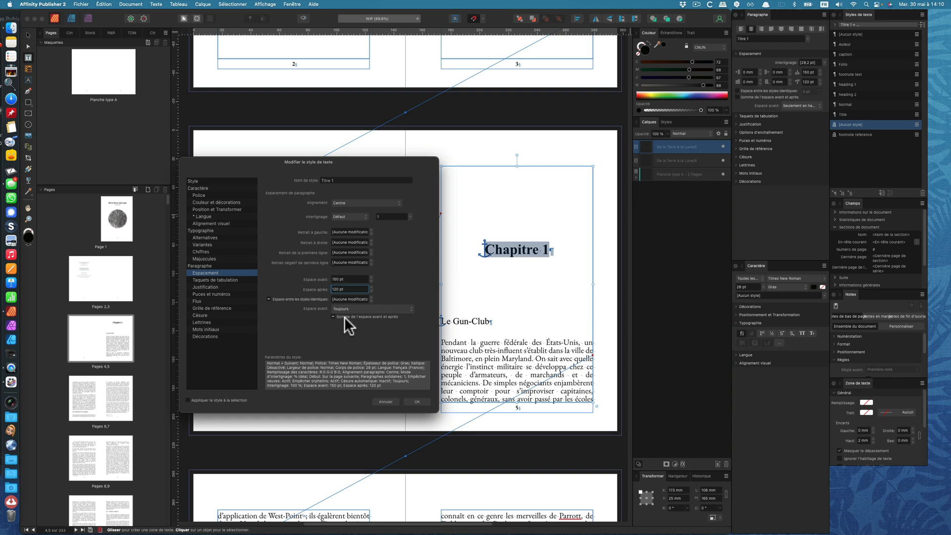
{"action": "left_click", "coordinate": [358, 309]}
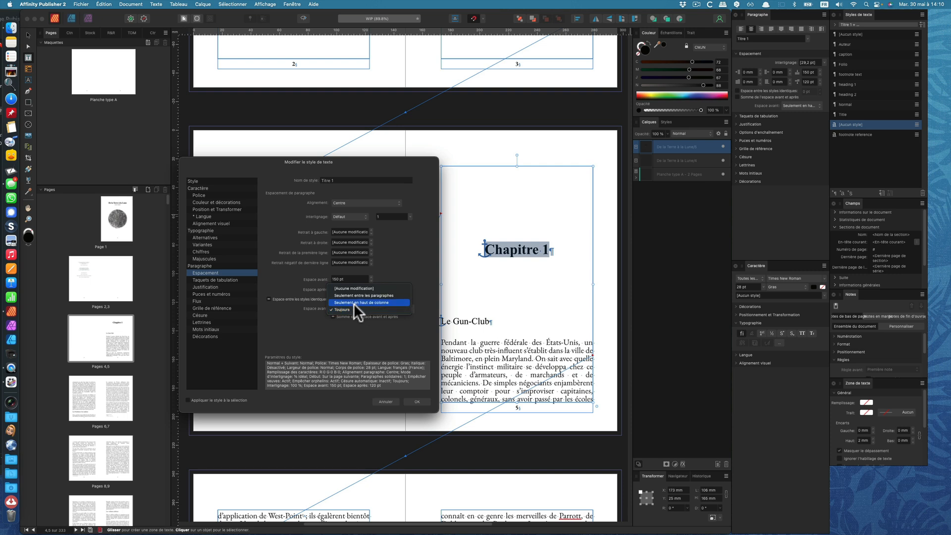
{"action": "left_click", "coordinate": [352, 308]}
{"action": "left_click", "coordinate": [416, 402]}
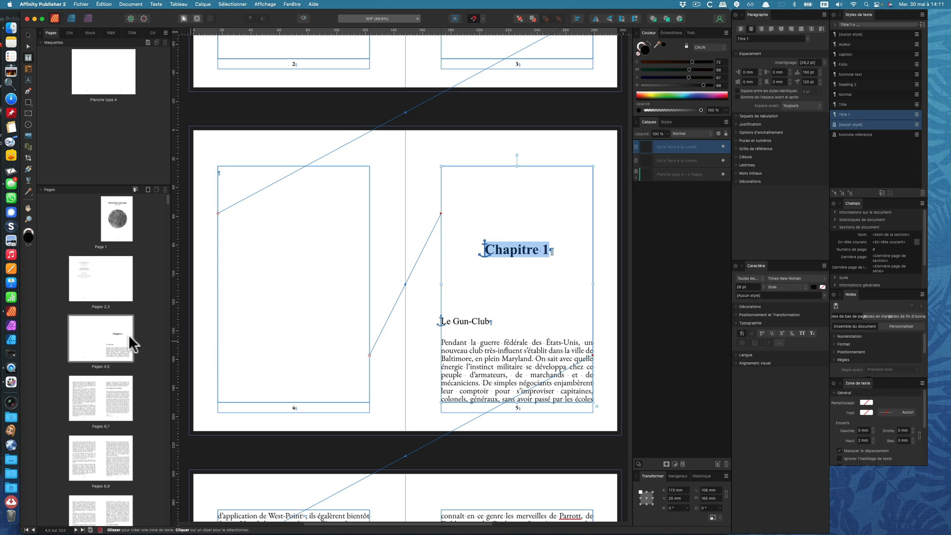
Step: Bring up the Chapitre 2 spread on pages 20–21 and open the Titre 1 text style for editing
{"action": "scroll", "coordinate": [124, 326], "scroll_direction": "down", "scroll_amount": 2}
{"action": "scroll", "coordinate": [122, 337], "scroll_direction": "down", "scroll_amount": 8}
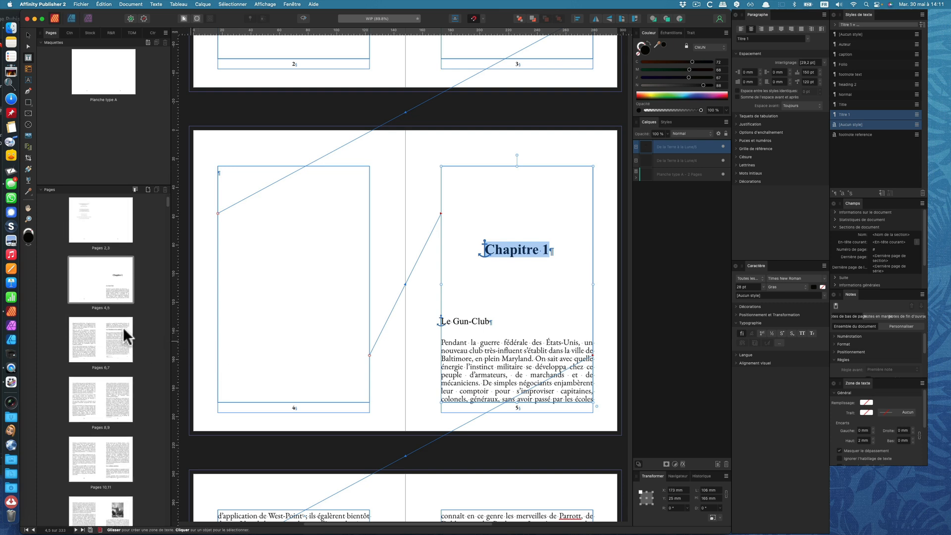
{"action": "scroll", "coordinate": [122, 329], "scroll_direction": "down", "scroll_amount": 2}
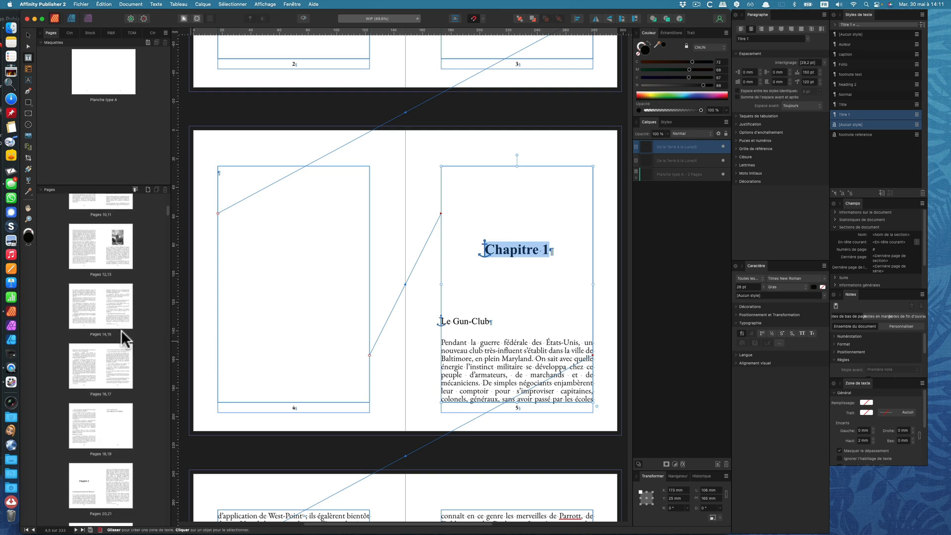
{"action": "left_click", "coordinate": [100, 496]}
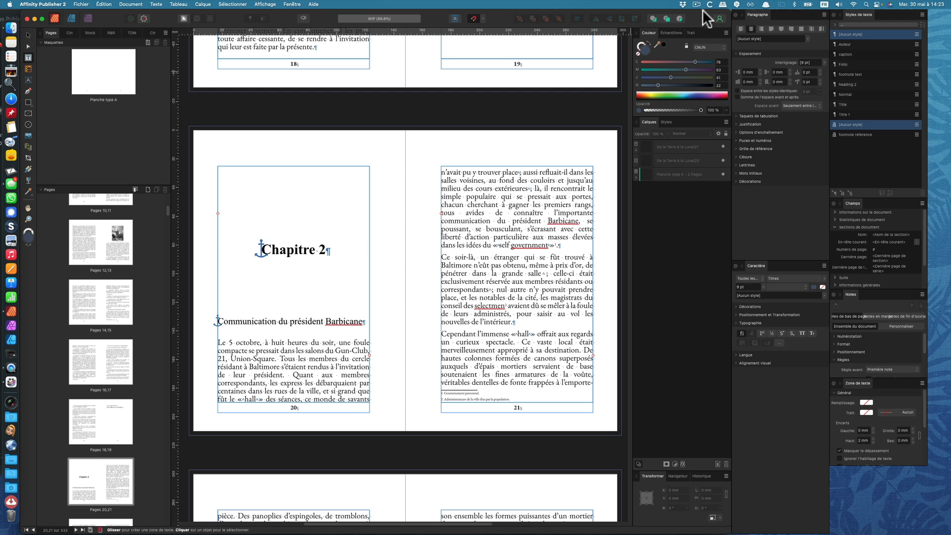
{"action": "right_click", "coordinate": [841, 115]}
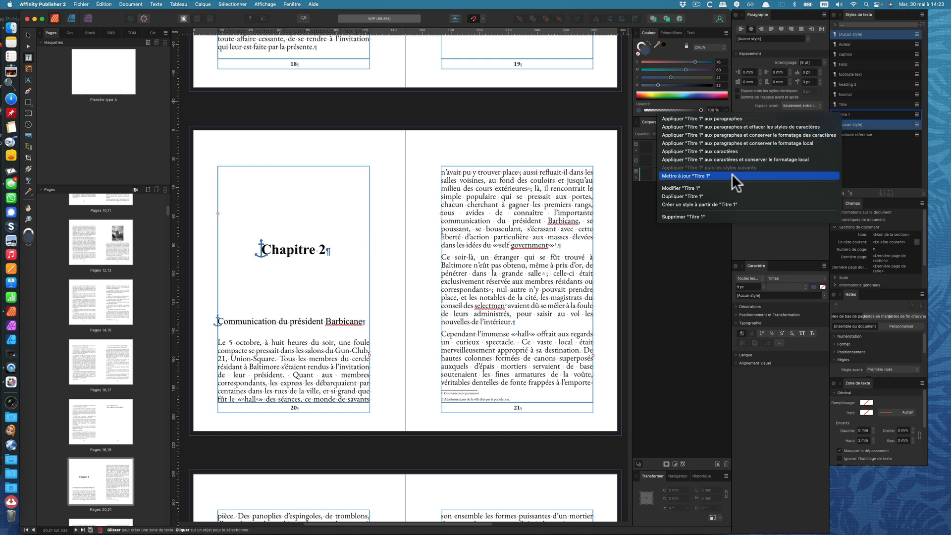
{"action": "left_click", "coordinate": [718, 188]}
{"action": "left_click_drag", "start_coordinate": [492, 228], "coordinate": [459, 204]}
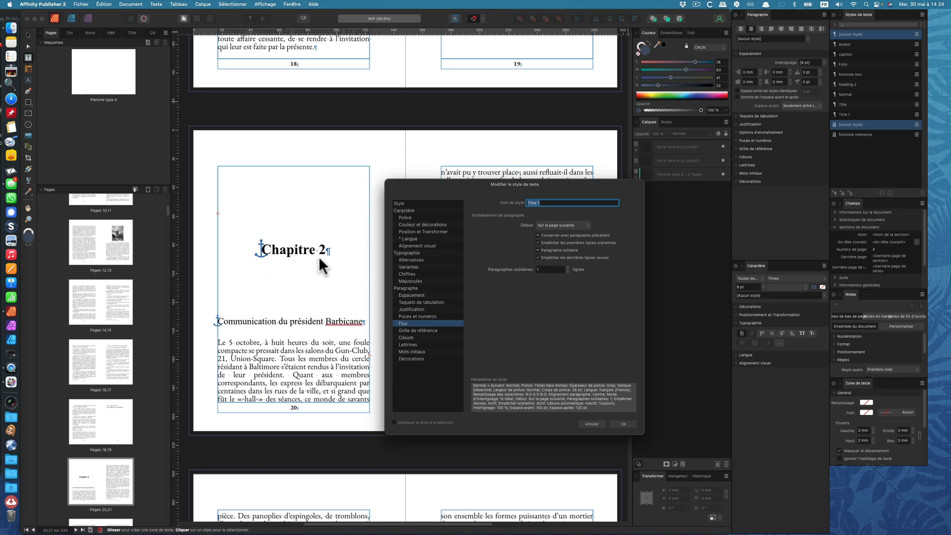
Step: Set the Titre 1 style's paragraph flow to start on the next odd page (Sur la page impaire suivante)
{"action": "left_click_drag", "start_coordinate": [505, 184], "coordinate": [356, 140]}
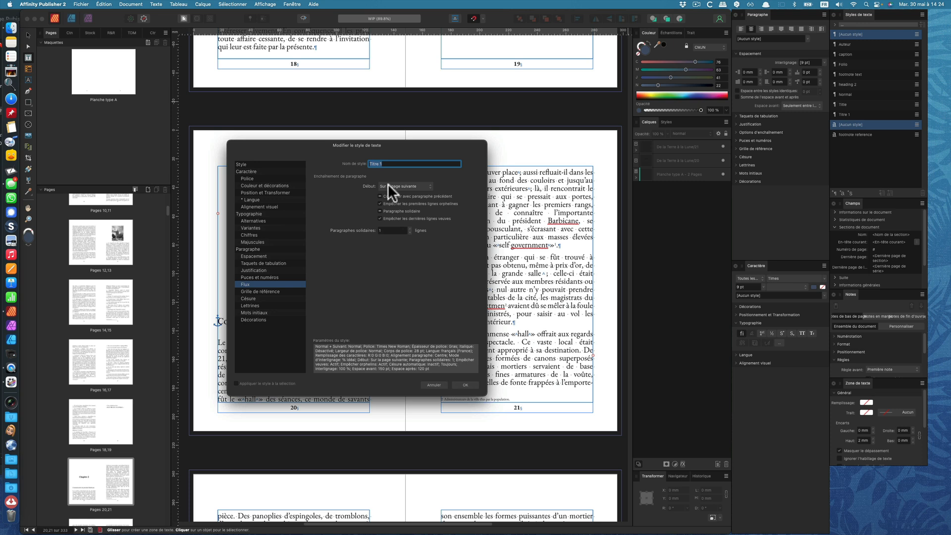
{"action": "left_click", "coordinate": [411, 185]}
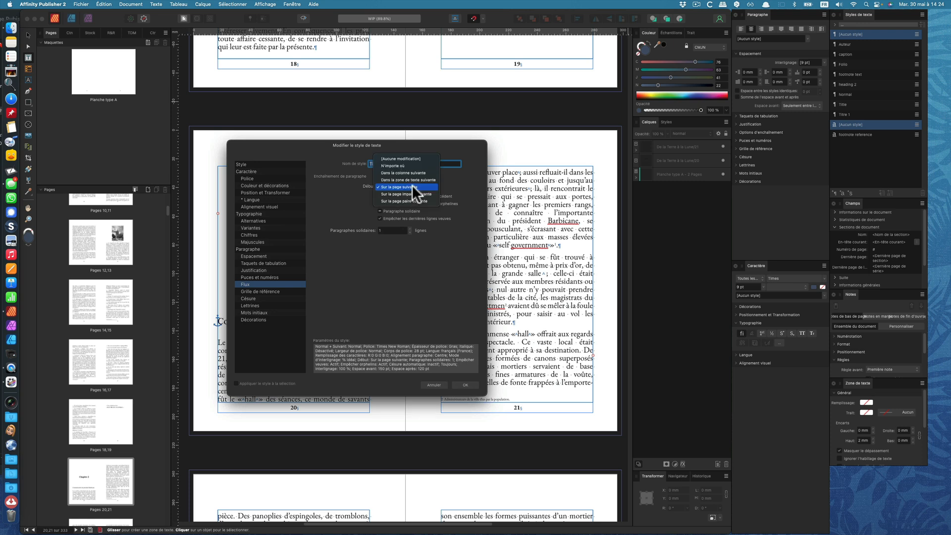
{"action": "left_click", "coordinate": [410, 186]}
{"action": "left_click_drag", "start_coordinate": [409, 148], "coordinate": [302, 273]}
{"action": "left_click", "coordinate": [308, 311]}
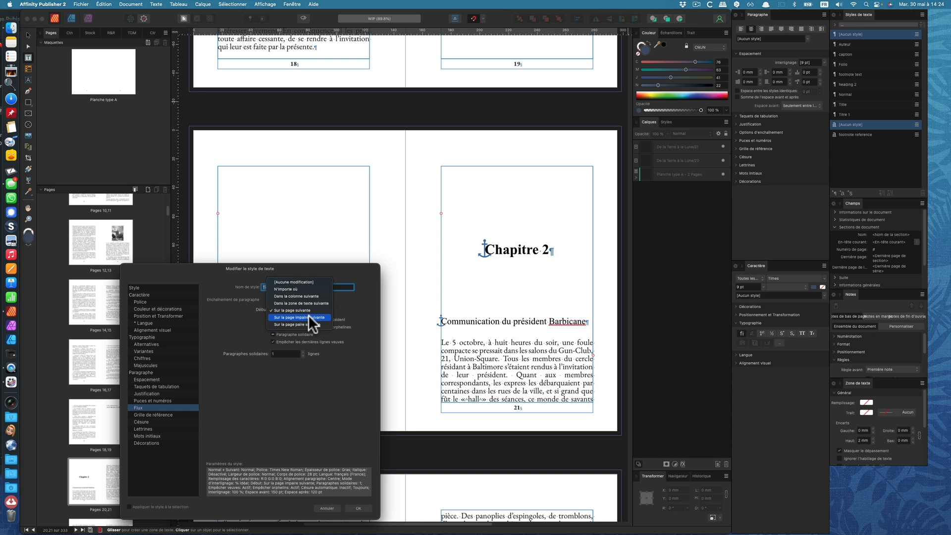
{"action": "left_click", "coordinate": [308, 317]}
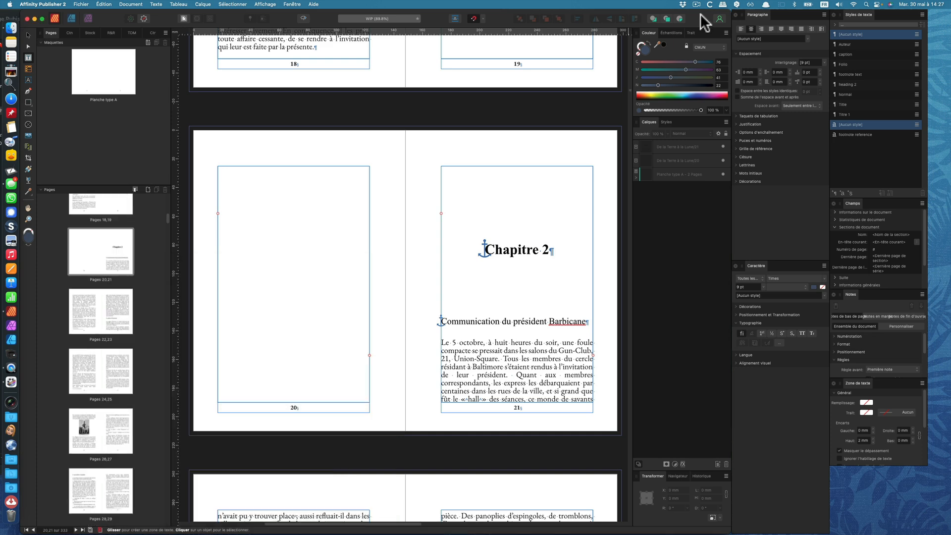
Step: Go to the footnotes on page 29 and set their minimum space before (Espacement min. avant) to 10 pt
{"action": "left_click", "coordinate": [105, 518]}
{"action": "scroll", "coordinate": [542, 408], "scroll_direction": "up", "scroll_amount": 5}
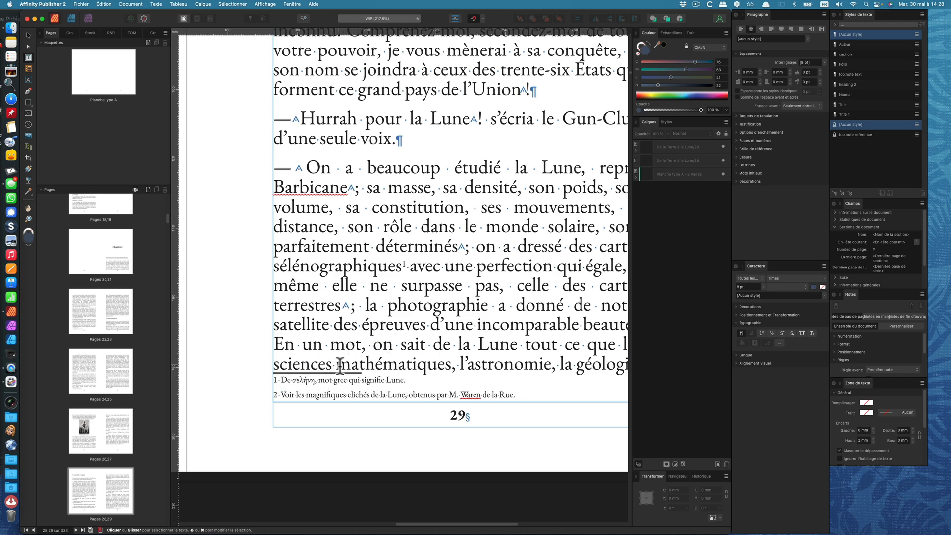
{"action": "scroll", "coordinate": [426, 361], "scroll_direction": "down", "scroll_amount": 5}
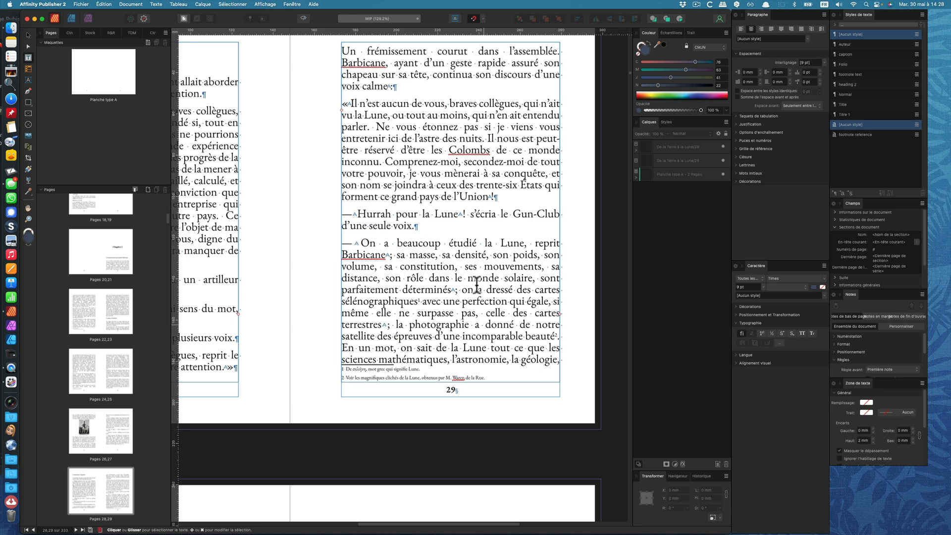
{"action": "left_click", "coordinate": [292, 5]}
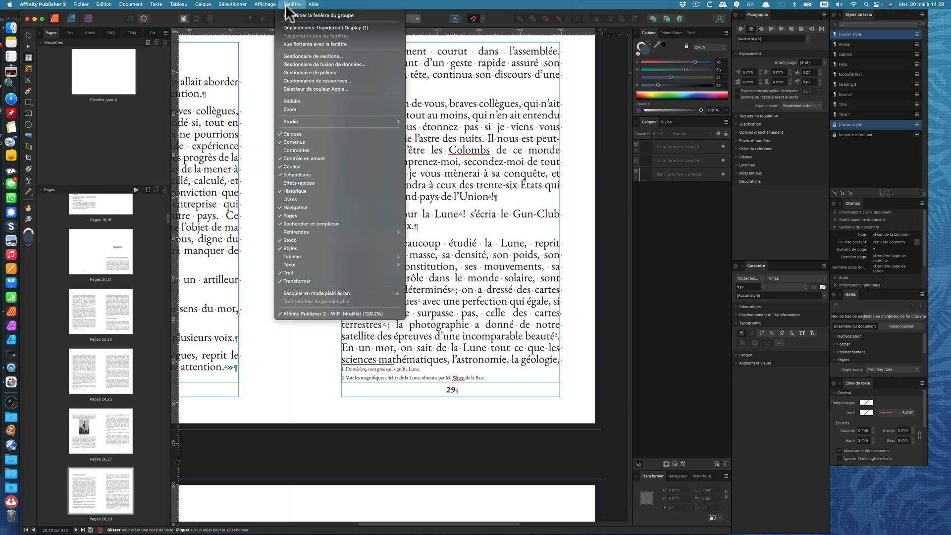
{"action": "mouse_move", "coordinate": [359, 232]}
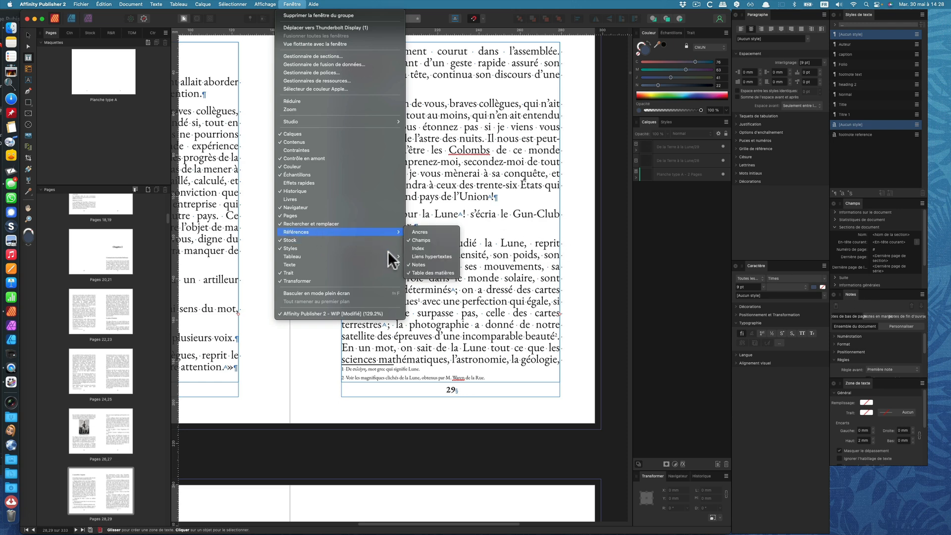
{"action": "left_click", "coordinate": [904, 341]}
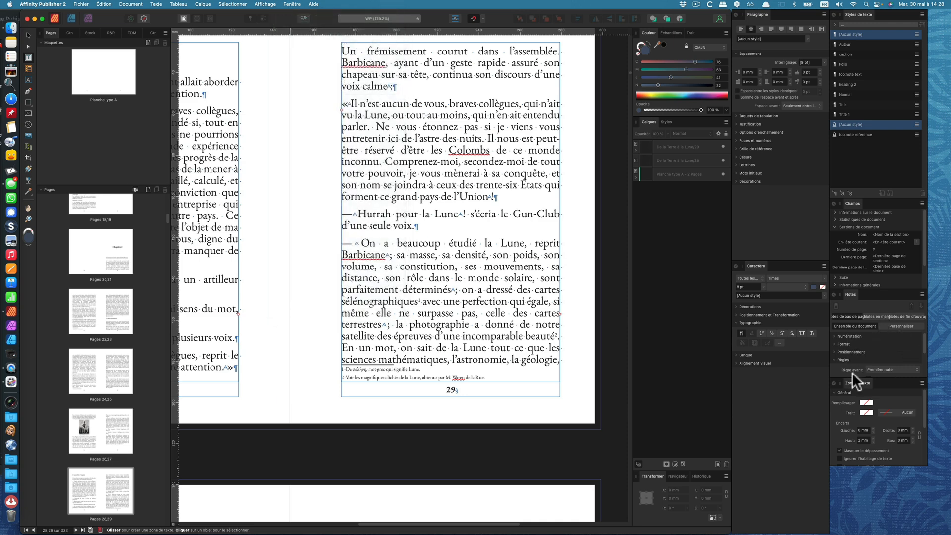
{"action": "left_click_drag", "start_coordinate": [854, 378], "coordinate": [852, 412]}
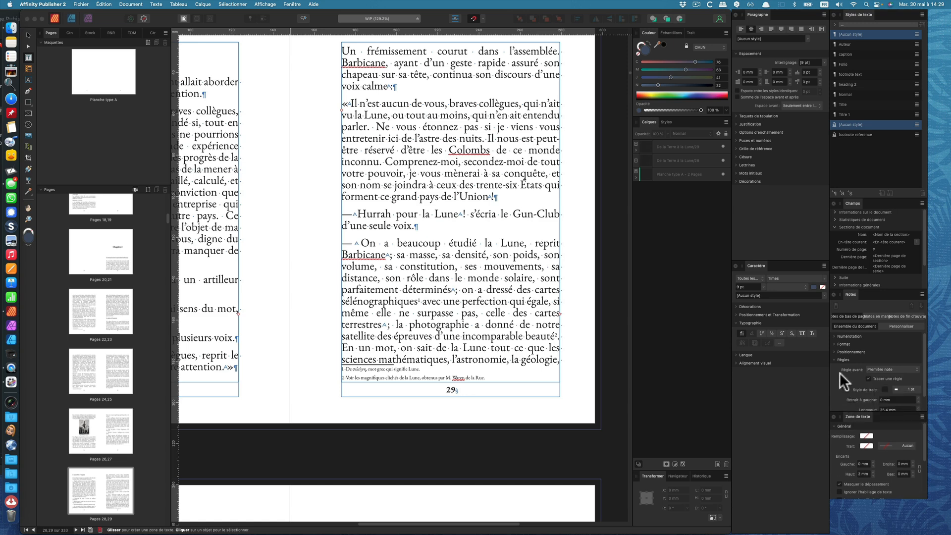
{"action": "left_click", "coordinate": [834, 351]}
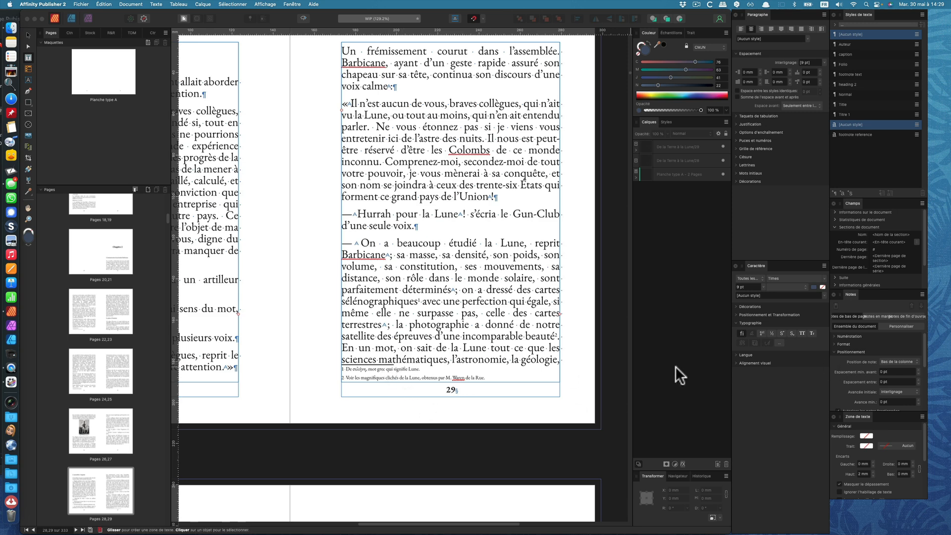
{"action": "left_click", "coordinate": [903, 372]}
{"action": "type", "text": "1"}
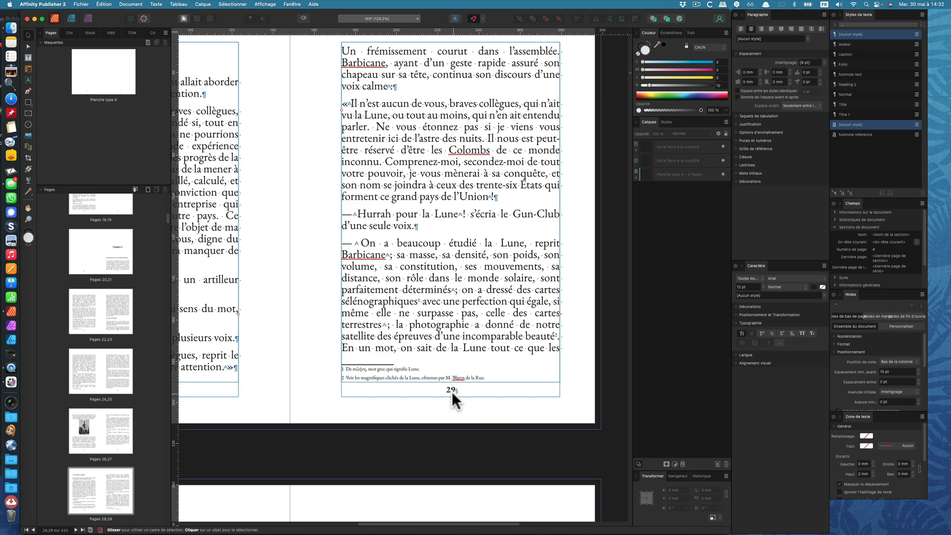
Step: Open the footnote text style of the second footnote on page 29 for editing and rename it Notes de bas de page
{"action": "left_click", "coordinate": [410, 377]}
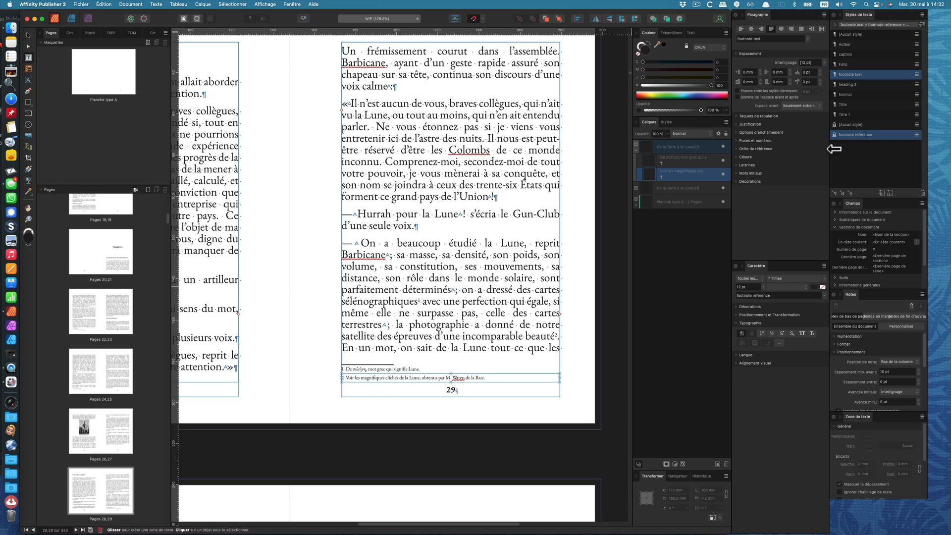
{"action": "right_click", "coordinate": [855, 74]}
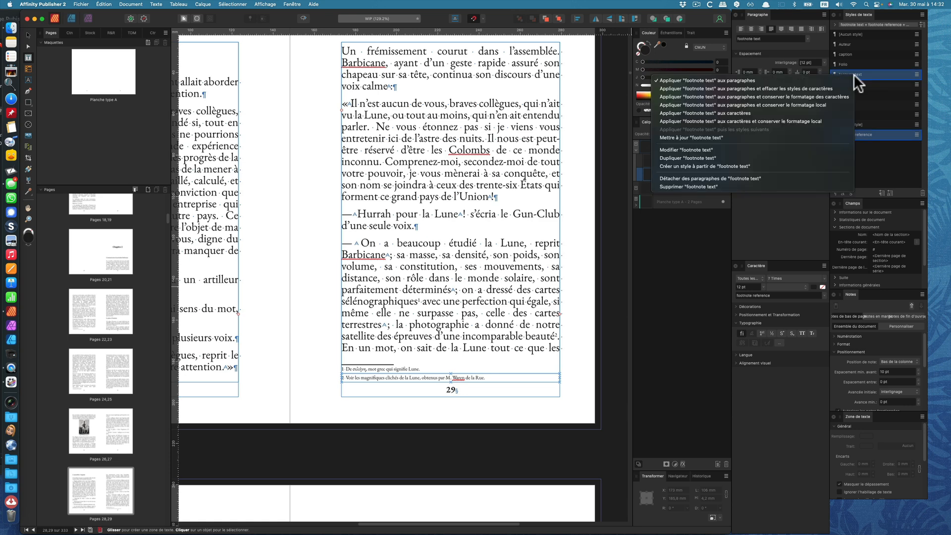
{"action": "left_click", "coordinate": [703, 149]}
{"action": "type", "text": "Notes de bas de page"}
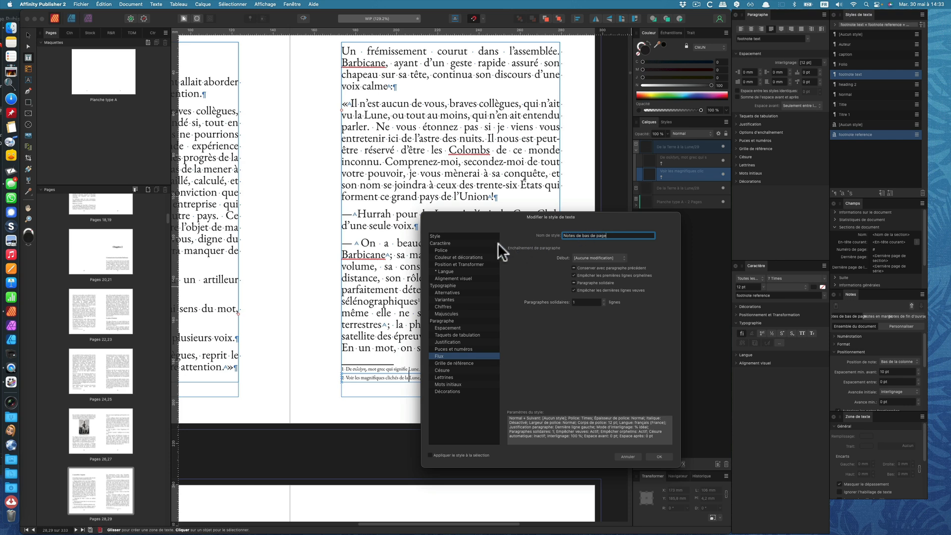
Step: Set the Notes de bas de page style's font to EB Garamond Italique and save the style
{"action": "left_click", "coordinate": [480, 243]}
{"action": "left_click", "coordinate": [588, 253]}
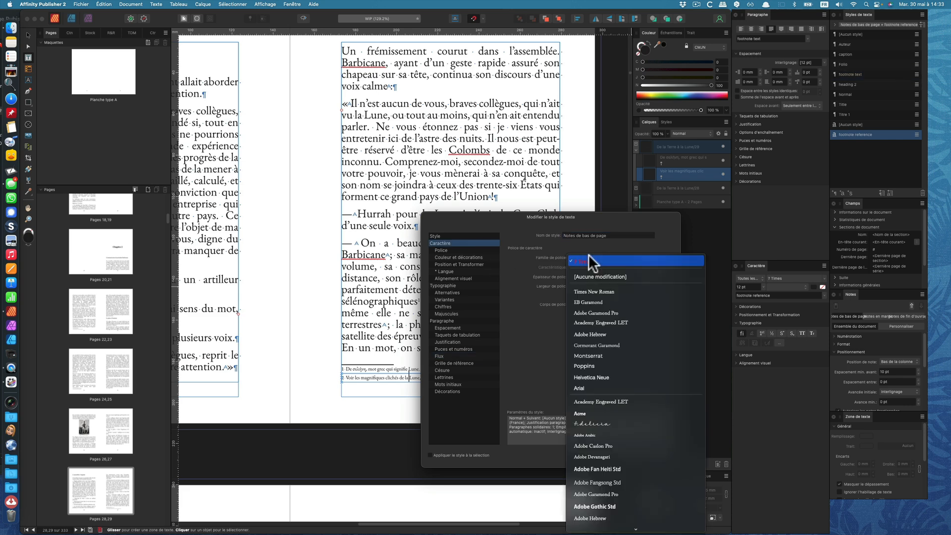
{"action": "left_click", "coordinate": [596, 301]}
{"action": "left_click", "coordinate": [604, 268]}
{"action": "left_click", "coordinate": [608, 287]}
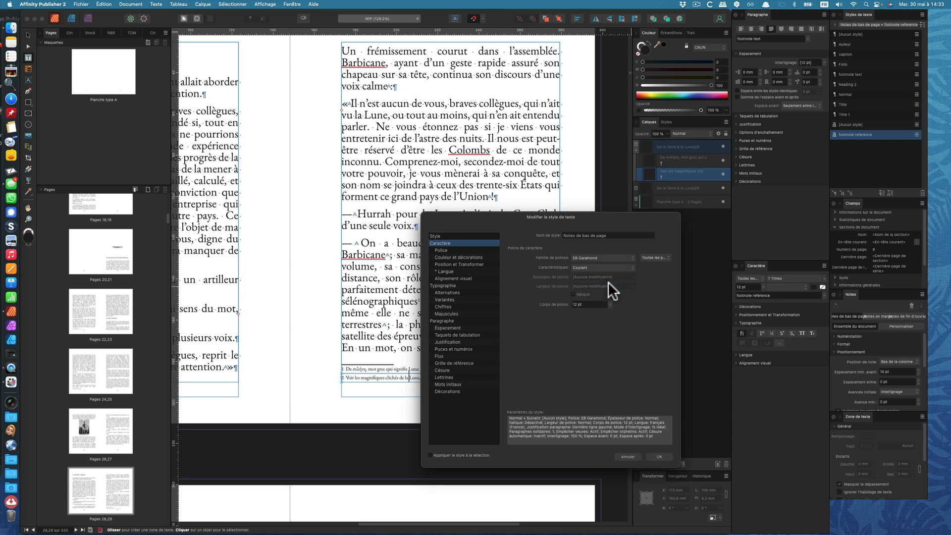
{"action": "left_click", "coordinate": [612, 268]}
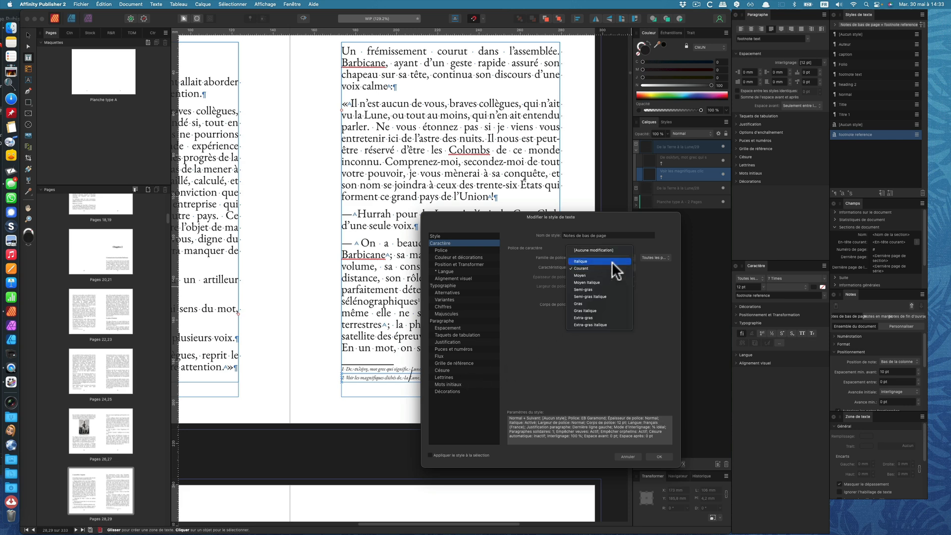
{"action": "left_click", "coordinate": [611, 262]}
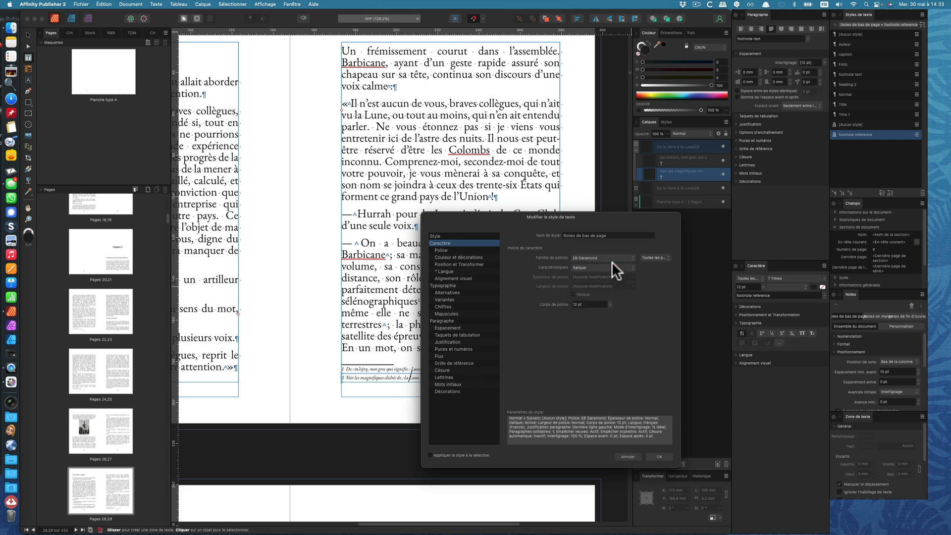
{"action": "left_click", "coordinate": [664, 456]}
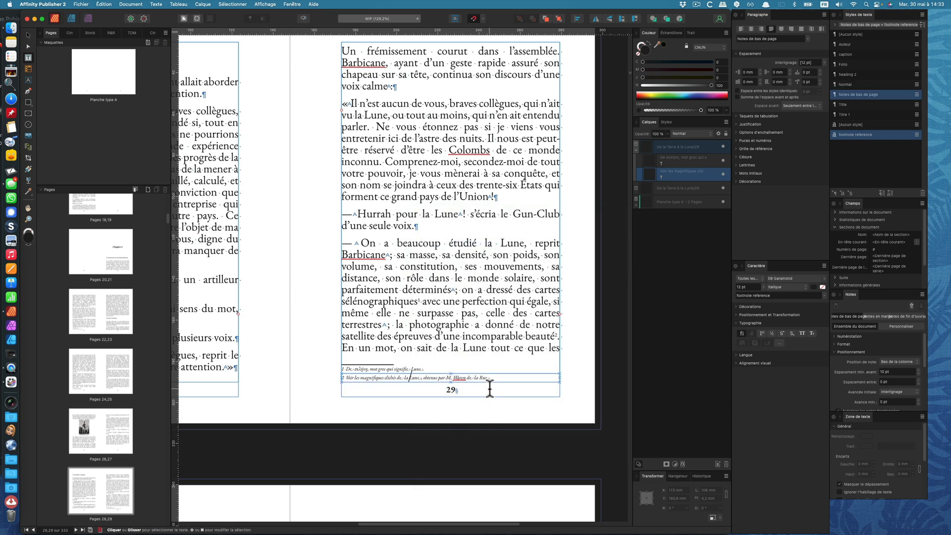
Step: Edit the body text's Normal style, setting its font to EB Garamond at 13 pt, and save it
{"action": "left_click", "coordinate": [426, 165]}
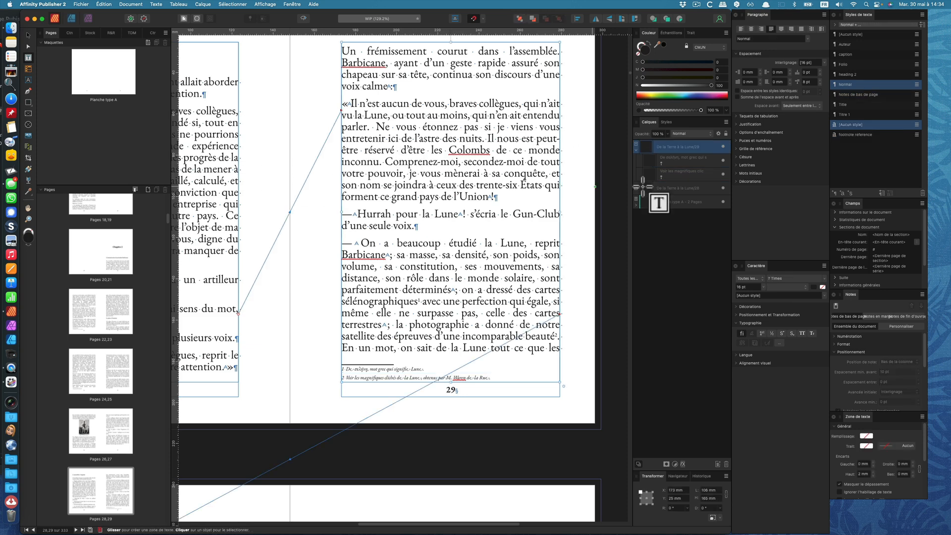
{"action": "right_click", "coordinate": [849, 85]}
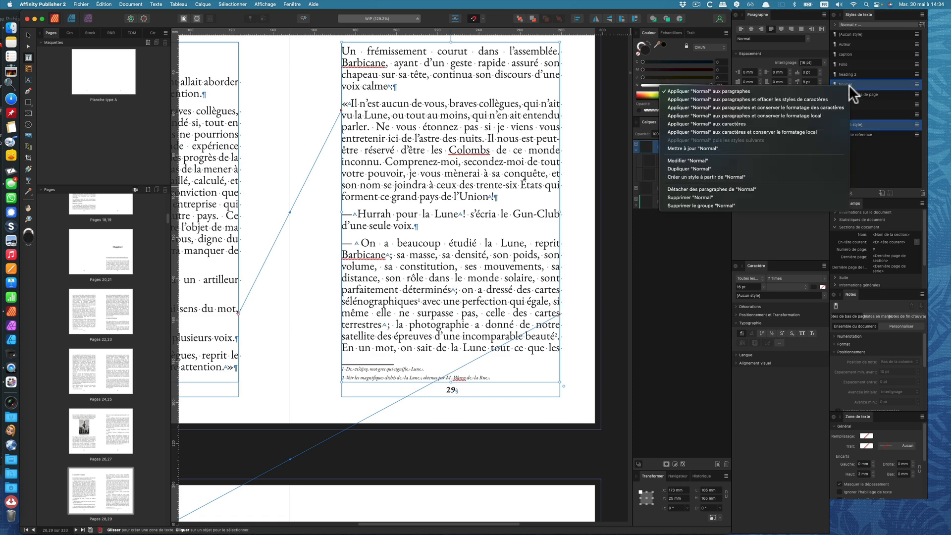
{"action": "left_click", "coordinate": [713, 157]}
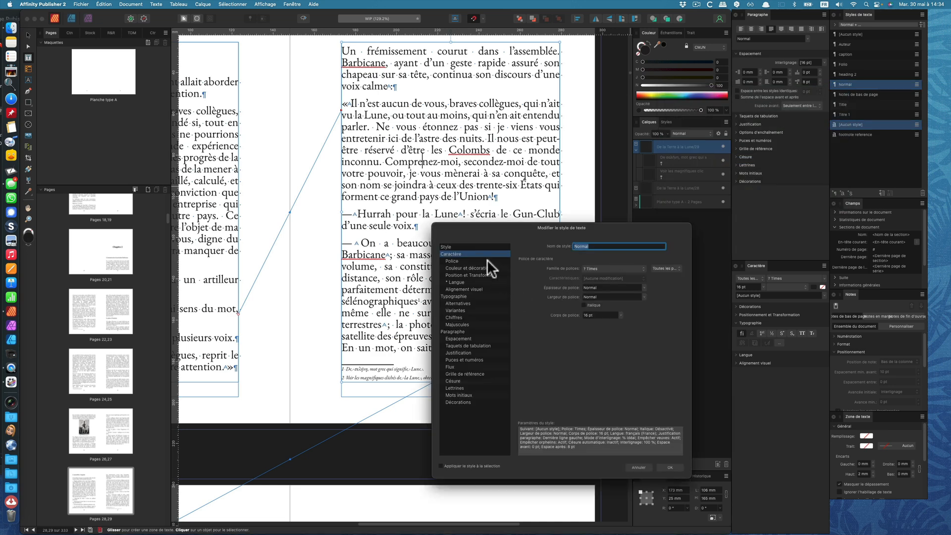
{"action": "left_click", "coordinate": [623, 267]}
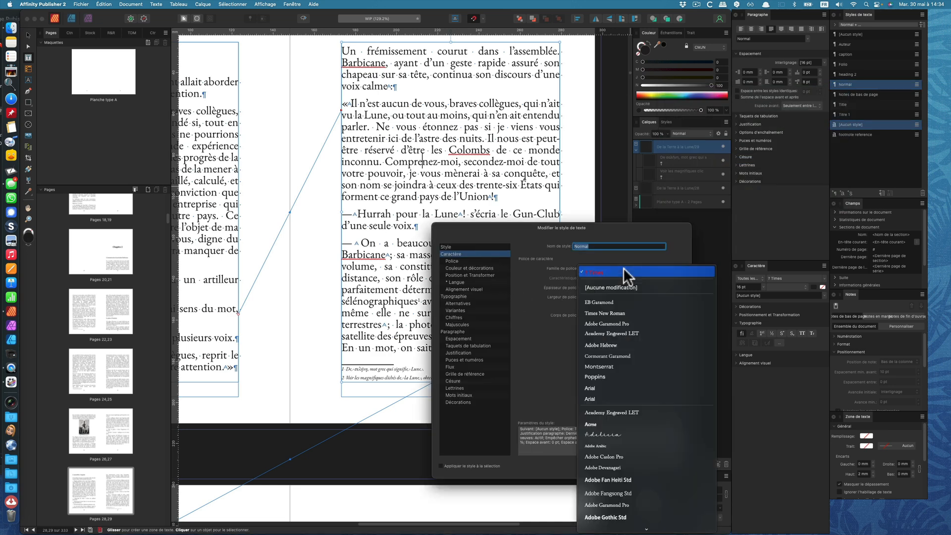
{"action": "left_click", "coordinate": [624, 302]}
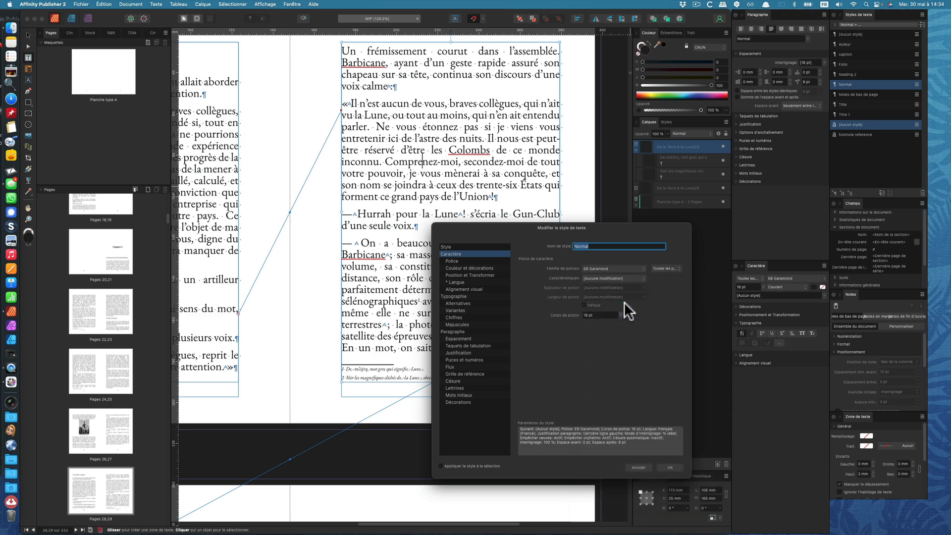
{"action": "left_click", "coordinate": [608, 315]}
{"action": "type", "text": "13"}
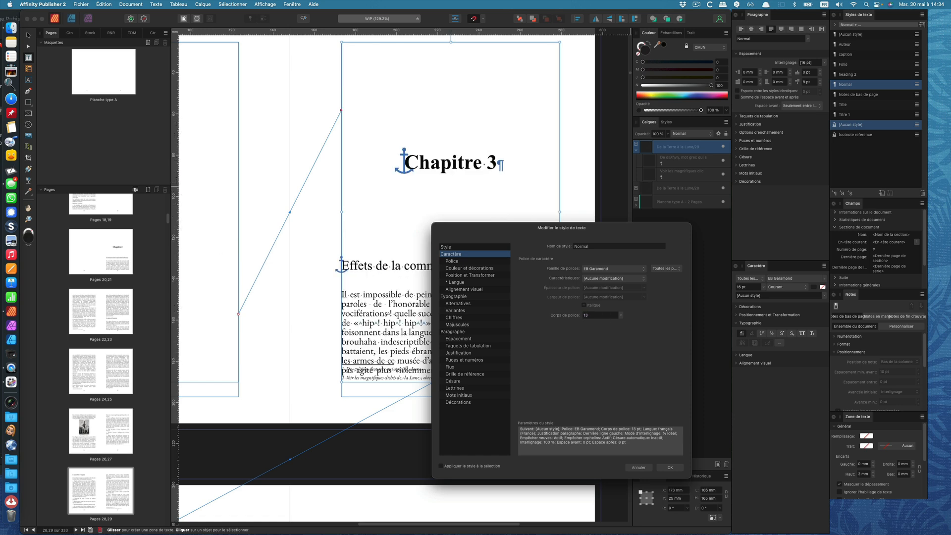
{"action": "left_click", "coordinate": [670, 467]}
Step: Edit the heading 2 style of the subtitle "Effets de la communication Barbicane" on page 29, renaming it Titre 2 and setting its font to EB Garamond
{"action": "scroll", "coordinate": [528, 366], "scroll_direction": "down", "scroll_amount": 10}
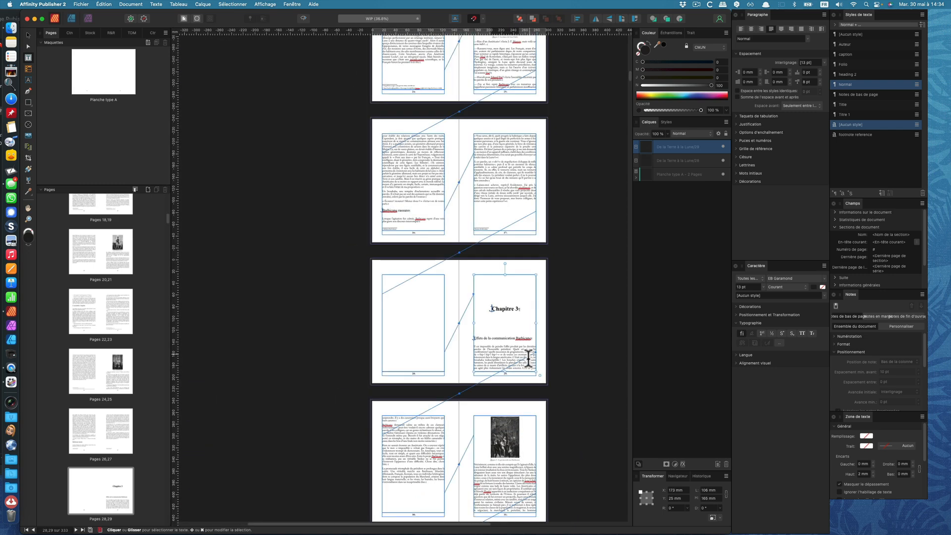
{"action": "scroll", "coordinate": [528, 356], "scroll_direction": "up", "scroll_amount": 6}
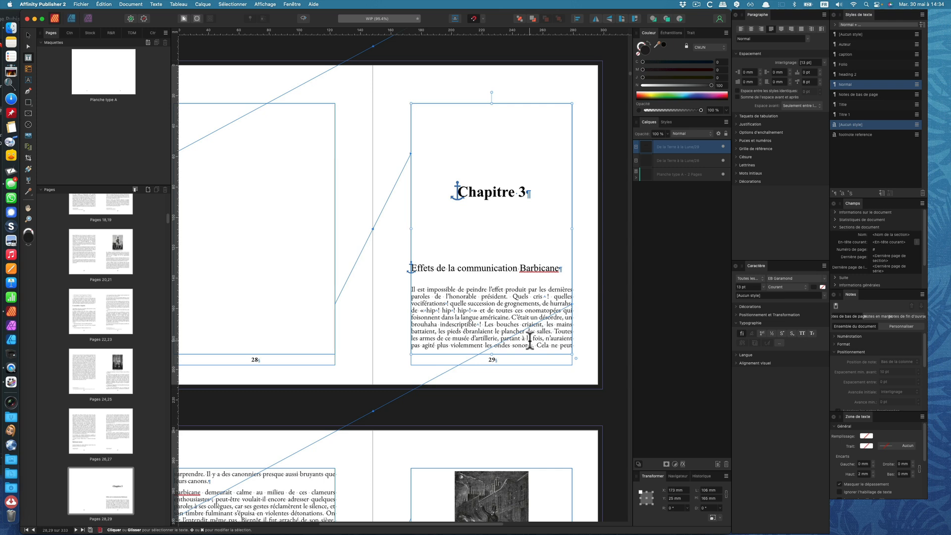
{"action": "left_click", "coordinate": [472, 265]}
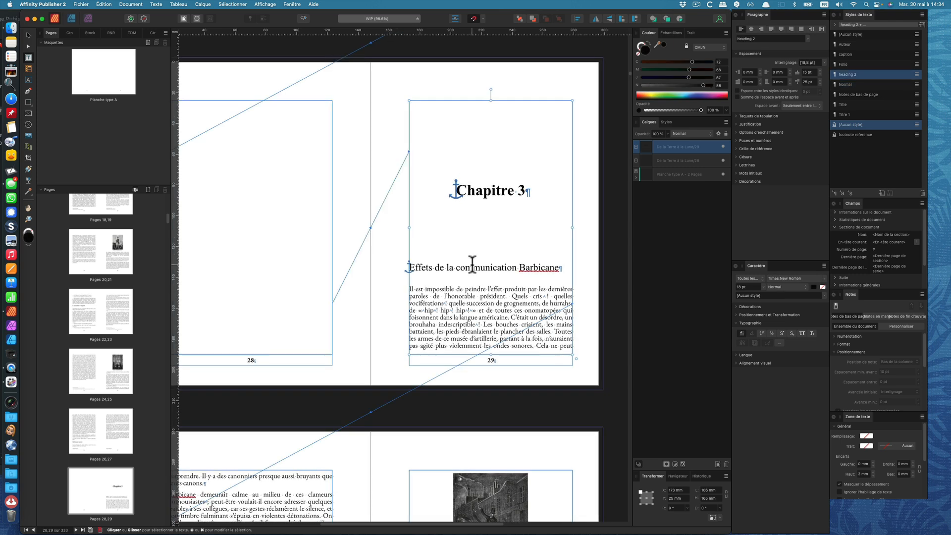
{"action": "right_click", "coordinate": [847, 74]}
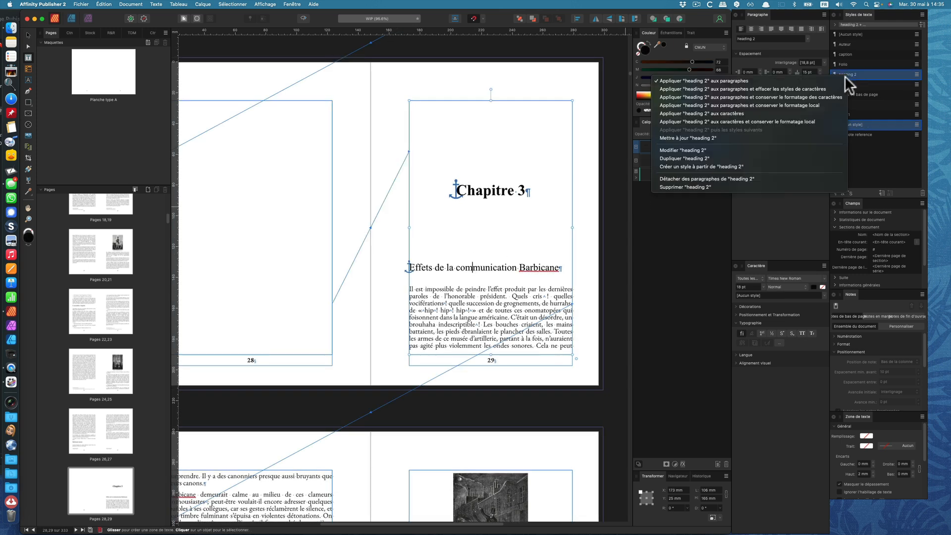
{"action": "left_click", "coordinate": [721, 150]}
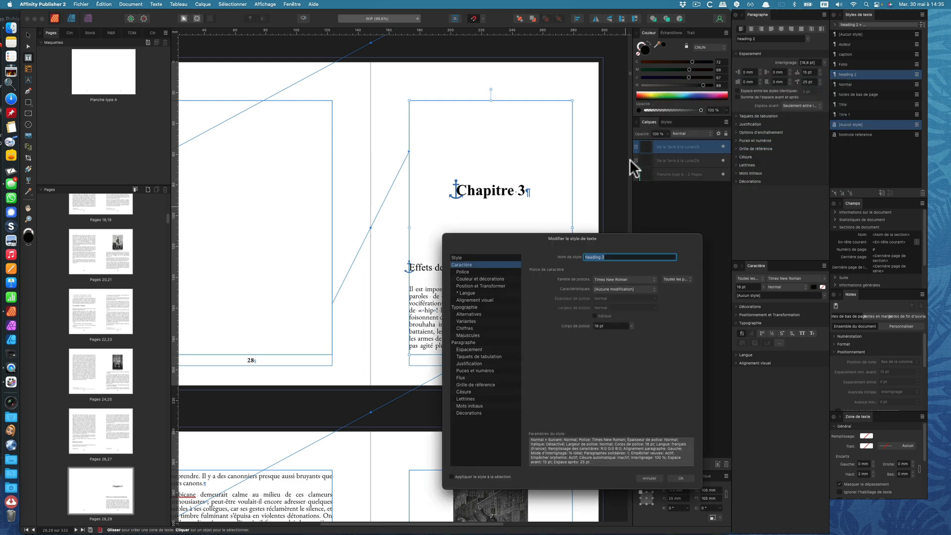
{"action": "type", "text": "Titre"}
{"action": "left_click", "coordinate": [508, 271]}
{"action": "left_click", "coordinate": [627, 279]}
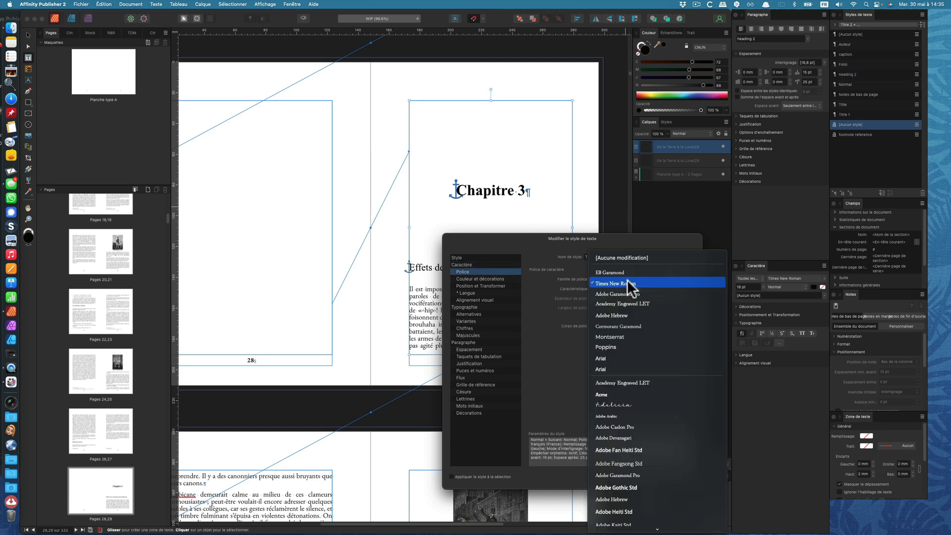
{"action": "left_click", "coordinate": [626, 272]}
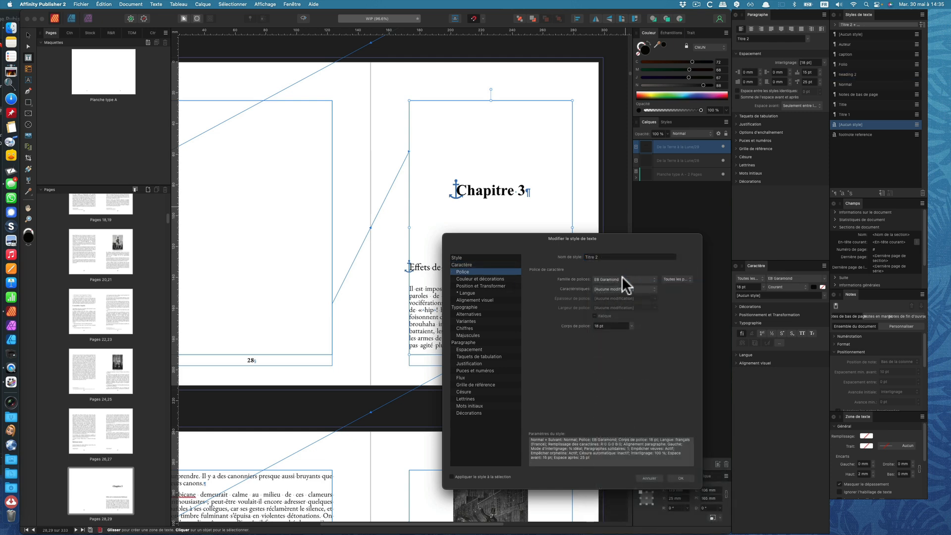
Step: Set the Titre 2 style's font variant to Moyen italique and save the style
{"action": "left_click_drag", "start_coordinate": [481, 238], "coordinate": [553, 219]}
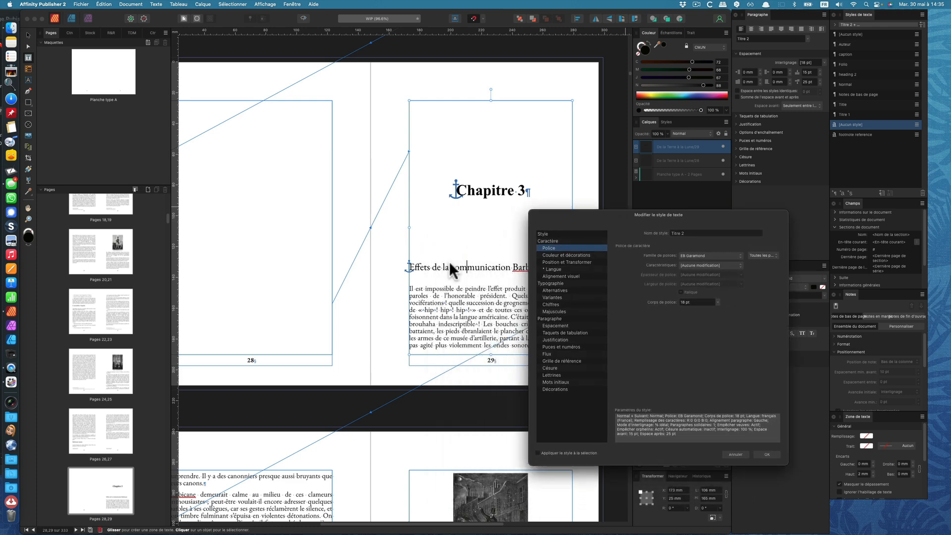
{"action": "left_click", "coordinate": [684, 265]}
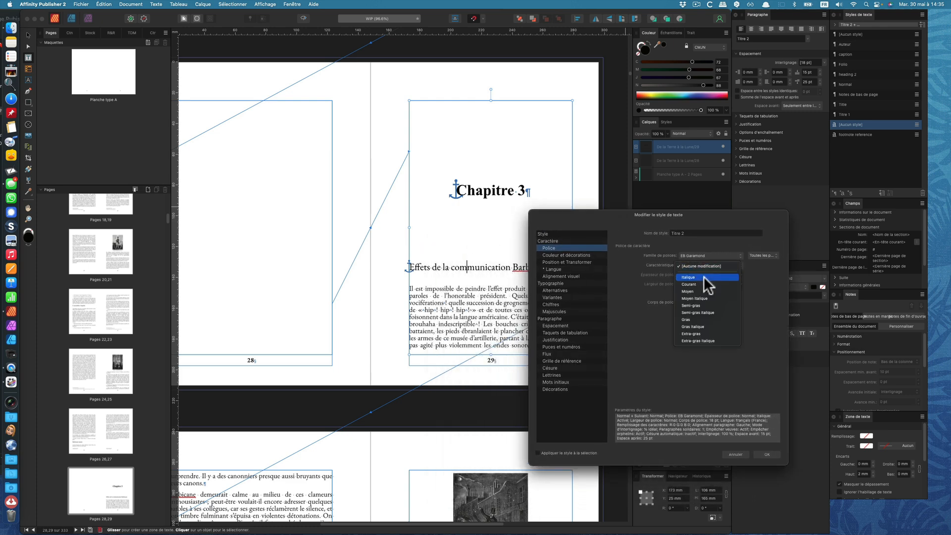
{"action": "left_click", "coordinate": [710, 298]}
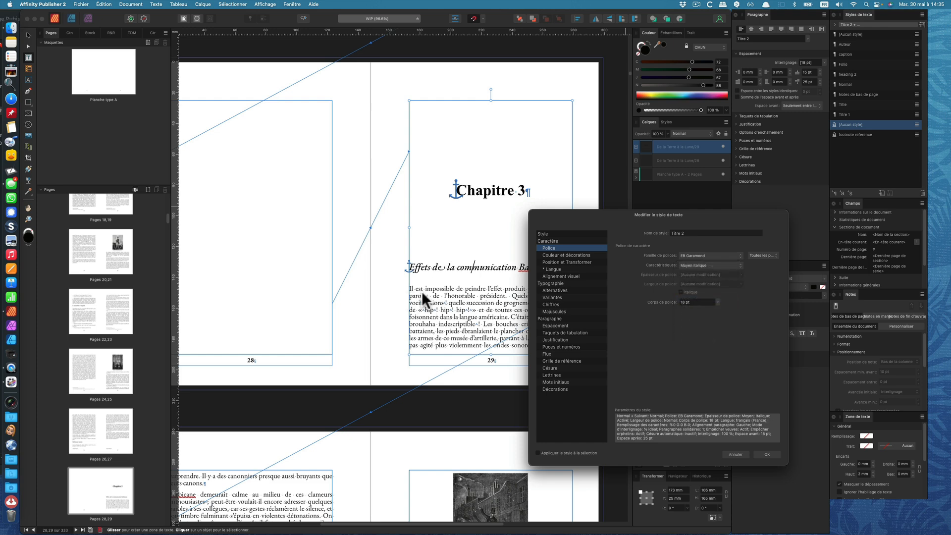
{"action": "left_click", "coordinate": [773, 454]}
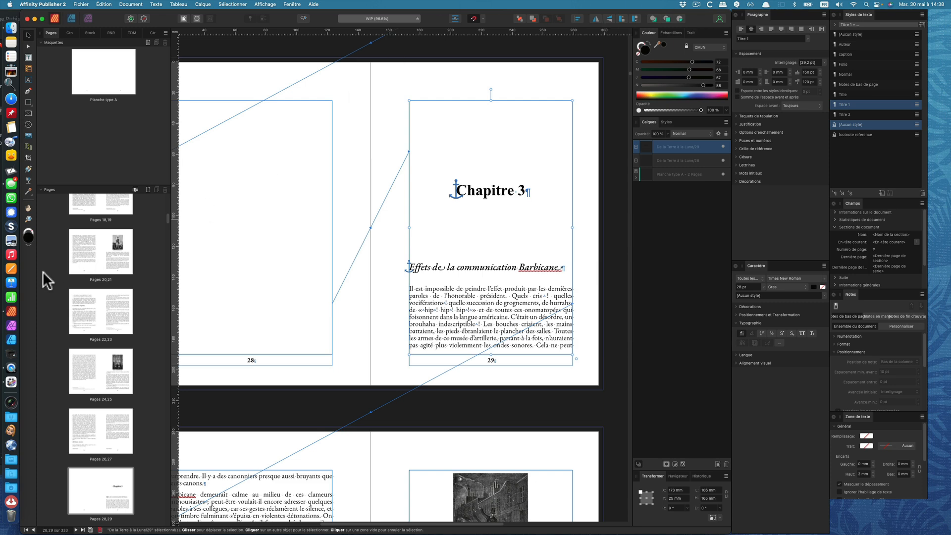
Step: Browse the page thumbnails and go to the spread of pages 20 and 21 containing the Figure 2 portrait
{"action": "scroll", "coordinate": [108, 267], "scroll_direction": "up", "scroll_amount": 2}
{"action": "scroll", "coordinate": [108, 267], "scroll_direction": "up", "scroll_amount": 10}
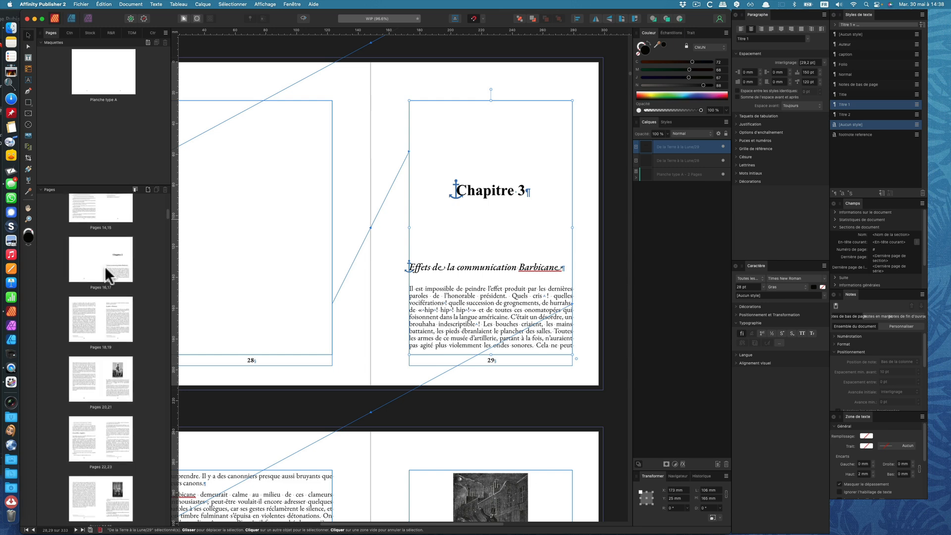
{"action": "scroll", "coordinate": [105, 266], "scroll_direction": "down", "scroll_amount": 15}
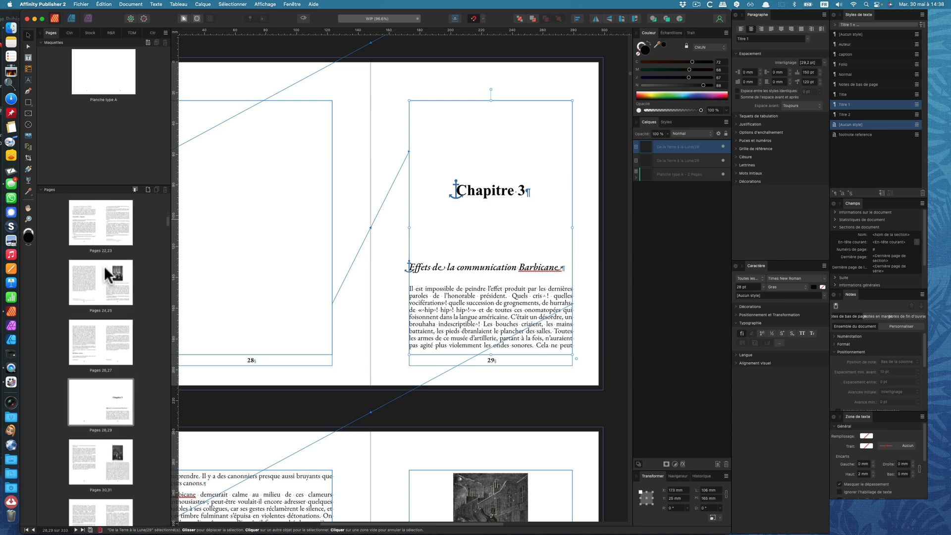
{"action": "scroll", "coordinate": [102, 389], "scroll_direction": "up", "scroll_amount": 8}
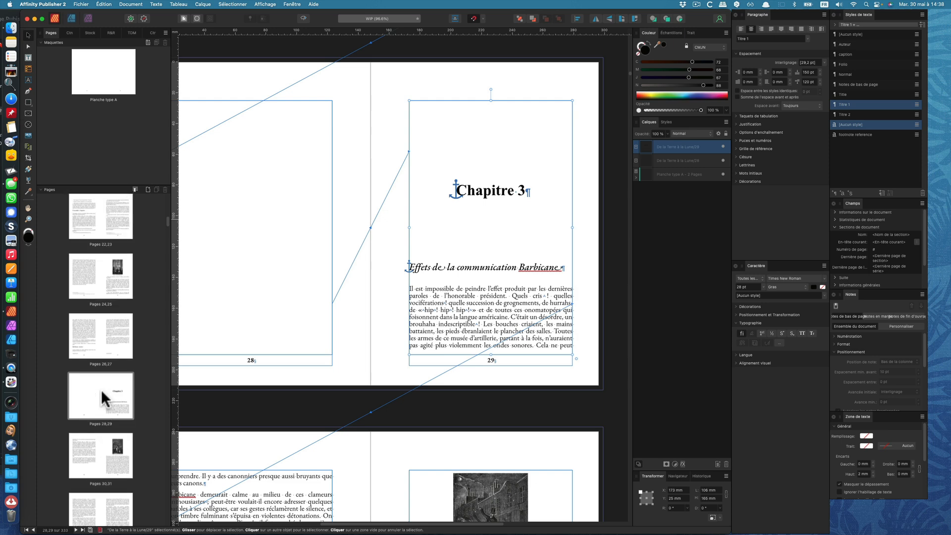
{"action": "scroll", "coordinate": [100, 391], "scroll_direction": "up", "scroll_amount": 2}
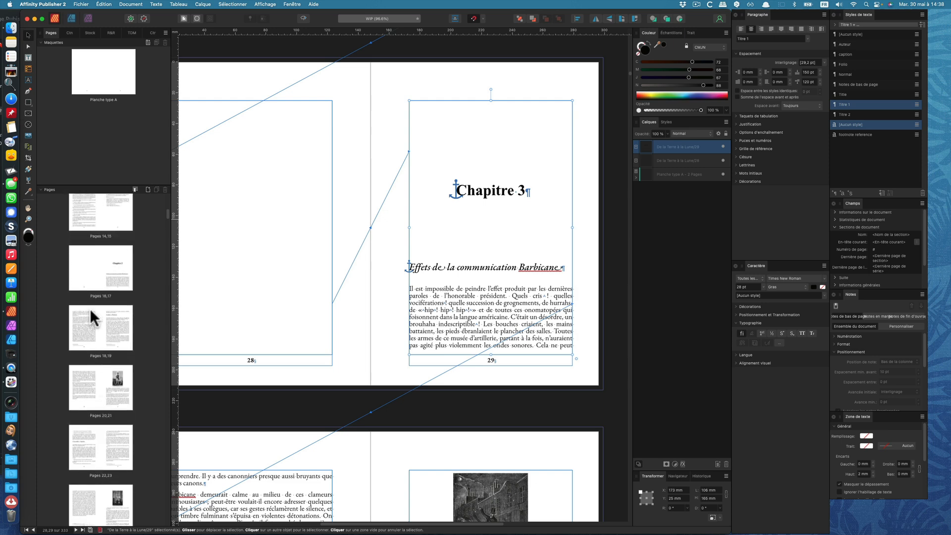
{"action": "left_click", "coordinate": [105, 410]}
{"action": "left_click", "coordinate": [441, 258]}
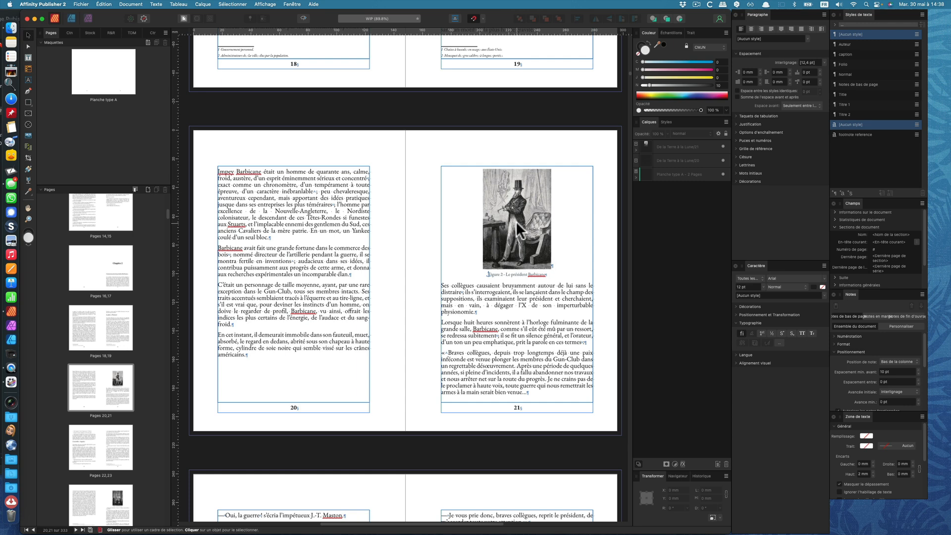
{"action": "scroll", "coordinate": [492, 216], "scroll_direction": "down", "scroll_amount": 2}
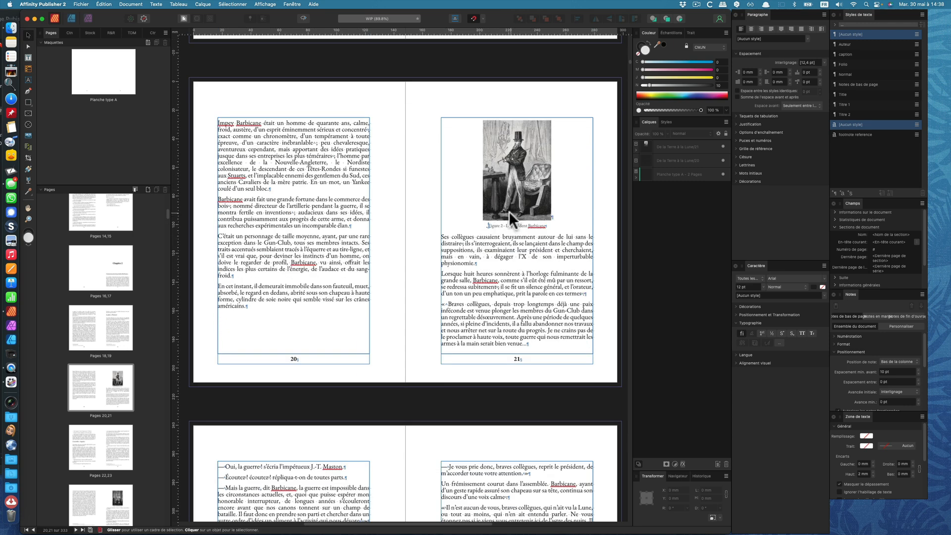
Step: Delete the linked text frame on page 21 so its text and portrait flow on to page 22
{"action": "left_click", "coordinate": [464, 194]}
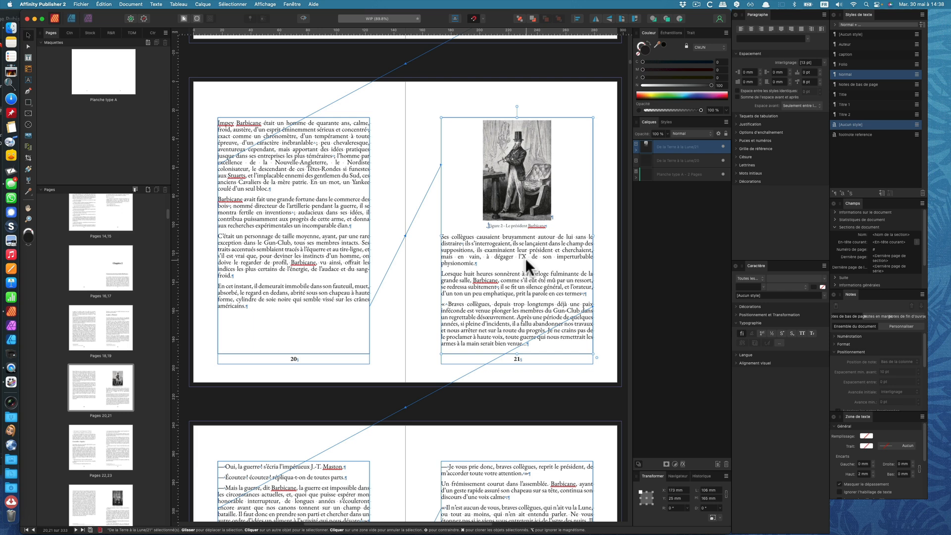
{"action": "key", "text": "t"}
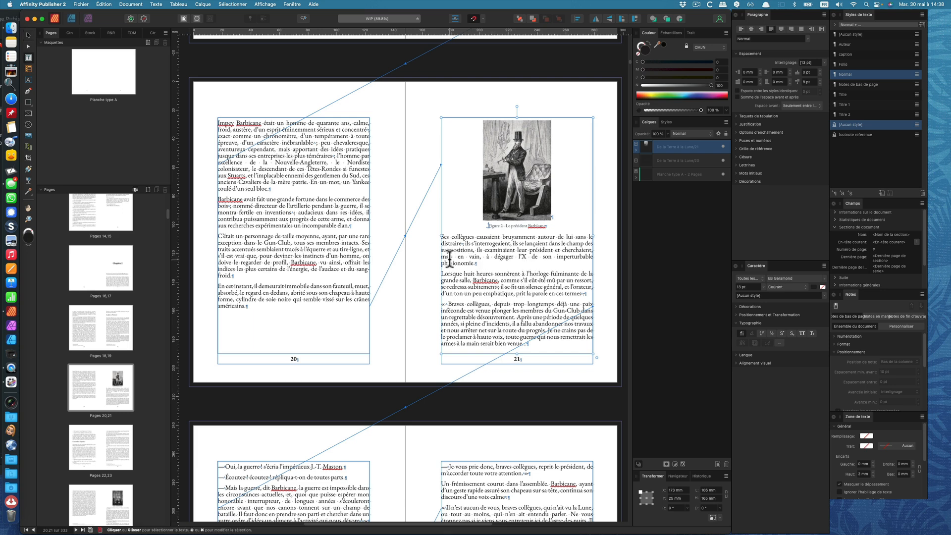
{"action": "left_click", "coordinate": [28, 35]}
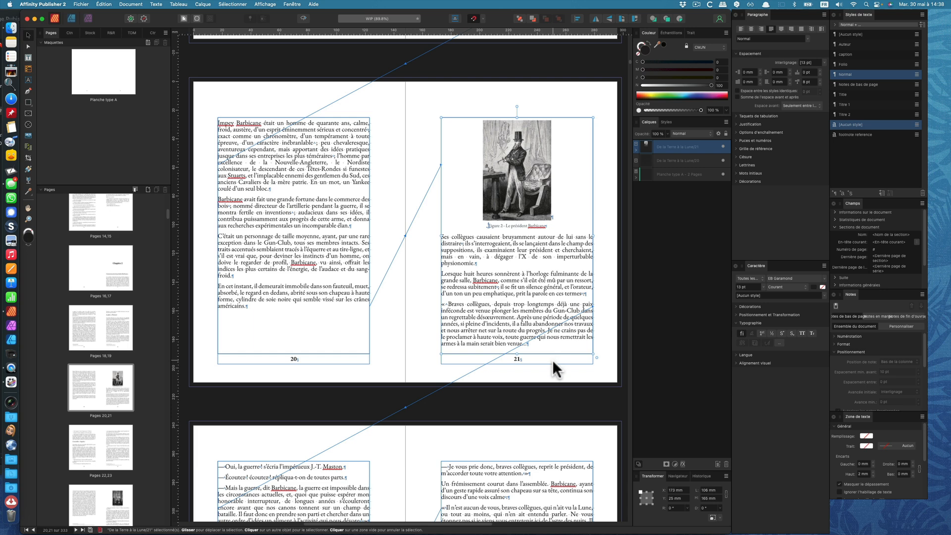
{"action": "left_click", "coordinate": [607, 249]}
{"action": "left_click", "coordinate": [587, 246]}
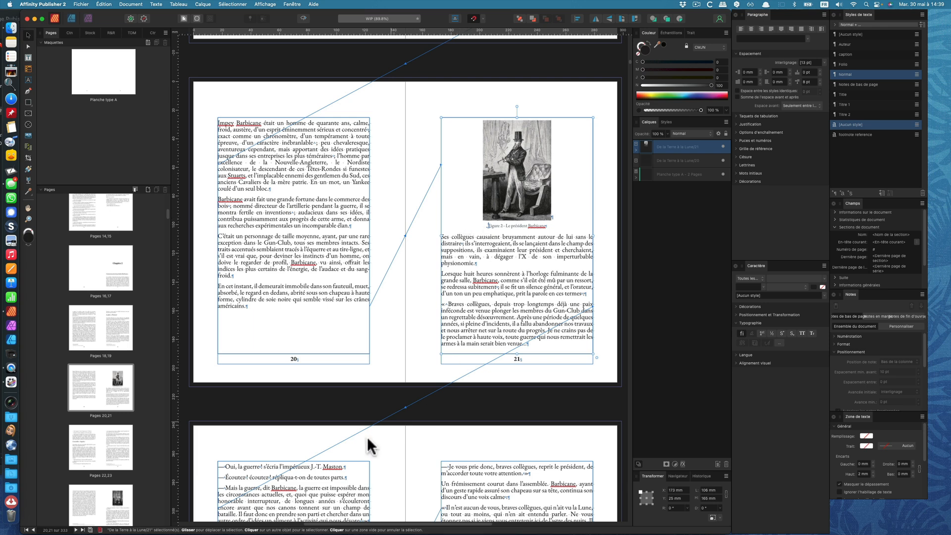
{"action": "double_click", "coordinate": [488, 279]}
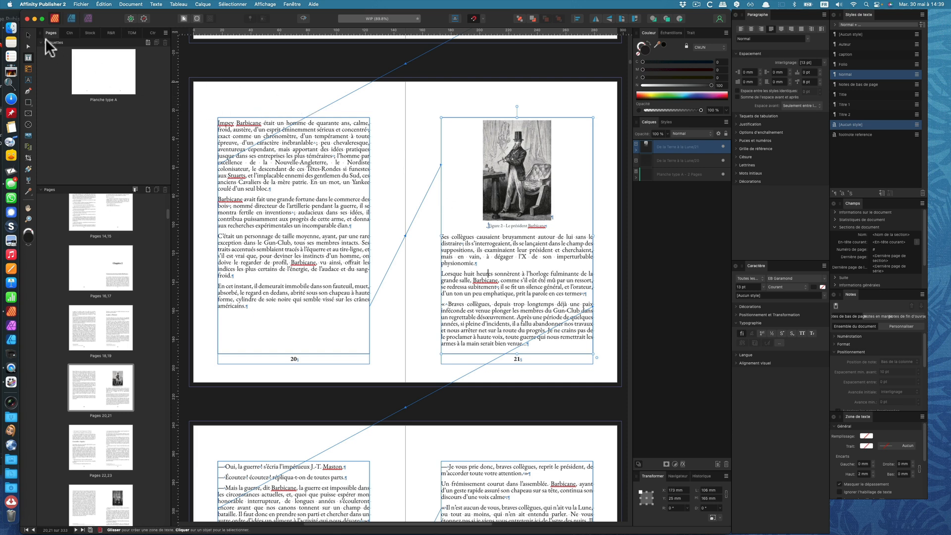
{"action": "key", "text": "Escape"}
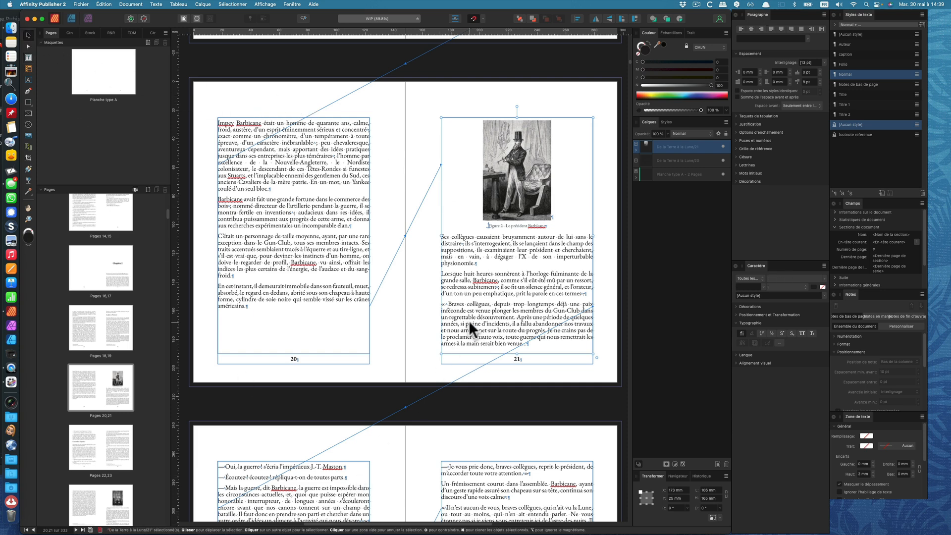
{"action": "key", "text": "Delete"}
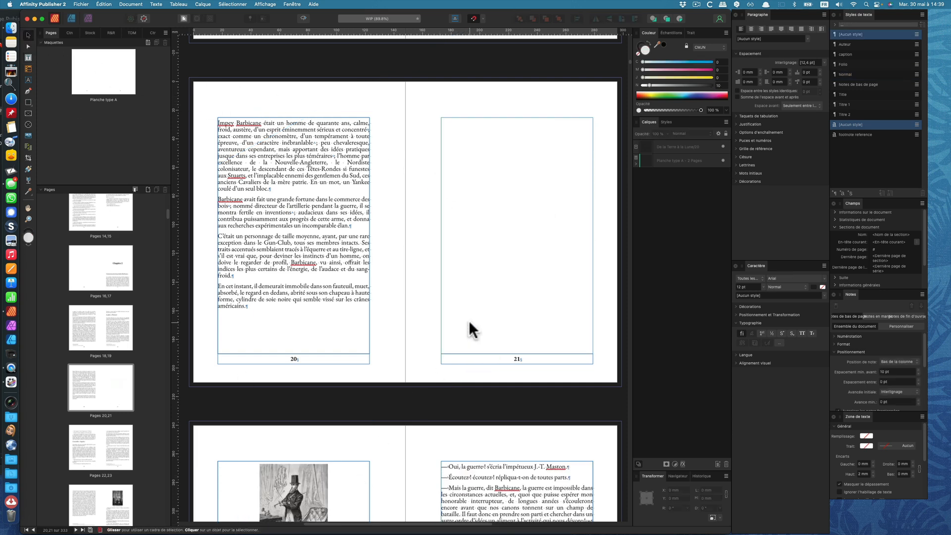
Step: Convert the Figure 2 portrait on page 22 into an image frame and enlarge the picture slightly inside it
{"action": "scroll", "coordinate": [469, 320], "scroll_direction": "down", "scroll_amount": 2}
{"action": "scroll", "coordinate": [468, 325], "scroll_direction": "down", "scroll_amount": 4}
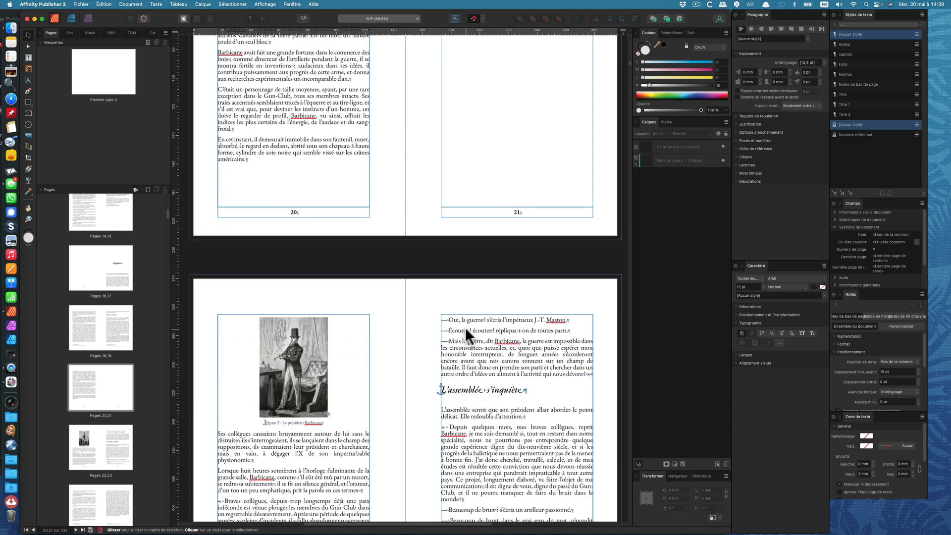
{"action": "left_click", "coordinate": [327, 367]}
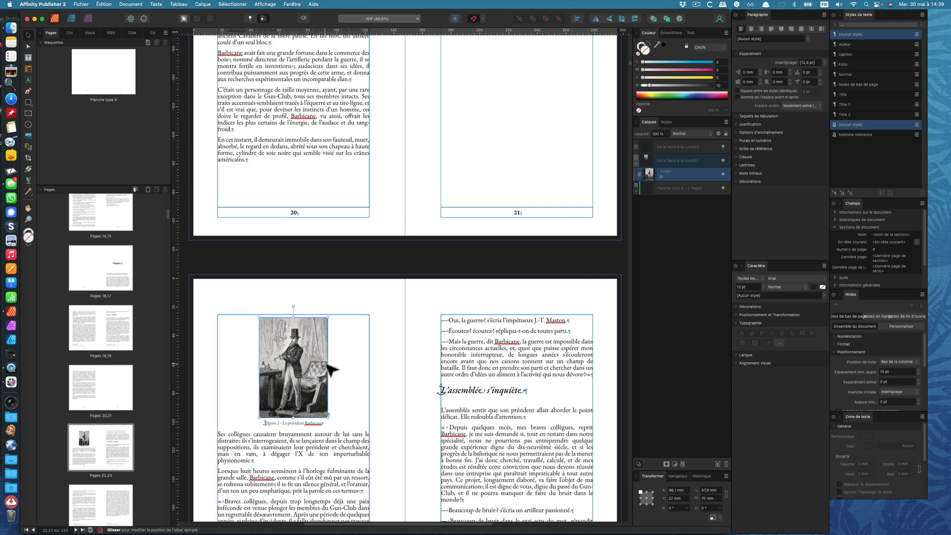
{"action": "right_click", "coordinate": [327, 367]}
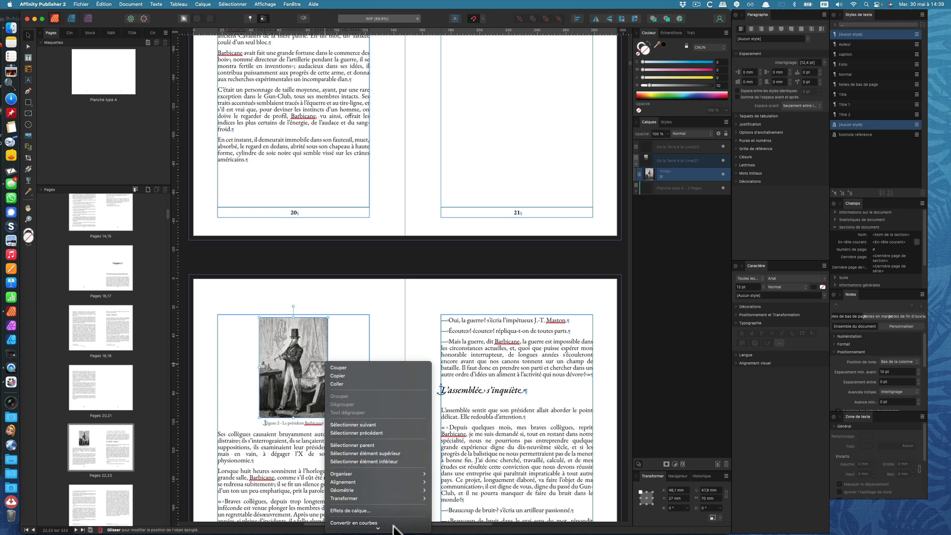
{"action": "mouse_move", "coordinate": [394, 527]}
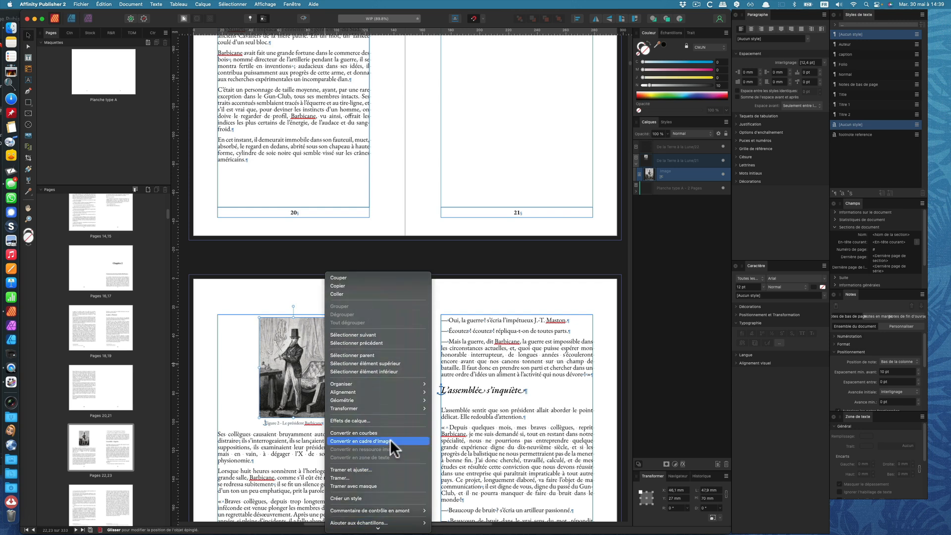
{"action": "left_click", "coordinate": [390, 441]}
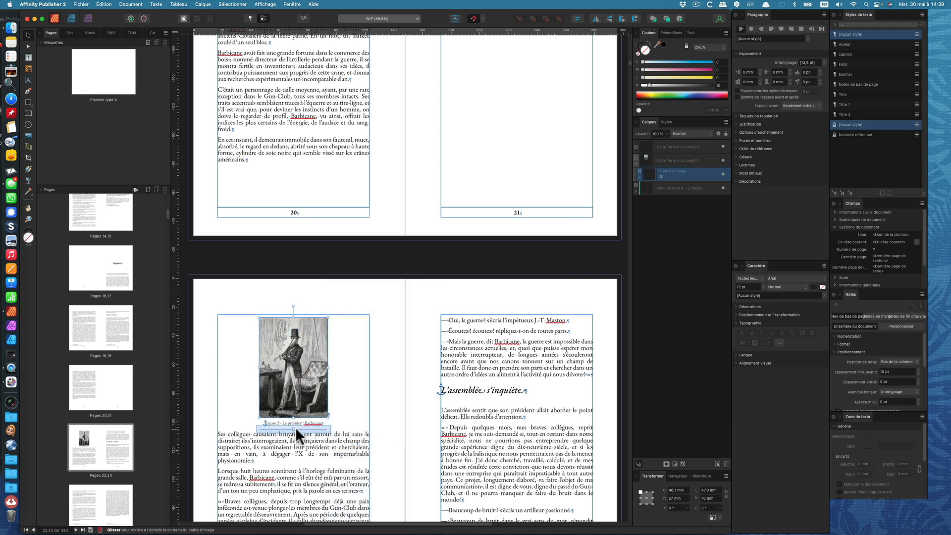
{"action": "left_click_drag", "start_coordinate": [293, 426], "coordinate": [302, 427]}
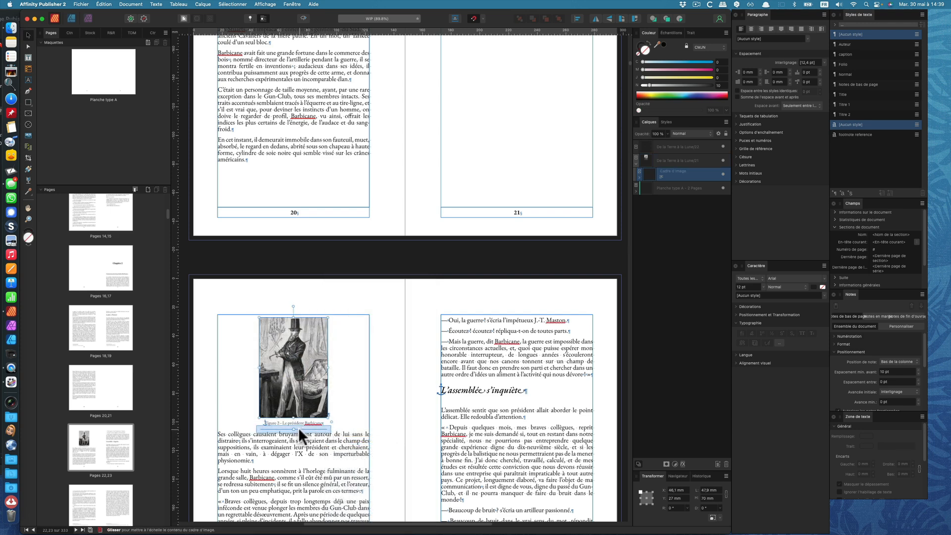
Step: Cut the portrait's image frame out of the text flow and paste it onto the spread of pages 20 and 21
{"action": "right_click", "coordinate": [322, 396]}
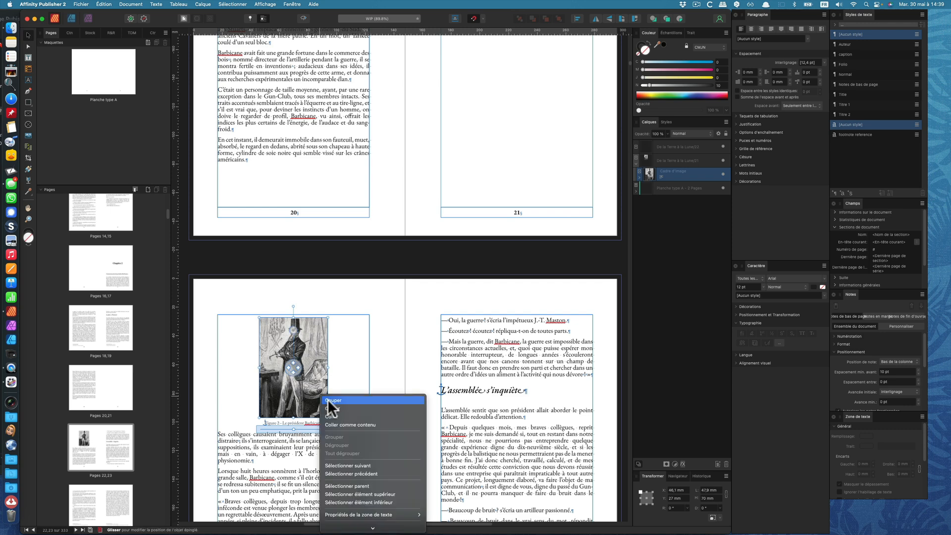
{"action": "left_click", "coordinate": [328, 400]}
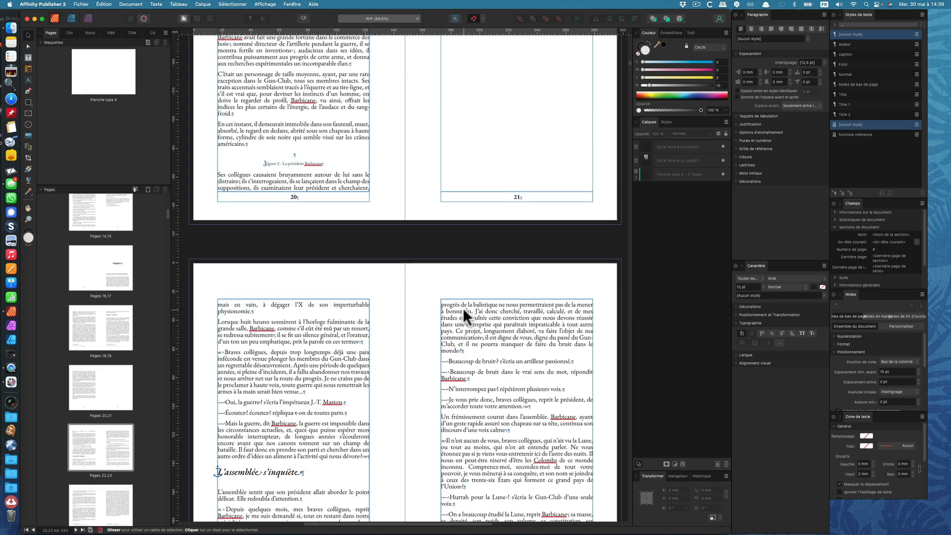
{"action": "scroll", "coordinate": [463, 308], "scroll_direction": "up", "scroll_amount": 10}
{"action": "scroll", "coordinate": [463, 308], "scroll_direction": "down", "scroll_amount": 3}
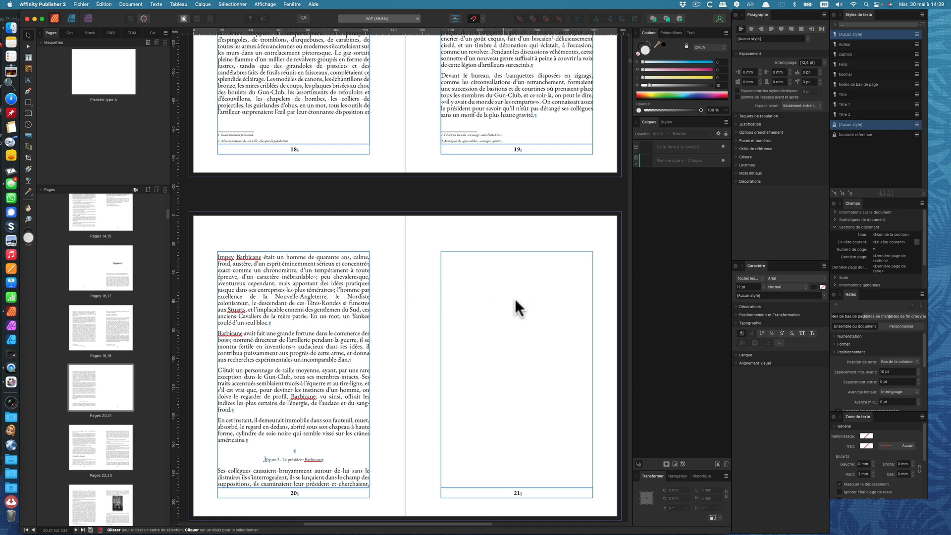
{"action": "key", "text": "super+v"}
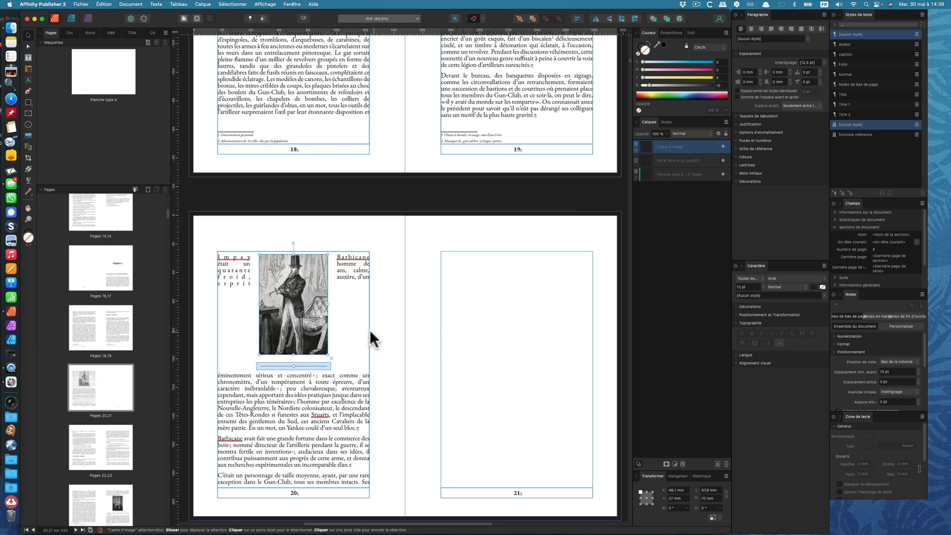
Step: Place the pasted image frame on page 21 and enlarge it to the full text width, about 106 by 151.4 mm
{"action": "left_click_drag", "start_coordinate": [321, 329], "coordinate": [593, 467]}
{"action": "left_click_drag", "start_coordinate": [518, 478], "coordinate": [542, 483]}
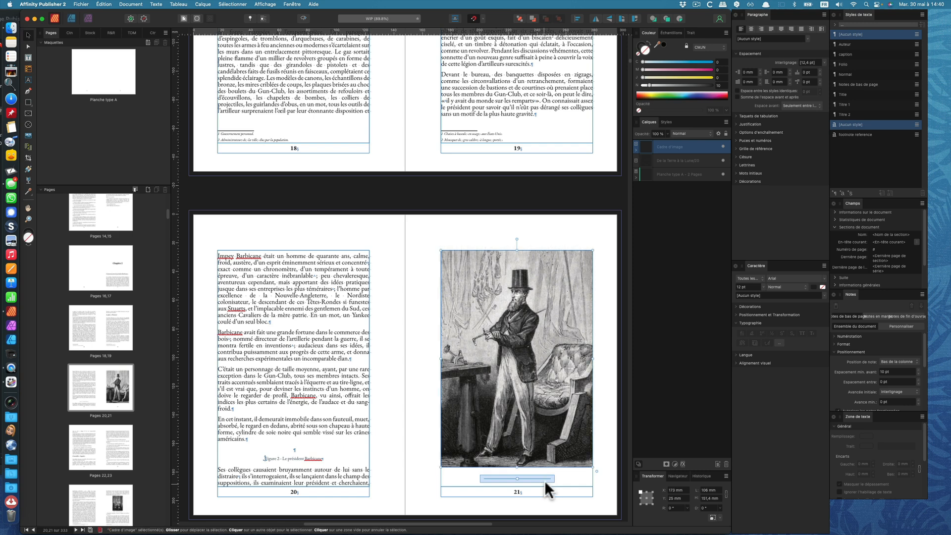
Step: Remove the Figure 2 caption line from the text flow on page 20
{"action": "left_click", "coordinate": [608, 447]}
{"action": "scroll", "coordinate": [607, 446], "scroll_direction": "down", "scroll_amount": 3}
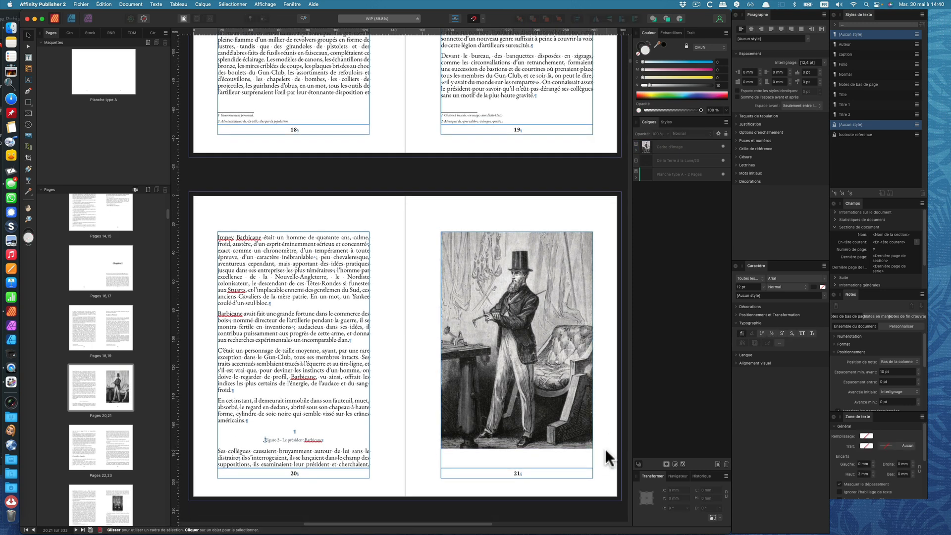
{"action": "scroll", "coordinate": [605, 448], "scroll_direction": "down", "scroll_amount": 2}
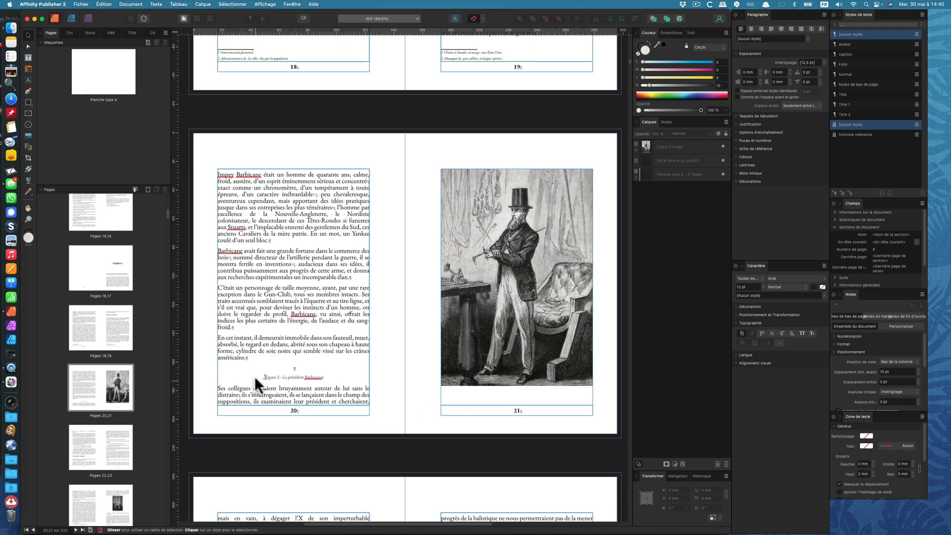
{"action": "triple_click", "coordinate": [286, 375]}
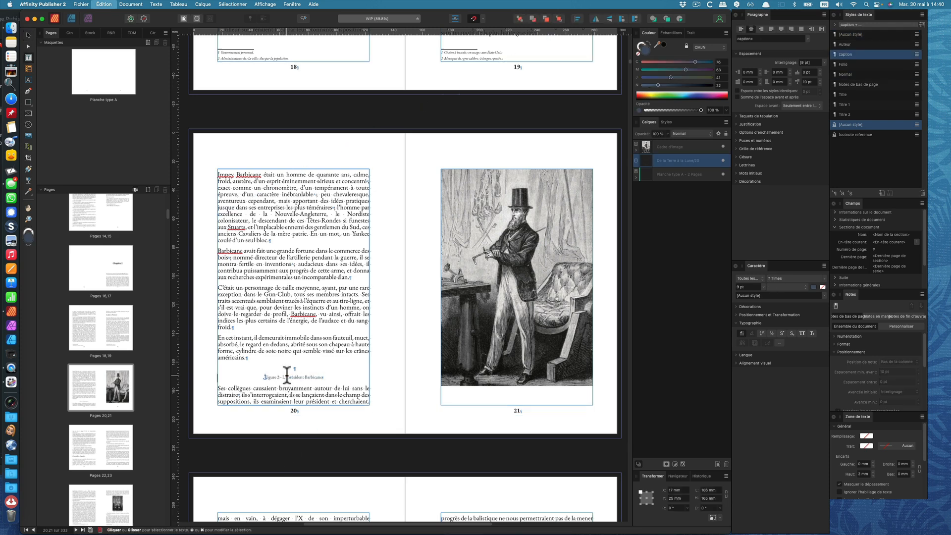
{"action": "key", "text": "BackSpace"}
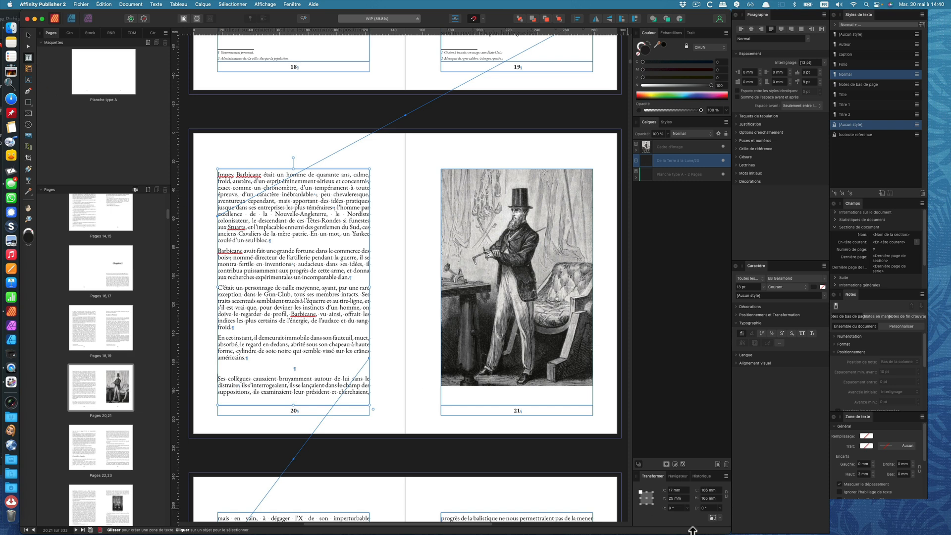
Step: Draw a text frame about 106 by 7.1 mm beneath the portrait on page 21 and open its height for editing
{"action": "left_click_drag", "start_coordinate": [441, 394], "coordinate": [592, 405]}
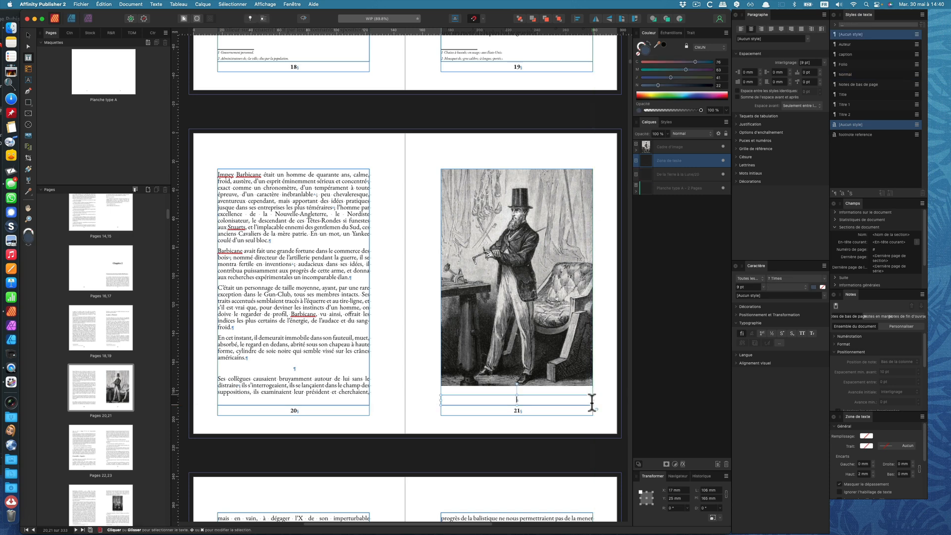
{"action": "left_click", "coordinate": [710, 498]}
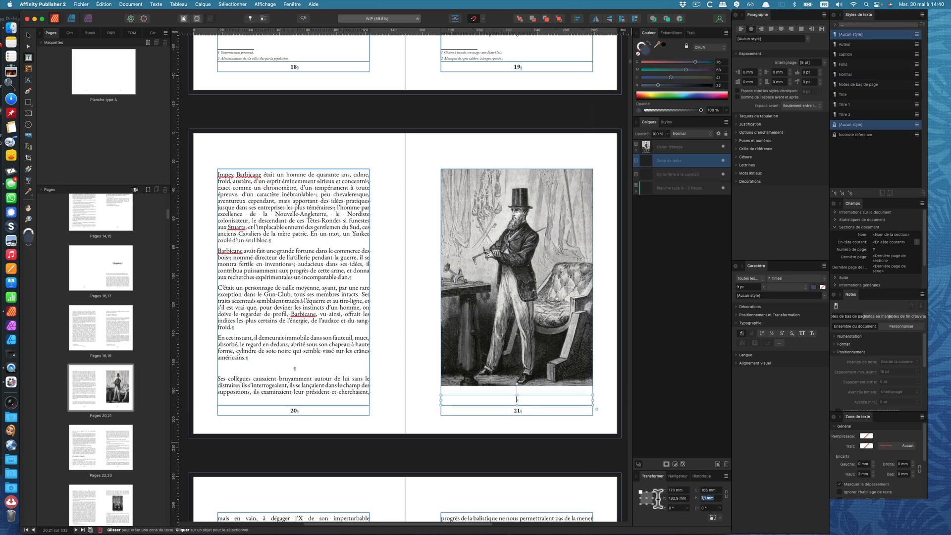
Step: Set the caption frame's height on page 21 to 7 mm and paste the caption "Figure 2 - Le président Barbicane"
{"action": "type", "text": "7"}
{"action": "key", "text": "Return"}
{"action": "key", "text": "super+v"}
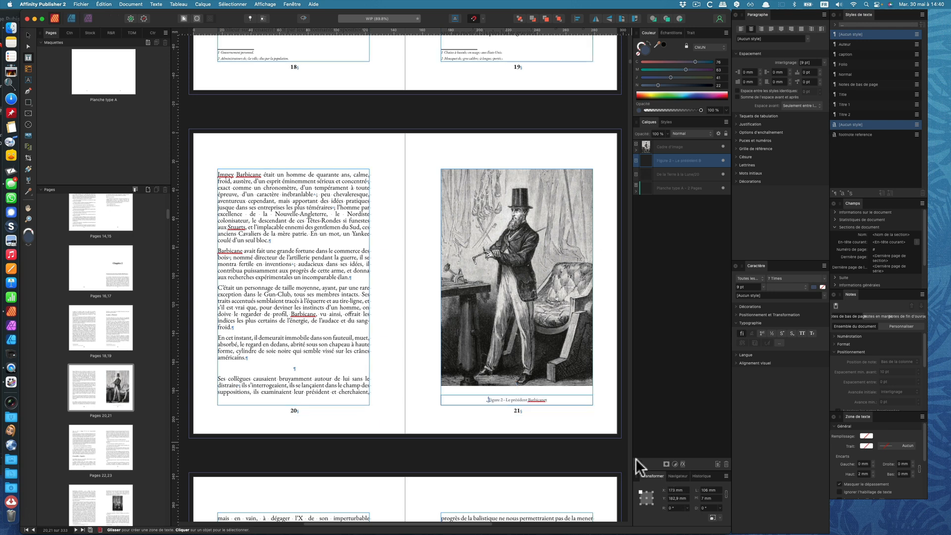
Step: Extend the picture frame on page 21 down to the caption frame and preview the spread without guides
{"action": "left_click", "coordinate": [28, 35]}
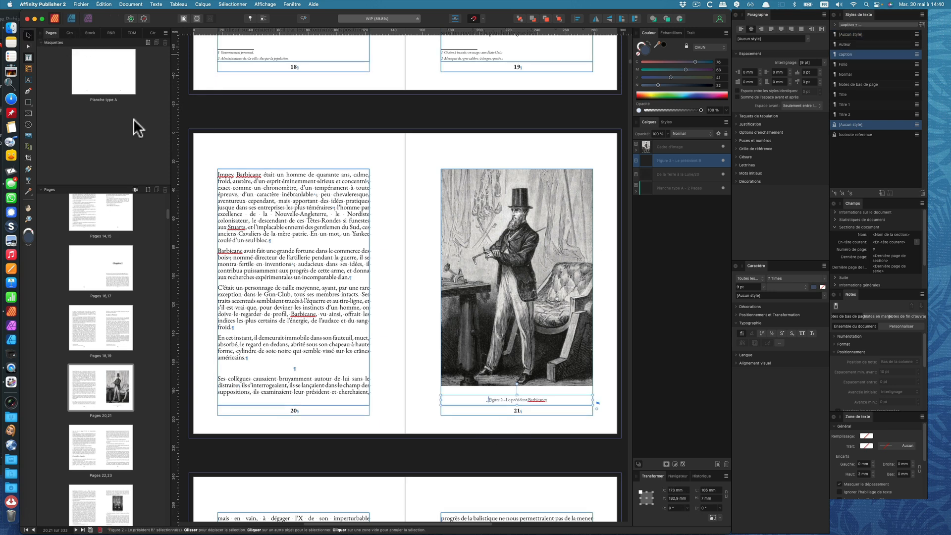
{"action": "left_click", "coordinate": [522, 379]}
{"action": "left_click_drag", "start_coordinate": [518, 385], "coordinate": [518, 395]}
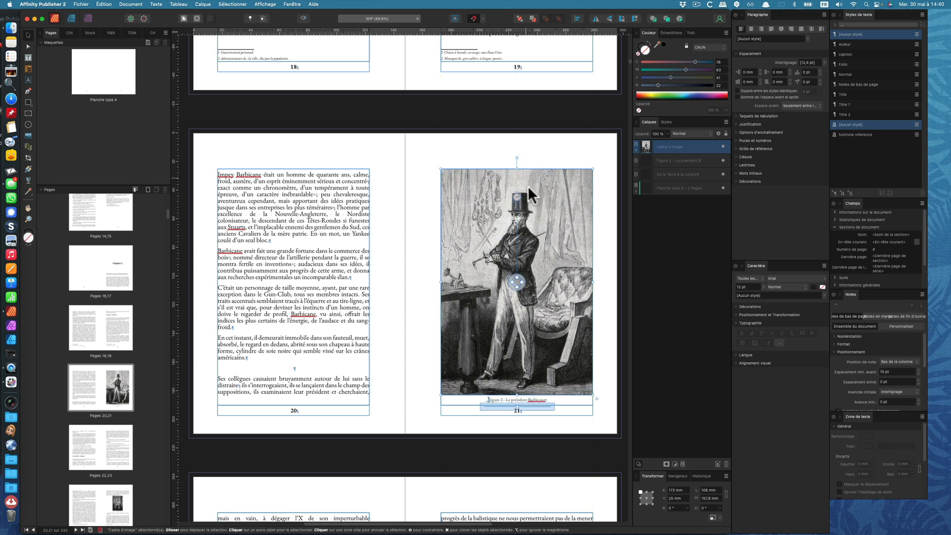
{"action": "left_click", "coordinate": [609, 274]}
{"action": "scroll", "coordinate": [607, 274], "scroll_direction": "down", "scroll_amount": 1}
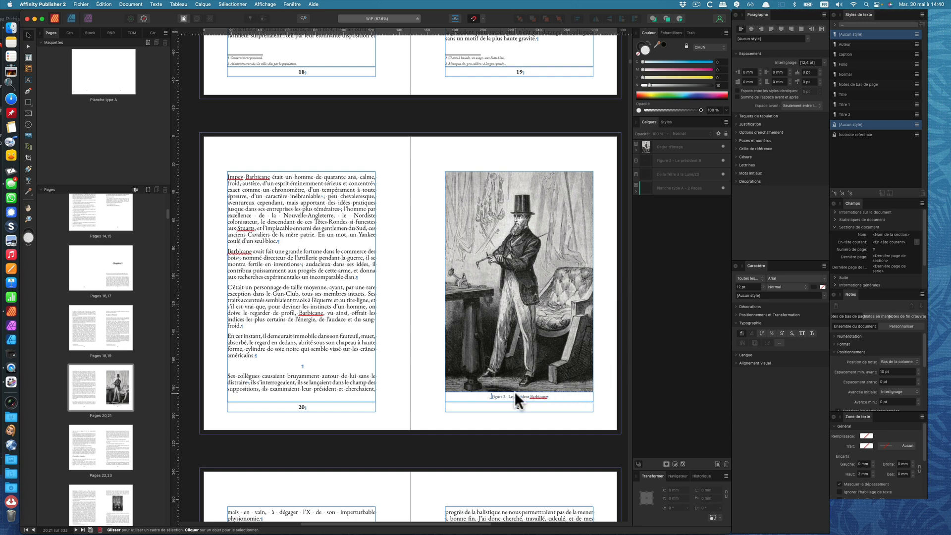
{"action": "key", "text": "w"}
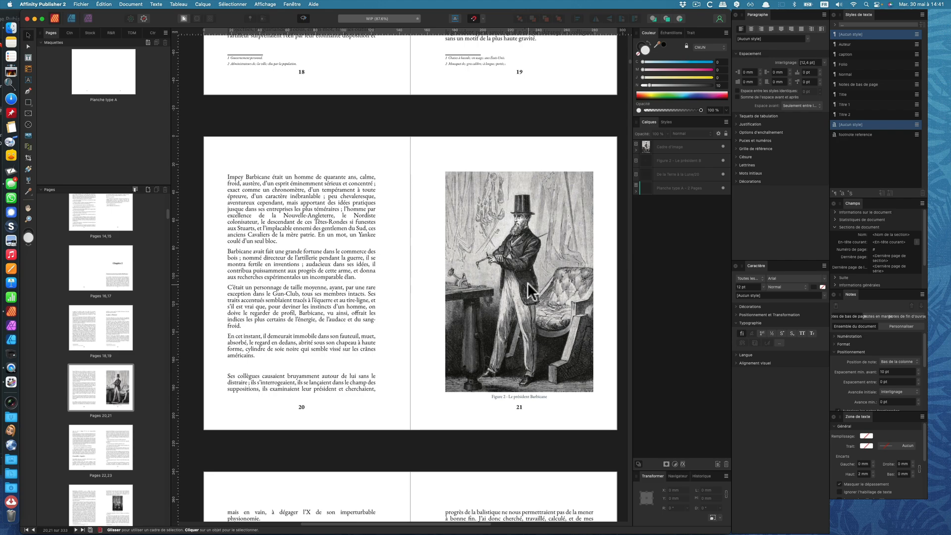
Step: Open spread 24–25 and draw a caption frame beneath the illustration on page 25, across the text area's width
{"action": "double_click", "coordinate": [124, 501]}
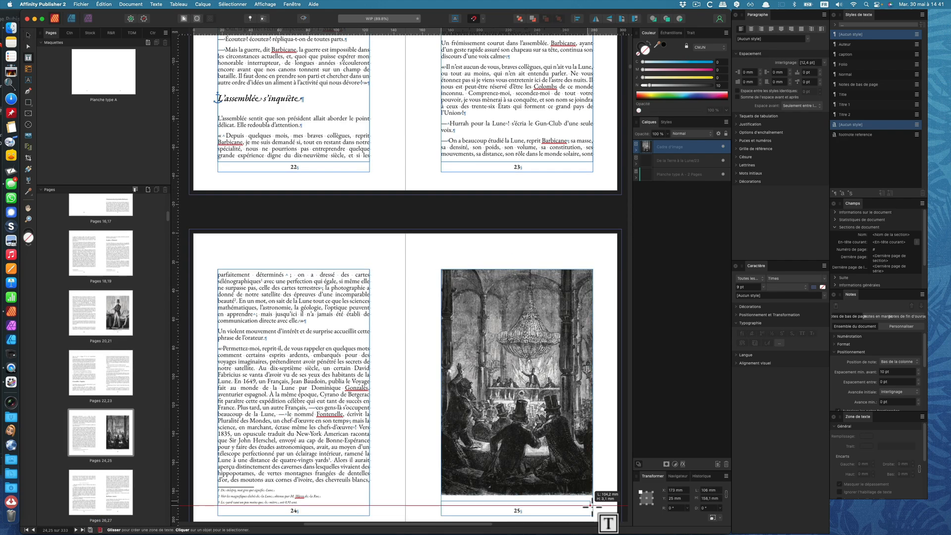
{"action": "double_click", "coordinate": [101, 427]}
{"action": "double_click", "coordinate": [100, 393]}
Step: Convert the next left-page illustration to a picture frame and continue to the illustrations on the following spreads
{"action": "right_click", "coordinate": [323, 253]}
{"action": "left_click", "coordinate": [377, 414]}
{"action": "scroll", "coordinate": [508, 412], "scroll_direction": "up", "scroll_amount": 5}
{"action": "scroll", "coordinate": [396, 293], "scroll_direction": "down", "scroll_amount": 15}
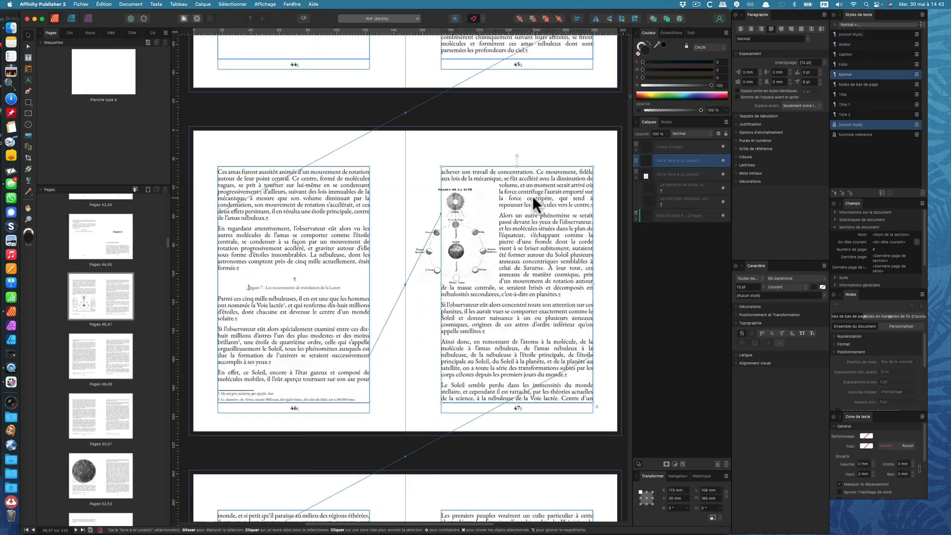
{"action": "scroll", "coordinate": [454, 281], "scroll_direction": "down", "scroll_amount": 15}
{"action": "scroll", "coordinate": [288, 202], "scroll_direction": "down", "scroll_amount": 5}
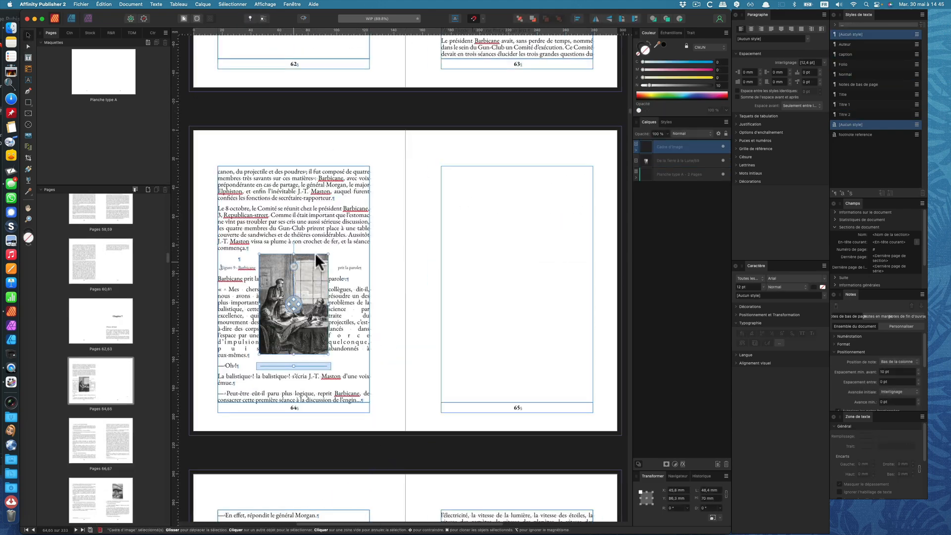
Step: Convert the next right-page illustration to a picture frame and enlarge it to the text area's outer edge
{"action": "double_click", "coordinate": [100, 371]}
{"action": "right_click", "coordinate": [503, 267]}
{"action": "left_click", "coordinate": [560, 437]}
{"action": "left_click_drag", "start_coordinate": [552, 324], "coordinate": [594, 389]}
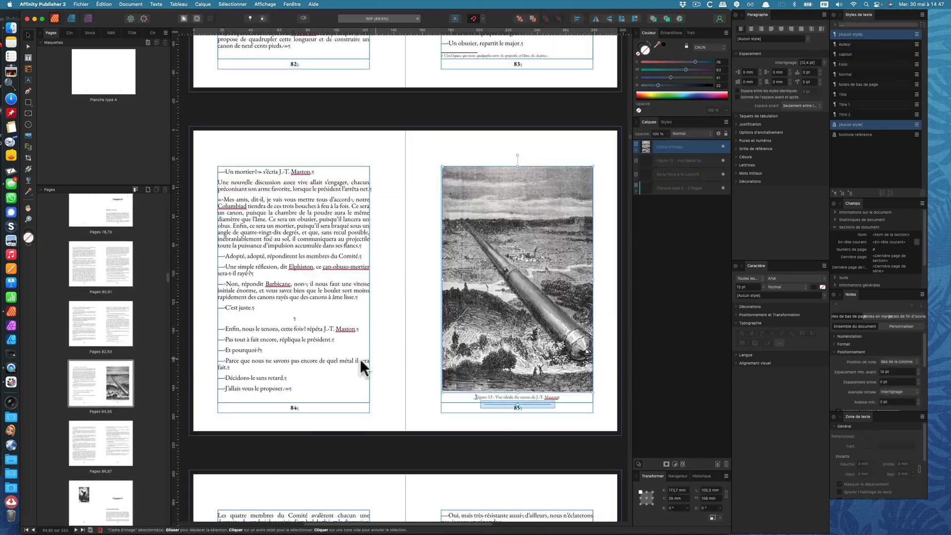
Step: Enlarge the next illustration to the text area's width and draw a caption frame at the foot of page 137
{"action": "scroll", "coordinate": [454, 144], "scroll_direction": "down", "scroll_amount": 10}
{"action": "left_click", "coordinate": [449, 170]}
{"action": "scroll", "coordinate": [558, 183], "scroll_direction": "down", "scroll_amount": 10}
{"action": "double_click", "coordinate": [100, 368]}
{"action": "scroll", "coordinate": [126, 329], "scroll_direction": "down", "scroll_amount": 5}
{"action": "left_click", "coordinate": [476, 102]}
{"action": "left_click_drag", "start_coordinate": [511, 152], "coordinate": [593, 271]}
{"action": "double_click", "coordinate": [101, 465]}
{"action": "scroll", "coordinate": [101, 386], "scroll_direction": "down", "scroll_amount": 10}
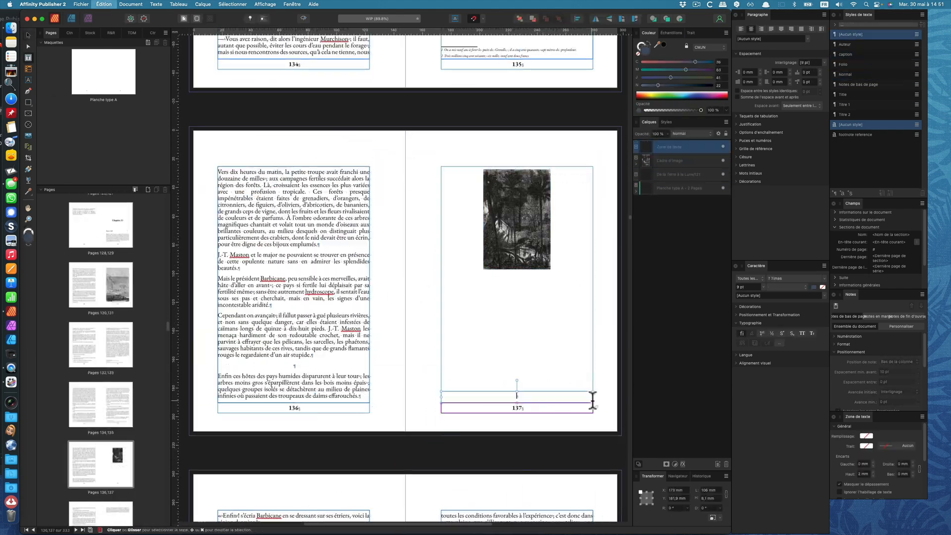
Step: Convert the next left-page illustration after page 137 to a picture frame
{"action": "scroll", "coordinate": [428, 218], "scroll_direction": "down", "scroll_amount": 10}
{"action": "left_click", "coordinate": [571, 395]}
{"action": "scroll", "coordinate": [517, 297], "scroll_direction": "down", "scroll_amount": 10}
{"action": "right_click", "coordinate": [269, 196]}
{"action": "left_click", "coordinate": [341, 364]}
{"action": "left_click", "coordinate": [541, 262]}
{"action": "scroll", "coordinate": [538, 247], "scroll_direction": "down", "scroll_amount": 10}
{"action": "left_click", "coordinate": [475, 272]}
Step: Enlarge the following right-page picture frame to the text area's outer edge, leaving room for its caption
{"action": "scroll", "coordinate": [536, 232], "scroll_direction": "down", "scroll_amount": 10}
{"action": "scroll", "coordinate": [428, 205], "scroll_direction": "down", "scroll_amount": 10}
{"action": "left_click_drag", "start_coordinate": [552, 260], "coordinate": [593, 386]}
{"action": "left_click", "coordinate": [518, 398]}
{"action": "scroll", "coordinate": [119, 387], "scroll_direction": "down", "scroll_amount": 5}
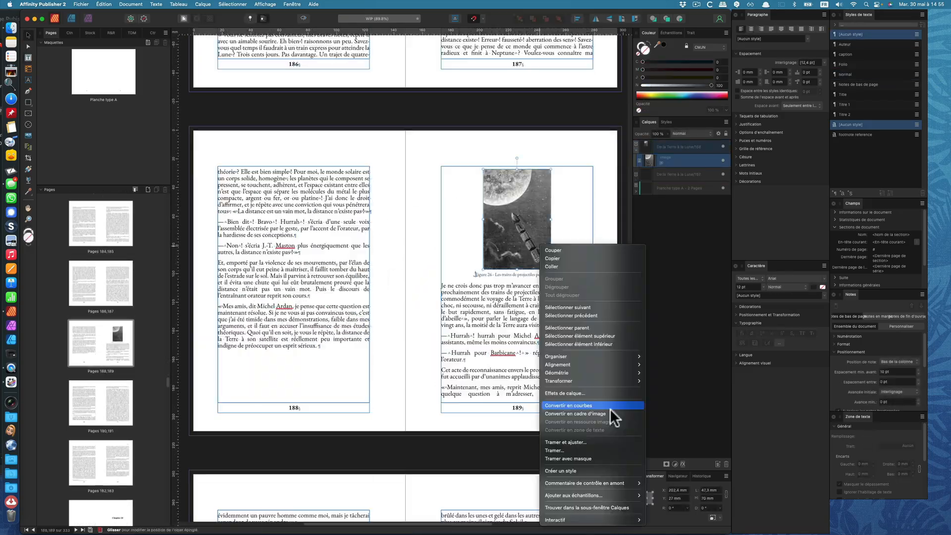
Step: Convert the illustration on page 189 to a picture frame and draw a caption frame at the foot of page 213
{"action": "double_click", "coordinate": [118, 387]}
{"action": "left_click", "coordinate": [513, 393]}
{"action": "scroll", "coordinate": [428, 267], "scroll_direction": "down", "scroll_amount": 10}
{"action": "left_click", "coordinate": [520, 399]}
{"action": "scroll", "coordinate": [554, 267], "scroll_direction": "down", "scroll_amount": 10}
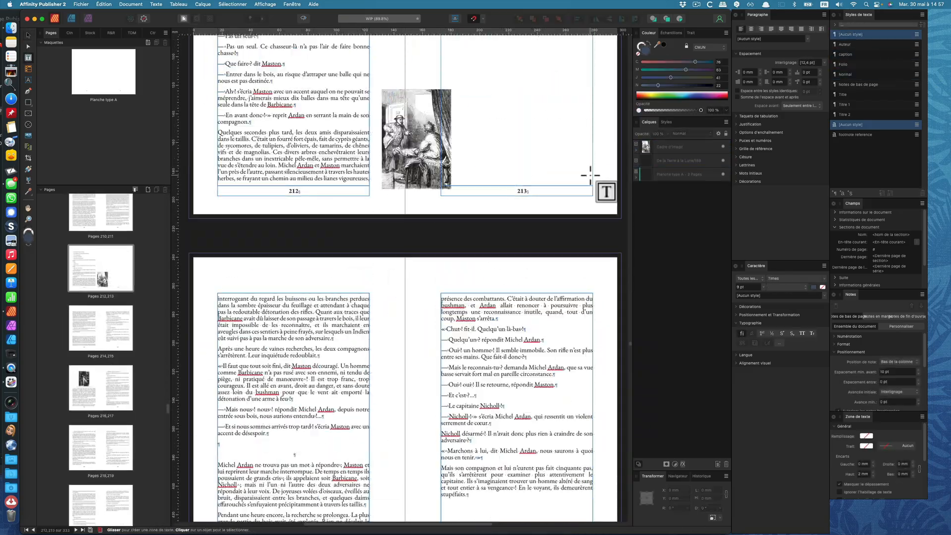
Step: Convert the next illustration after spread 212–213 to a picture frame and reposition it on its spread
{"action": "scroll", "coordinate": [428, 268], "scroll_direction": "down", "scroll_amount": 10}
{"action": "right_click", "coordinate": [326, 261]}
{"action": "left_click", "coordinate": [424, 430]}
{"action": "scroll", "coordinate": [429, 268], "scroll_direction": "down", "scroll_amount": 10}
{"action": "left_click_drag", "start_coordinate": [541, 280], "coordinate": [498, 270]}
{"action": "scroll", "coordinate": [498, 270], "scroll_direction": "down", "scroll_amount": 10}
Step: Enlarge the illustration on page 243 to fill the text area above its caption
{"action": "scroll", "coordinate": [428, 267], "scroll_direction": "down", "scroll_amount": 10}
{"action": "scroll", "coordinate": [539, 233], "scroll_direction": "down", "scroll_amount": 10}
{"action": "left_click", "coordinate": [555, 272]}
{"action": "scroll", "coordinate": [555, 273], "scroll_direction": "down", "scroll_amount": 5}
{"action": "left_click", "coordinate": [487, 144]}
{"action": "scroll", "coordinate": [486, 144], "scroll_direction": "down", "scroll_amount": 10}
{"action": "left_click_drag", "start_coordinate": [550, 263], "coordinate": [586, 366]}
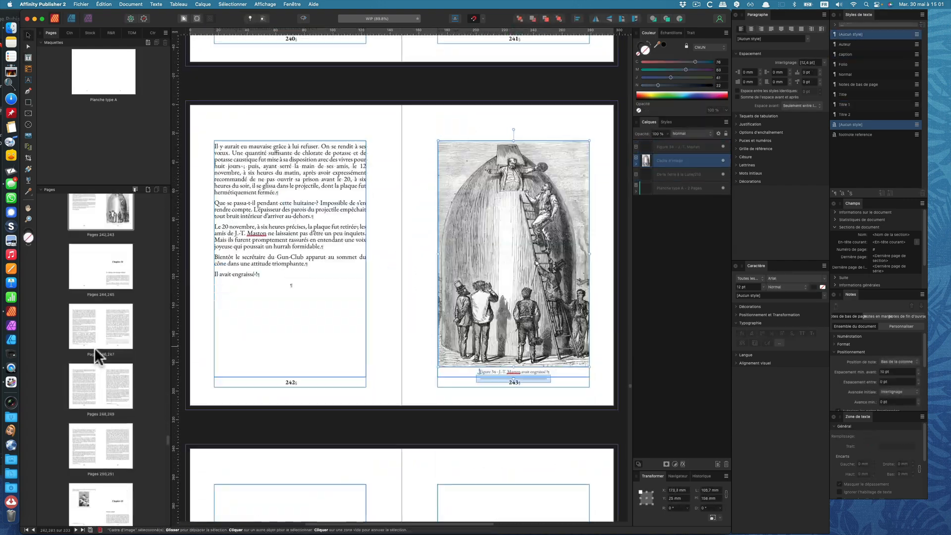
Step: Enlarge the last illustration, on page 285, to fill the text area above its Figure 39 caption
{"action": "scroll", "coordinate": [518, 268], "scroll_direction": "down", "scroll_amount": 10}
{"action": "scroll", "coordinate": [428, 268], "scroll_direction": "down", "scroll_amount": 10}
{"action": "left_click", "coordinate": [297, 109]}
{"action": "scroll", "coordinate": [510, 179], "scroll_direction": "down", "scroll_amount": 10}
{"action": "scroll", "coordinate": [428, 267], "scroll_direction": "down", "scroll_amount": 10}
{"action": "scroll", "coordinate": [493, 70], "scroll_direction": "down", "scroll_amount": 10}
{"action": "scroll", "coordinate": [428, 268], "scroll_direction": "down", "scroll_amount": 10}
{"action": "left_click", "coordinate": [293, 223]}
{"action": "left_click", "coordinate": [28, 69]}
{"action": "left_click_drag", "start_coordinate": [511, 267], "coordinate": [593, 391]}
{"action": "scroll", "coordinate": [141, 493], "scroll_direction": "down", "scroll_amount": 5}
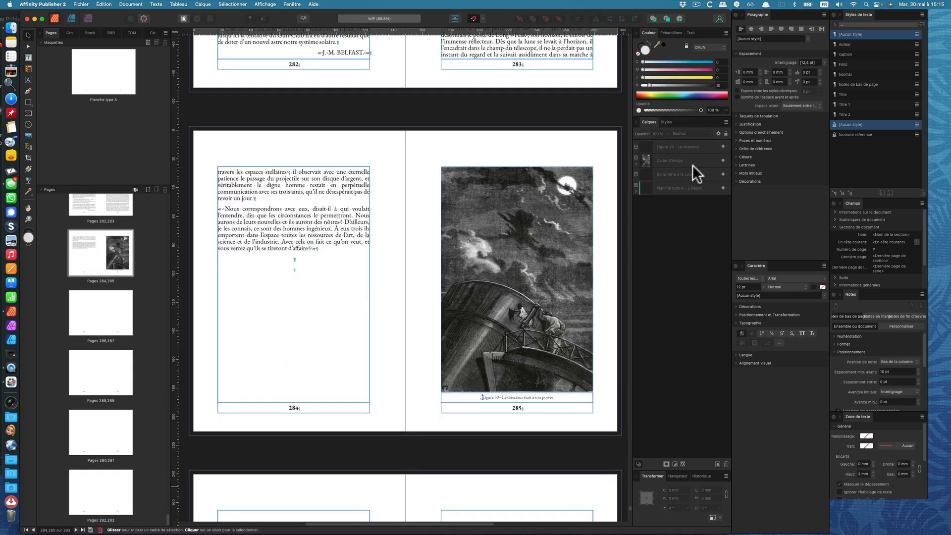
Step: Review the illustrated spreads backwards from the end of the book, including pages 266–267
{"action": "scroll", "coordinate": [116, 290], "scroll_direction": "up", "scroll_amount": 5}
{"action": "scroll", "coordinate": [109, 286], "scroll_direction": "up", "scroll_amount": 5}
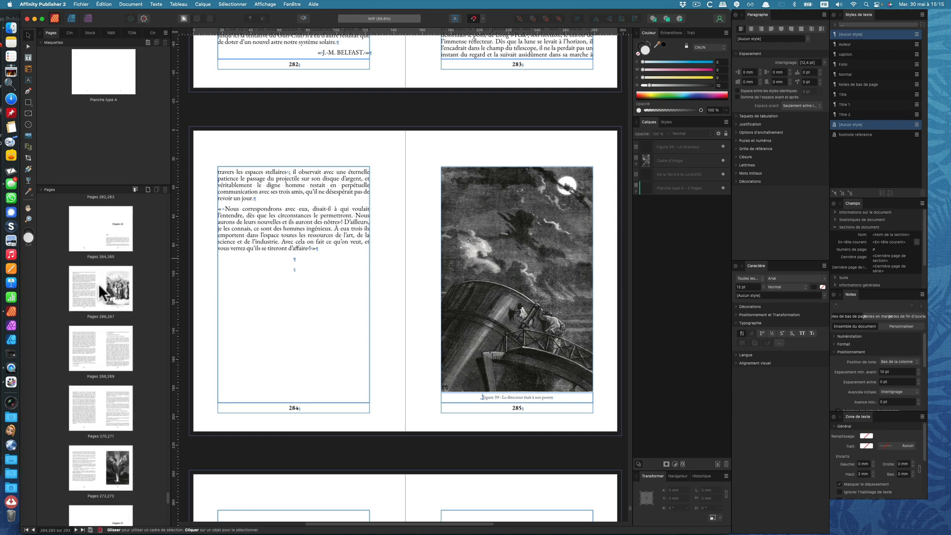
{"action": "scroll", "coordinate": [98, 284], "scroll_direction": "up", "scroll_amount": 1}
{"action": "left_click", "coordinate": [110, 320]}
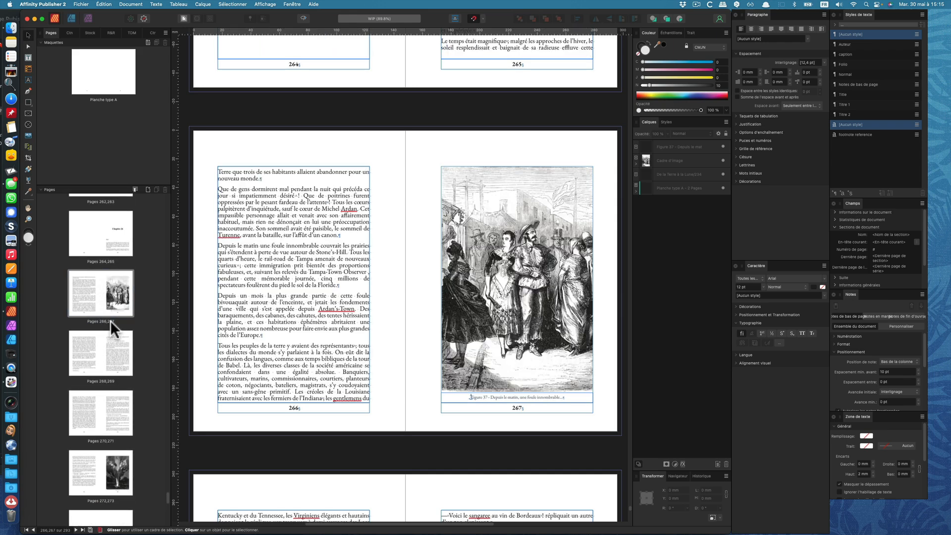
{"action": "scroll", "coordinate": [123, 308], "scroll_direction": "up", "scroll_amount": 5}
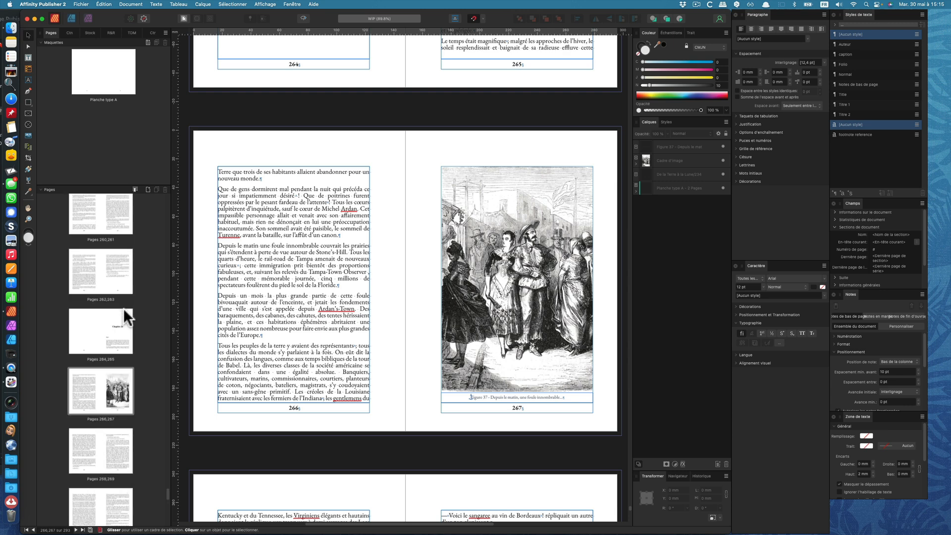
{"action": "scroll", "coordinate": [124, 309], "scroll_direction": "up", "scroll_amount": 2}
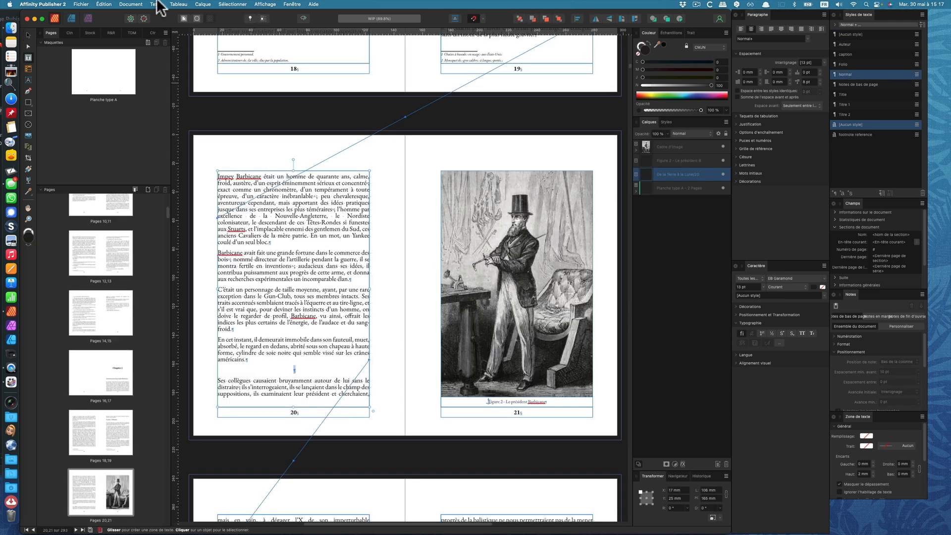
Step: Select the empty paragraph mark between the last two paragraphs on page 20
{"action": "left_click", "coordinate": [284, 357]}
{"action": "left_click", "coordinate": [292, 369]}
{"action": "left_click_drag", "start_coordinate": [291, 369], "coordinate": [304, 369]}
{"action": "left_click", "coordinate": [302, 370]}
{"action": "left_click_drag", "start_coordinate": [293, 370], "coordinate": [314, 372]}
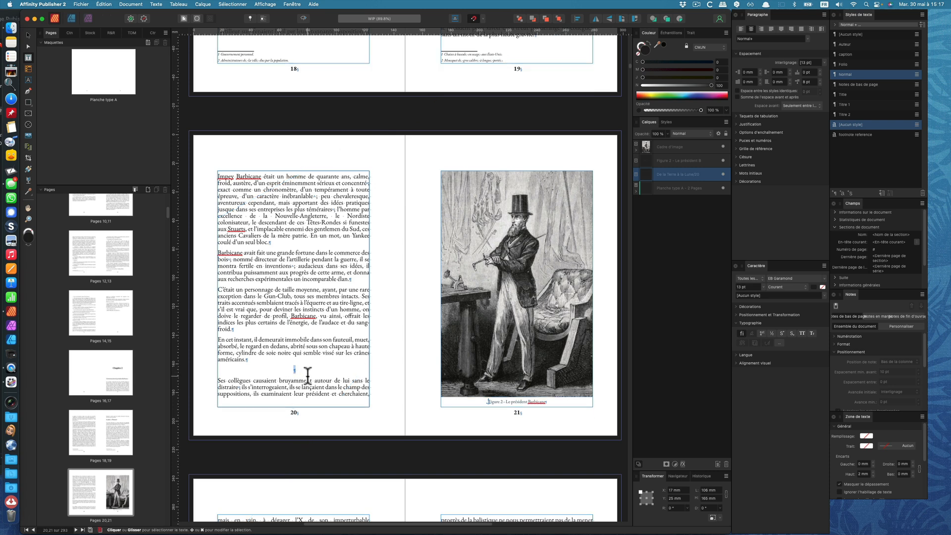
Step: Search the document for two consecutive paragraph breaks
{"action": "left_click", "coordinate": [164, 5]}
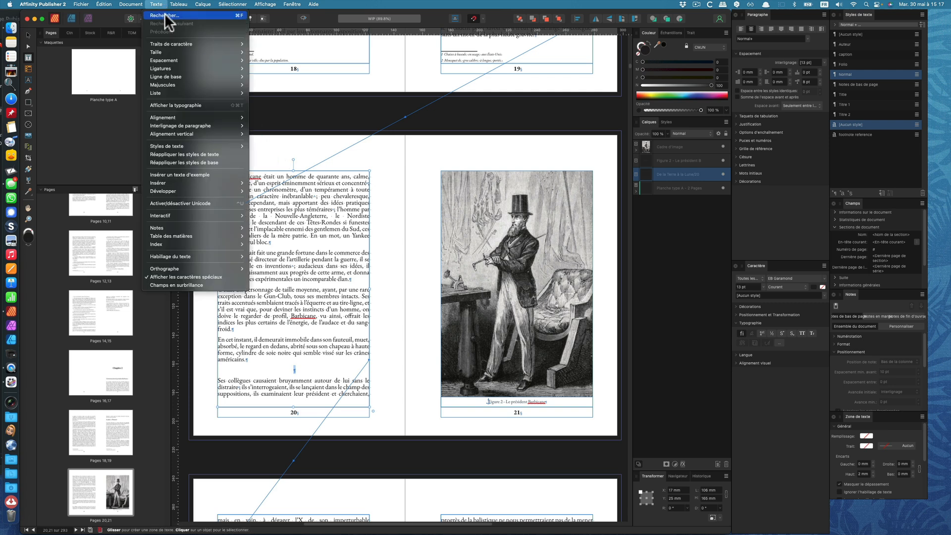
{"action": "left_click", "coordinate": [176, 16]}
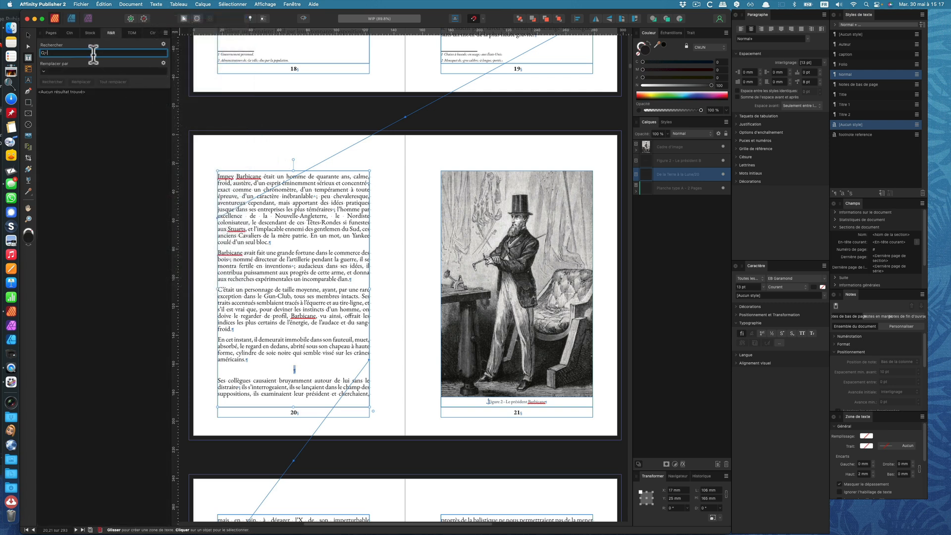
{"action": "key", "text": "super+v"}
{"action": "key", "text": "super+v"}
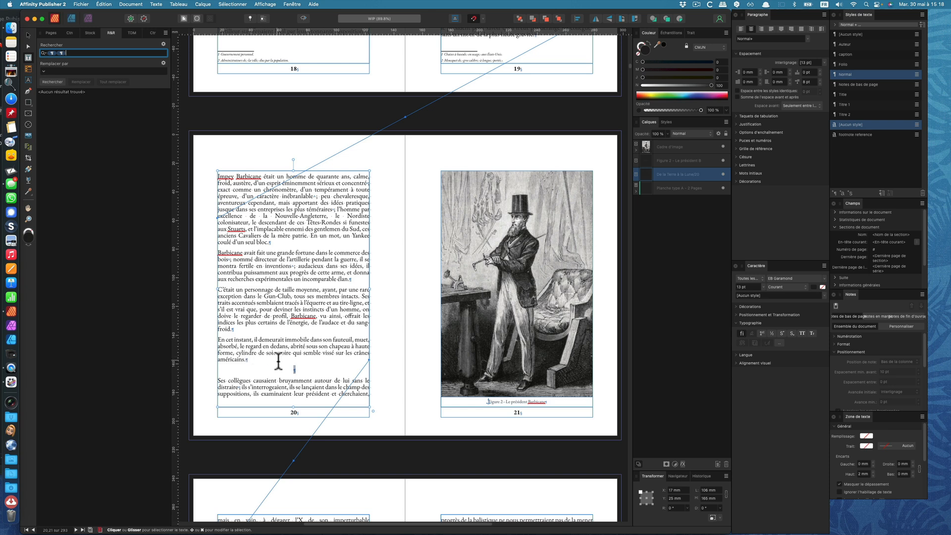
{"action": "left_click", "coordinate": [51, 82]}
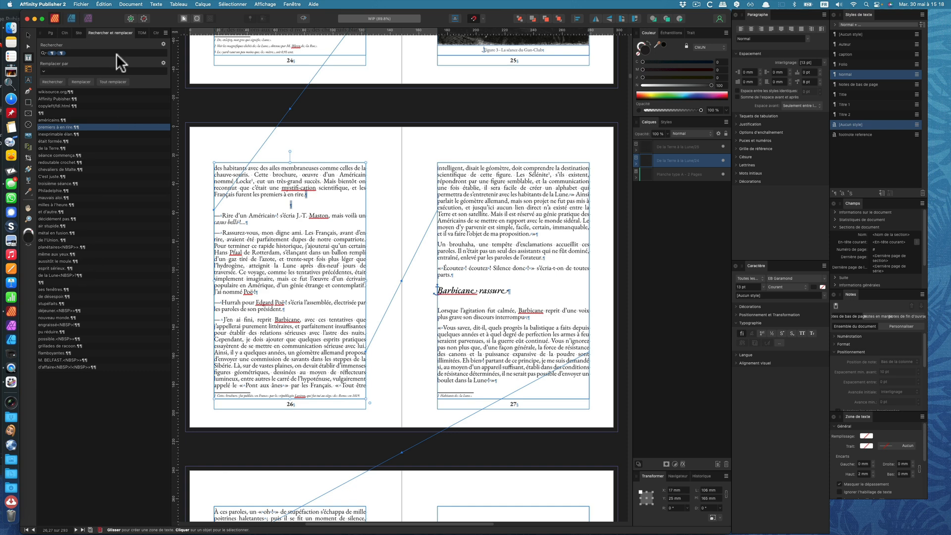
Step: Replace all double paragraph breaks with a single one, repeating the search and replacement for the remaining occurrences
{"action": "left_click", "coordinate": [78, 70]}
{"action": "key", "text": "super+v"}
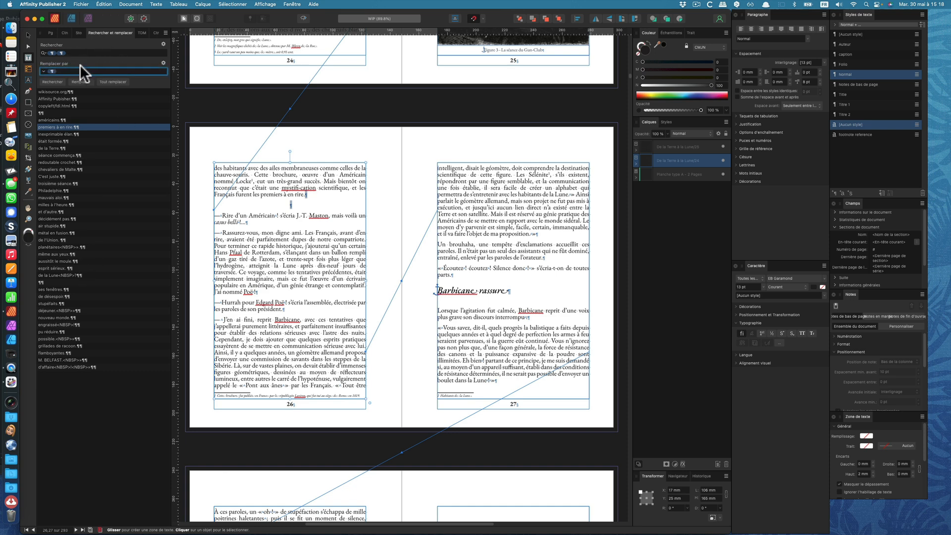
{"action": "left_click", "coordinate": [111, 81]}
{"action": "left_click", "coordinate": [53, 81]}
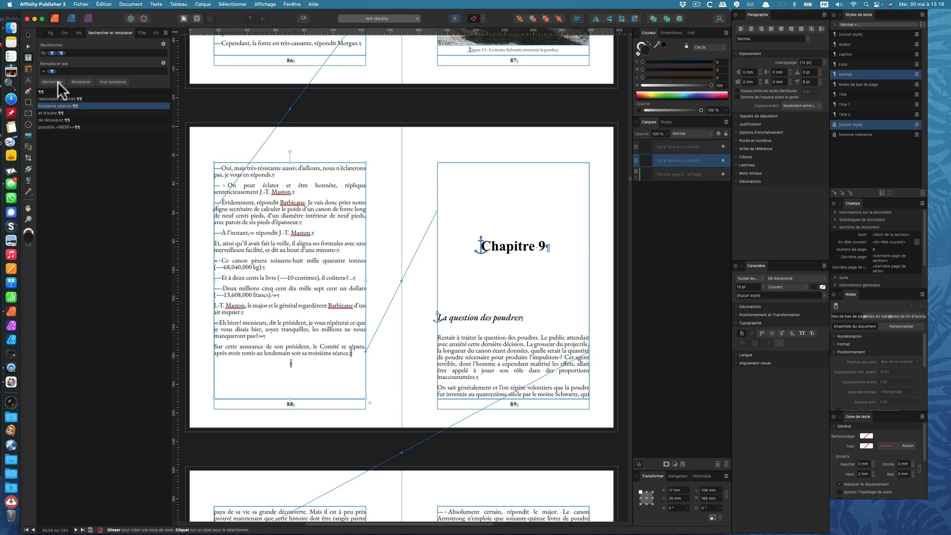
{"action": "left_click", "coordinate": [109, 81]}
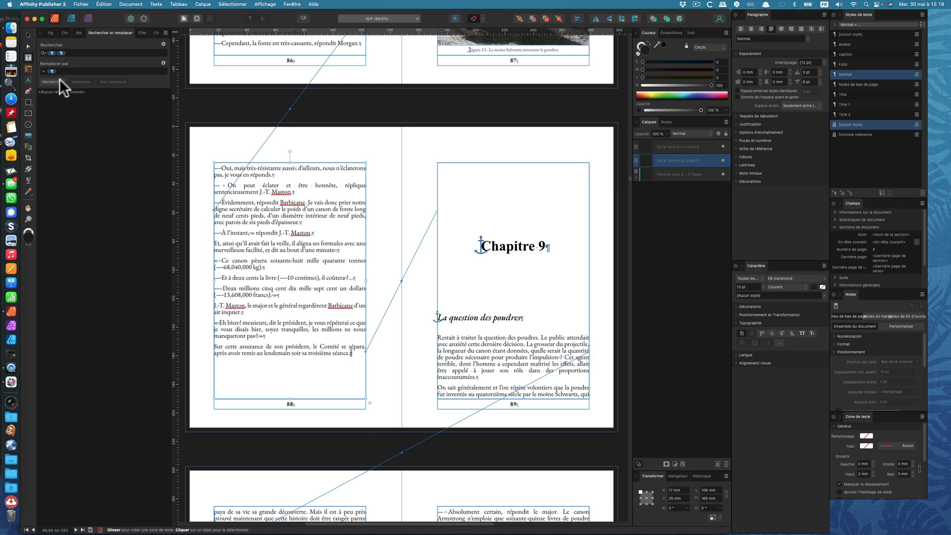
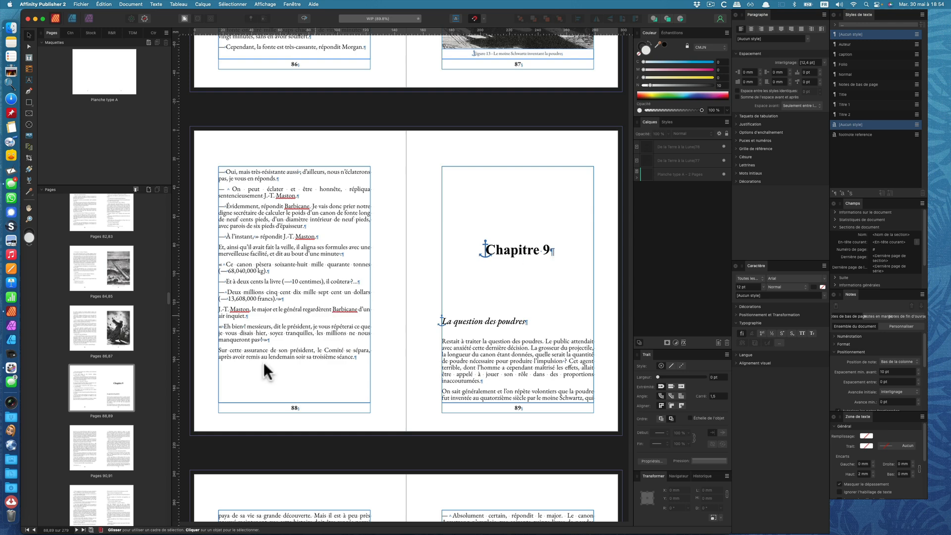
Step: Create a new section starting at page 5 and name it "Chapitre 1"
{"action": "scroll", "coordinate": [171, 229], "scroll_direction": "up", "scroll_amount": 20}
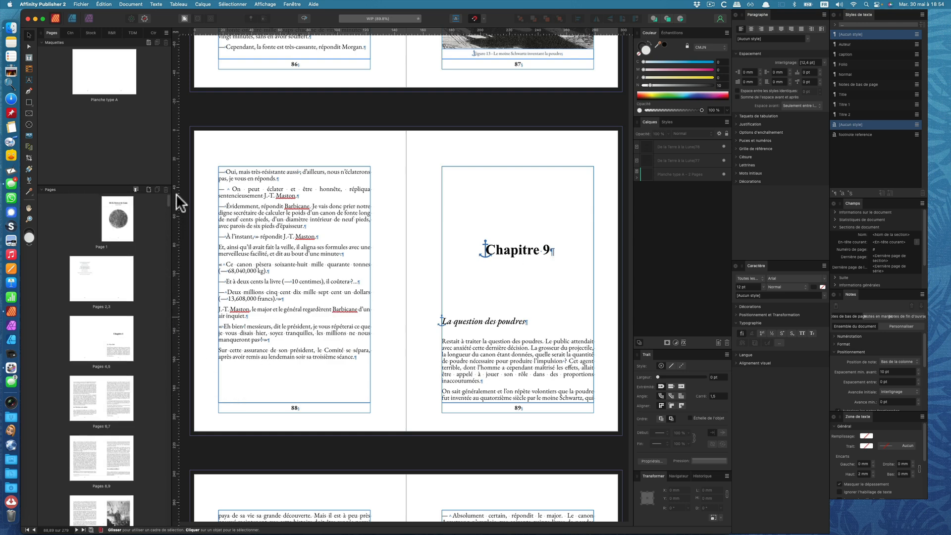
{"action": "double_click", "coordinate": [118, 329]}
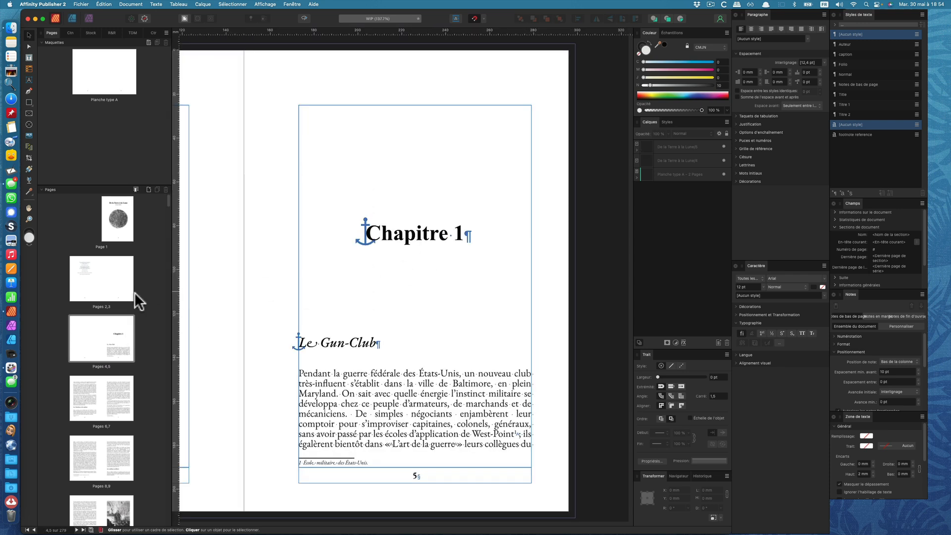
{"action": "left_click", "coordinate": [119, 337]}
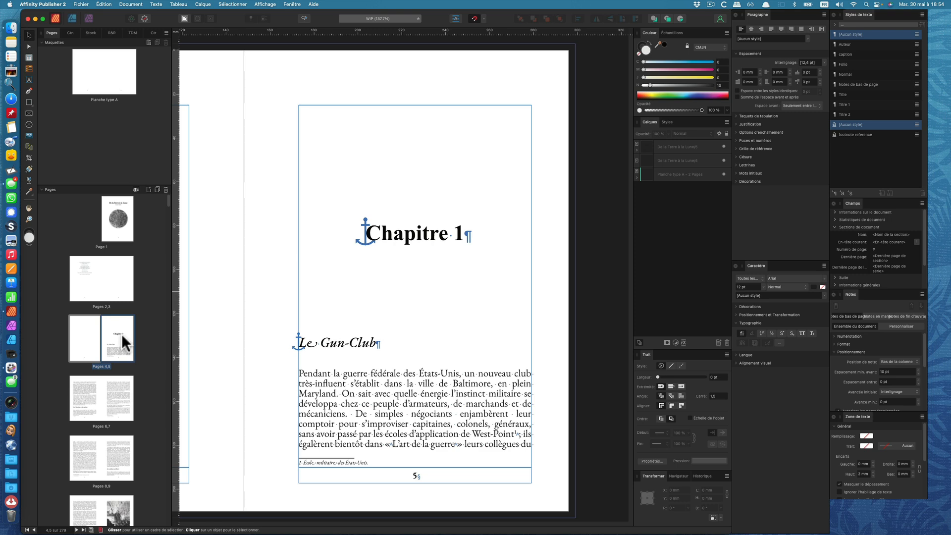
{"action": "right_click", "coordinate": [123, 342]}
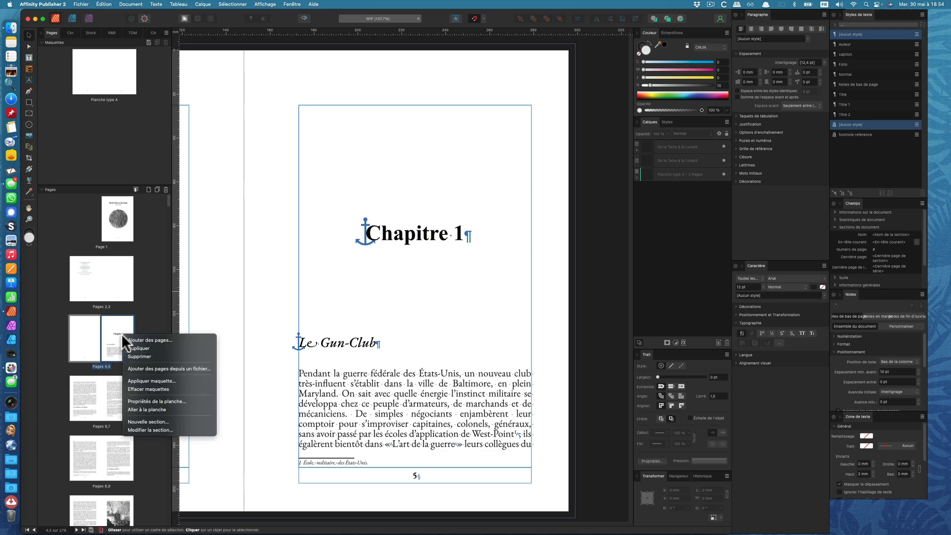
{"action": "left_click", "coordinate": [149, 422]}
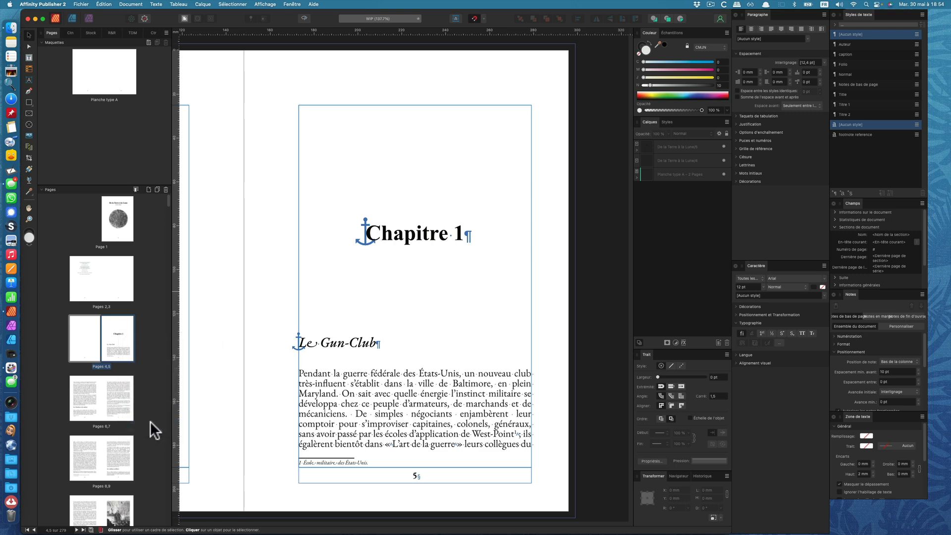
{"action": "left_click", "coordinate": [324, 336]}
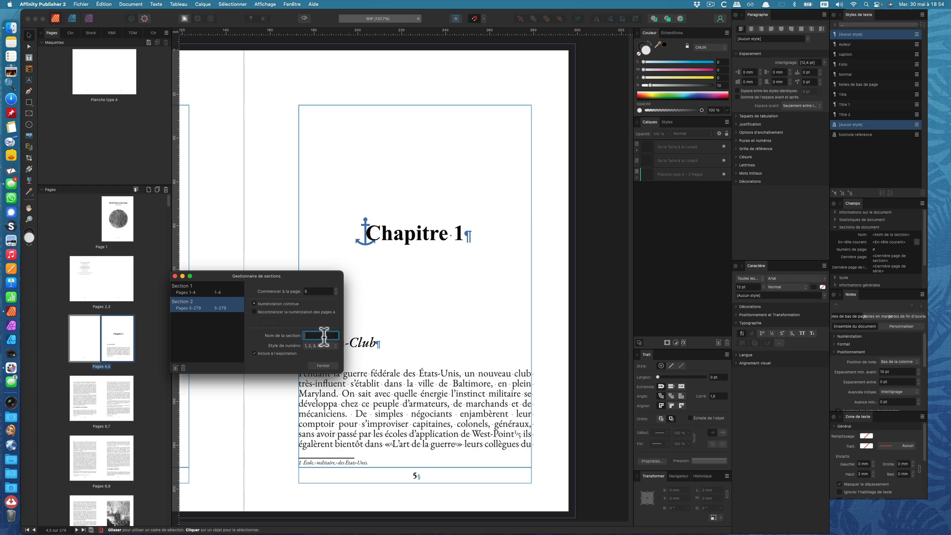
{"action": "type", "text": "Chapitre 1"}
{"action": "left_click", "coordinate": [324, 365]}
Step: Create a new section starting at page 17 and name it "Chapitre2"
{"action": "scroll", "coordinate": [81, 376], "scroll_direction": "down", "scroll_amount": 3}
{"action": "scroll", "coordinate": [81, 369], "scroll_direction": "down", "scroll_amount": 5}
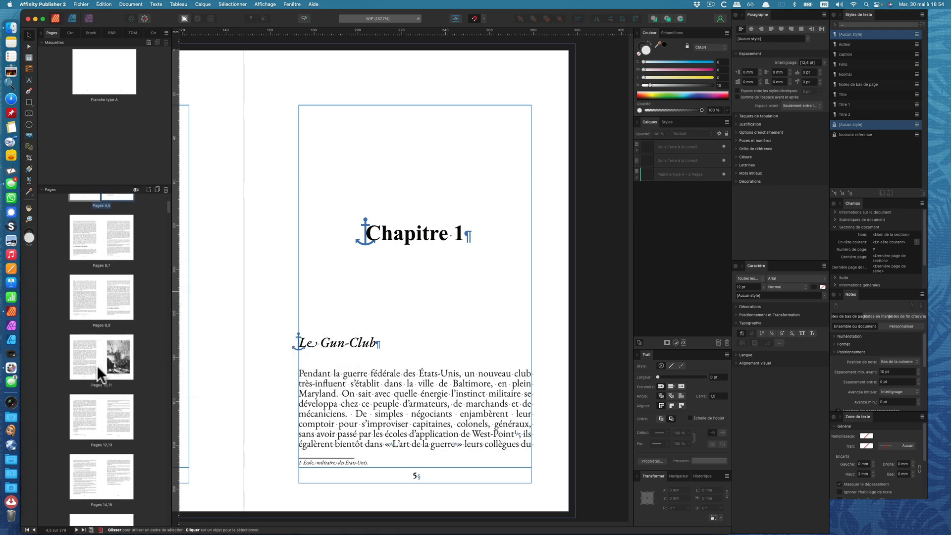
{"action": "scroll", "coordinate": [98, 378], "scroll_direction": "down", "scroll_amount": 1}
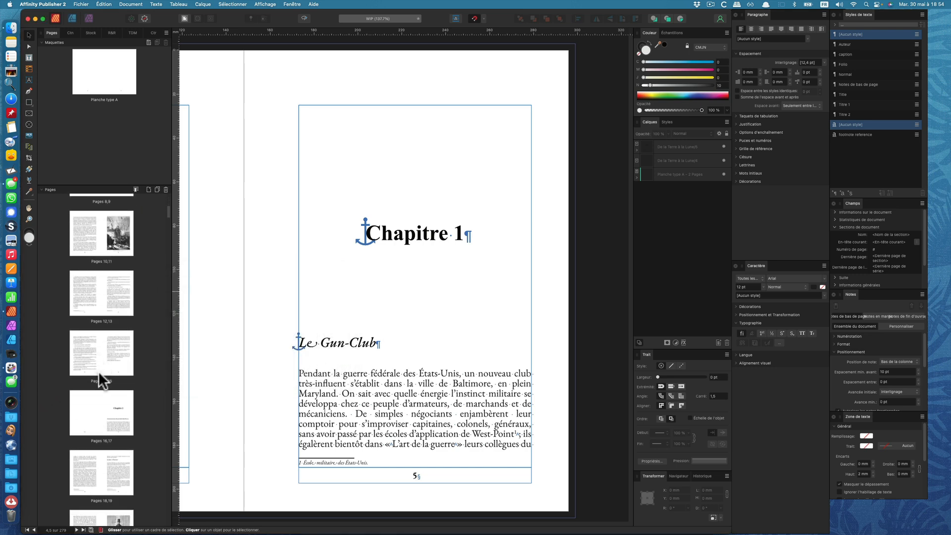
{"action": "left_click", "coordinate": [124, 414]}
{"action": "double_click", "coordinate": [123, 406]}
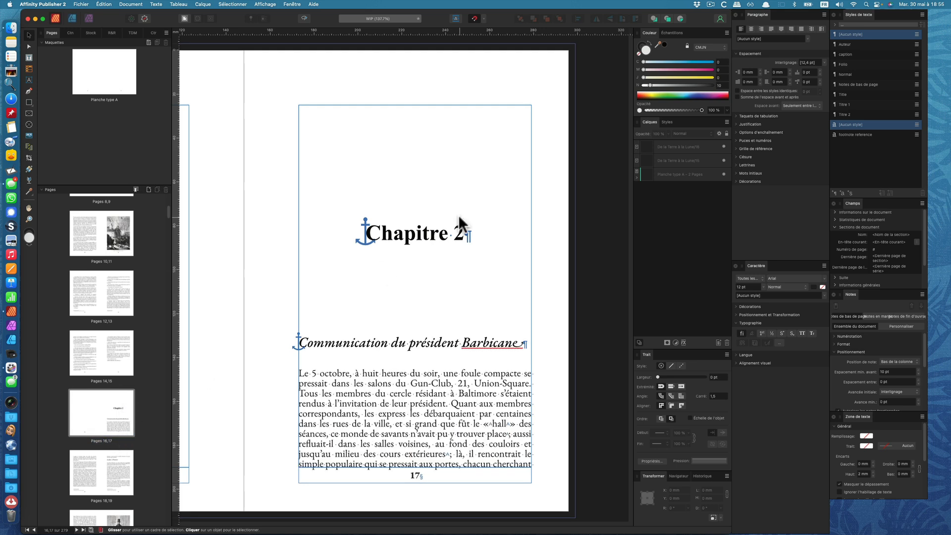
{"action": "right_click", "coordinate": [120, 405]}
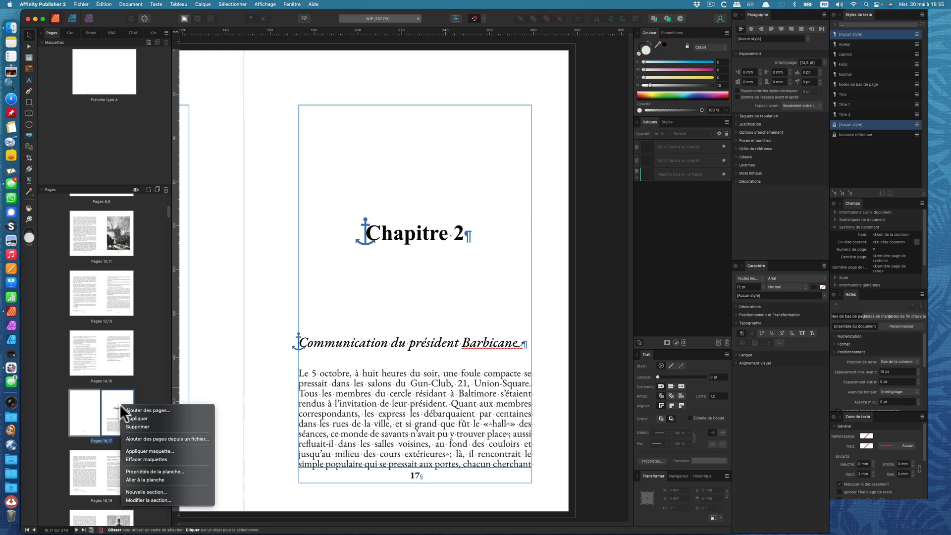
{"action": "left_click", "coordinate": [180, 489]}
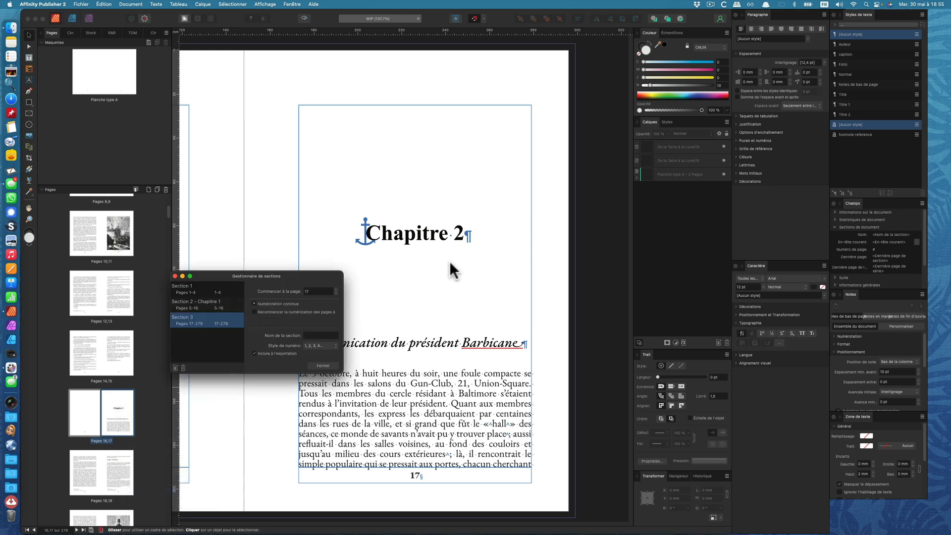
{"action": "left_click", "coordinate": [322, 337]}
{"action": "type", "text": "Chapitre2"}
{"action": "left_click", "coordinate": [324, 367]}
Step: Continue creating chapter sections, up to the one starting at page 195 named "Chapitre 20"
{"action": "scroll", "coordinate": [99, 311], "scroll_direction": "down", "scroll_amount": 2}
{"action": "left_click", "coordinate": [124, 433]}
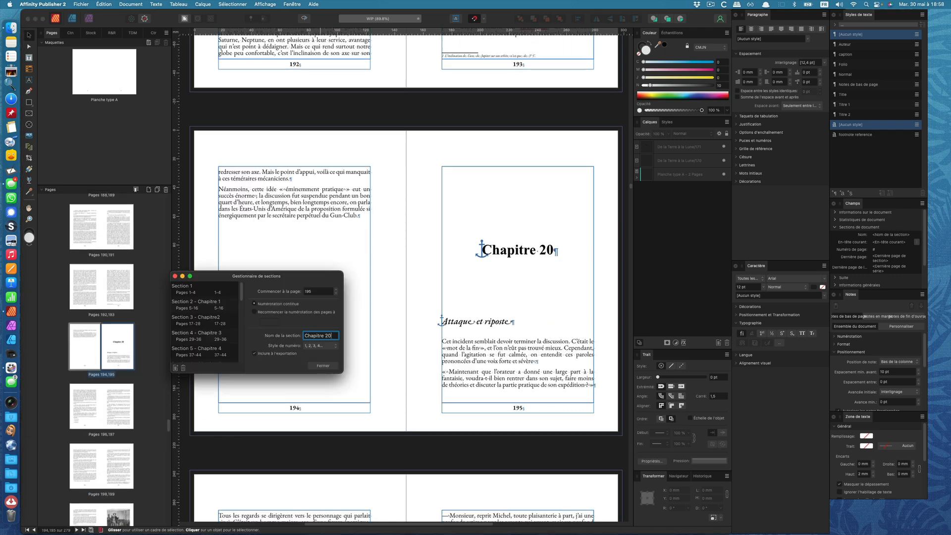
{"action": "left_click", "coordinate": [324, 367]}
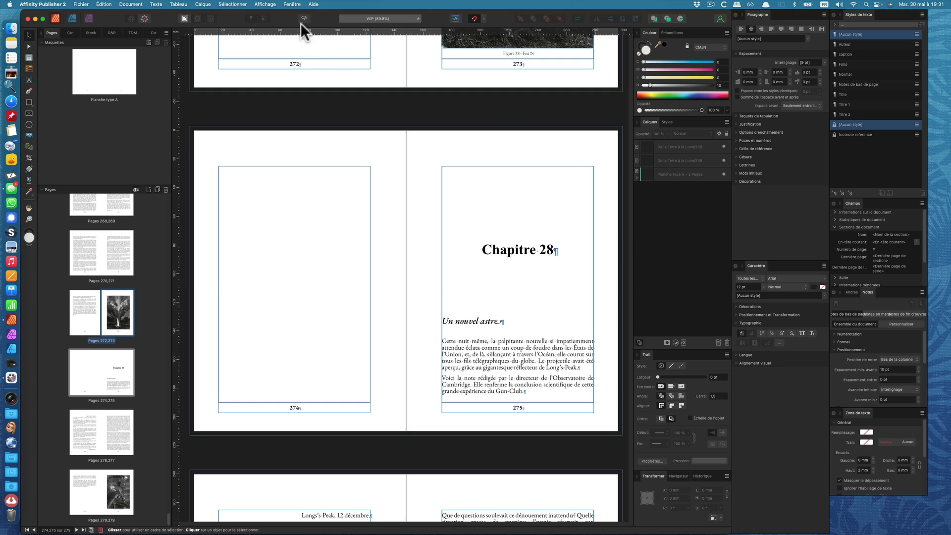
Step: Set the default running header field (En-tête courant) to use the Titre 2 paragraph style
{"action": "left_click", "coordinate": [290, 4]}
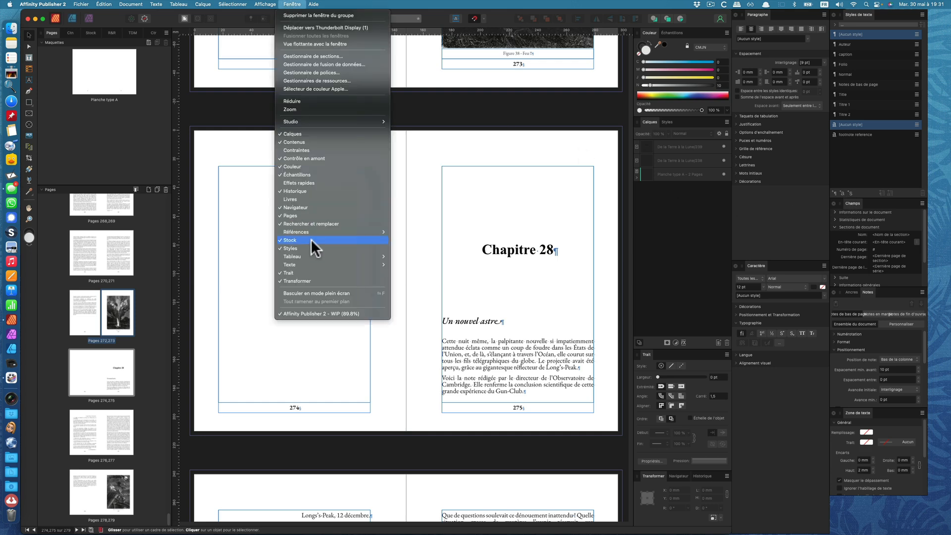
{"action": "mouse_move", "coordinate": [315, 231]}
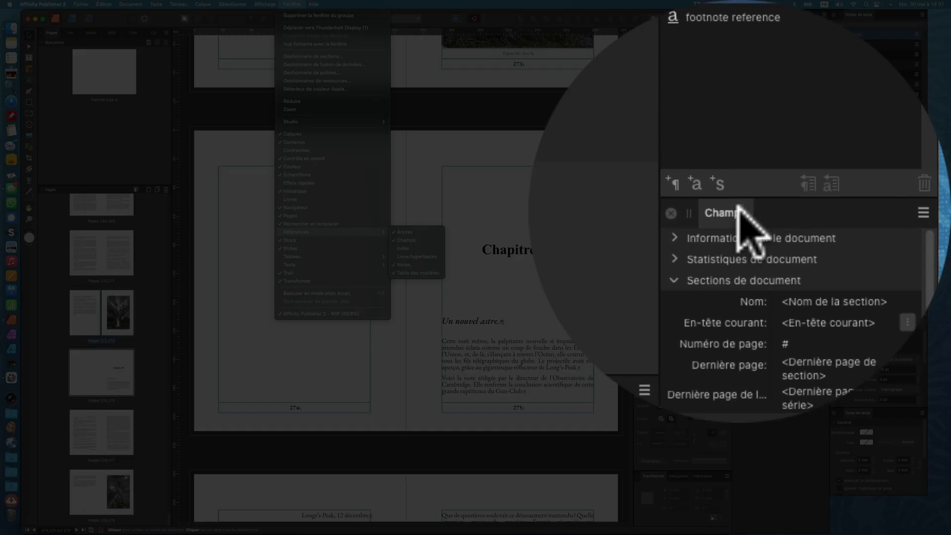
{"action": "left_click", "coordinate": [857, 202]}
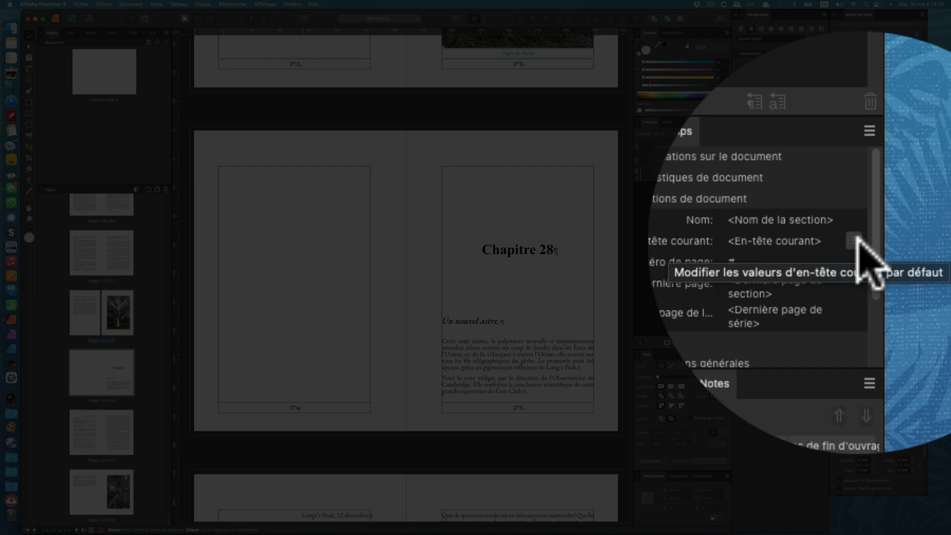
{"action": "left_click", "coordinate": [856, 241]}
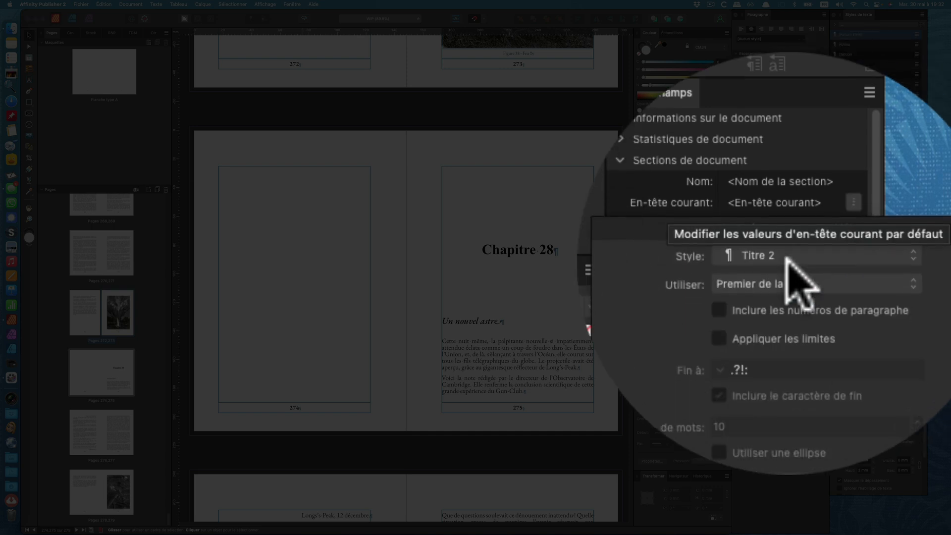
{"action": "left_click", "coordinate": [789, 261]}
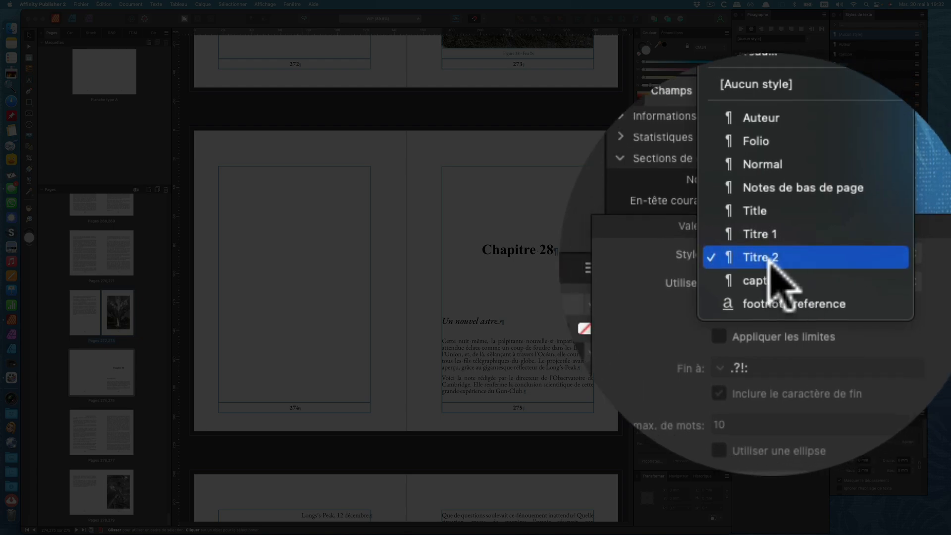
{"action": "left_click", "coordinate": [768, 262]}
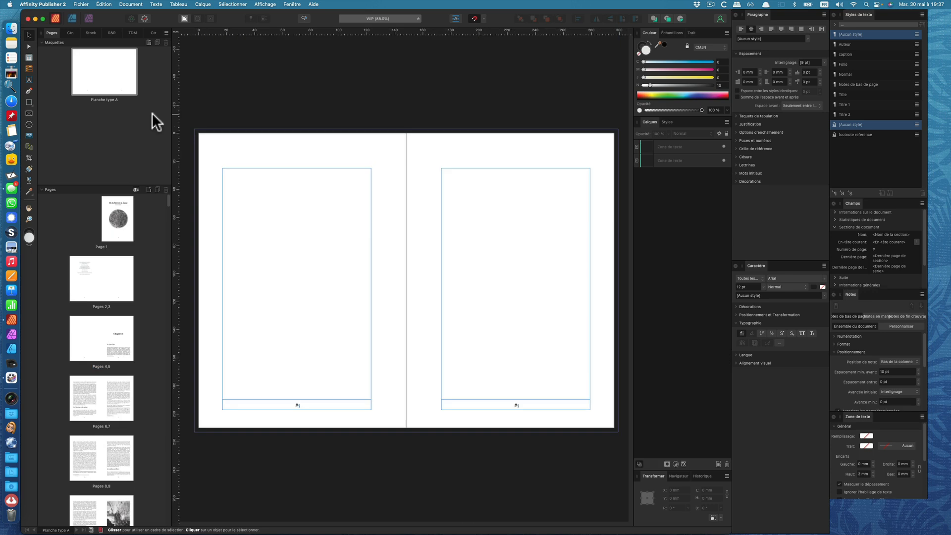
Step: On master Planche type A, draw a text frame about 106 × 8.8 mm directly above the left page's main text frame
{"action": "left_click", "coordinate": [101, 98]}
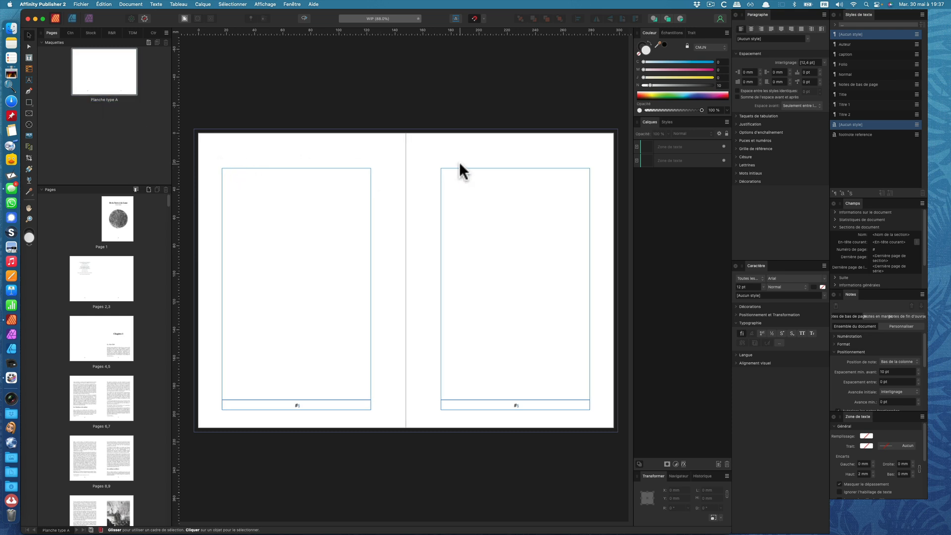
{"action": "left_click", "coordinate": [29, 56]}
{"action": "left_click_drag", "start_coordinate": [221, 156], "coordinate": [372, 168]}
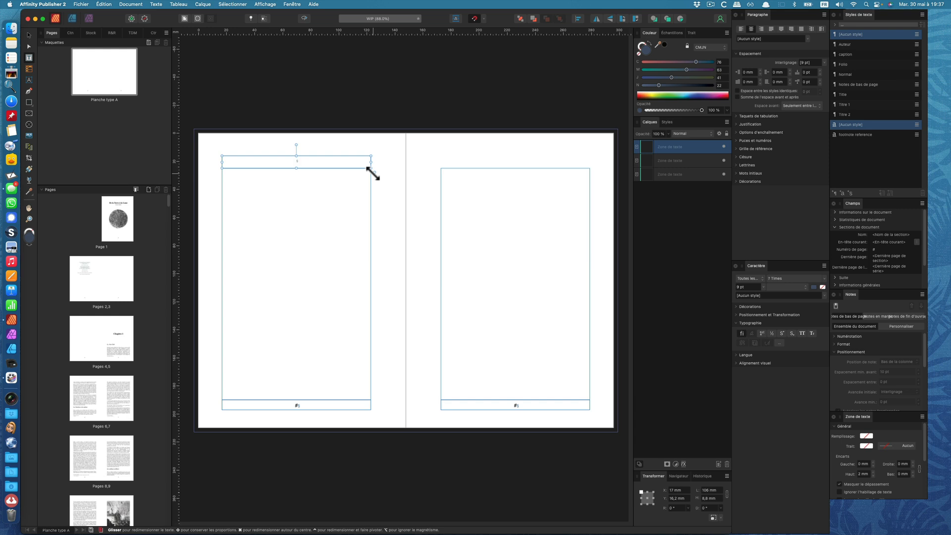
Step: Enter "Jules Vernes," and "De la Terre à la Lune" on two lines in the left page's header frame and left-align them
{"action": "type", "text": "Jules Vernes De la"}
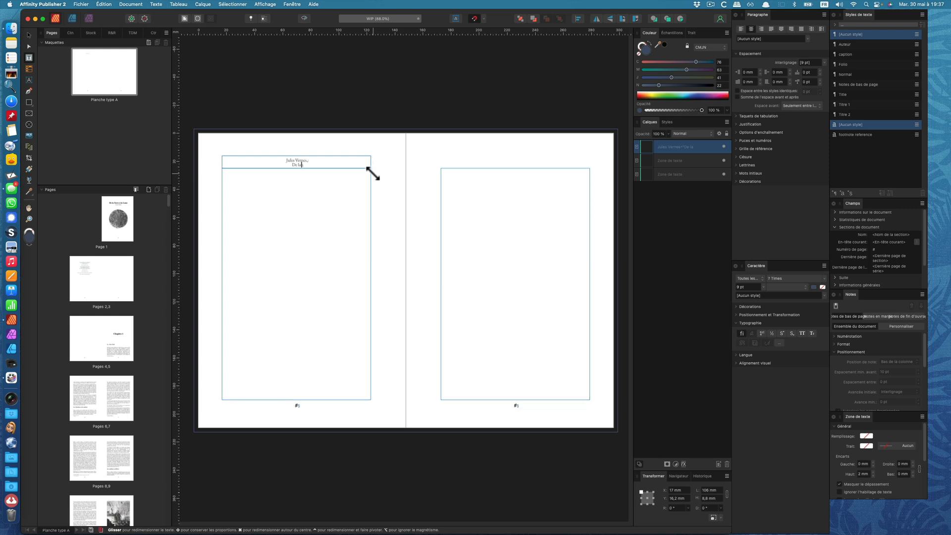
{"action": "type", "text": " Terre à la Lune"}
{"action": "key", "text": "Escape"}
{"action": "left_click_drag", "start_coordinate": [344, 166], "coordinate": [256, 153]}
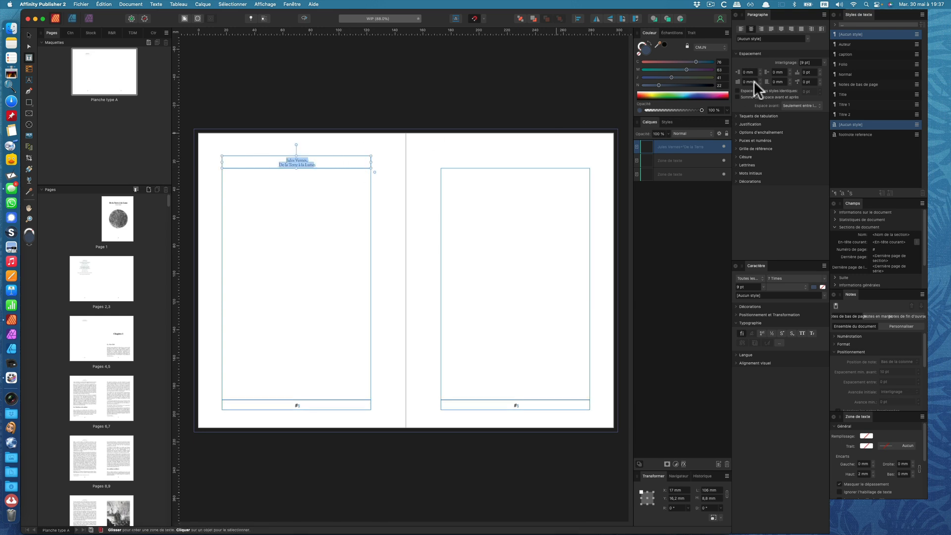
{"action": "left_click", "coordinate": [741, 27]}
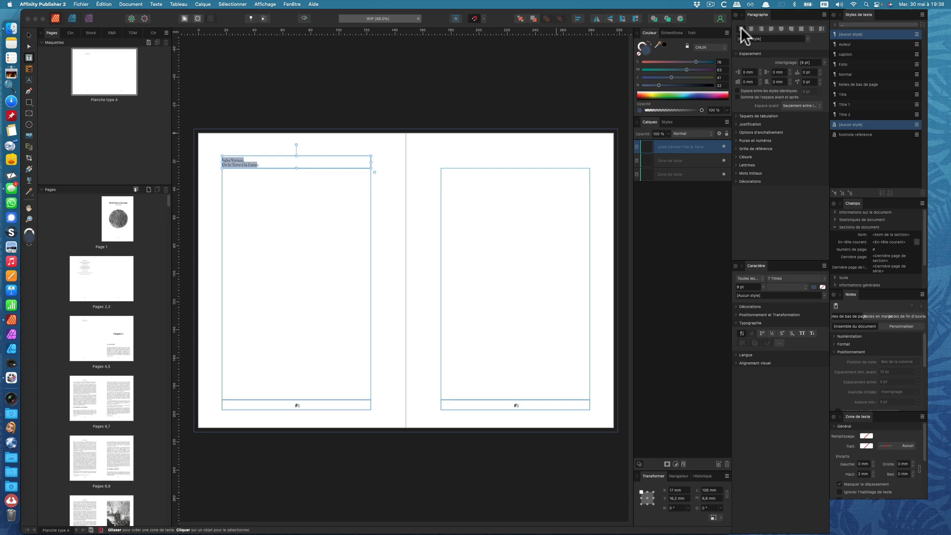
Step: Draw two stacked header text frames about 106 mm wide, about 8 and 9 mm high, above the right master page's main frame
{"action": "left_click", "coordinate": [28, 56]}
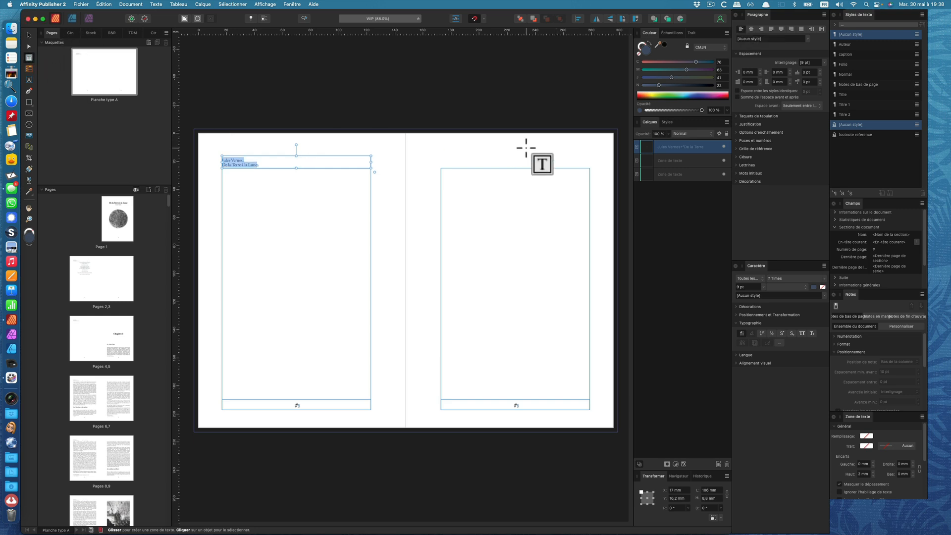
{"action": "left_click_drag", "start_coordinate": [441, 142], "coordinate": [590, 152]}
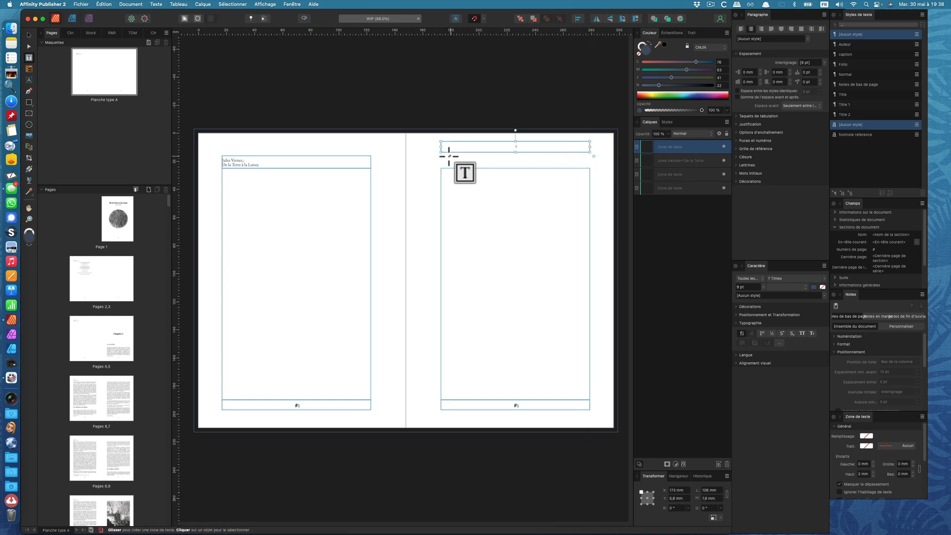
{"action": "left_click_drag", "start_coordinate": [440, 156], "coordinate": [590, 168]}
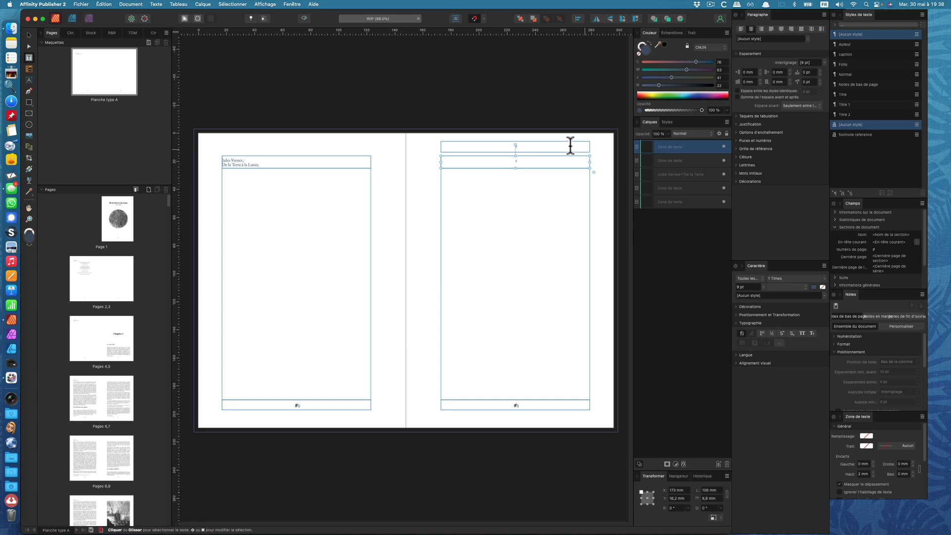
Step: Insert the section name field (Nom de la section) in the upper header frame of the right master page
{"action": "left_click", "coordinate": [547, 146]}
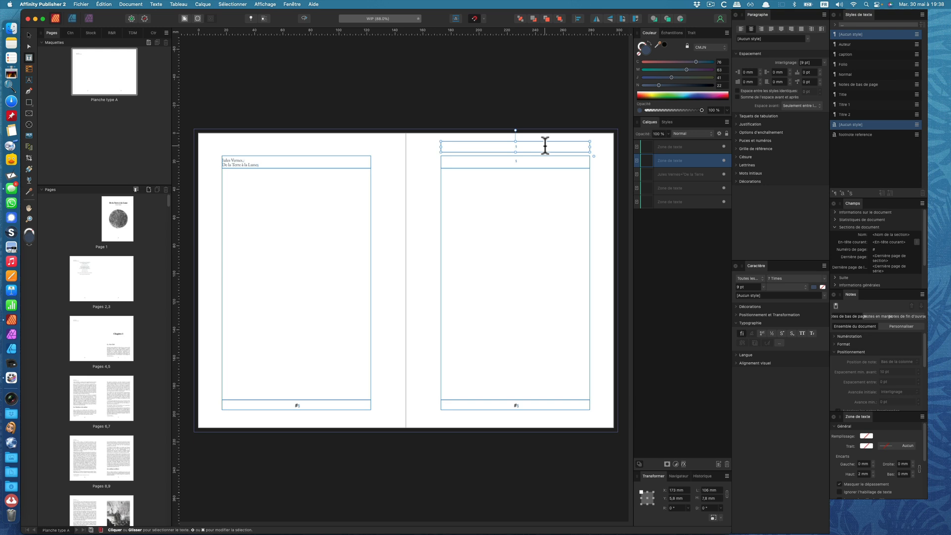
{"action": "left_click", "coordinate": [156, 4]}
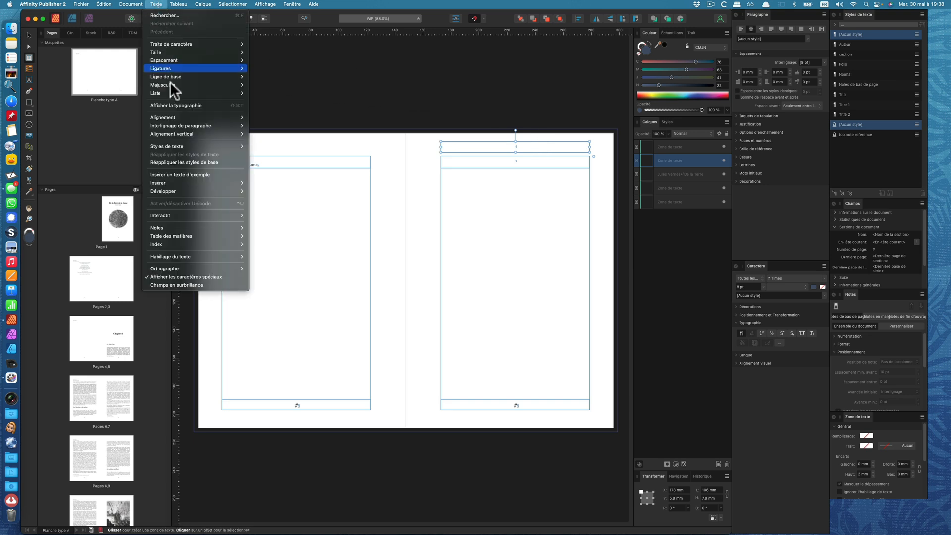
{"action": "mouse_move", "coordinate": [172, 183]}
{"action": "mouse_move", "coordinate": [260, 183]}
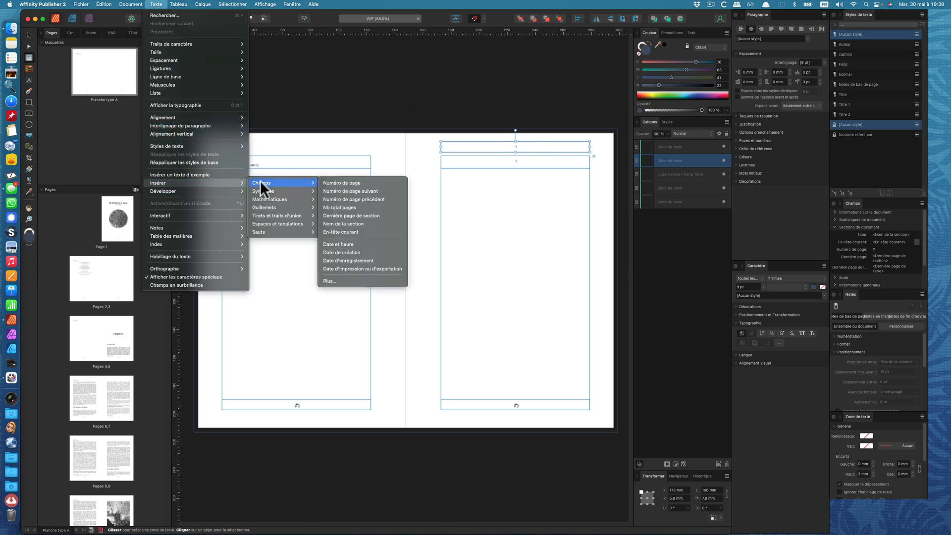
{"action": "left_click", "coordinate": [376, 224]}
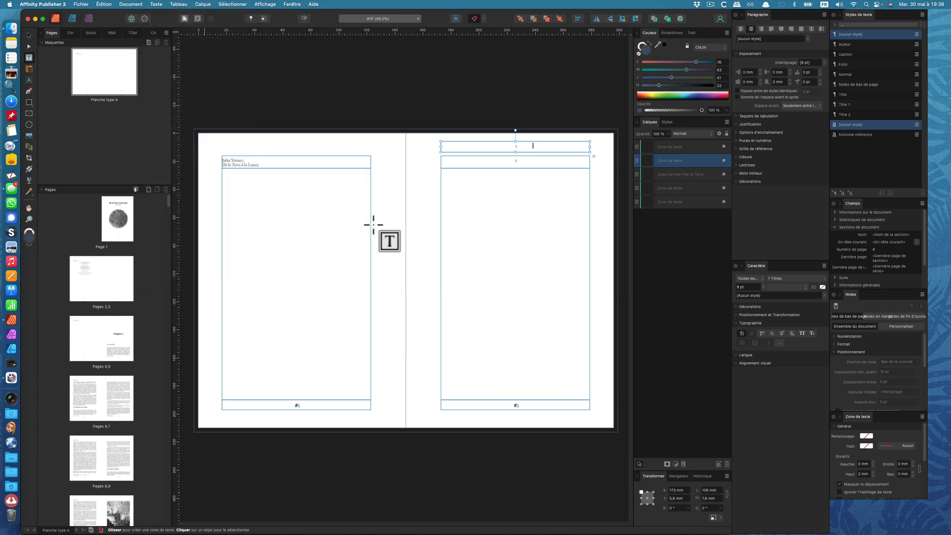
Step: Insert the running header field (En-tête courant) in the lower header frame of the right master page
{"action": "left_click", "coordinate": [525, 160]}
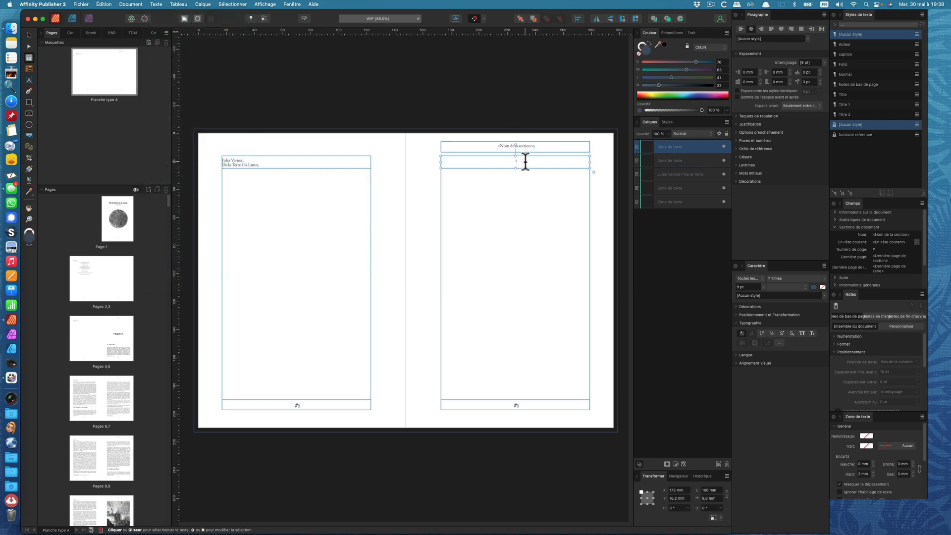
{"action": "left_click", "coordinate": [156, 4]}
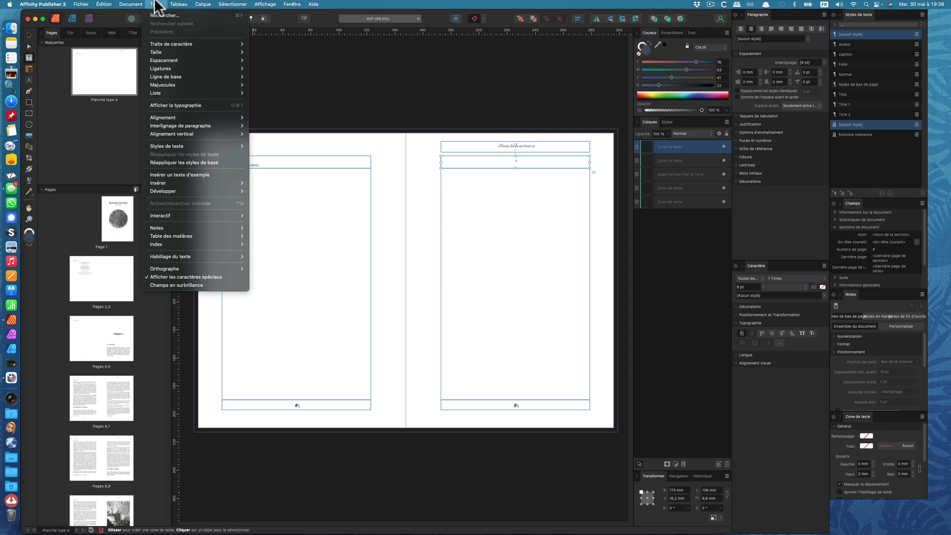
{"action": "mouse_move", "coordinate": [174, 183]}
{"action": "mouse_move", "coordinate": [282, 183]}
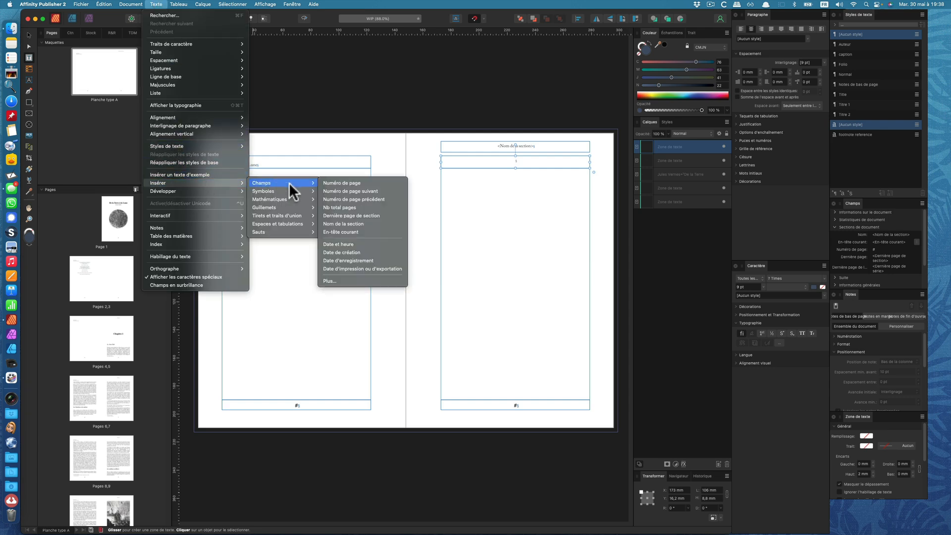
{"action": "left_click", "coordinate": [336, 231]}
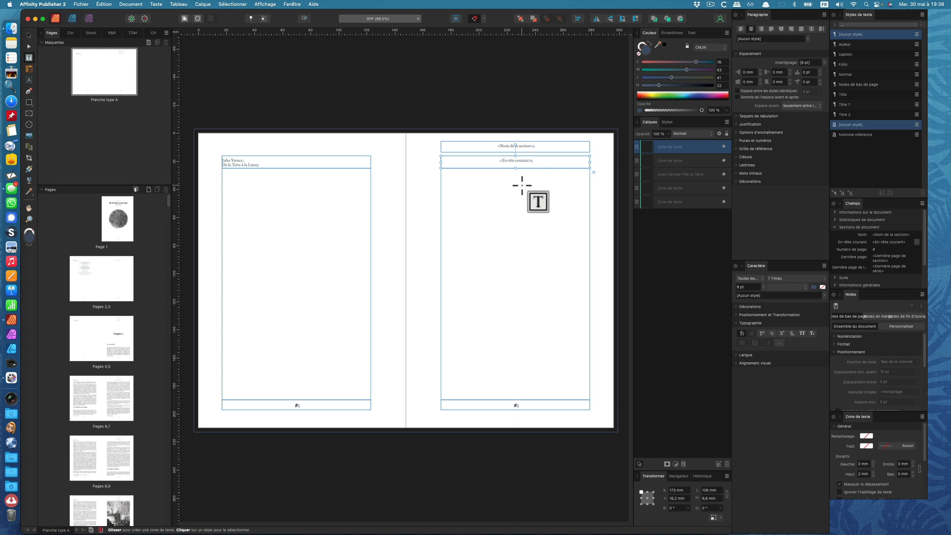
{"action": "key", "text": "Escape"}
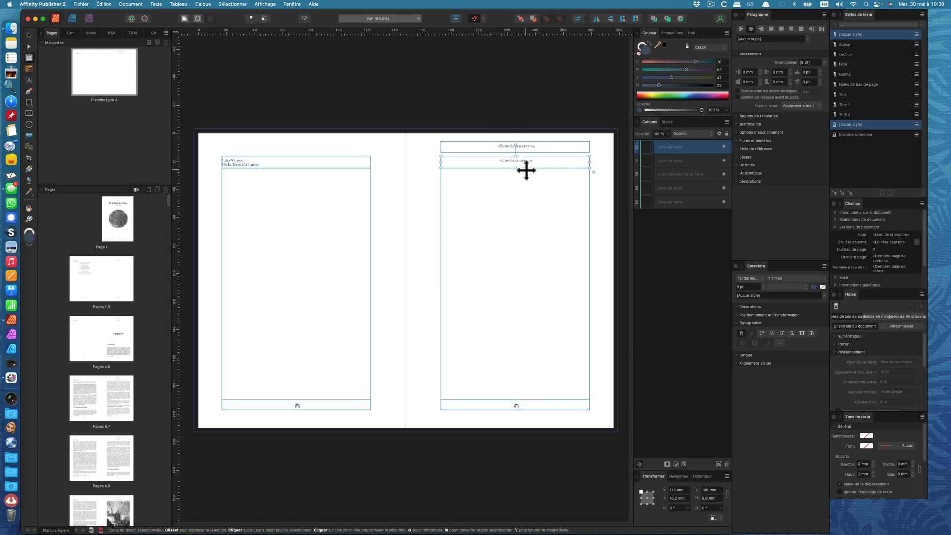
{"action": "key", "text": "t"}
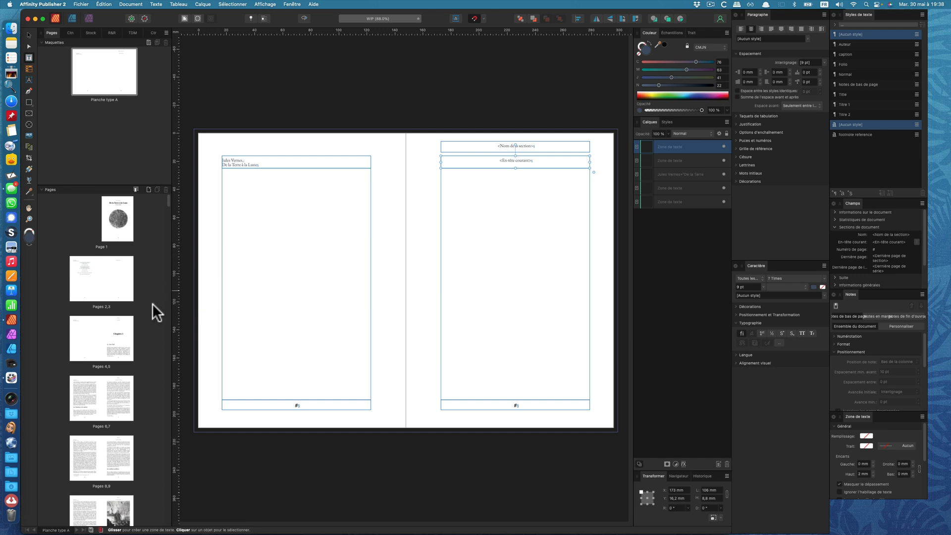
Step: Open the spread of pages 4 and 5 and check the headers on it and the following spreads through page 9
{"action": "left_click", "coordinate": [103, 363]}
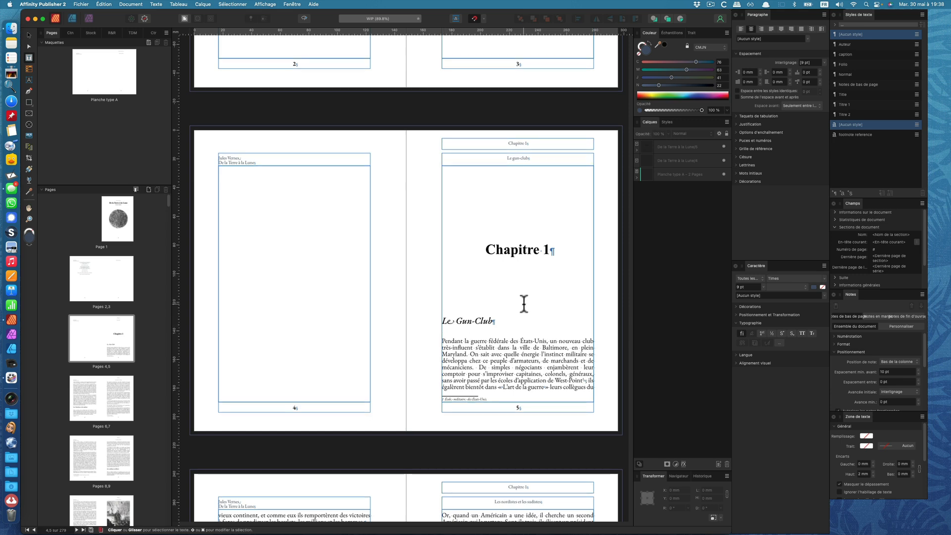
{"action": "scroll", "coordinate": [524, 304], "scroll_direction": "down", "scroll_amount": 5}
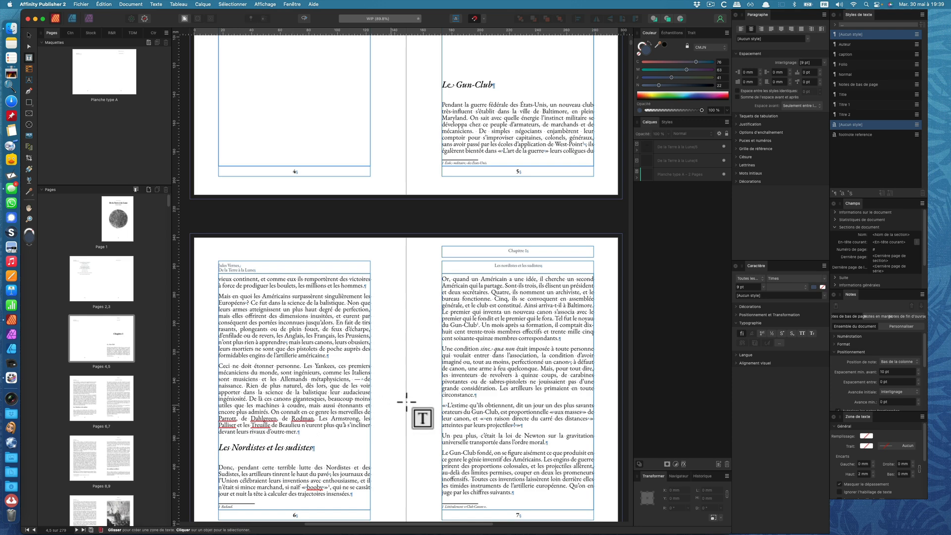
{"action": "scroll", "coordinate": [412, 399], "scroll_direction": "down", "scroll_amount": 6}
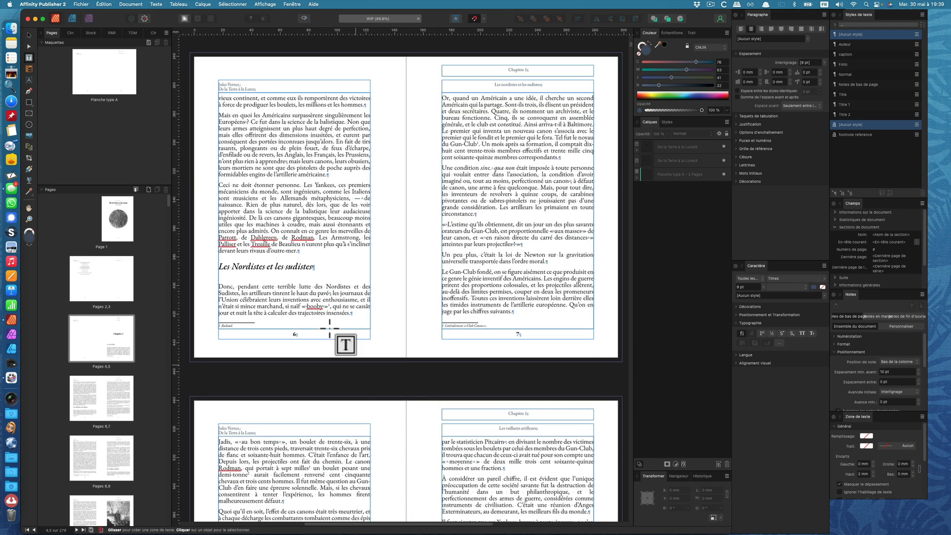
{"action": "scroll", "coordinate": [547, 430], "scroll_direction": "down", "scroll_amount": 5}
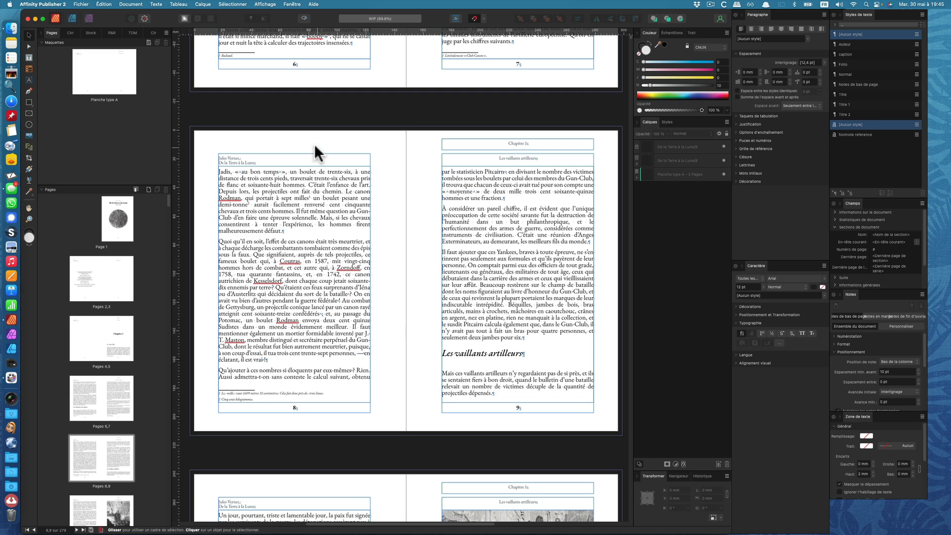
Step: Apply the Normal style to the left master page's header, enlarge its frame upward to about 11.5 mm high, and left-align the text
{"action": "double_click", "coordinate": [114, 97]}
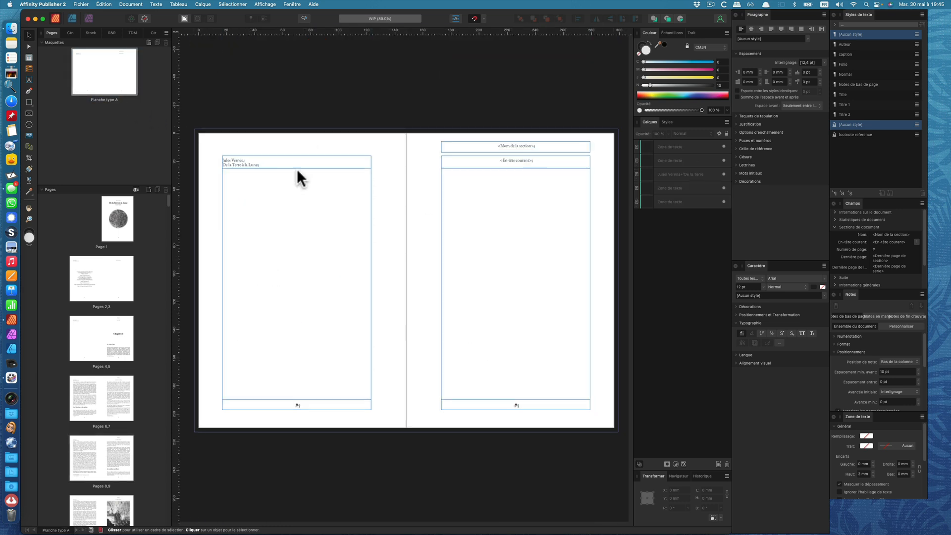
{"action": "left_click", "coordinate": [353, 163]}
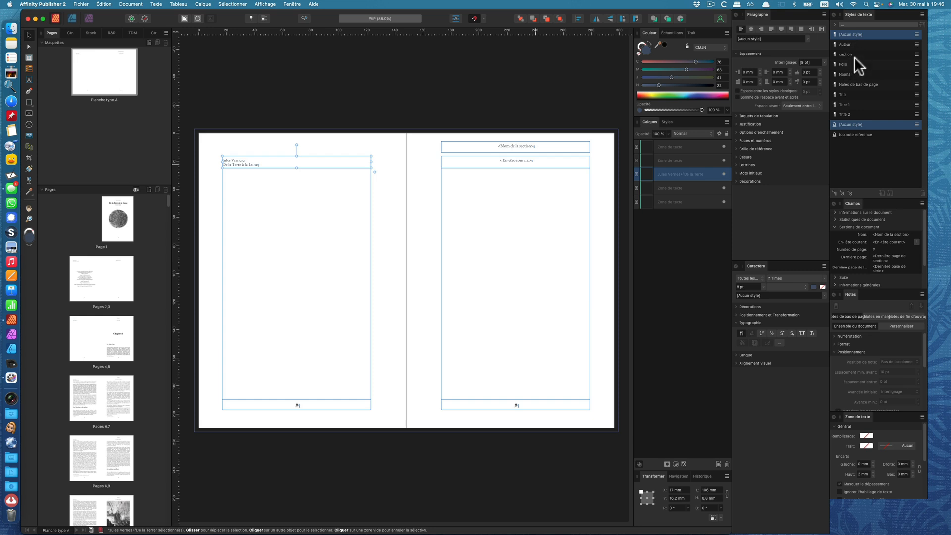
{"action": "left_click", "coordinate": [855, 72]}
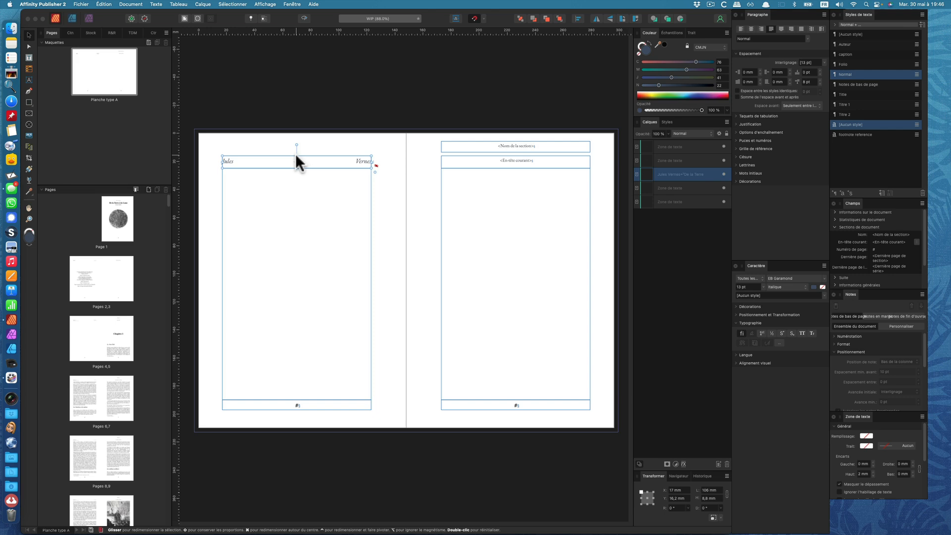
{"action": "left_click_drag", "start_coordinate": [297, 155], "coordinate": [297, 153]}
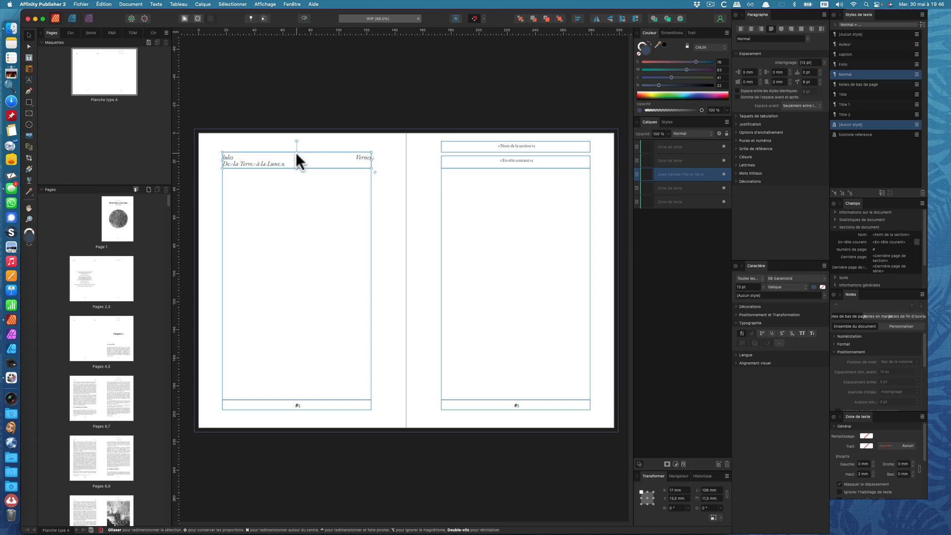
{"action": "left_click", "coordinate": [740, 29]}
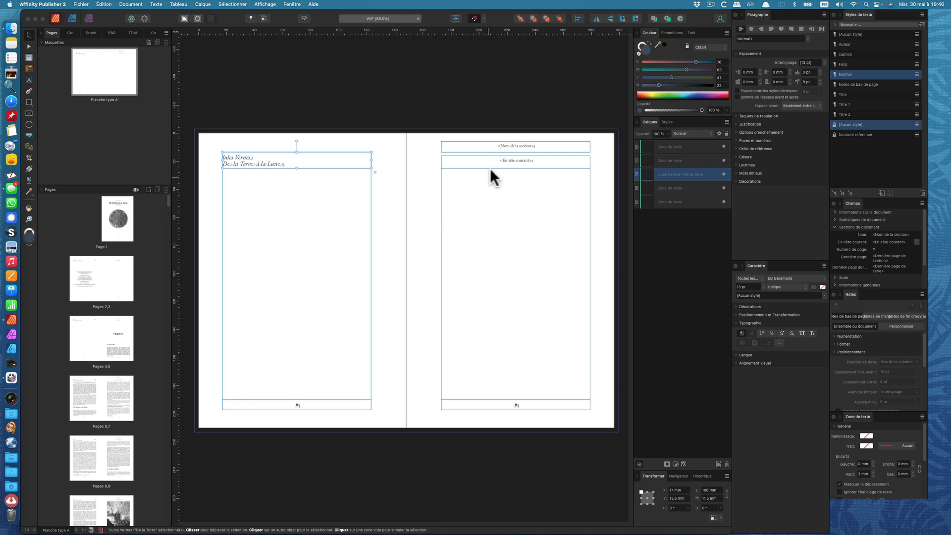
Step: Apply the Normal style to both the section name and running header frames on the right master page
{"action": "left_click", "coordinate": [504, 147]}
{"action": "left_click", "coordinate": [519, 159], "text": "shift"}
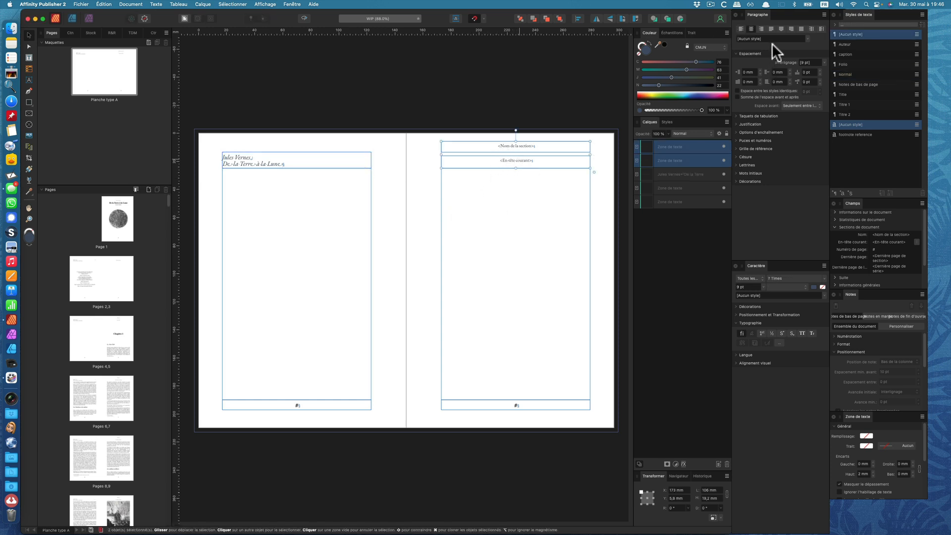
{"action": "left_click", "coordinate": [845, 74]}
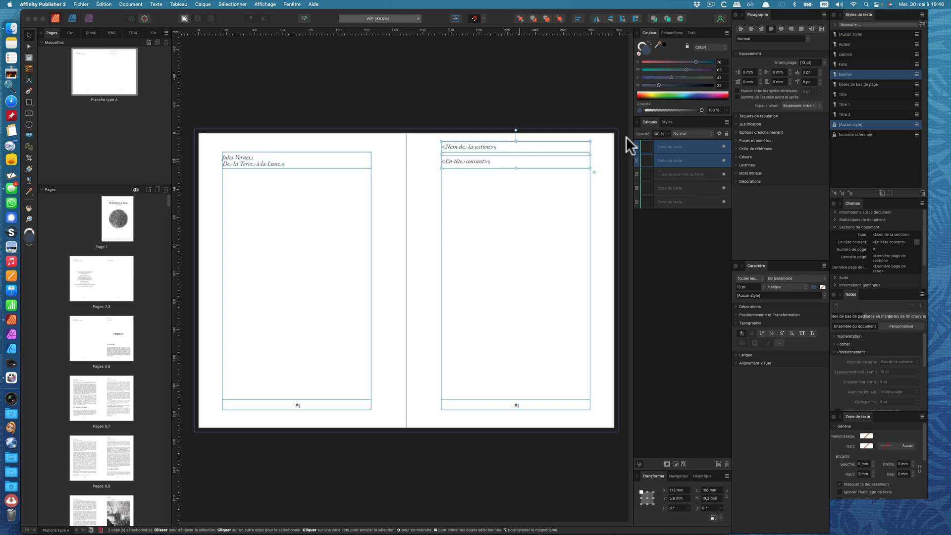
Step: Reduce and stack the right master page's two header frames directly together above the main frame, about 11 mm high in total
{"action": "left_click", "coordinate": [521, 149]}
{"action": "mouse_move", "coordinate": [516, 155]}
{"action": "left_mouse_down"}
{"action": "mouse_move", "coordinate": [534, 147]}
{"action": "mouse_move", "coordinate": [517, 164]}
{"action": "mouse_move", "coordinate": [530, 153]}
{"action": "left_mouse_up"}
{"action": "left_click", "coordinate": [524, 160]}
{"action": "left_click", "coordinate": [533, 147], "text": "shift"}
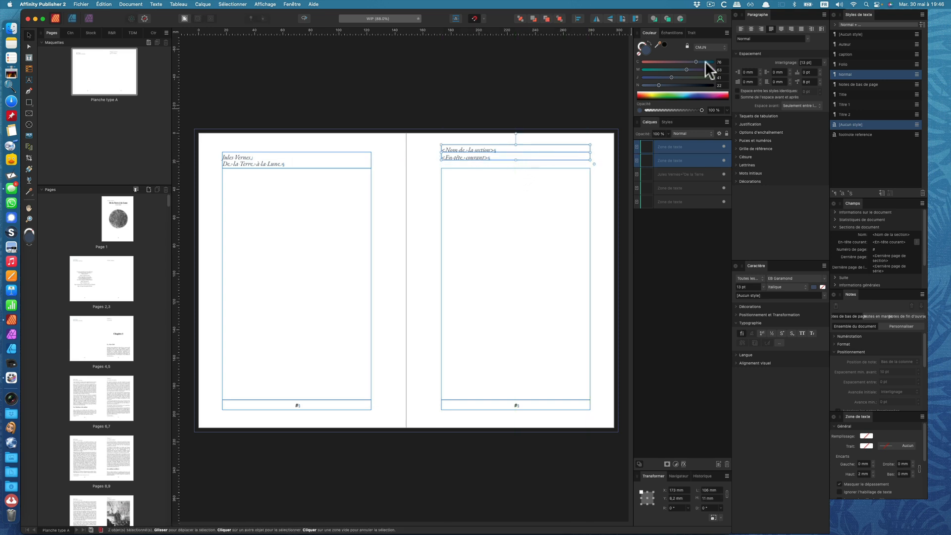
Step: Right-align the right master page's header text and move the left page's header frame up level with those frames
{"action": "left_click", "coordinate": [758, 28]}
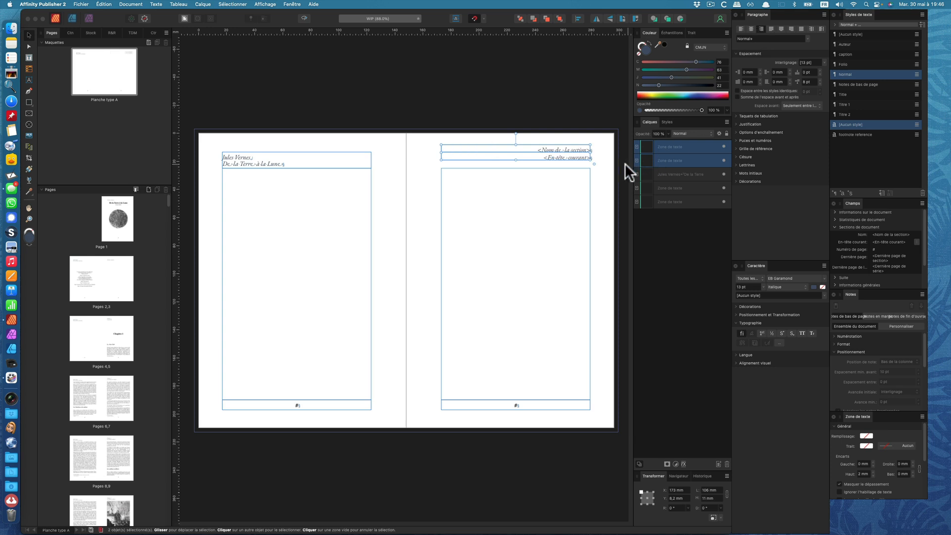
{"action": "left_click", "coordinate": [607, 168]}
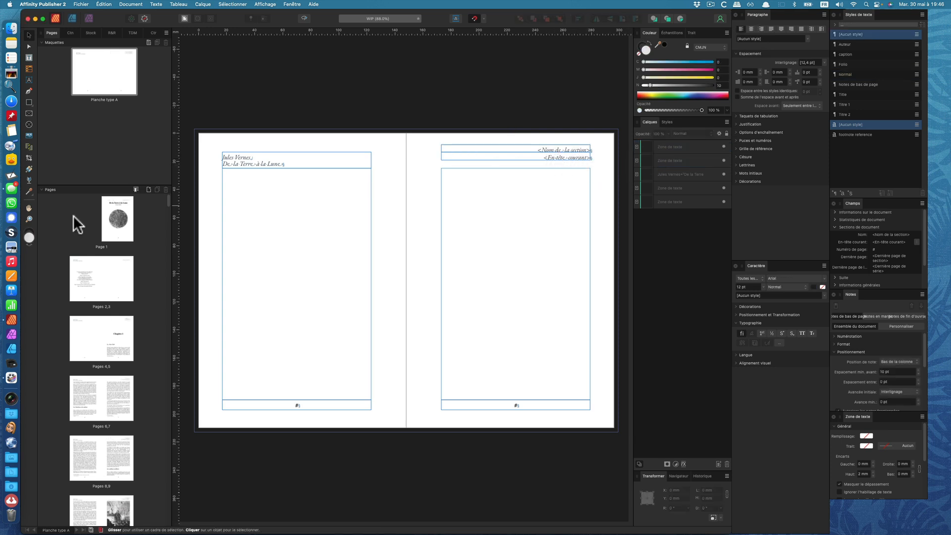
{"action": "left_click_drag", "start_coordinate": [357, 160], "coordinate": [356, 150]}
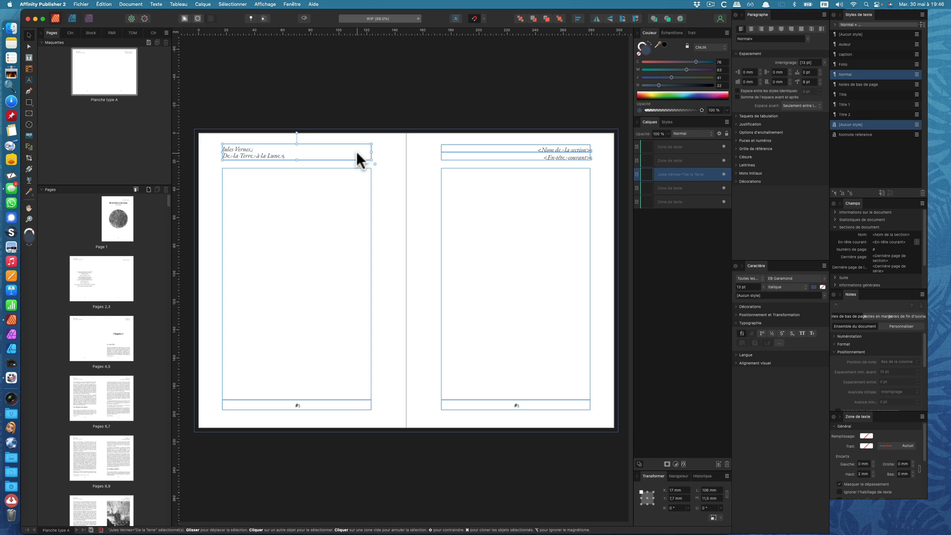
Step: Draw a horizontal 1 pt line about 93 mm long under the left master header and copy it under the right header
{"action": "left_click", "coordinate": [28, 90]}
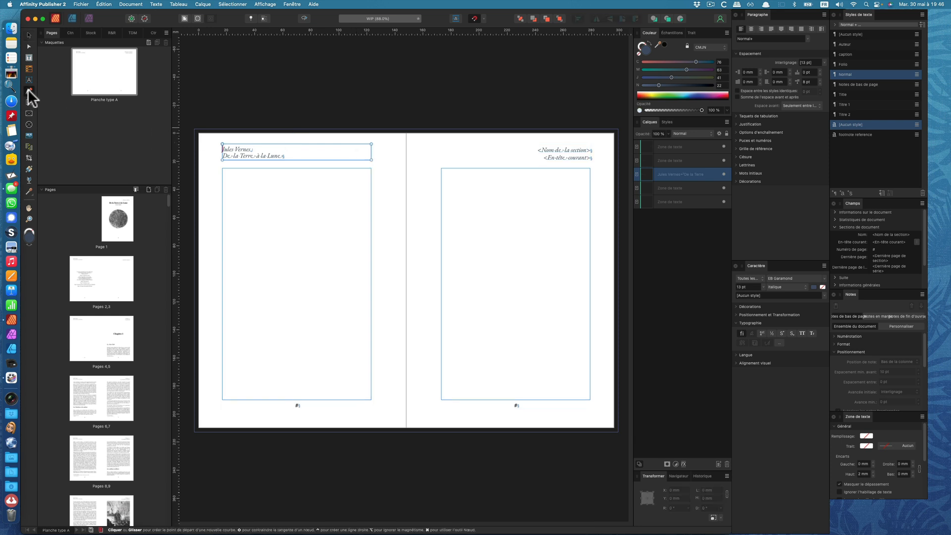
{"action": "left_click", "coordinate": [371, 165]}
{"action": "left_click", "coordinate": [241, 165]}
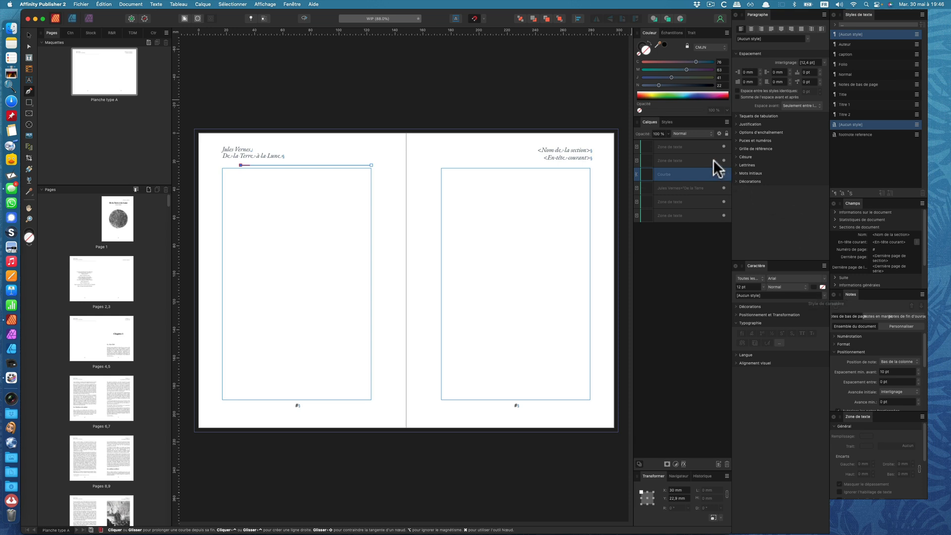
{"action": "left_click", "coordinate": [692, 31]}
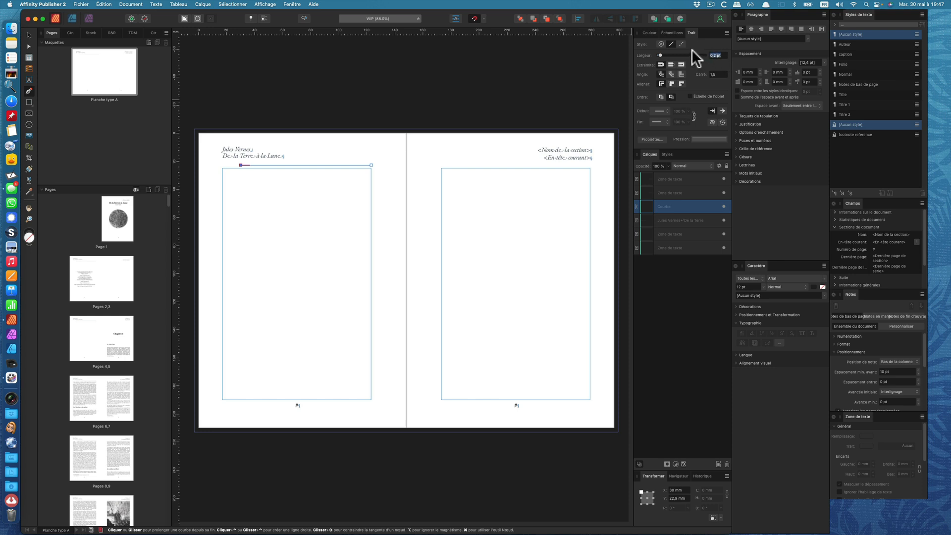
{"action": "type", "text": "1"}
{"action": "key", "text": "Return"}
{"action": "left_click", "coordinate": [30, 33]}
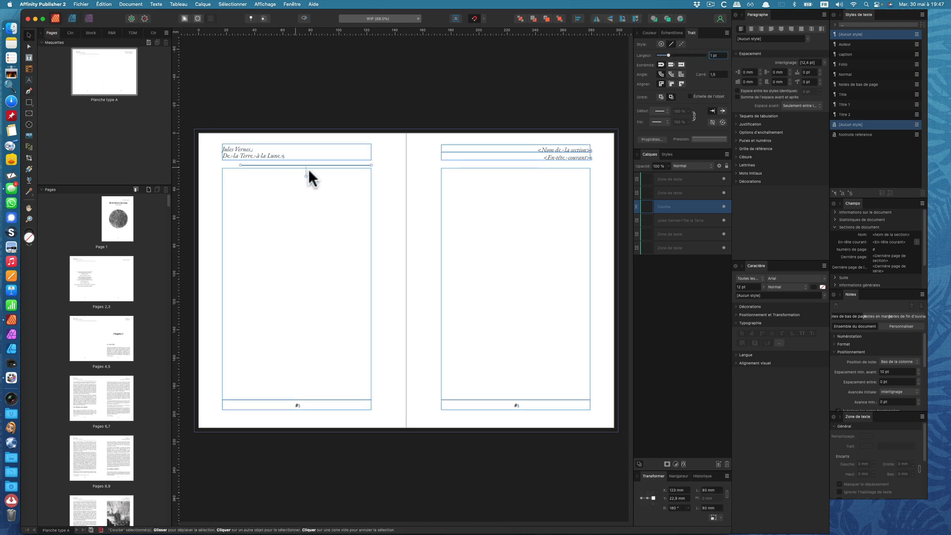
{"action": "left_click_drag", "start_coordinate": [364, 163], "coordinate": [545, 165]}
{"action": "left_click", "coordinate": [548, 176]}
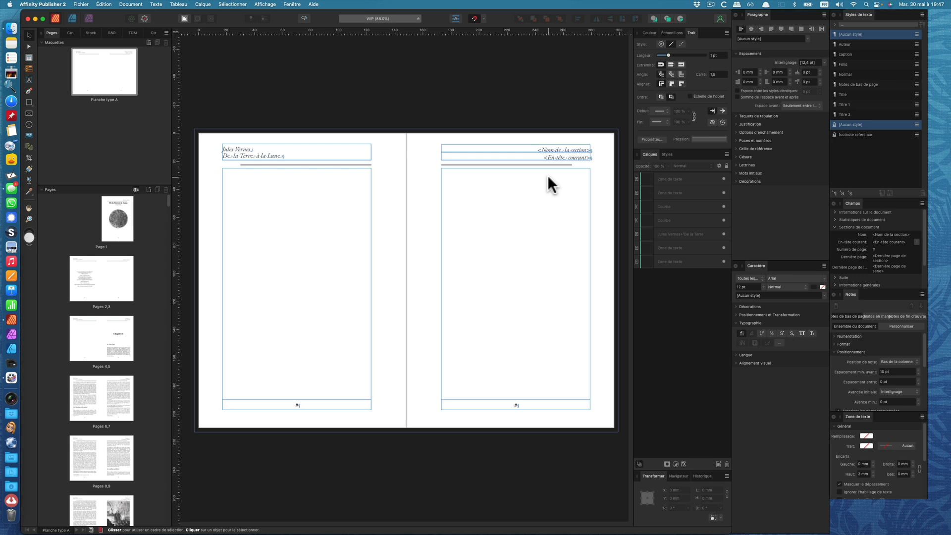
Step: Place bullet-bw.svg about 9 mm wide beyond the outer end of the right header line and duplicate it just below
{"action": "left_click", "coordinate": [81, 4]}
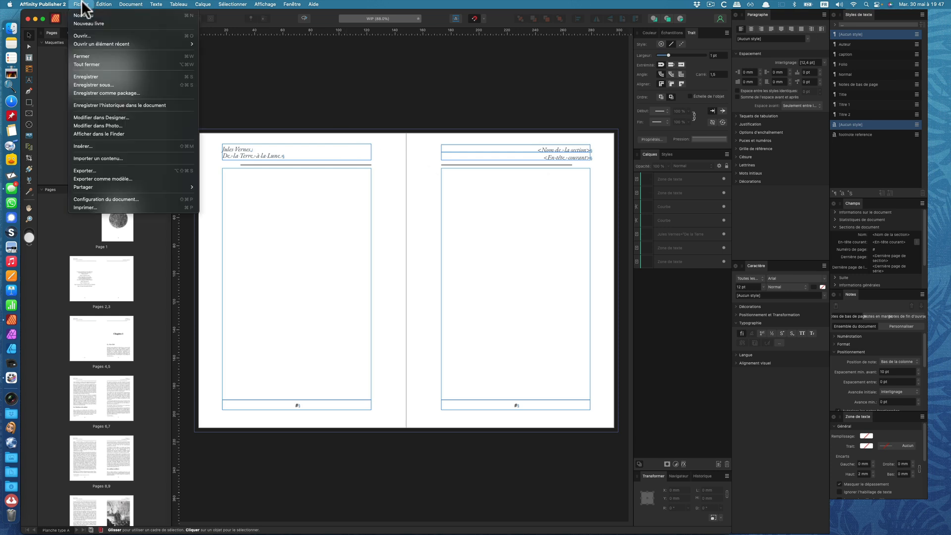
{"action": "left_click", "coordinate": [93, 145]}
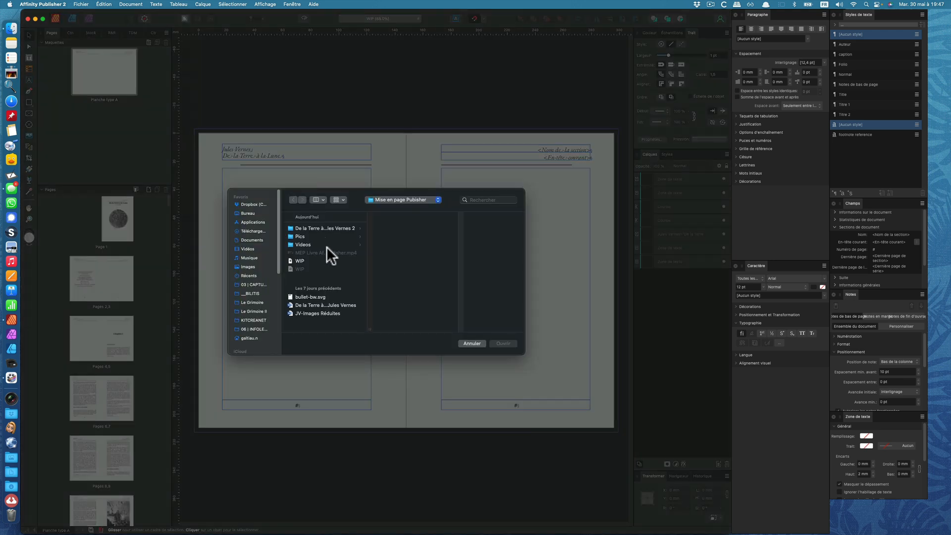
{"action": "left_click", "coordinate": [329, 296]}
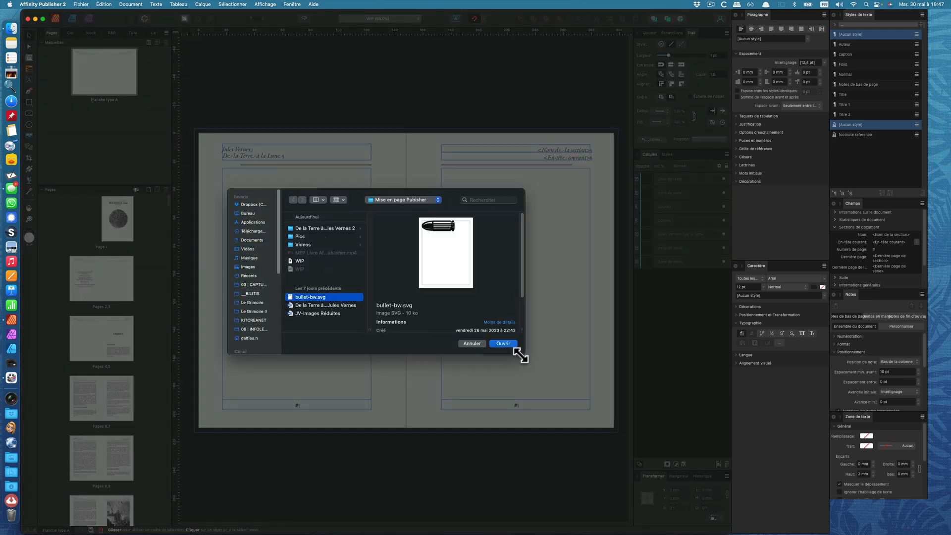
{"action": "left_click", "coordinate": [508, 342]}
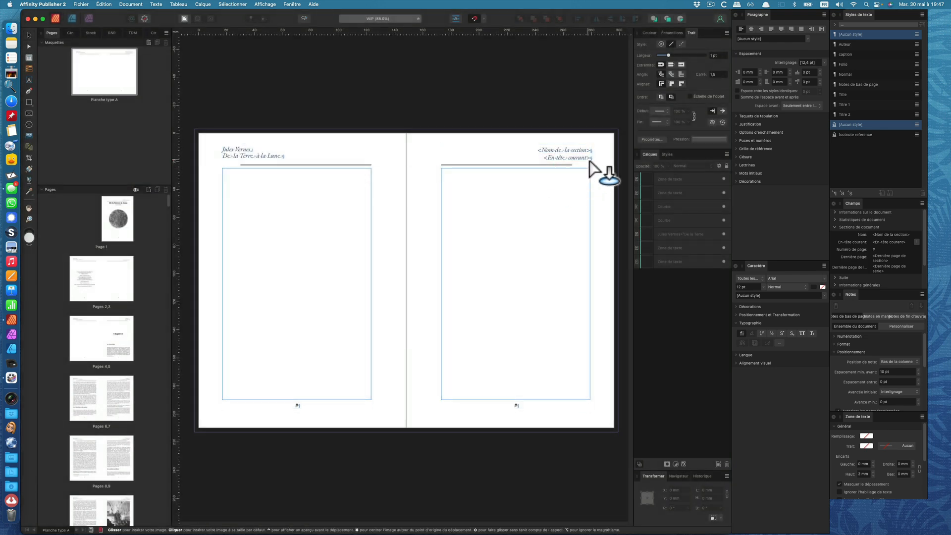
{"action": "scroll", "coordinate": [592, 171], "scroll_direction": "up", "scroll_amount": 3}
{"action": "scroll", "coordinate": [592, 171], "scroll_direction": "up", "scroll_amount": 4}
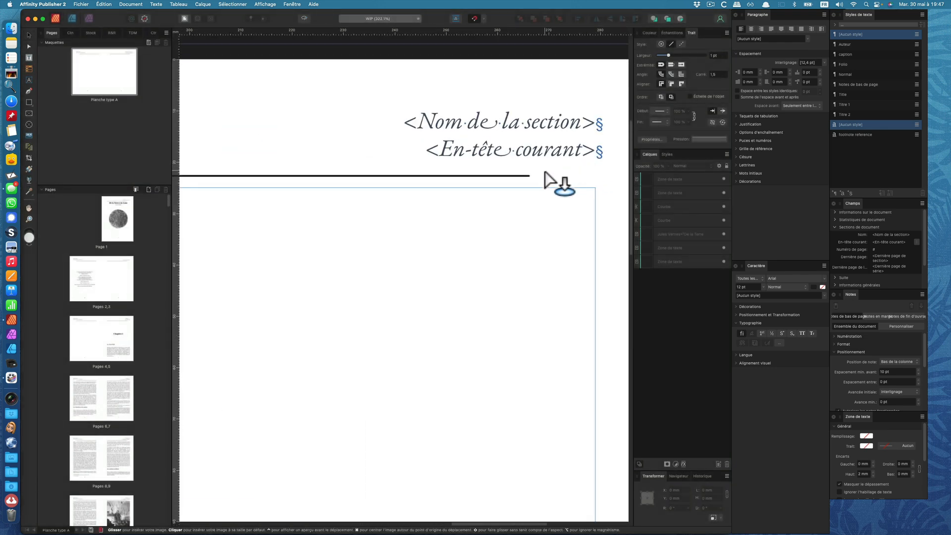
{"action": "mouse_move", "coordinate": [552, 175]}
{"action": "left_mouse_down"}
{"action": "mouse_move", "coordinate": [584, 187]}
{"action": "mouse_move", "coordinate": [567, 177]}
{"action": "mouse_move", "coordinate": [560, 199]}
{"action": "left_mouse_up"}
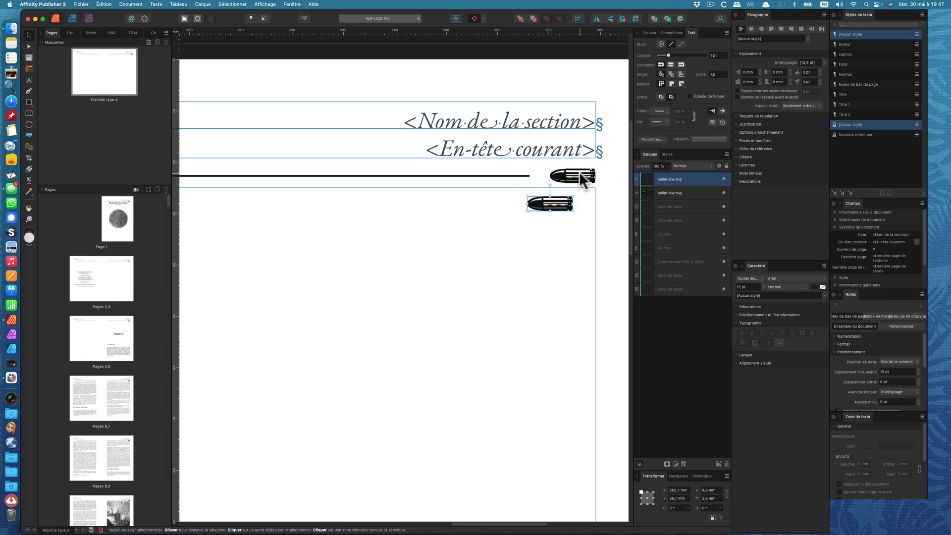
Step: Flip the bullet beside the right header line horizontally and move the copy to the left header line's outer end, at X 17 mm
{"action": "left_click", "coordinate": [594, 17]}
{"action": "mouse_move", "coordinate": [563, 175]}
{"action": "left_mouse_down"}
{"action": "mouse_move", "coordinate": [545, 174]}
{"action": "mouse_move", "coordinate": [569, 175]}
{"action": "left_mouse_up"}
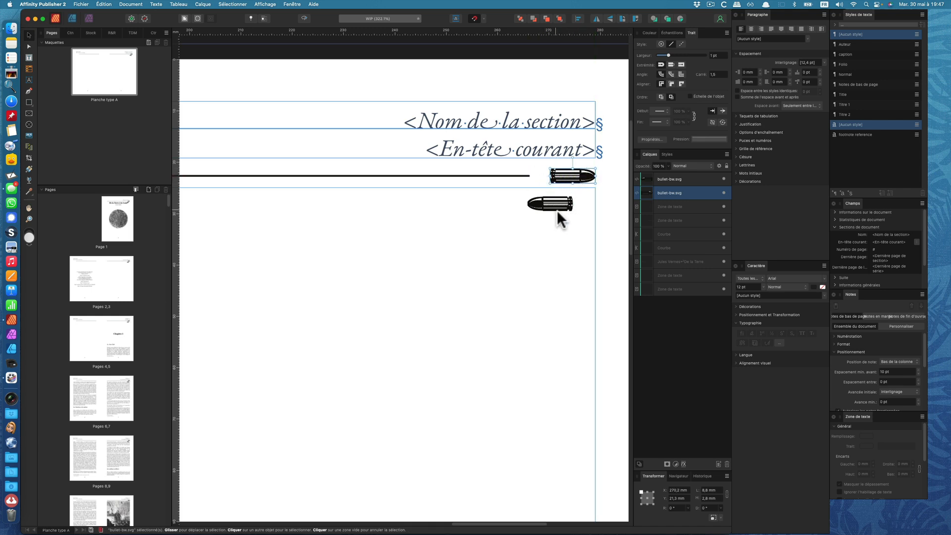
{"action": "scroll", "coordinate": [557, 211], "scroll_direction": "down", "scroll_amount": 5}
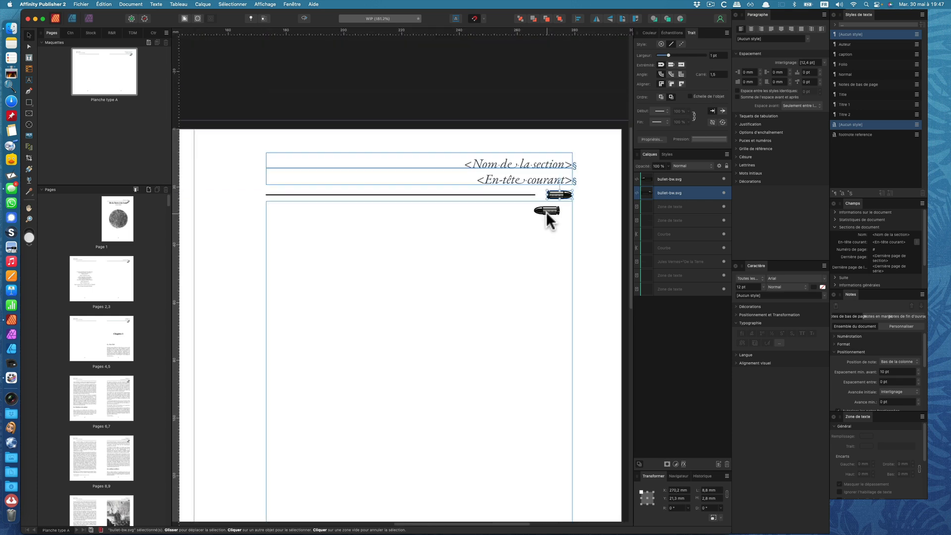
{"action": "scroll", "coordinate": [547, 213], "scroll_direction": "down", "scroll_amount": 5}
{"action": "left_click_drag", "start_coordinate": [461, 232], "coordinate": [550, 234]}
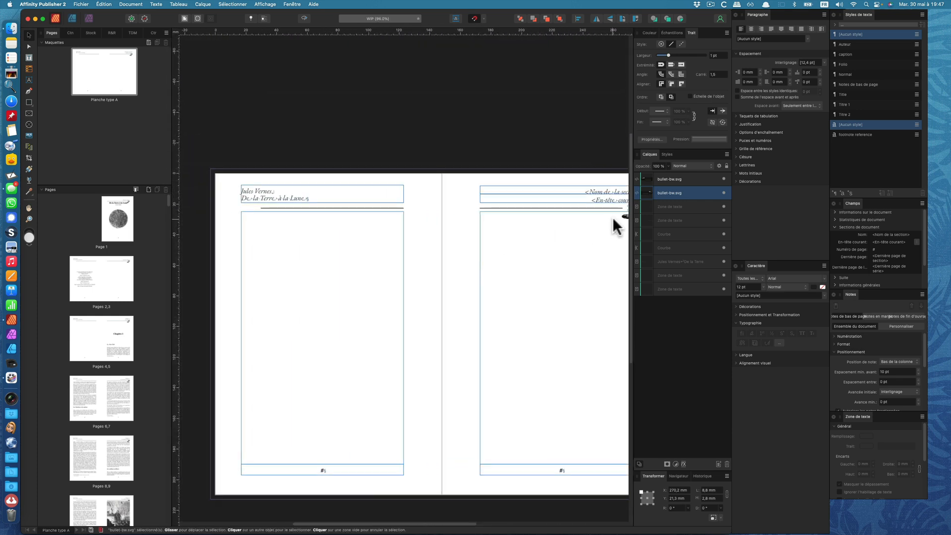
{"action": "left_click_drag", "start_coordinate": [626, 216], "coordinate": [346, 210]}
{"action": "scroll", "coordinate": [243, 206], "scroll_direction": "up", "scroll_amount": 15}
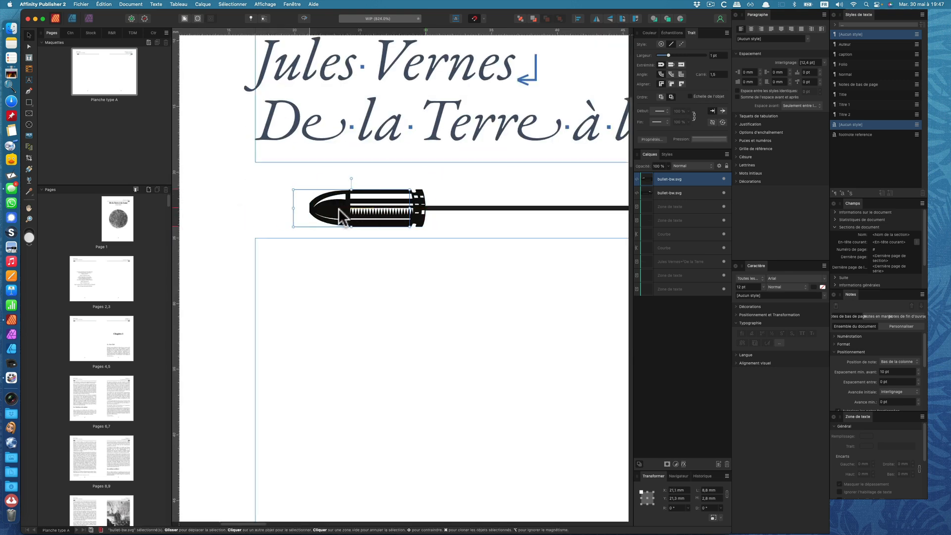
{"action": "key", "text": "super+z"}
{"action": "scroll", "coordinate": [346, 208], "scroll_direction": "down", "scroll_amount": 7}
{"action": "scroll", "coordinate": [347, 208], "scroll_direction": "down", "scroll_amount": 5}
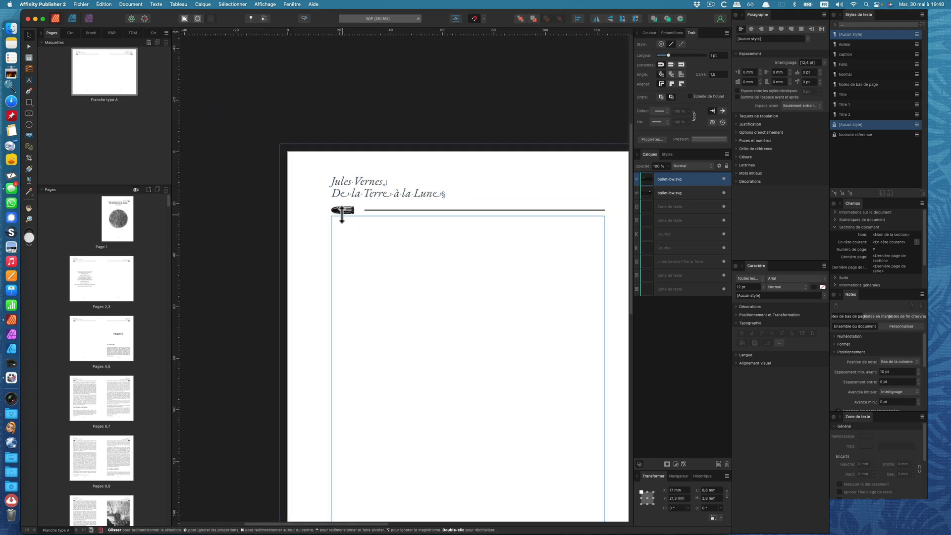
Step: Preview the spread of pages 4 and 5 without guides, and correct the author's name to "Jules Verne" in the left master header
{"action": "double_click", "coordinate": [101, 365]}
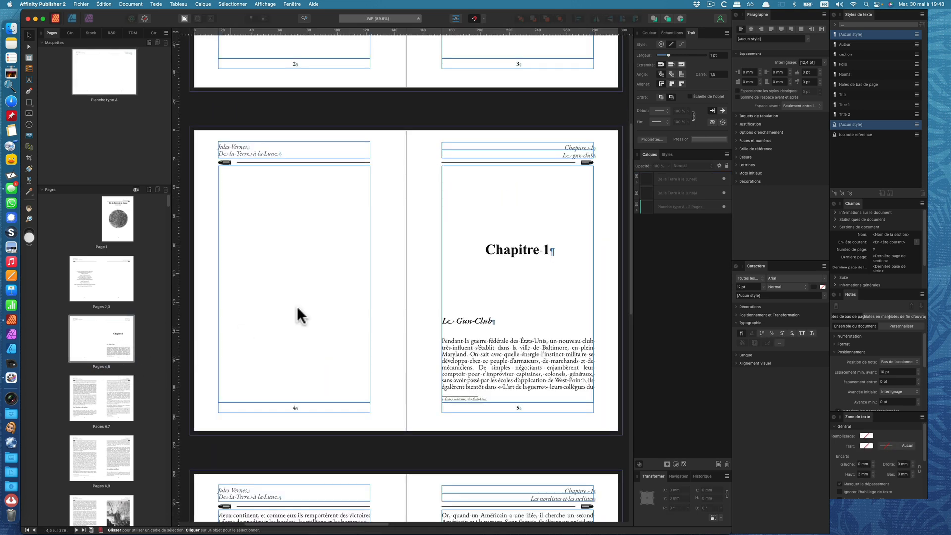
{"action": "key", "text": "w"}
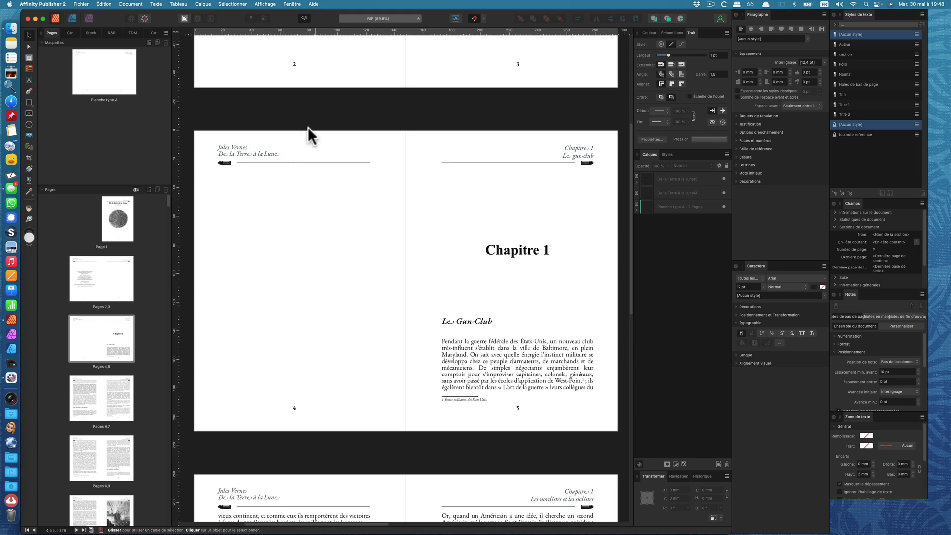
{"action": "double_click", "coordinate": [244, 147]}
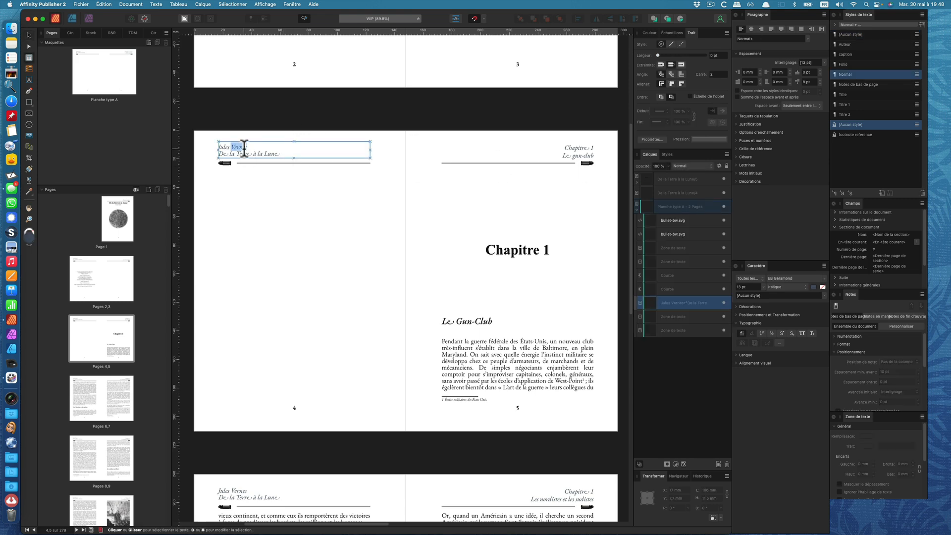
{"action": "double_click", "coordinate": [95, 97]}
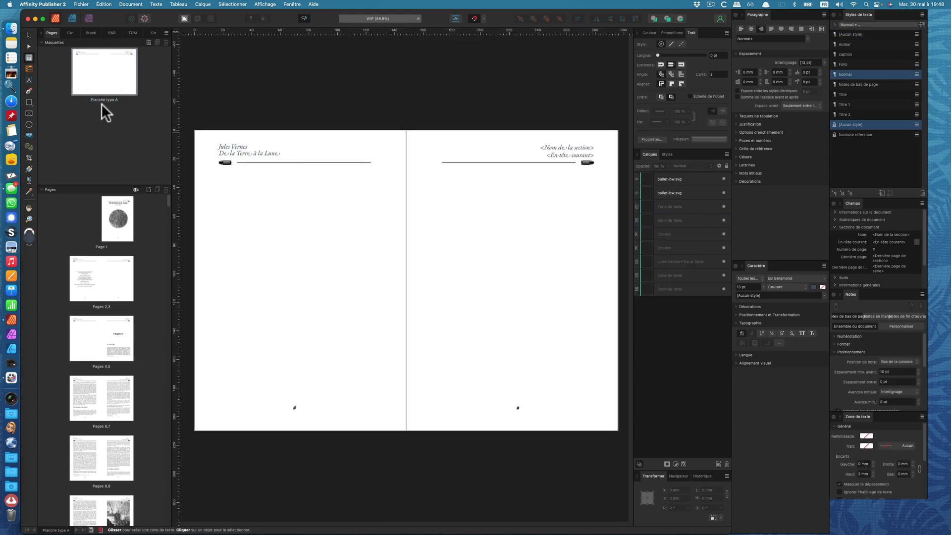
{"action": "left_click", "coordinate": [255, 147]}
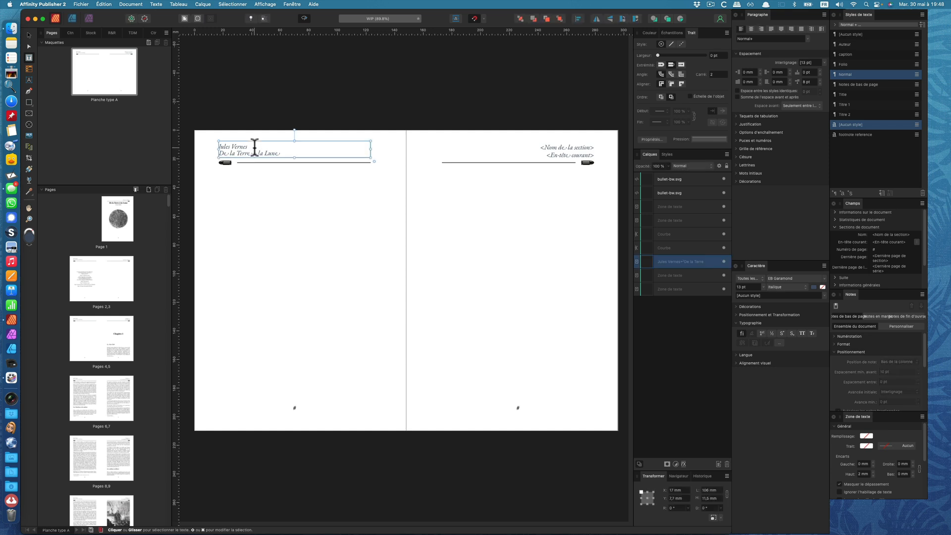
{"action": "key", "text": "Escape"}
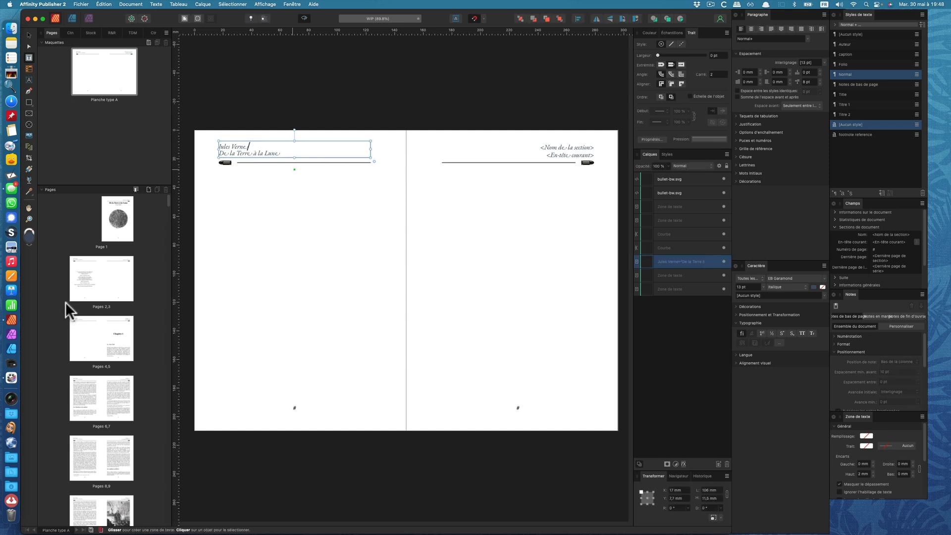
Step: Reopen the spread of pages 4 and 5 and check the finished headers on it and the following spread
{"action": "double_click", "coordinate": [105, 362]}
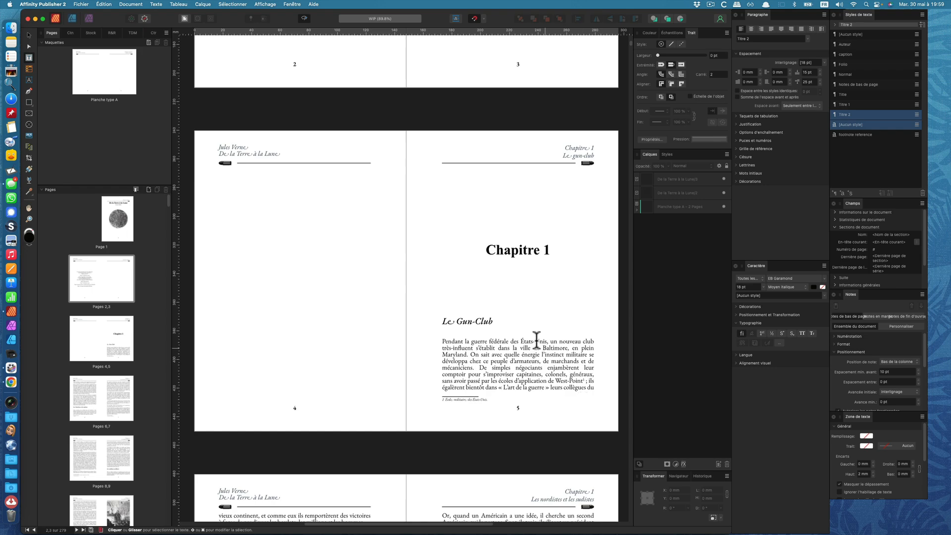
{"action": "scroll", "coordinate": [504, 332], "scroll_direction": "down", "scroll_amount": 1}
{"action": "scroll", "coordinate": [504, 332], "scroll_direction": "down", "scroll_amount": 1}
{"action": "scroll", "coordinate": [504, 332], "scroll_direction": "up", "scroll_amount": 2}
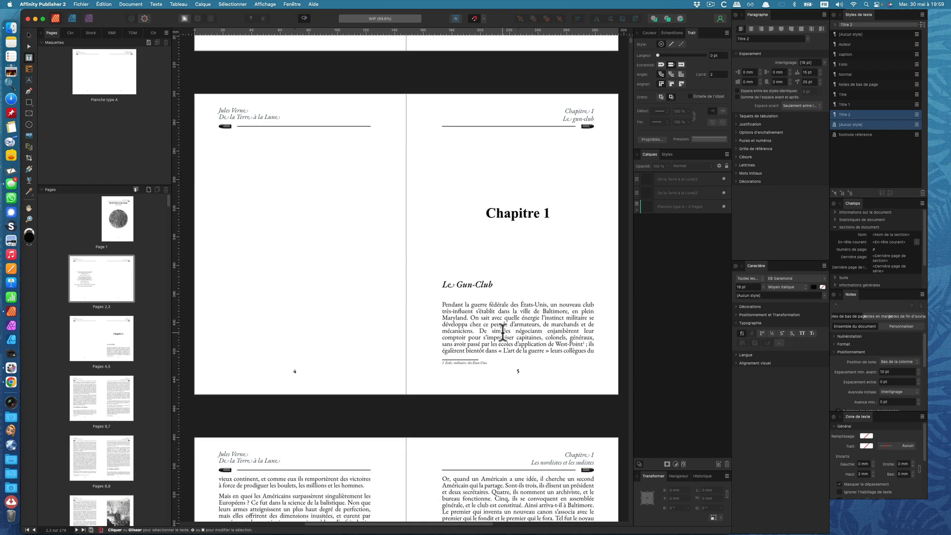
Step: Insert a trial heading "test" in the Titre 2 style after the paragraph ending in "circonstance." on page 7
{"action": "scroll", "coordinate": [503, 333], "scroll_direction": "down", "scroll_amount": 5}
{"action": "scroll", "coordinate": [501, 334], "scroll_direction": "down", "scroll_amount": 9}
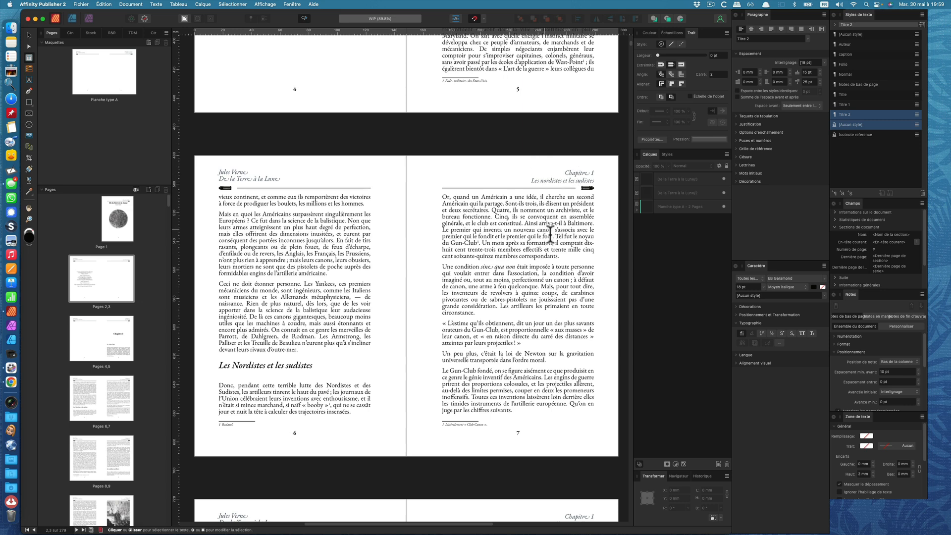
{"action": "left_click", "coordinate": [494, 311]}
{"action": "key", "text": "Return"}
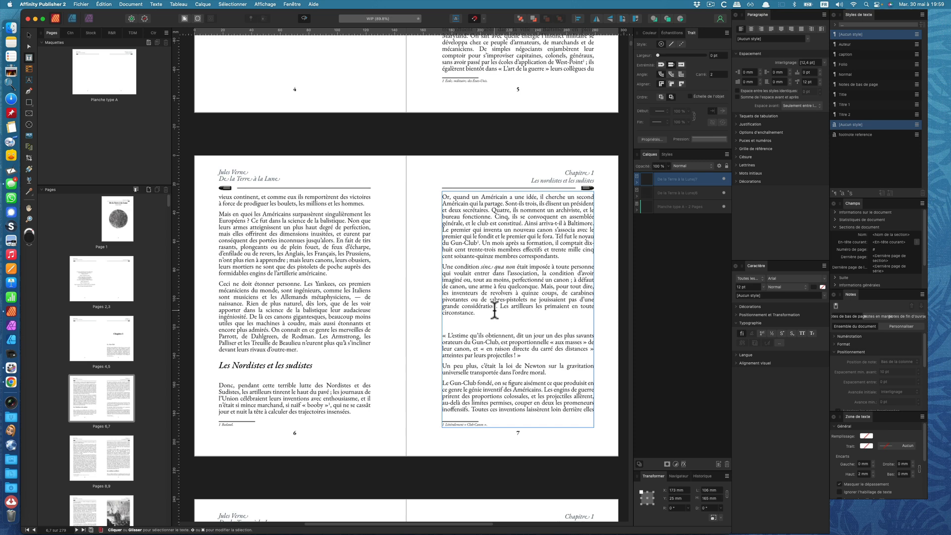
{"action": "left_click", "coordinate": [852, 113]}
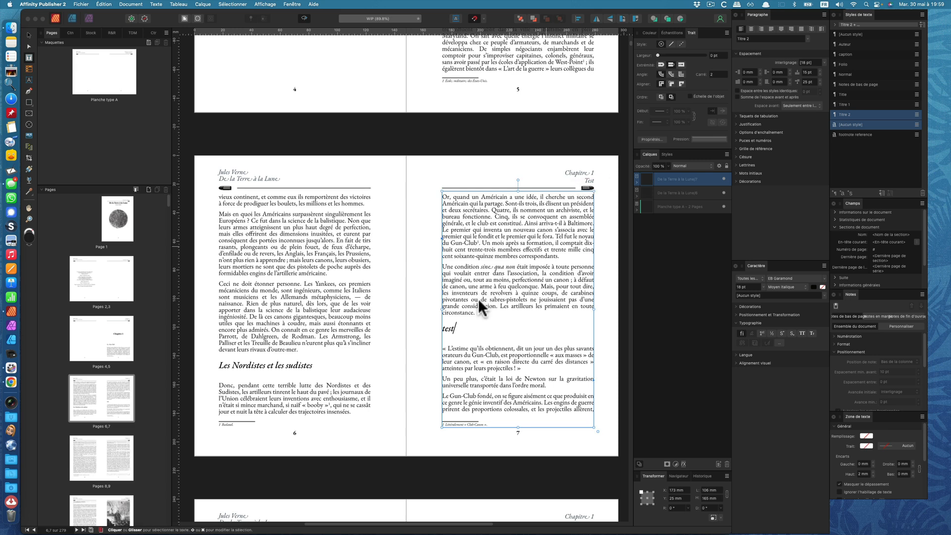
Step: Insert another "test" heading in the Titre 2 style above the paragraph beginning "Ceci ne doit étonner personne" on page 6
{"action": "left_click", "coordinate": [344, 274]}
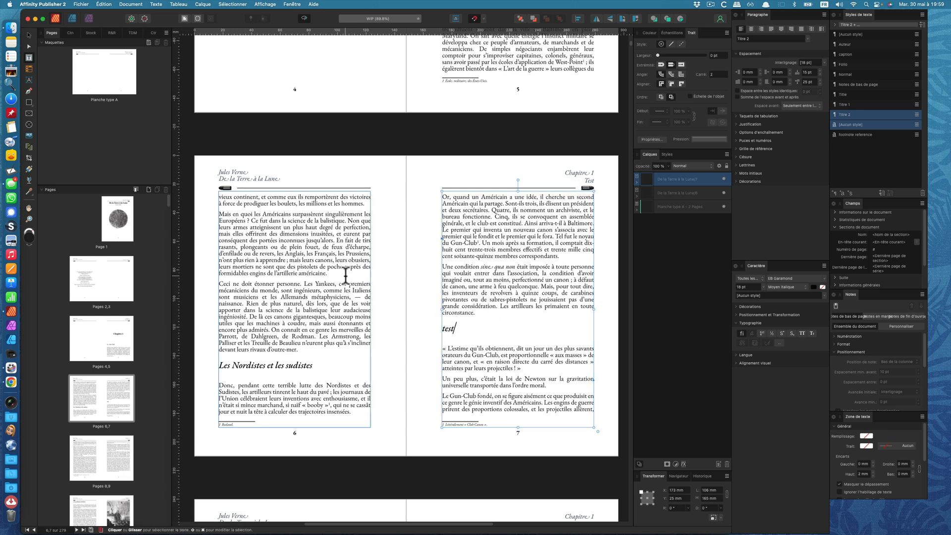
{"action": "key", "text": "Return"}
{"action": "type", "text": "test"}
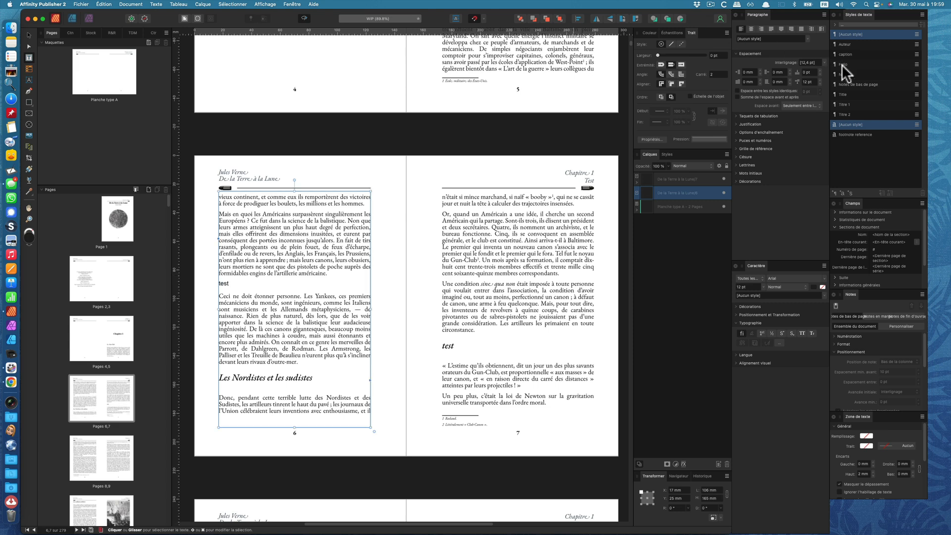
{"action": "left_click", "coordinate": [854, 114]}
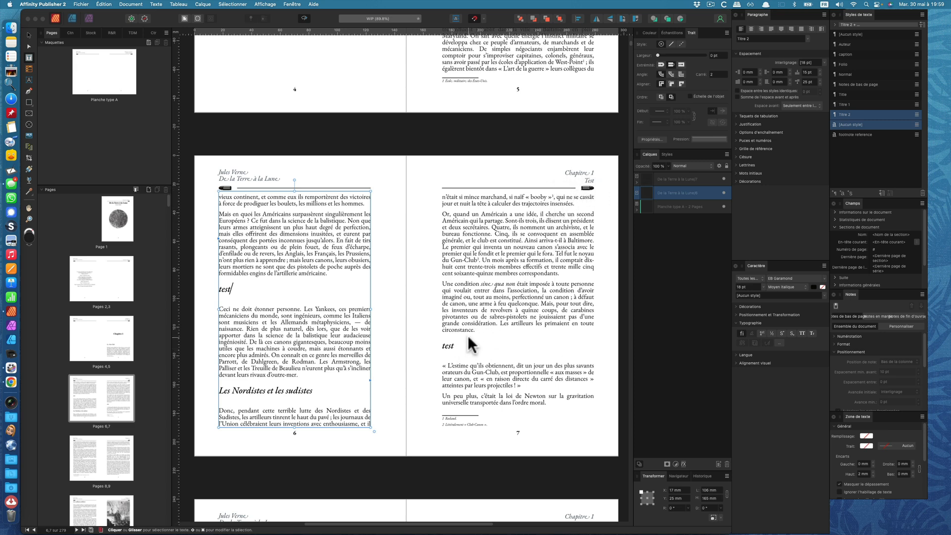
Step: Merge the author and book title into one line, "Jules Verne – De la Terre à la Lune", in the master's left header
{"action": "double_click", "coordinate": [105, 97]}
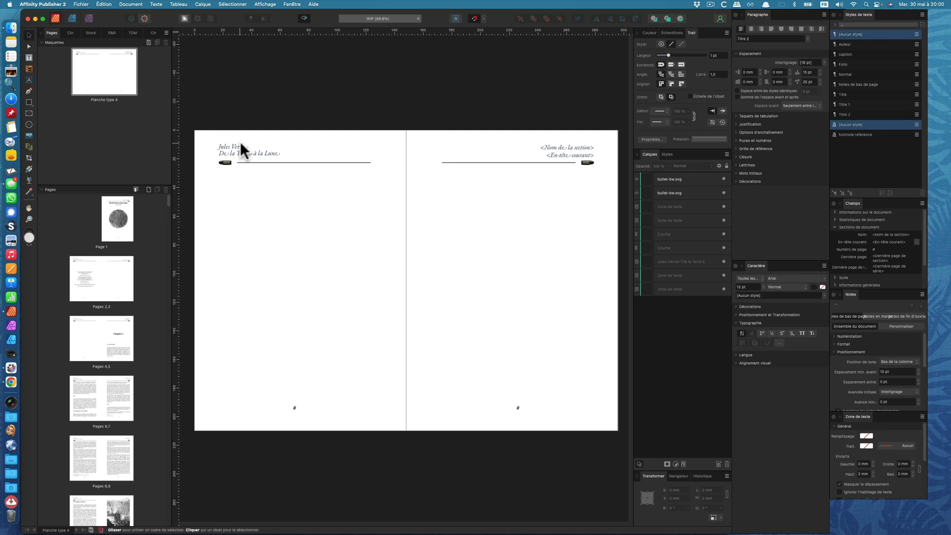
{"action": "left_click", "coordinate": [256, 145]}
{"action": "left_click", "coordinate": [257, 147]}
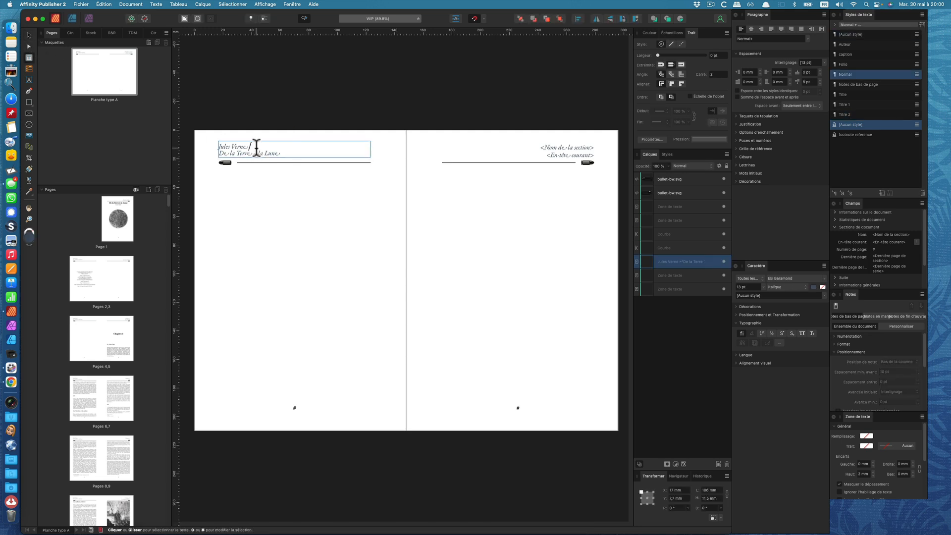
{"action": "key", "text": "Delete"}
{"action": "left_click", "coordinate": [295, 157]}
{"action": "double_click", "coordinate": [294, 158]}
Step: Copy the running-header field frame from the master's right page to below the left header line of text, and left-align it
{"action": "left_click", "coordinate": [28, 35]}
{"action": "left_click", "coordinate": [578, 157]}
{"action": "left_click_drag", "start_coordinate": [579, 156], "coordinate": [360, 154]}
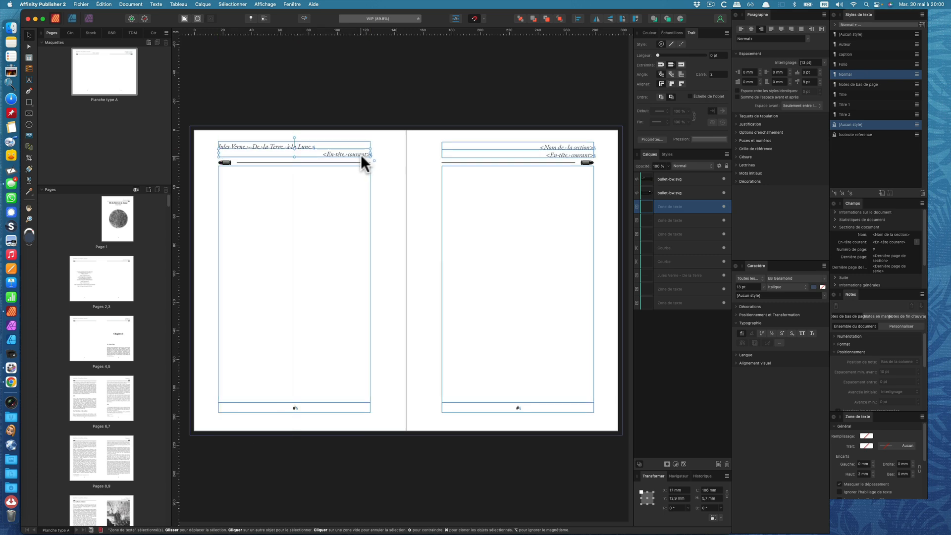
{"action": "left_click", "coordinate": [740, 27]}
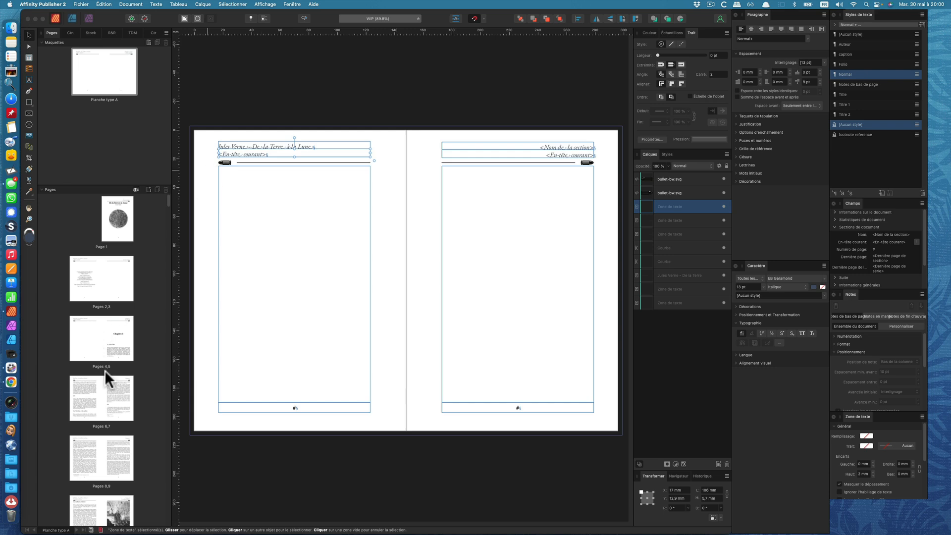
Step: Reopen the spread of pages 6 and 7 and delete the "test" heading with its paragraph from page 6
{"action": "double_click", "coordinate": [100, 424]}
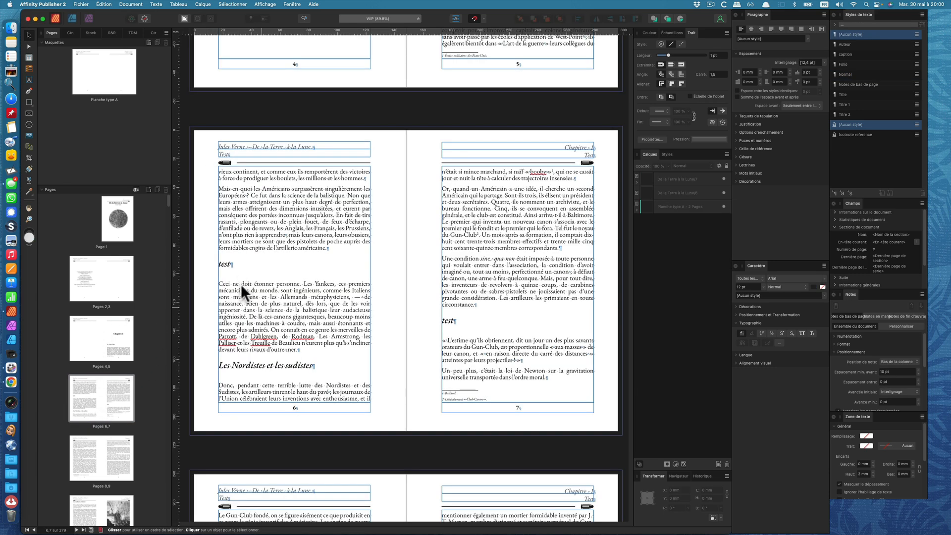
{"action": "double_click", "coordinate": [227, 263]}
{"action": "double_click", "coordinate": [226, 265]}
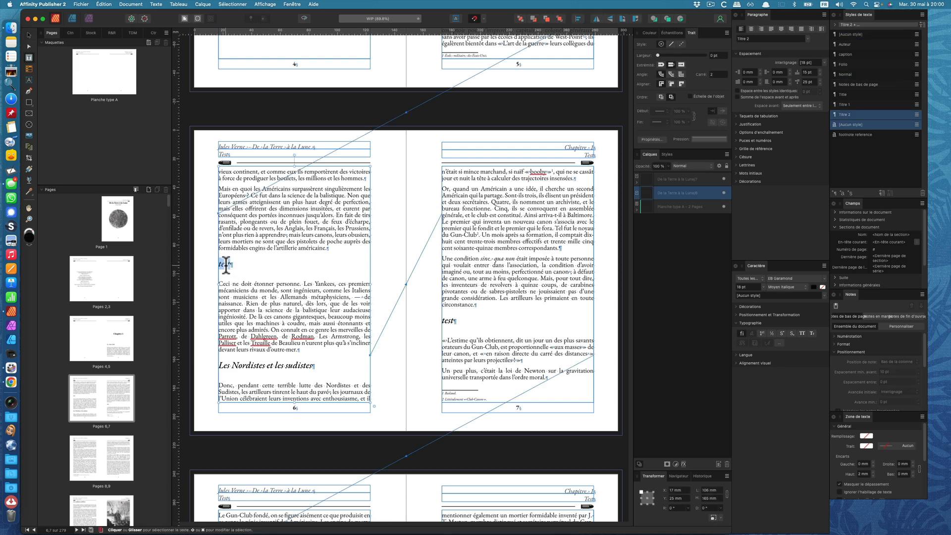
{"action": "key", "text": "BackSpace"}
{"action": "key", "text": "BackSpace"}
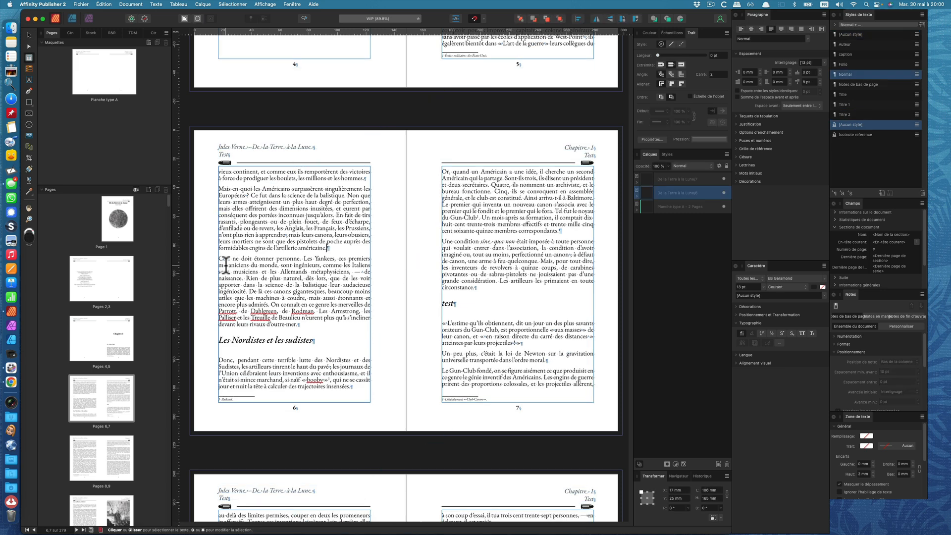
{"action": "key", "text": "Escape"}
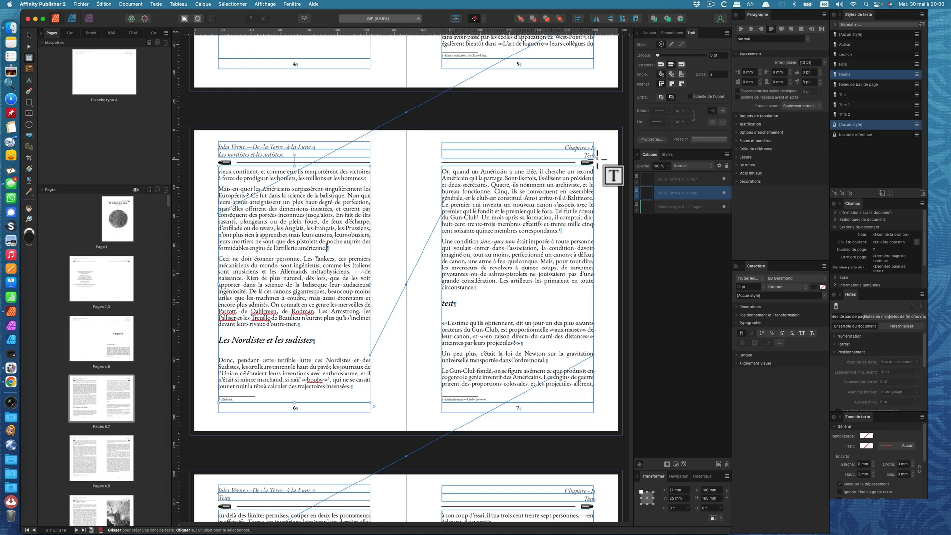
Step: Delete the "test" heading and its empty paragraph from page 7
{"action": "scroll", "coordinate": [568, 248], "scroll_direction": "down", "scroll_amount": 2}
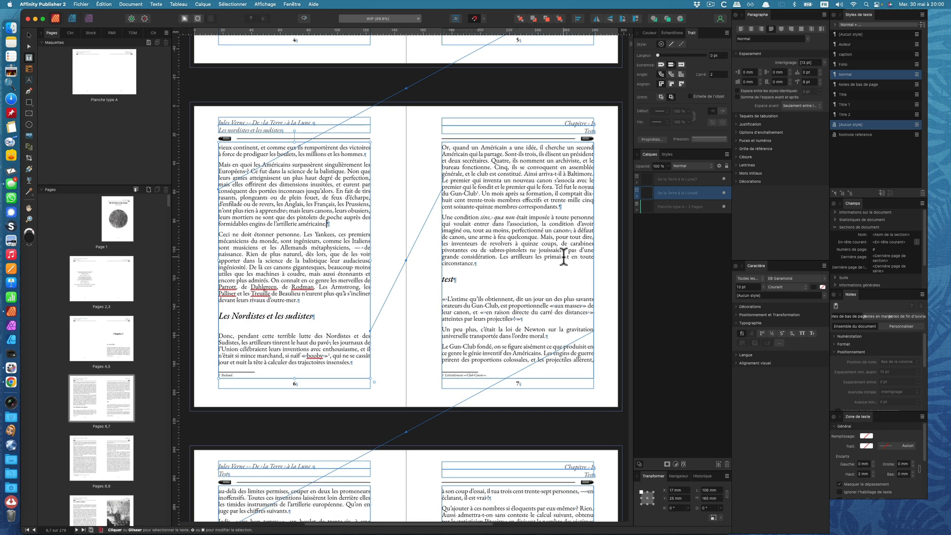
{"action": "left_click", "coordinate": [494, 278]}
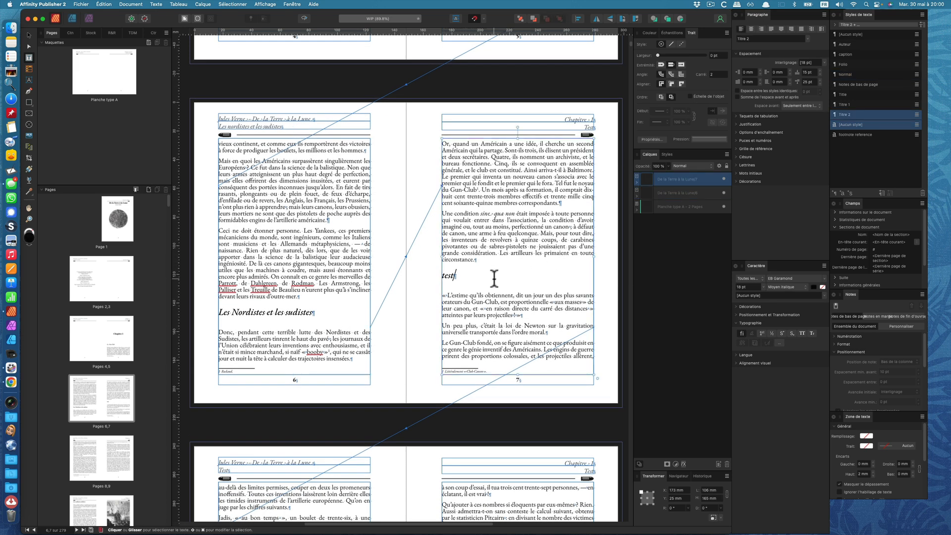
{"action": "key", "text": "BackSpace"}
{"action": "key", "text": "BackSpace"}
{"action": "key", "text": "BackSpace"}
{"action": "key", "text": "BackSpace"}
{"action": "key", "text": "BackSpace"}
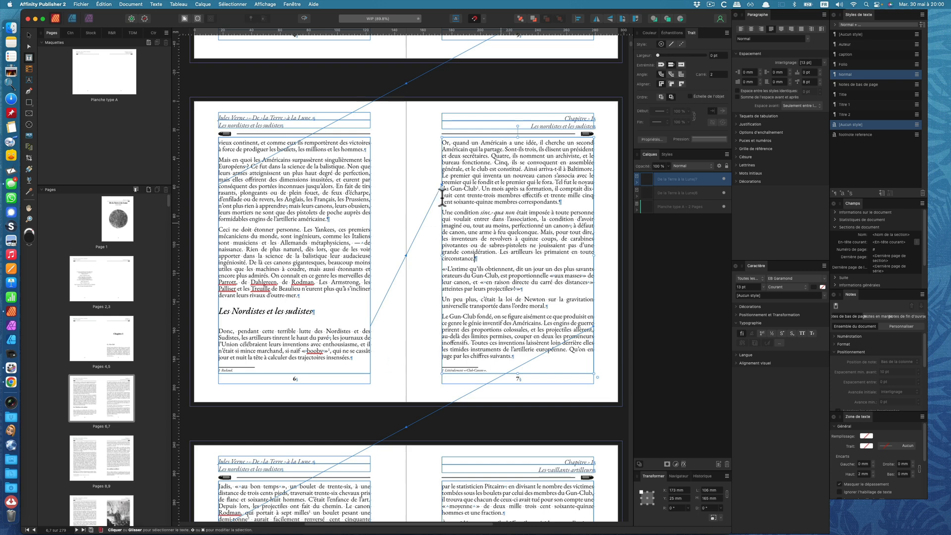
Step: Check the section names and running headers on both sides of the spreads from page 6 through the start of Chapitre 2
{"action": "scroll", "coordinate": [468, 259], "scroll_direction": "down", "scroll_amount": 10}
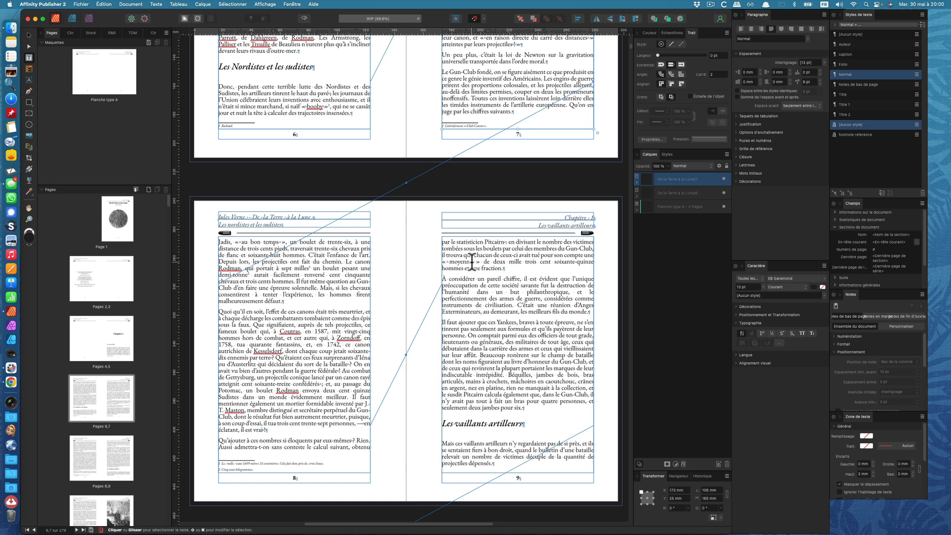
{"action": "scroll", "coordinate": [471, 261], "scroll_direction": "up", "scroll_amount": 3}
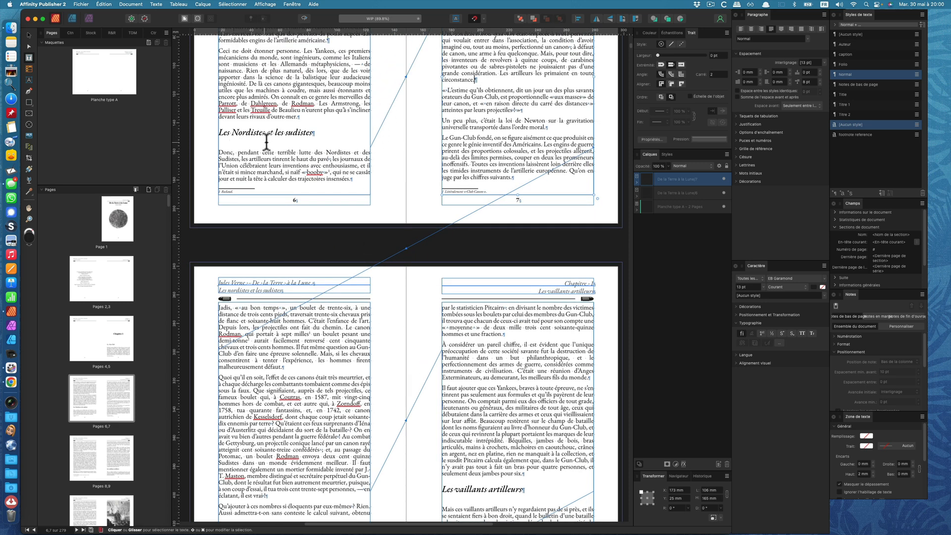
{"action": "scroll", "coordinate": [273, 149], "scroll_direction": "up", "scroll_amount": 3}
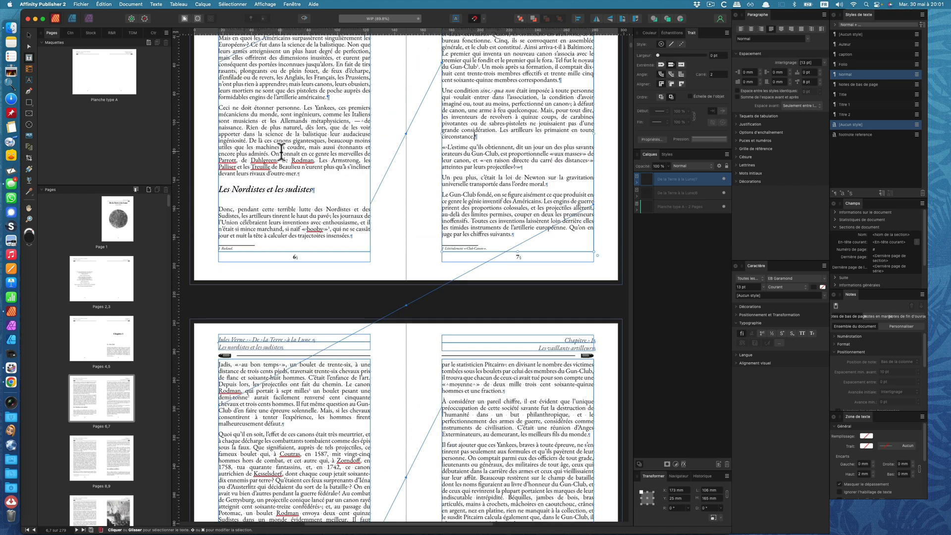
{"action": "scroll", "coordinate": [281, 151], "scroll_direction": "up", "scroll_amount": 4}
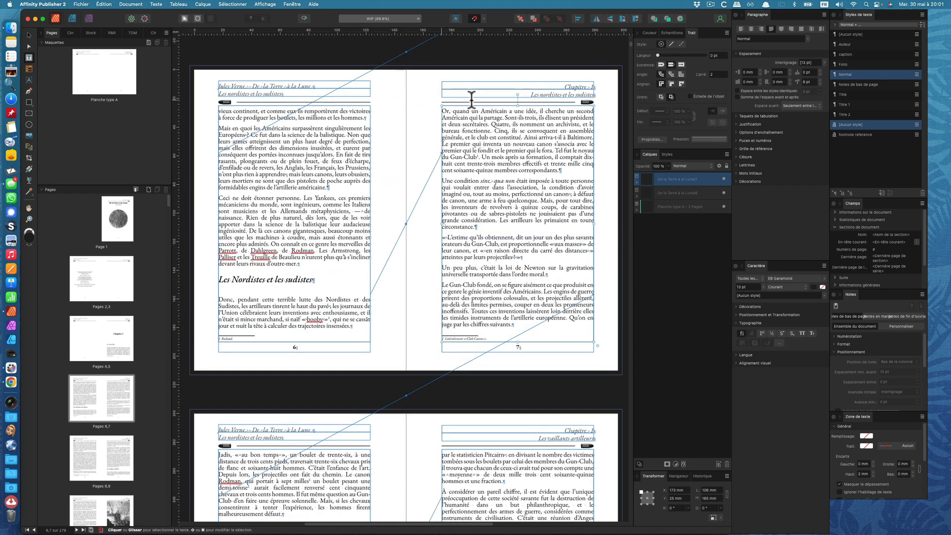
{"action": "scroll", "coordinate": [456, 208], "scroll_direction": "down", "scroll_amount": 2}
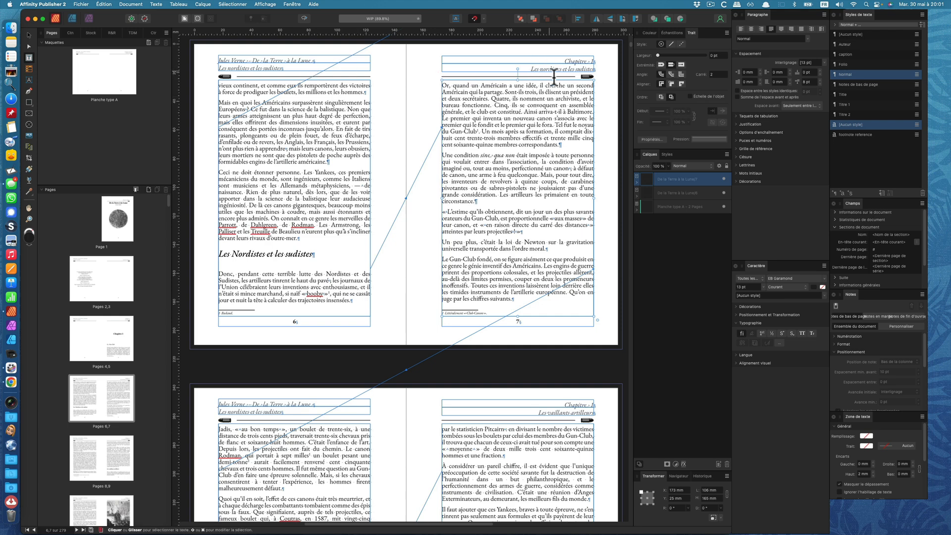
{"action": "scroll", "coordinate": [429, 318], "scroll_direction": "down", "scroll_amount": 10}
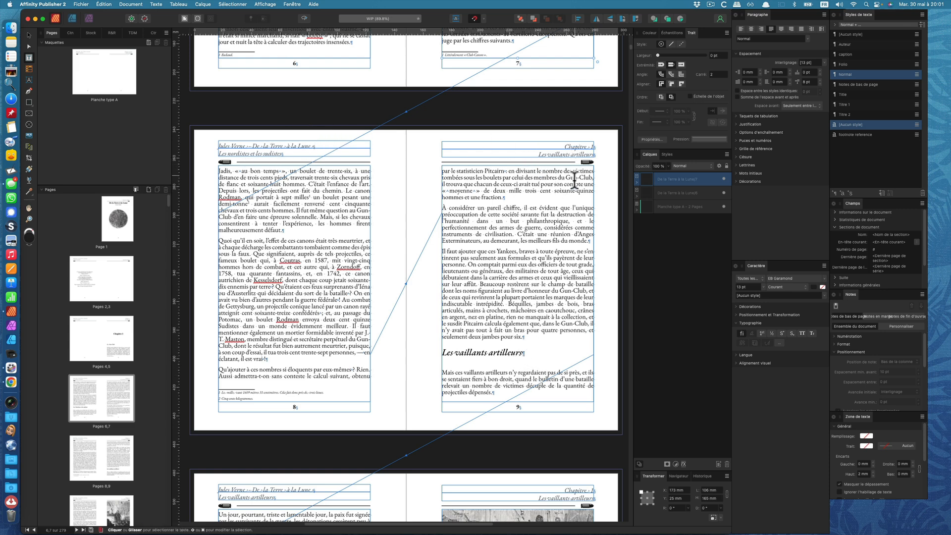
{"action": "scroll", "coordinate": [540, 239], "scroll_direction": "down", "scroll_amount": 6}
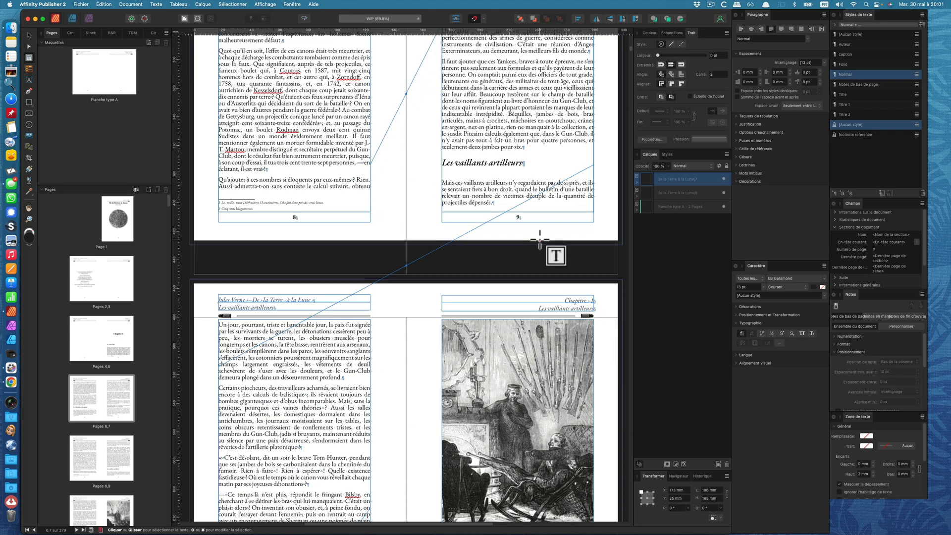
{"action": "scroll", "coordinate": [540, 239], "scroll_direction": "down", "scroll_amount": 20}
{"action": "scroll", "coordinate": [539, 241], "scroll_direction": "down", "scroll_amount": 20}
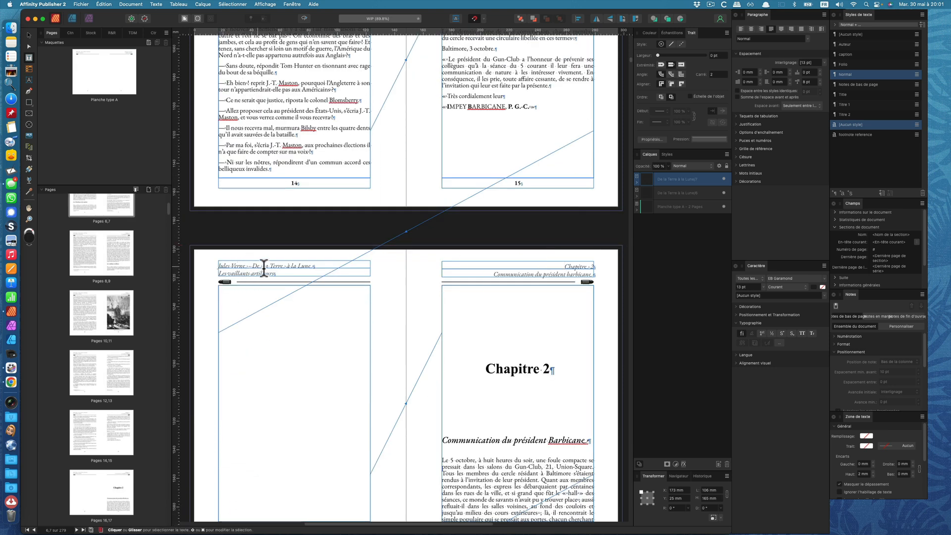
{"action": "scroll", "coordinate": [362, 200], "scroll_direction": "up", "scroll_amount": 1}
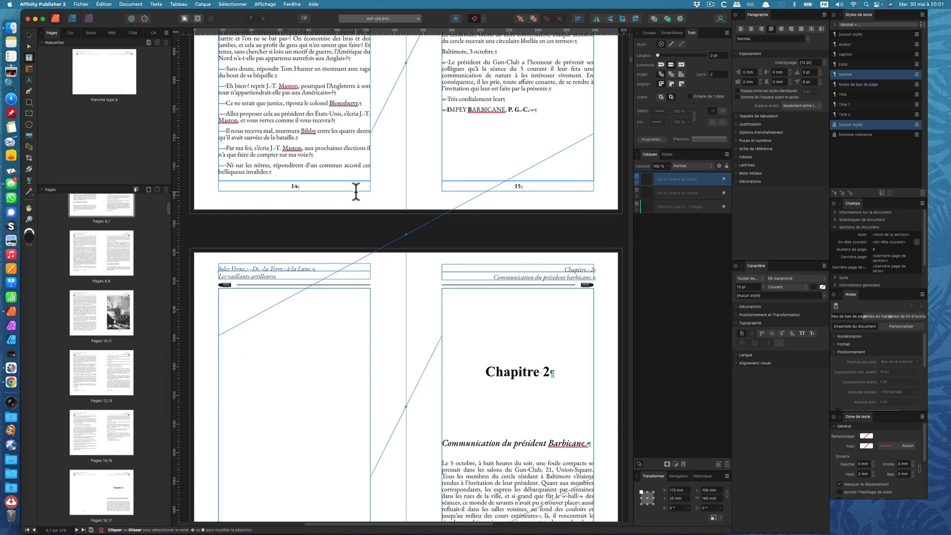
{"action": "scroll", "coordinate": [387, 182], "scroll_direction": "up", "scroll_amount": 2}
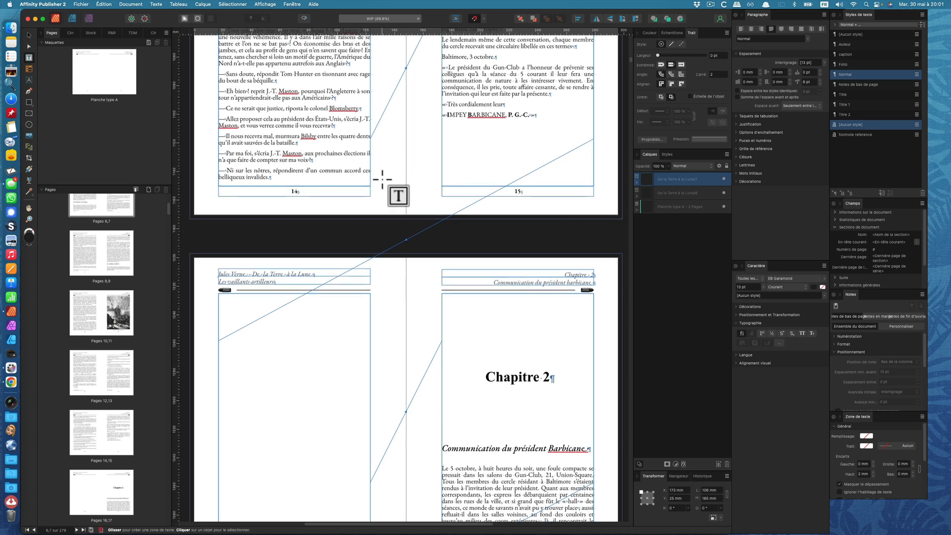
{"action": "scroll", "coordinate": [382, 179], "scroll_direction": "down", "scroll_amount": 6}
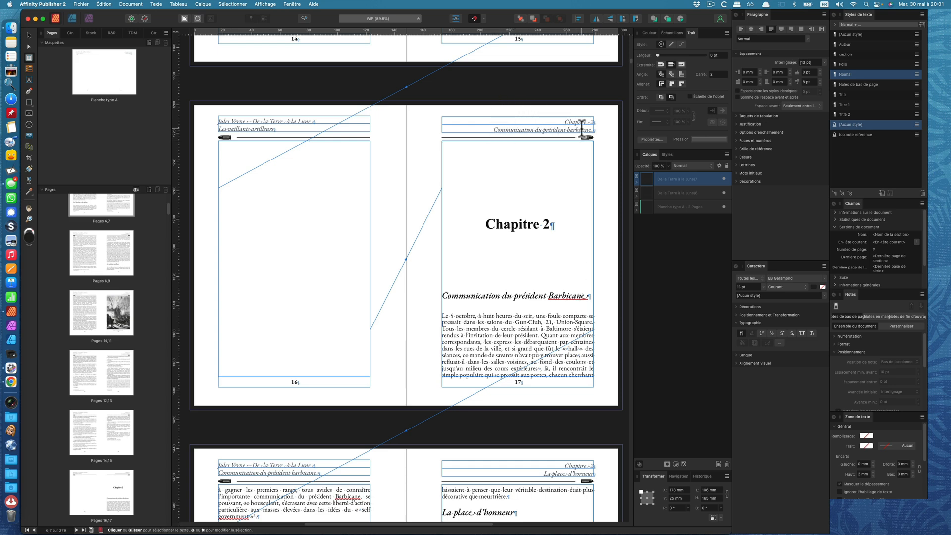
{"action": "scroll", "coordinate": [583, 128], "scroll_direction": "down", "scroll_amount": 6}
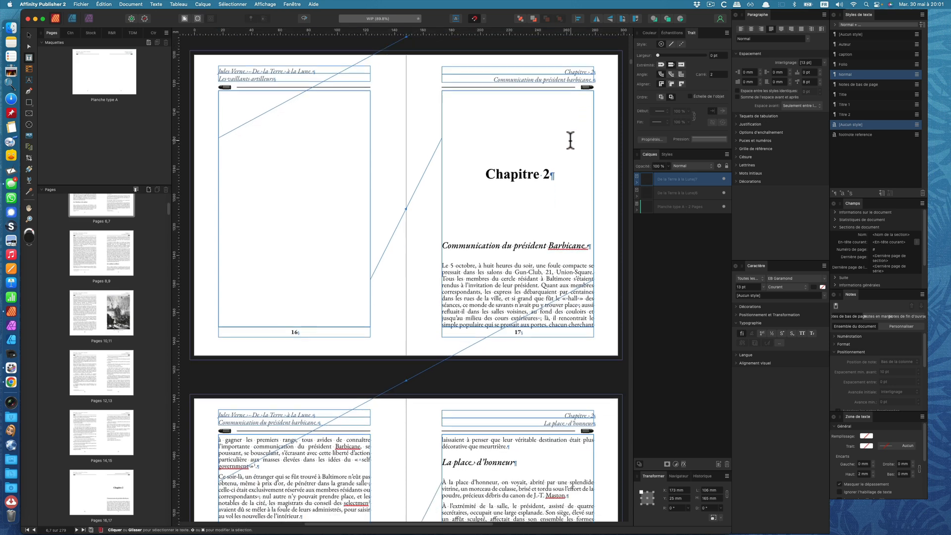
{"action": "scroll", "coordinate": [561, 143], "scroll_direction": "down", "scroll_amount": 3}
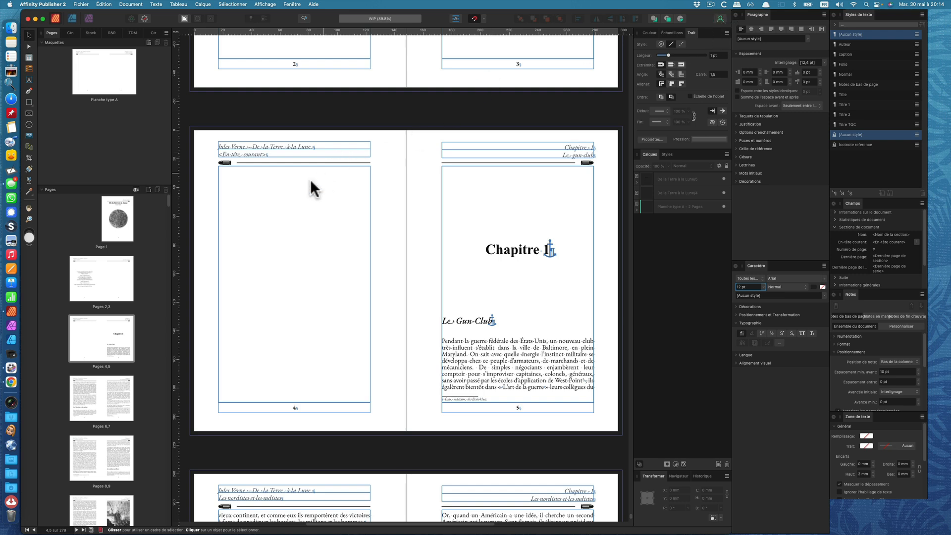
Step: Add one page after page 279 at the end of the document, based on the master Planche type A
{"action": "left_click_drag", "start_coordinate": [169, 206], "coordinate": [198, 531]}
{"action": "left_click", "coordinate": [121, 507]}
{"action": "left_click", "coordinate": [149, 191]}
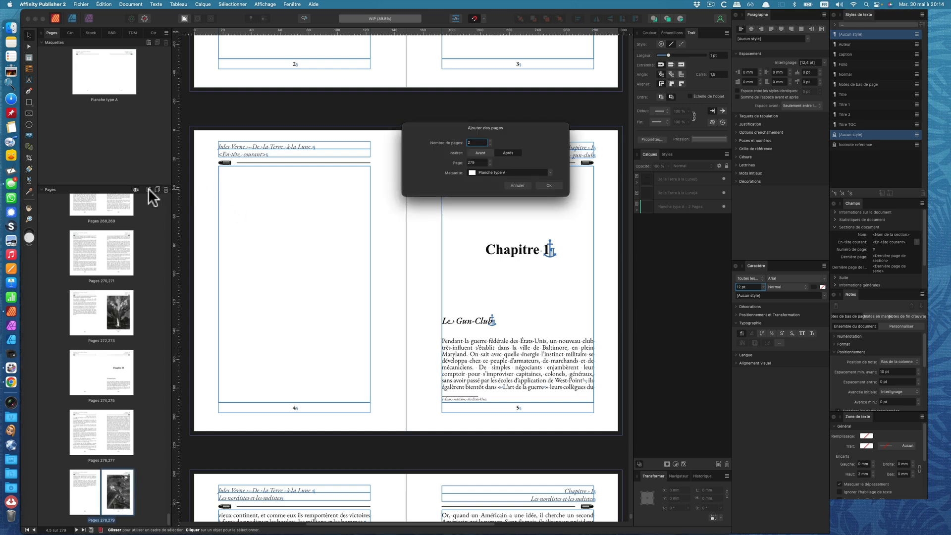
{"action": "type", "text": "1"}
{"action": "left_click", "coordinate": [551, 185]}
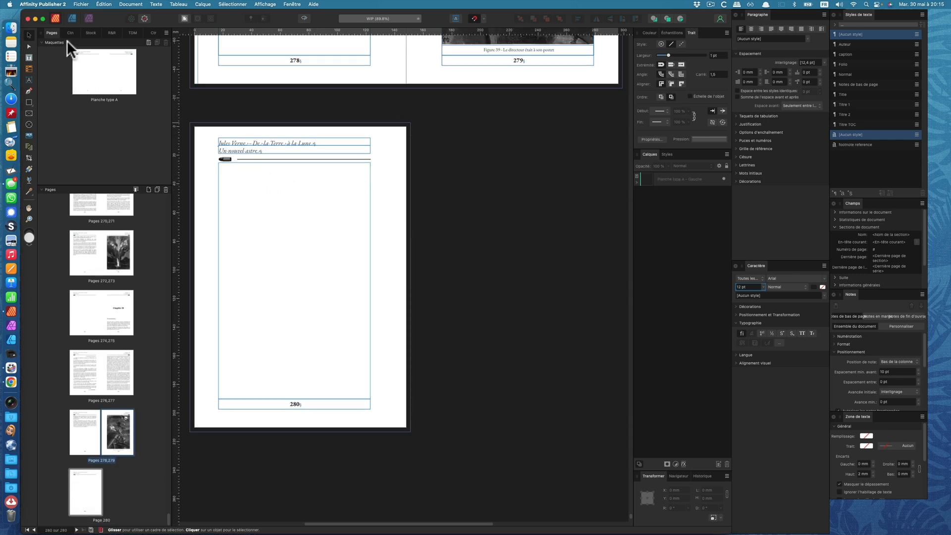
Step: Draw a text frame about 106 × 165 mm filling the body area of page 280, enter "Table des matières" and apply the Normal style
{"action": "left_click", "coordinate": [29, 57]}
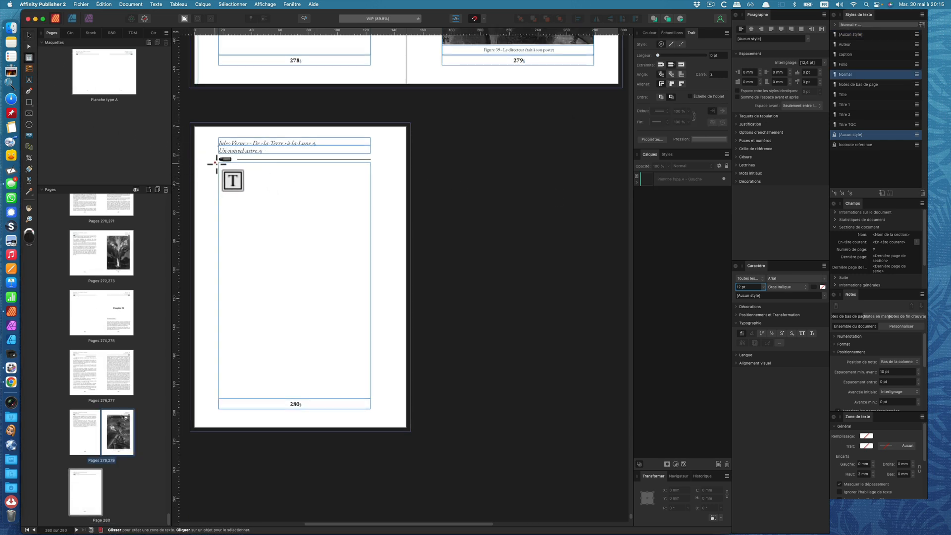
{"action": "left_click_drag", "start_coordinate": [218, 162], "coordinate": [371, 398]}
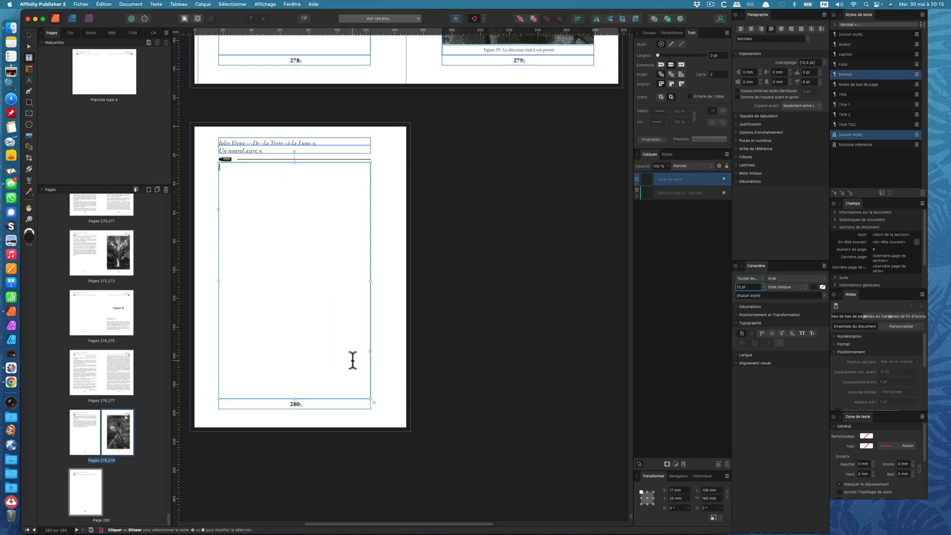
{"action": "type", "text": "Table "}
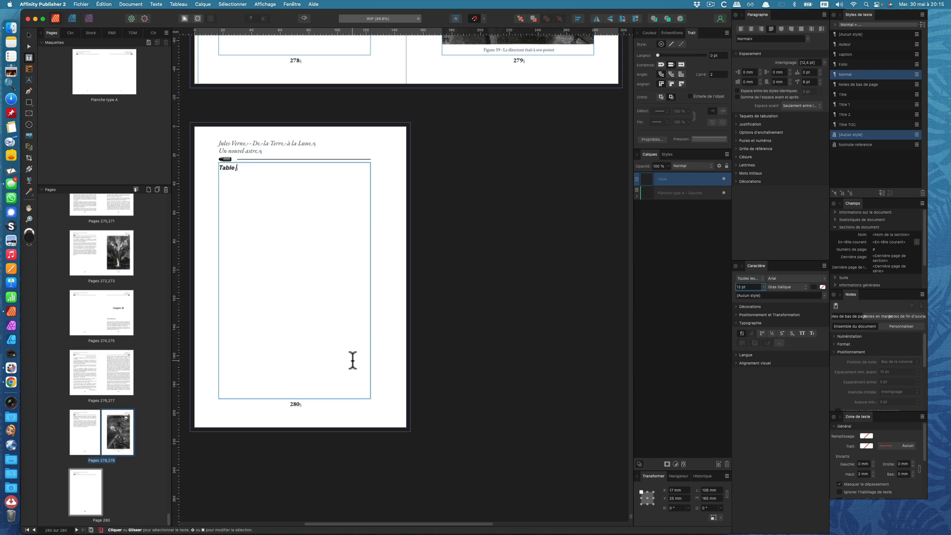
{"action": "type", "text": "des mati!re"}
{"action": "key", "text": "BackSpace"}
{"action": "type", "text": "ères"}
{"action": "left_click", "coordinate": [857, 72]}
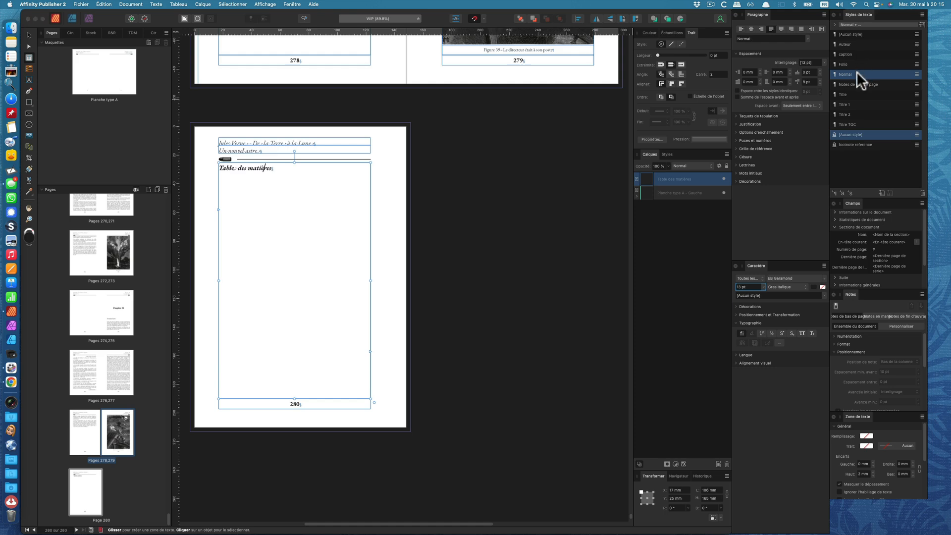
Step: Set the font size of the "Table des matières" heading to 16 pt
{"action": "triple_click", "coordinate": [261, 168]}
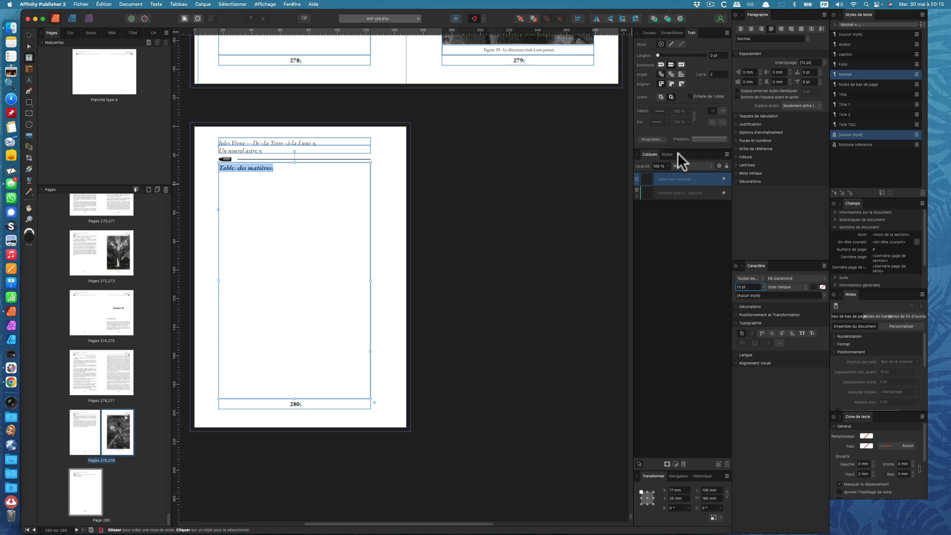
{"action": "type", "text": "16"}
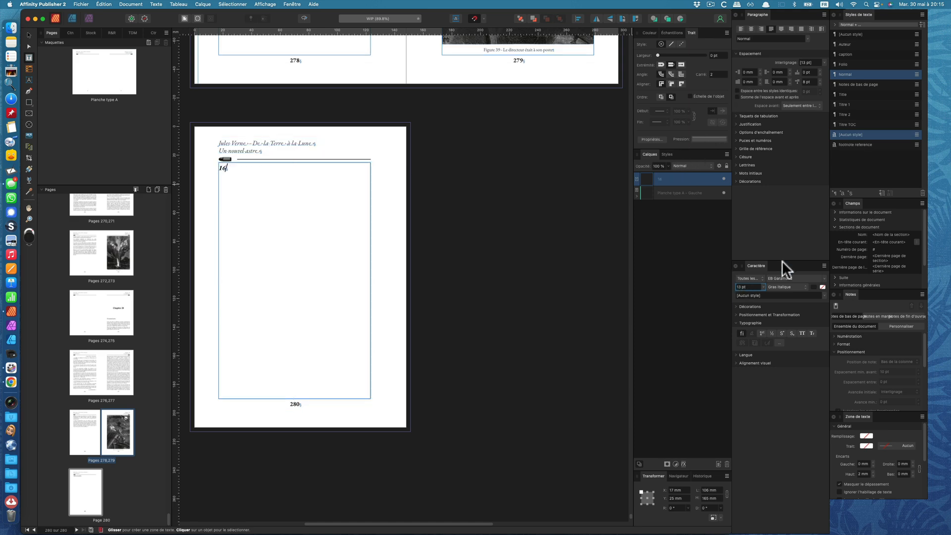
{"action": "key", "text": "super+z"}
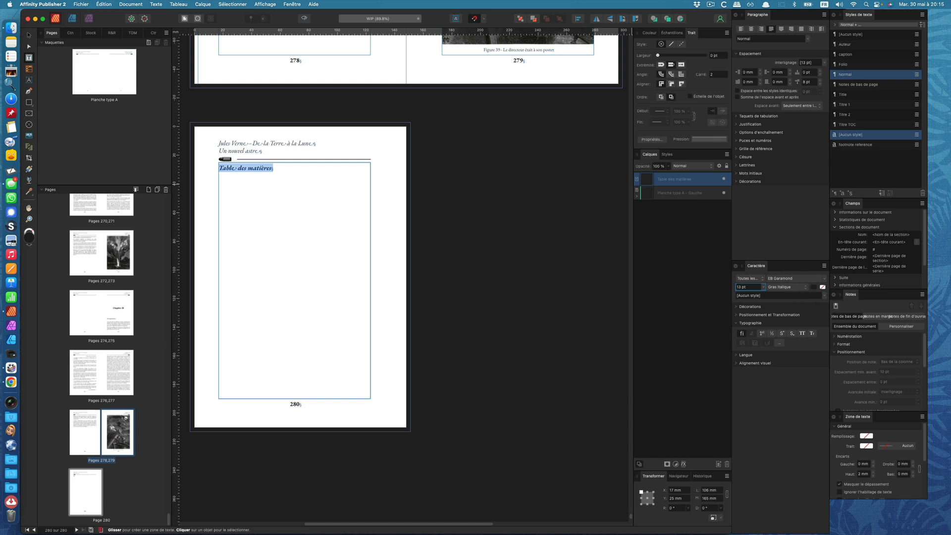
{"action": "left_click", "coordinate": [747, 287]}
{"action": "type", "text": "16"}
{"action": "key", "text": "Return"}
{"action": "left_click", "coordinate": [312, 168]}
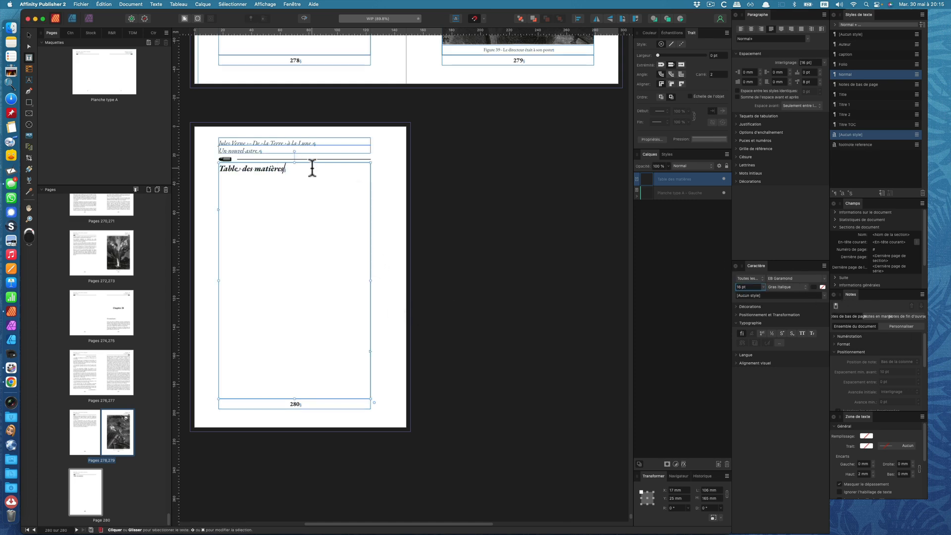
Step: Add a new paragraph in the Normal style below the heading and insert a table of contents there
{"action": "key", "text": "Return"}
{"action": "key", "text": "Escape"}
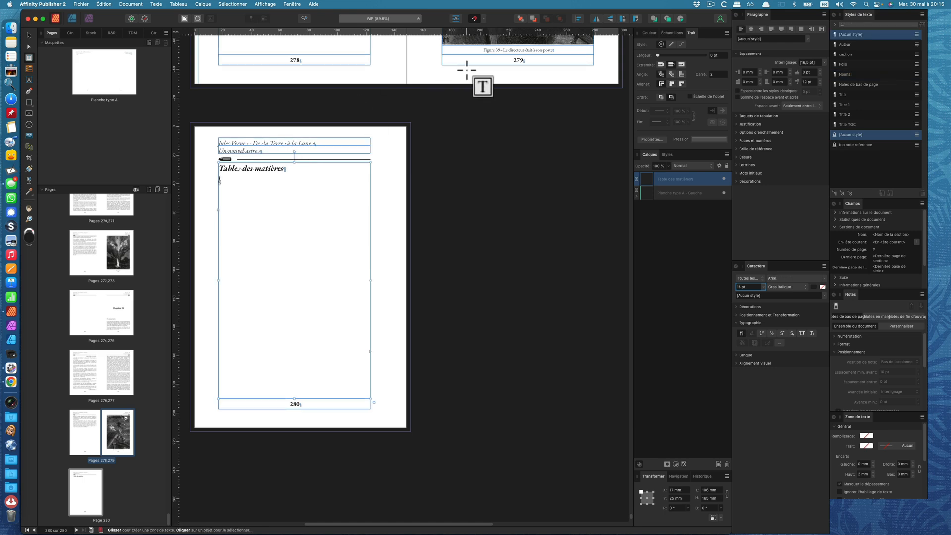
{"action": "left_click", "coordinate": [842, 74]}
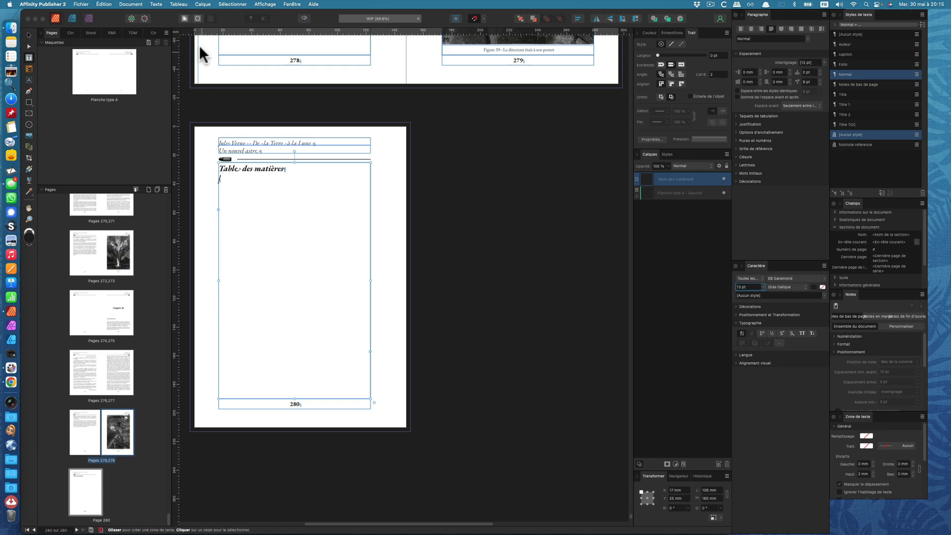
{"action": "left_click", "coordinate": [159, 4]}
{"action": "mouse_move", "coordinate": [191, 236]}
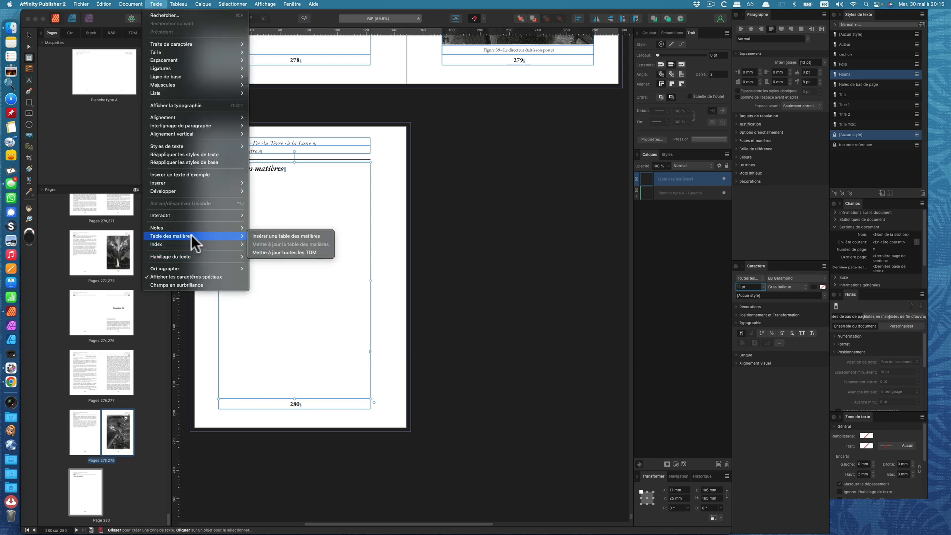
{"action": "left_click", "coordinate": [270, 236]}
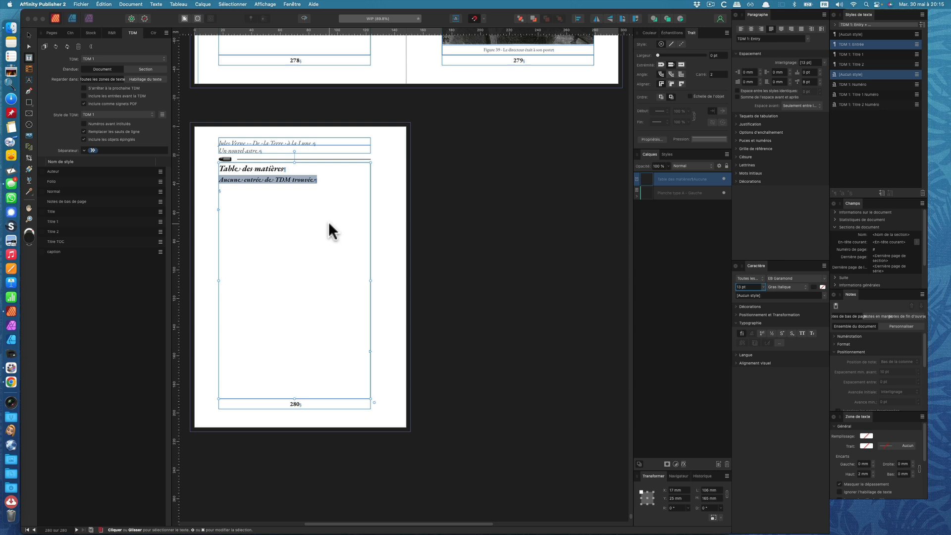
Step: Include the Titre 1 and Titre 2 styles in the table of contents, along with entries located before the table
{"action": "left_click", "coordinate": [42, 221]}
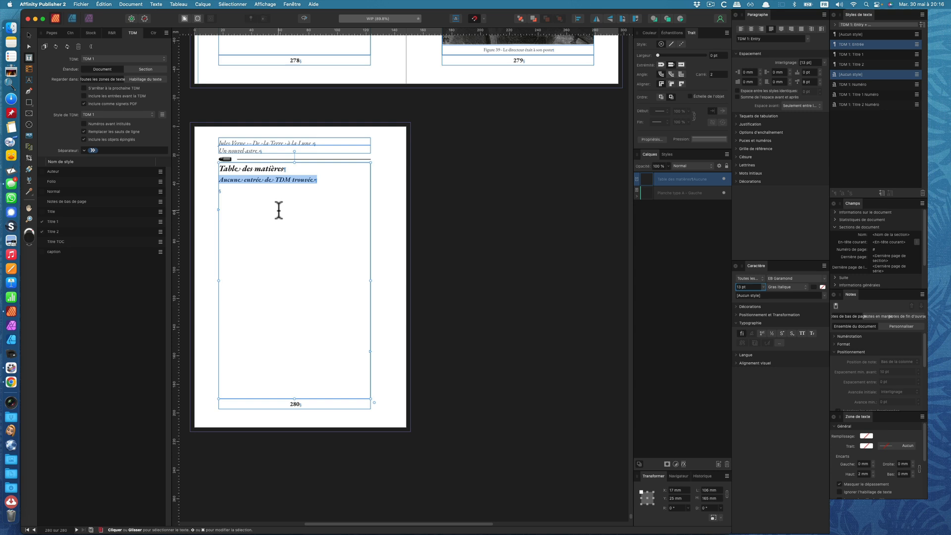
{"action": "left_click", "coordinate": [81, 94]}
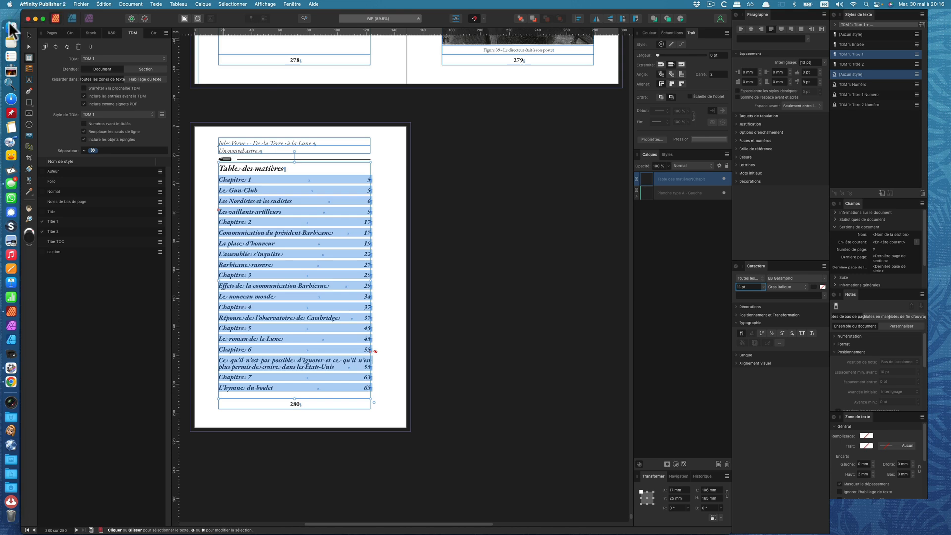
Step: Autoflow the overflowing table of contents from page 280 onto automatically added linked pages
{"action": "left_click", "coordinate": [28, 33]}
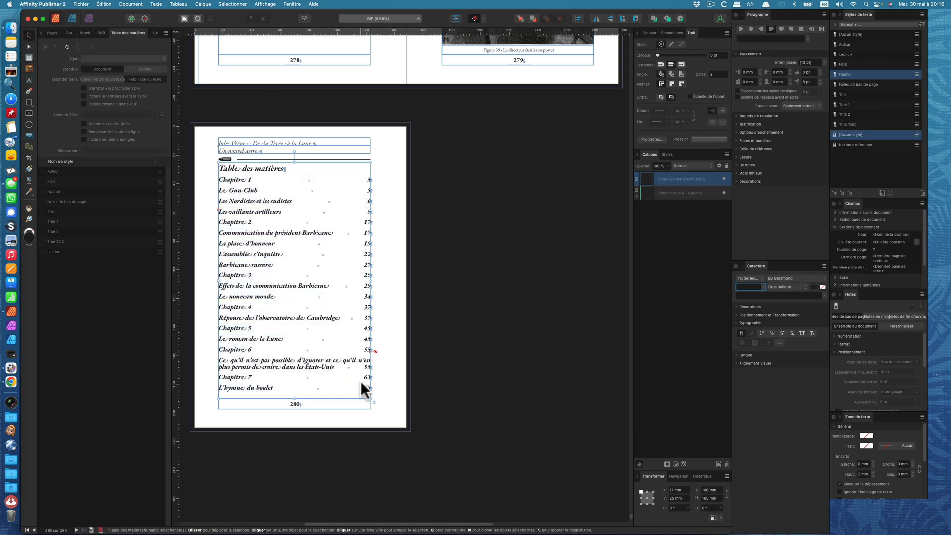
{"action": "left_click", "coordinate": [376, 353], "text": "shift"}
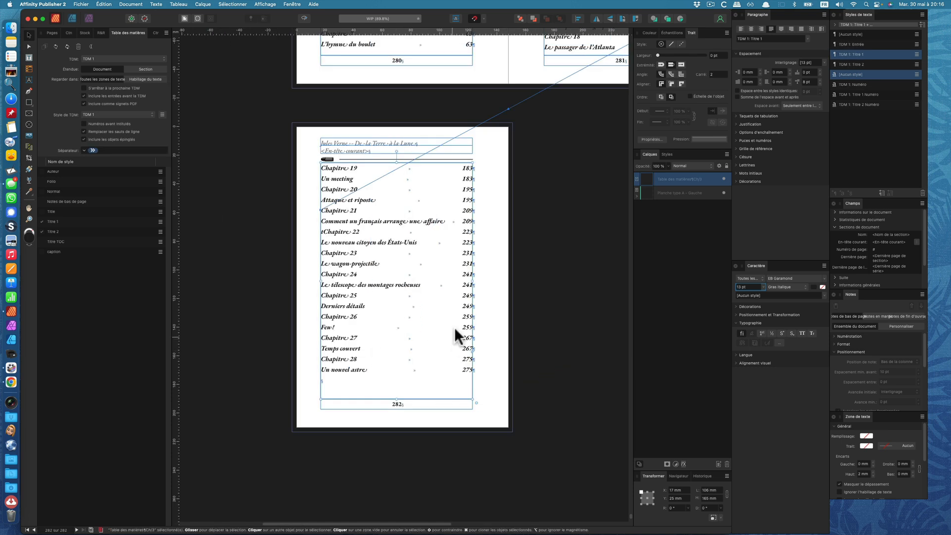
{"action": "scroll", "coordinate": [533, 287], "scroll_direction": "up", "scroll_amount": 5}
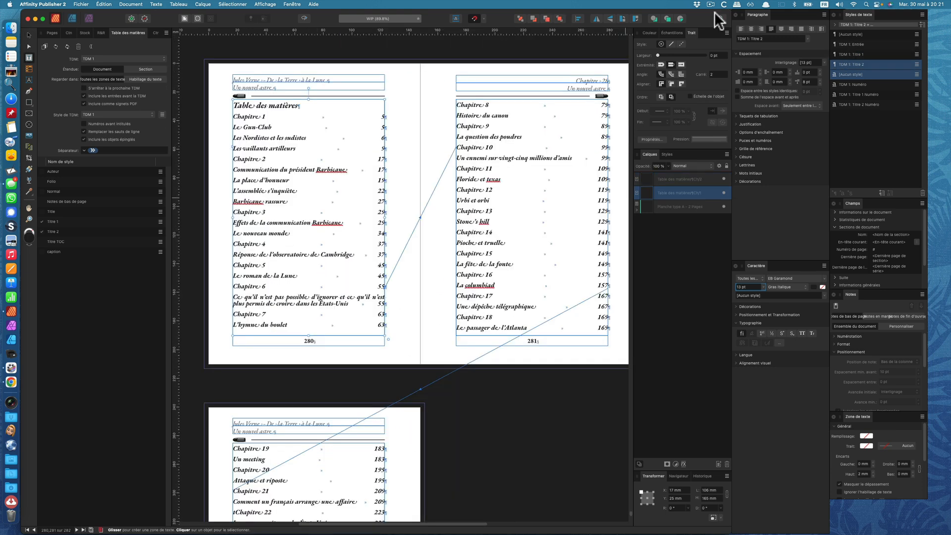
Step: Try to add three pages after page 279 based on the master Planche type A
{"action": "left_click", "coordinate": [49, 32]}
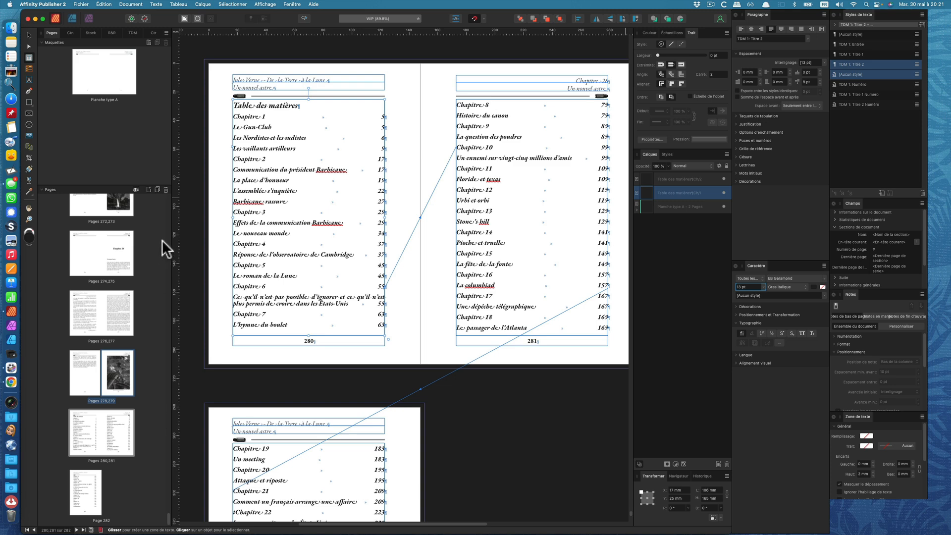
{"action": "left_click", "coordinate": [150, 190]}
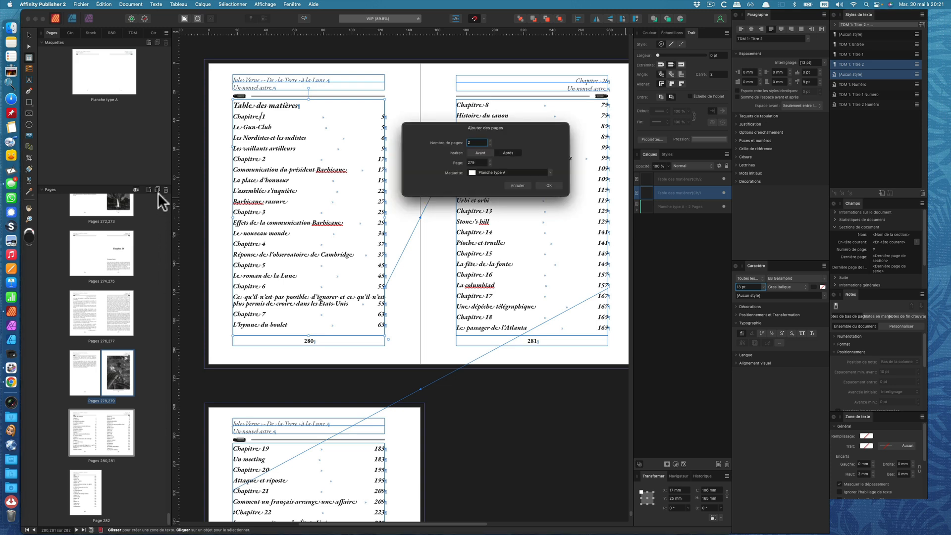
{"action": "double_click", "coordinate": [473, 143]}
{"action": "type", "text": "3"}
{"action": "left_click", "coordinate": [557, 185]}
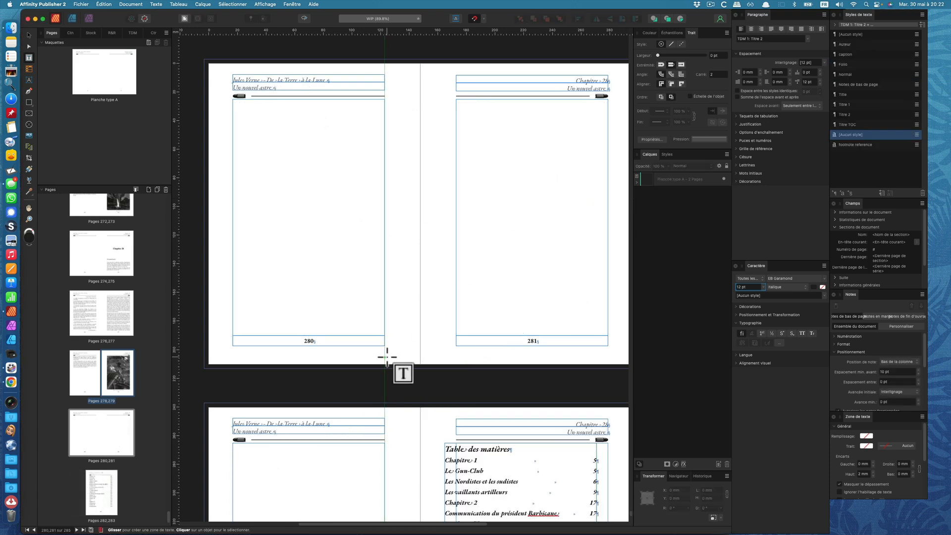
{"action": "key", "text": "super+z"}
Step: Add three pages after page 282, based on the master Planche type A
{"action": "scroll", "coordinate": [474, 324], "scroll_direction": "down", "scroll_amount": 1}
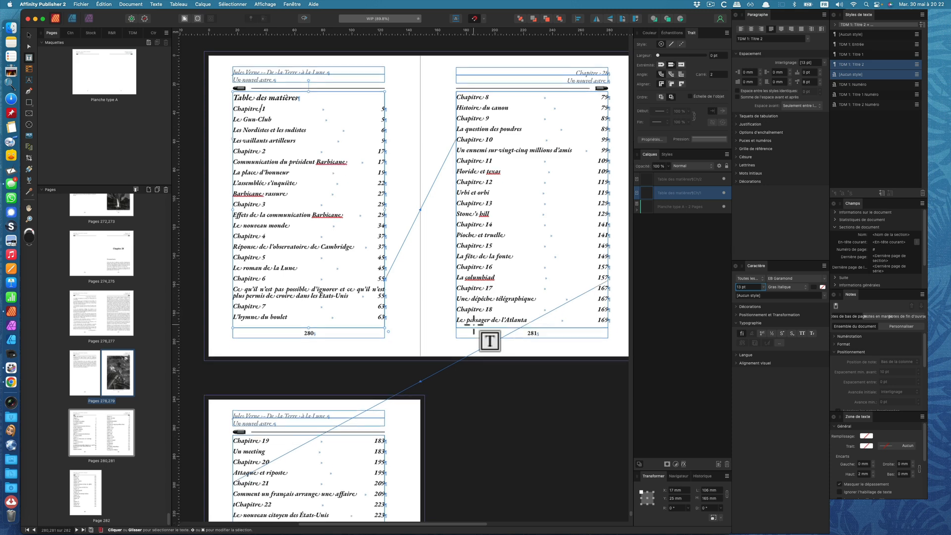
{"action": "scroll", "coordinate": [474, 327], "scroll_direction": "down", "scroll_amount": 6}
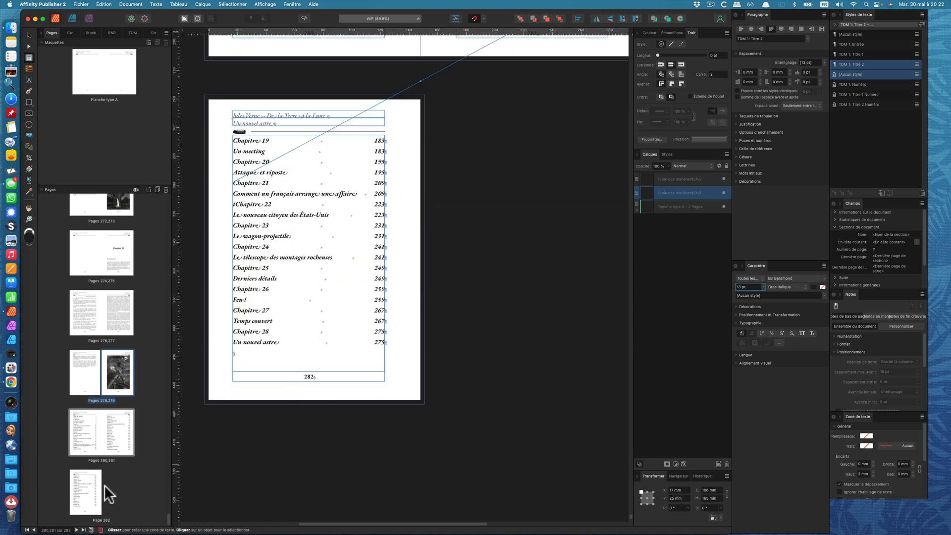
{"action": "left_click", "coordinate": [89, 488]}
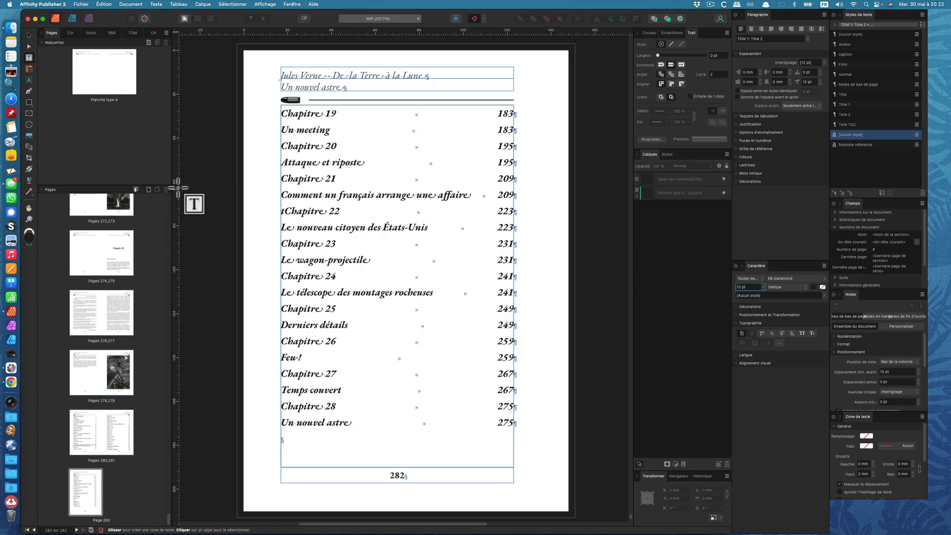
{"action": "left_click", "coordinate": [150, 190]}
{"action": "type", "text": "3"}
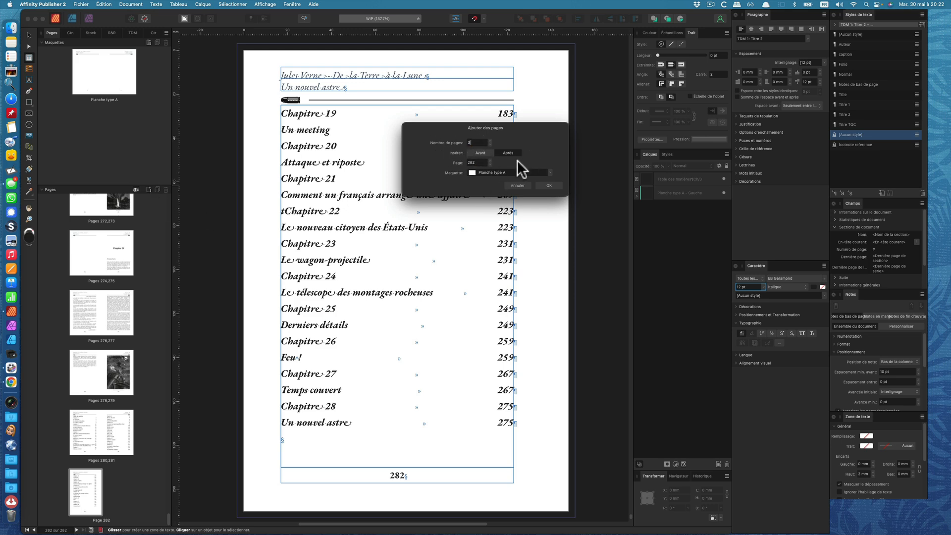
{"action": "left_click", "coordinate": [549, 185]}
{"action": "scroll", "coordinate": [140, 382], "scroll_direction": "down", "scroll_amount": 3}
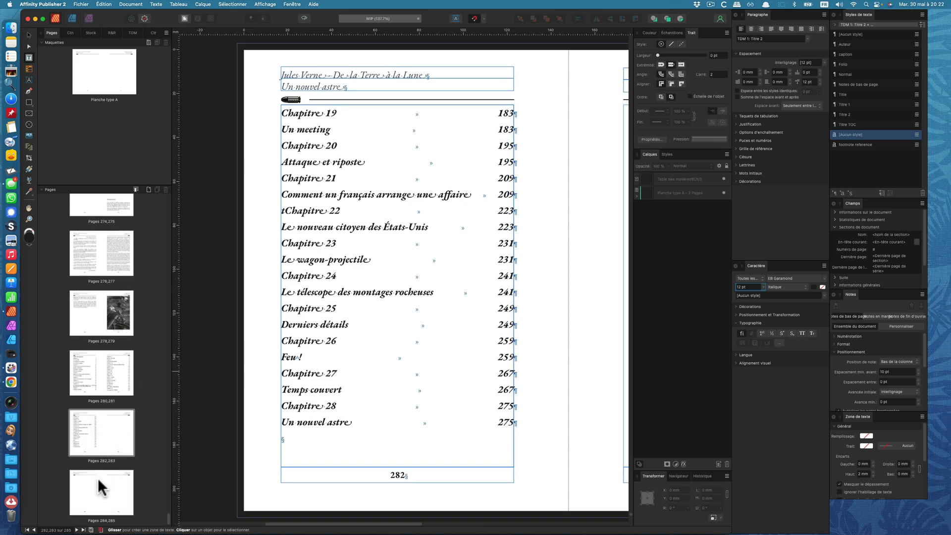
Step: Copy the "Table des matières" heading from page 280 into a new text frame filling the body area of page 284
{"action": "left_click", "coordinate": [93, 519]}
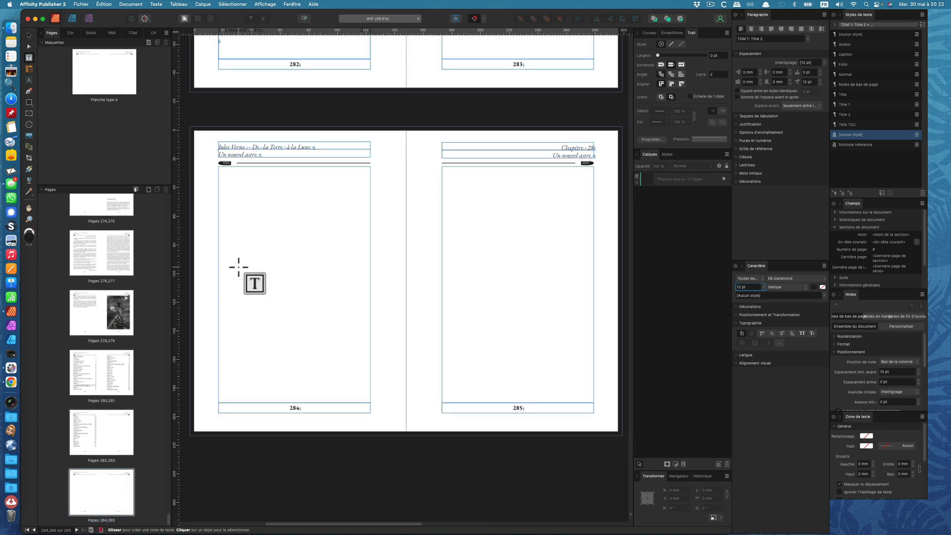
{"action": "double_click", "coordinate": [87, 367]}
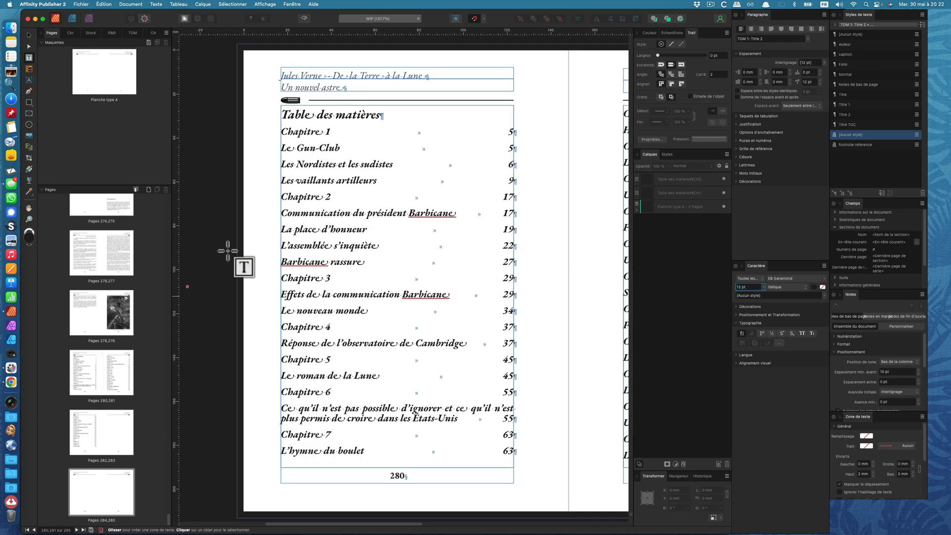
{"action": "triple_click", "coordinate": [354, 114]}
{"action": "key", "text": "super+c"}
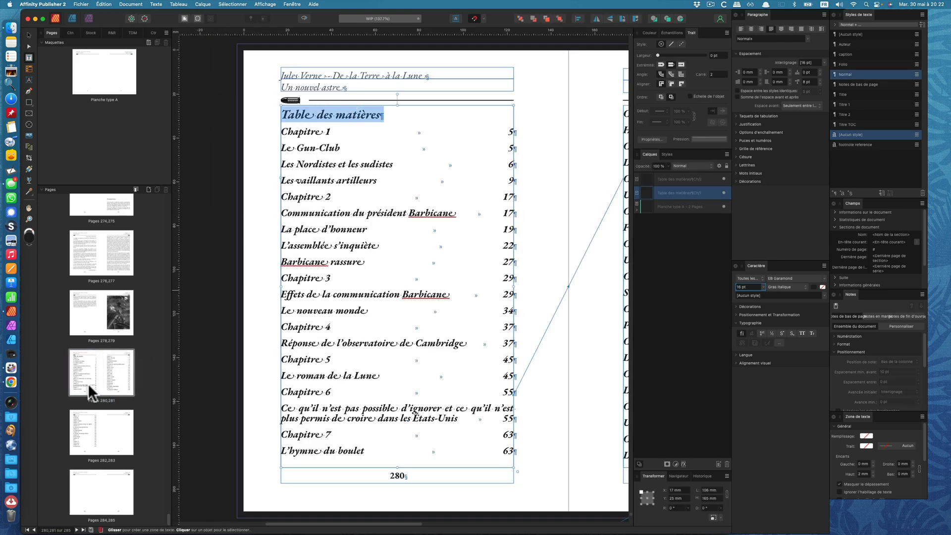
{"action": "left_click", "coordinate": [86, 488]}
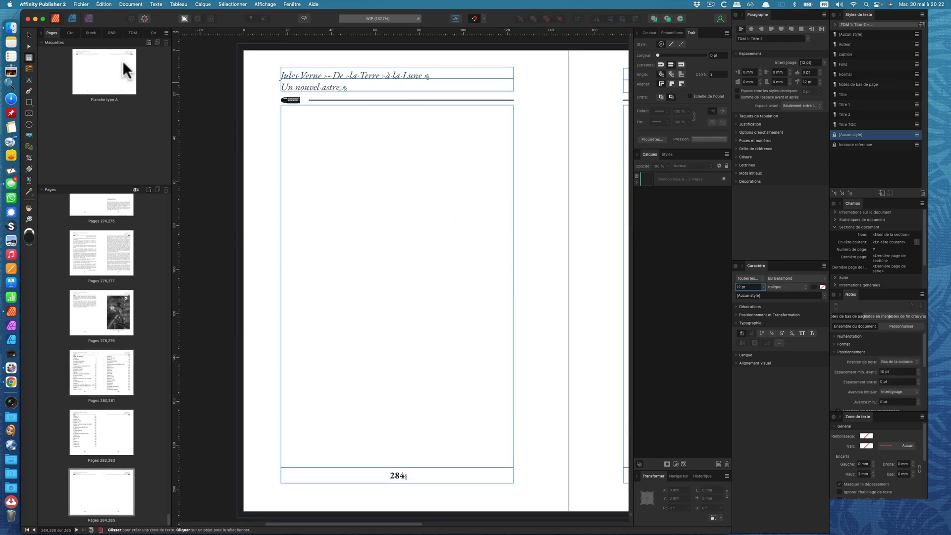
{"action": "left_click_drag", "start_coordinate": [281, 106], "coordinate": [514, 467]}
{"action": "key", "text": "super+v"}
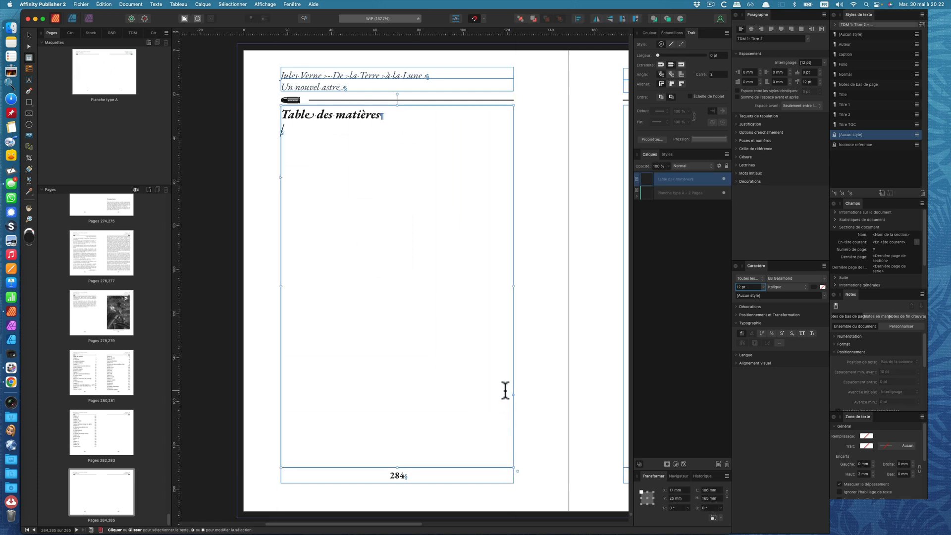
Step: Change the heading on page 284 to "Table des illustrations" and add an empty paragraph after it
{"action": "left_click", "coordinate": [359, 118]}
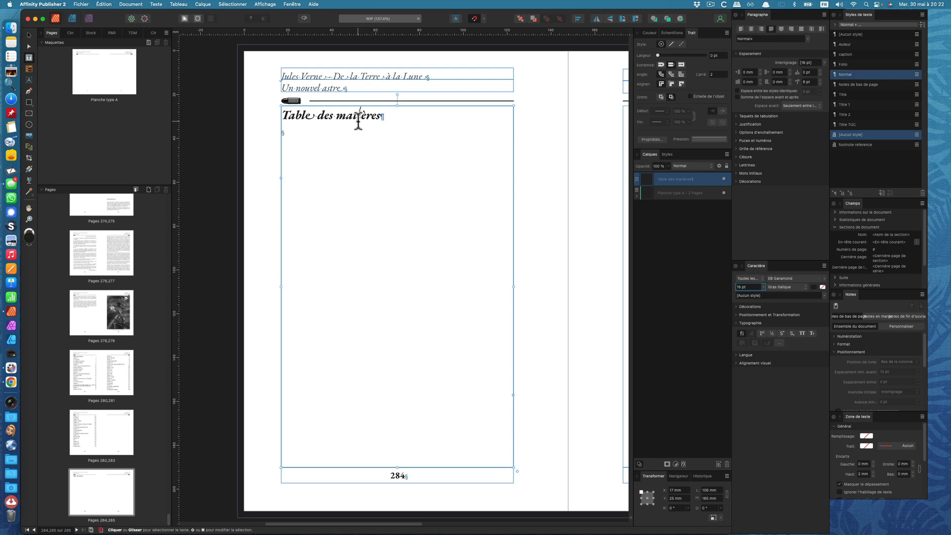
{"action": "double_click", "coordinate": [358, 119]}
{"action": "type", "text": "illustrtaions"}
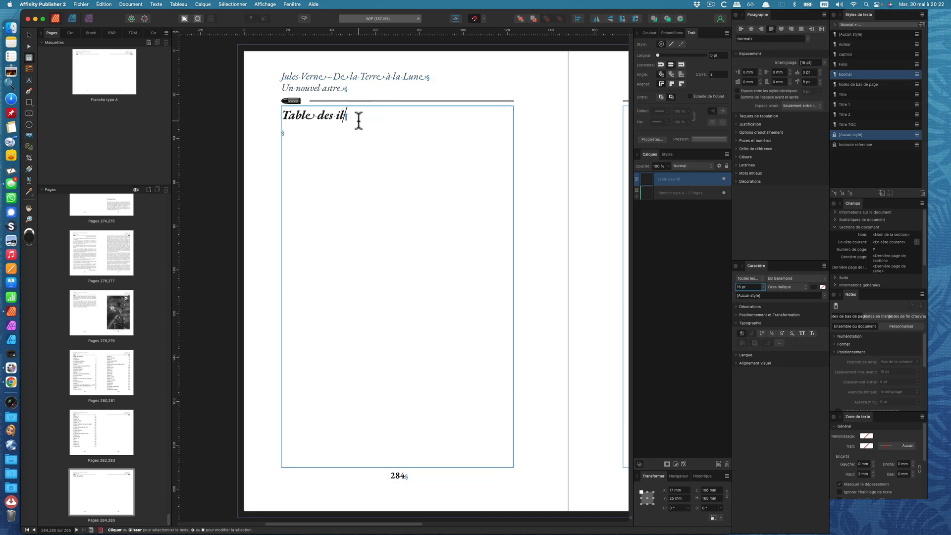
{"action": "key", "text": "BackSpace"}
{"action": "key", "text": "BackSpace"}
{"action": "key", "text": "BackSpace"}
{"action": "key", "text": "BackSpace"}
{"action": "key", "text": "BackSpace"}
{"action": "key", "text": "BackSpace"}
{"action": "type", "text": "ations"}
{"action": "key", "text": "Return"}
Step: Link the page 284 text frame to a new frame about 106 mm wide filling the body area of page 285
{"action": "scroll", "coordinate": [381, 136], "scroll_direction": "down", "scroll_amount": 1}
{"action": "scroll", "coordinate": [381, 136], "scroll_direction": "down", "scroll_amount": 5}
{"action": "left_click", "coordinate": [29, 35]}
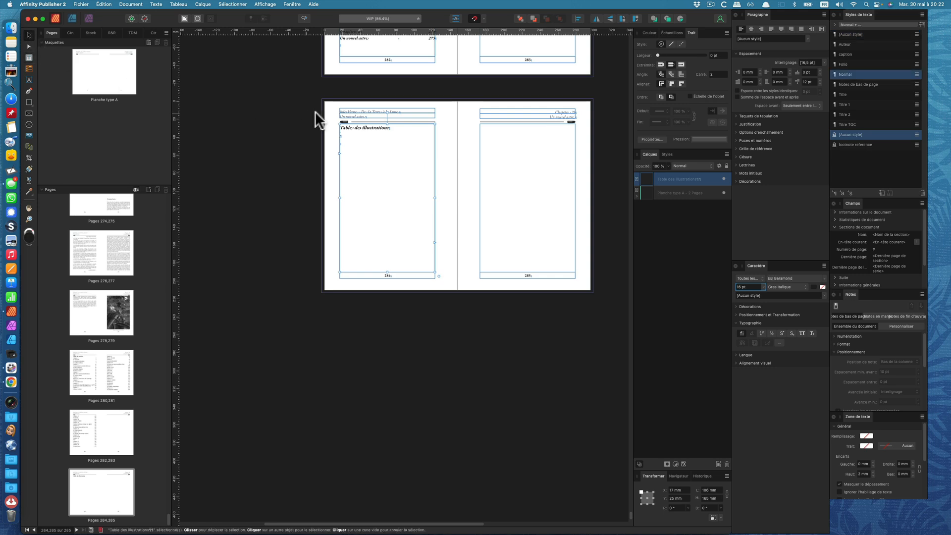
{"action": "left_click", "coordinate": [439, 275]}
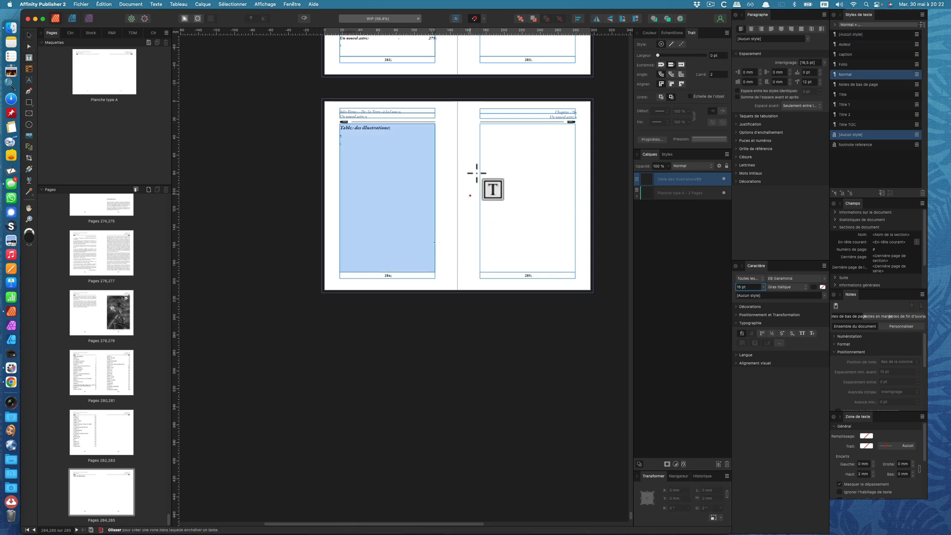
{"action": "left_click_drag", "start_coordinate": [480, 124], "coordinate": [576, 272]}
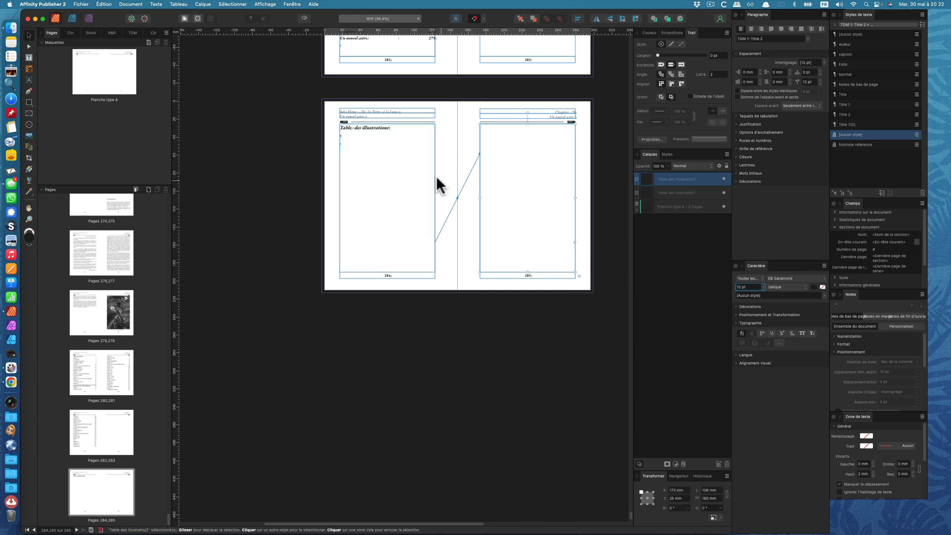
Step: Insert a table of contents below the page 284 heading, built from the caption style and including entries that come before the table
{"action": "double_click", "coordinate": [354, 135]}
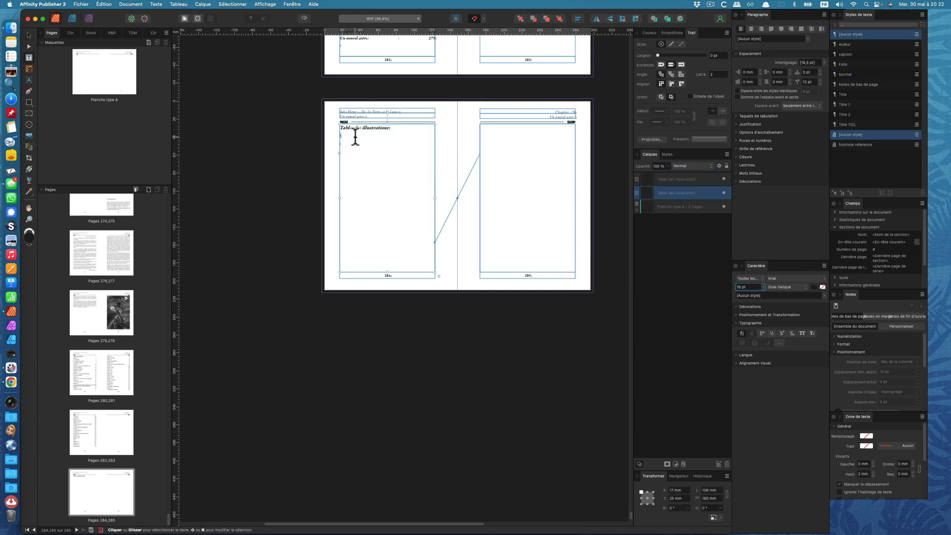
{"action": "left_click", "coordinate": [157, 5]}
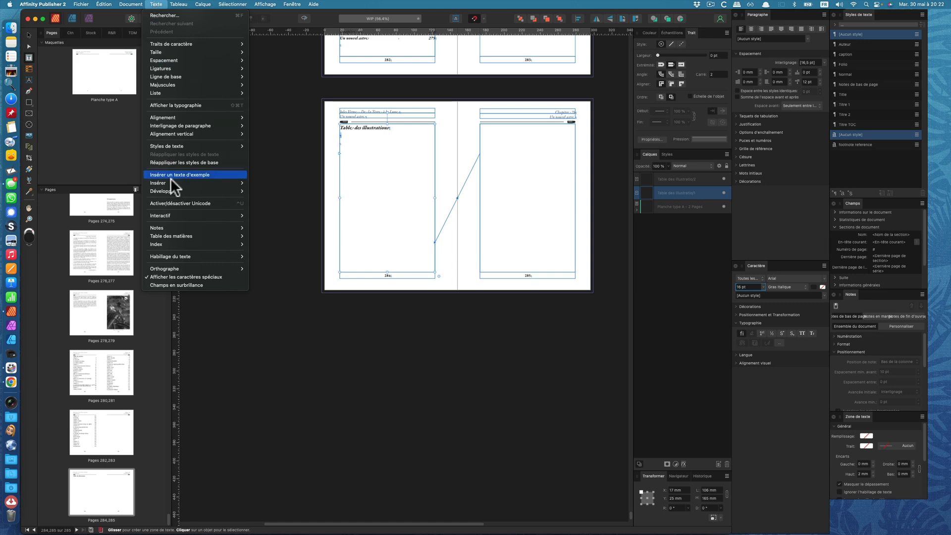
{"action": "mouse_move", "coordinate": [175, 236]}
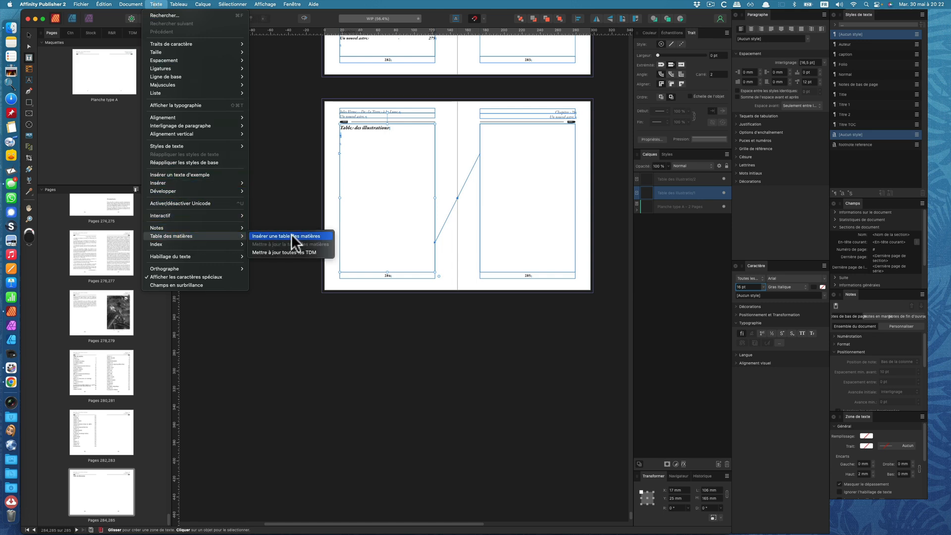
{"action": "left_click", "coordinate": [291, 236]}
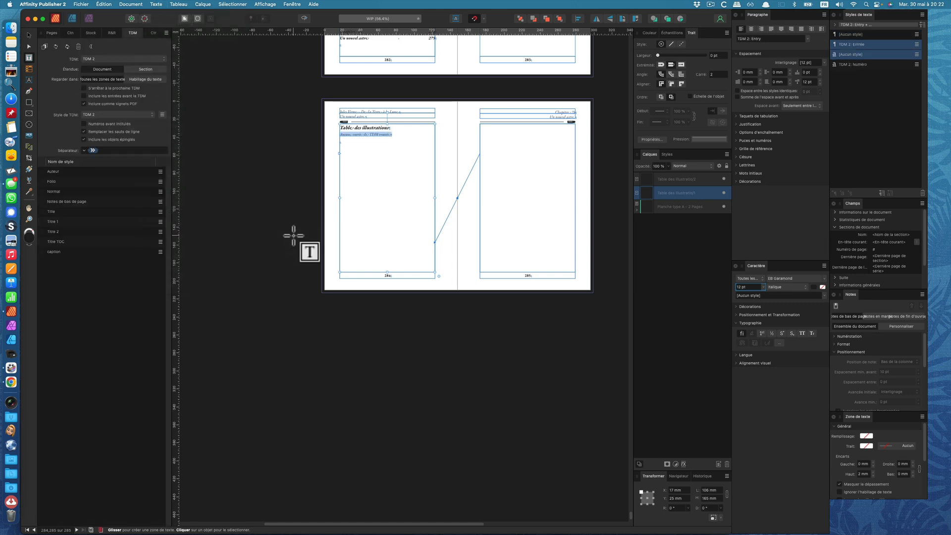
{"action": "left_click", "coordinate": [42, 252]}
{"action": "left_click", "coordinate": [83, 96]}
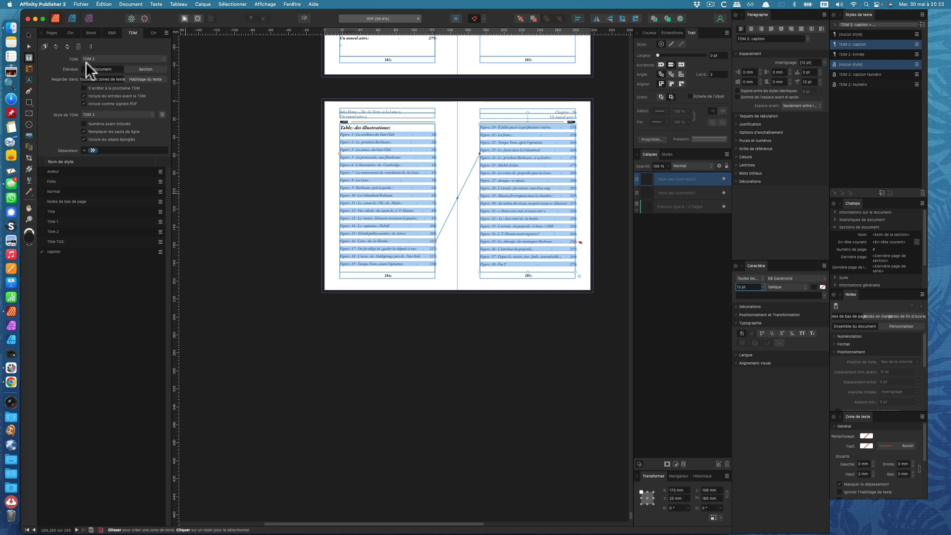
Step: Set the space after paragraphs to 11 pt for all illustration entries on pages 284 and 285
{"action": "left_click", "coordinate": [28, 35]}
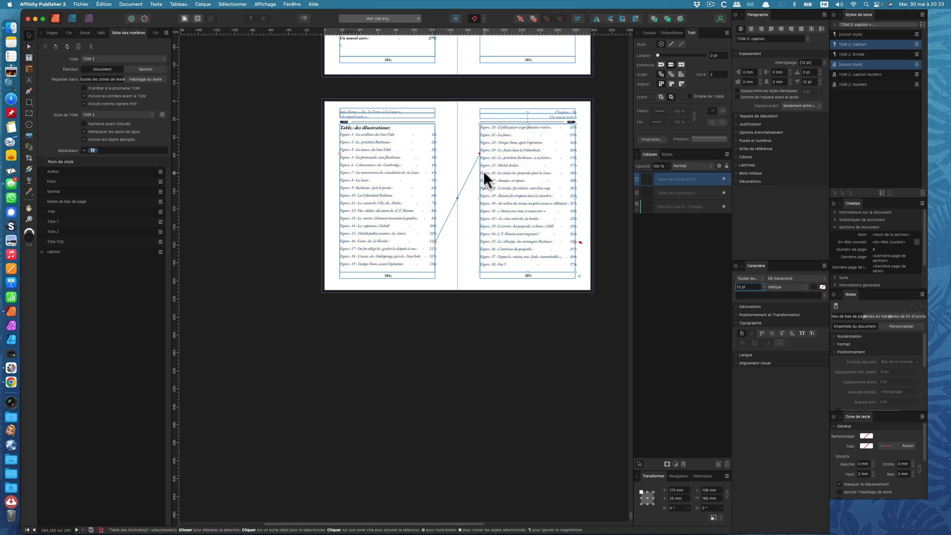
{"action": "scroll", "coordinate": [534, 214], "scroll_direction": "up", "scroll_amount": 3}
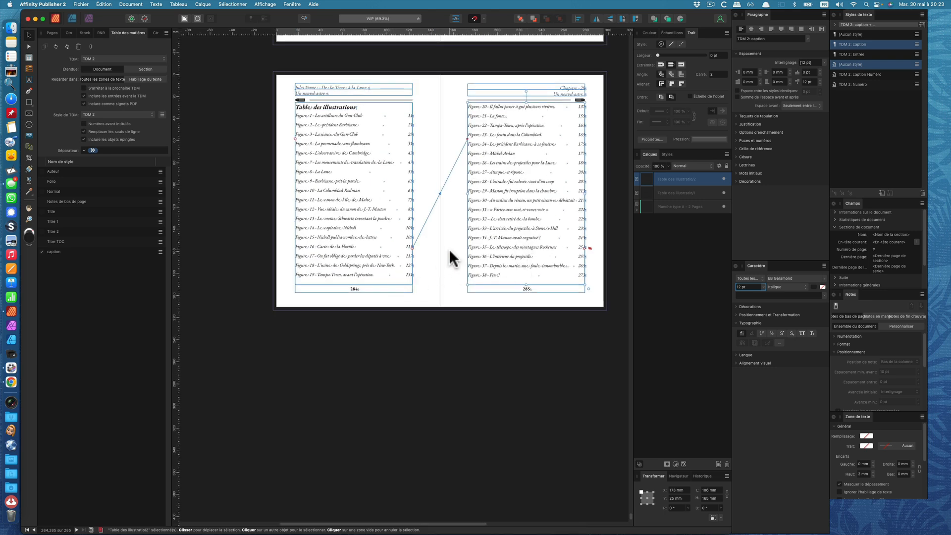
{"action": "mouse_move", "coordinate": [526, 286]}
{"action": "left_mouse_down"}
{"action": "mouse_move", "coordinate": [527, 306]}
{"action": "mouse_move", "coordinate": [528, 283]}
{"action": "left_mouse_up"}
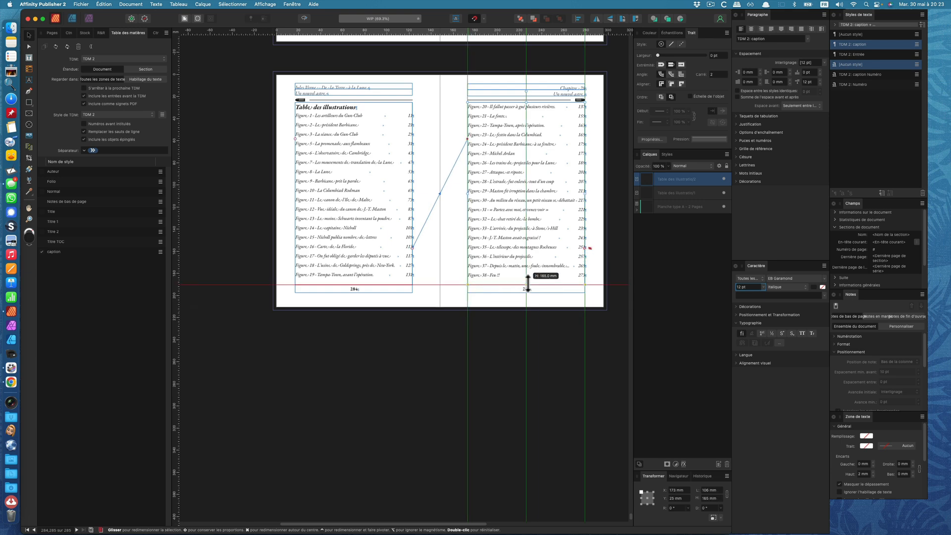
{"action": "scroll", "coordinate": [309, 188], "scroll_direction": "up", "scroll_amount": 3}
{"action": "left_click", "coordinate": [310, 188]}
{"action": "left_click_drag", "start_coordinate": [296, 183], "coordinate": [526, 360]}
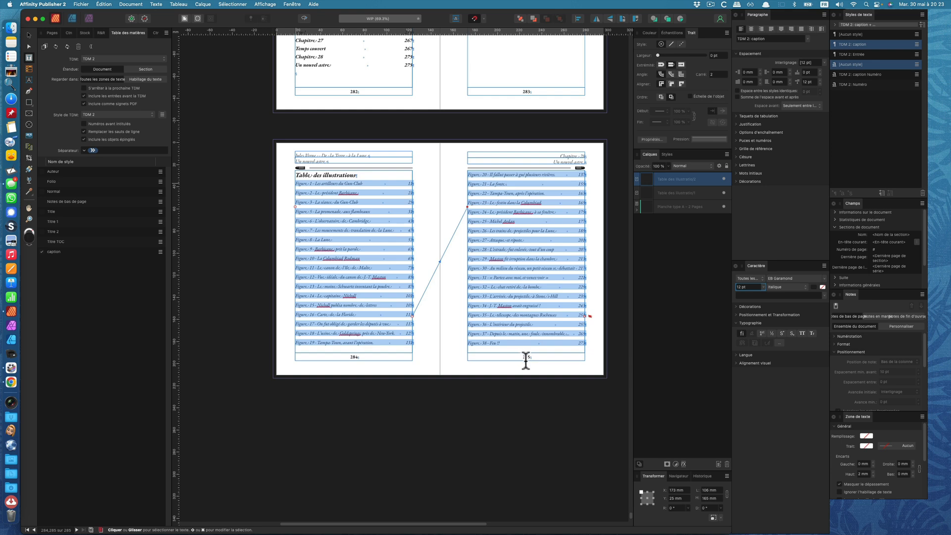
{"action": "left_click", "coordinate": [819, 82]}
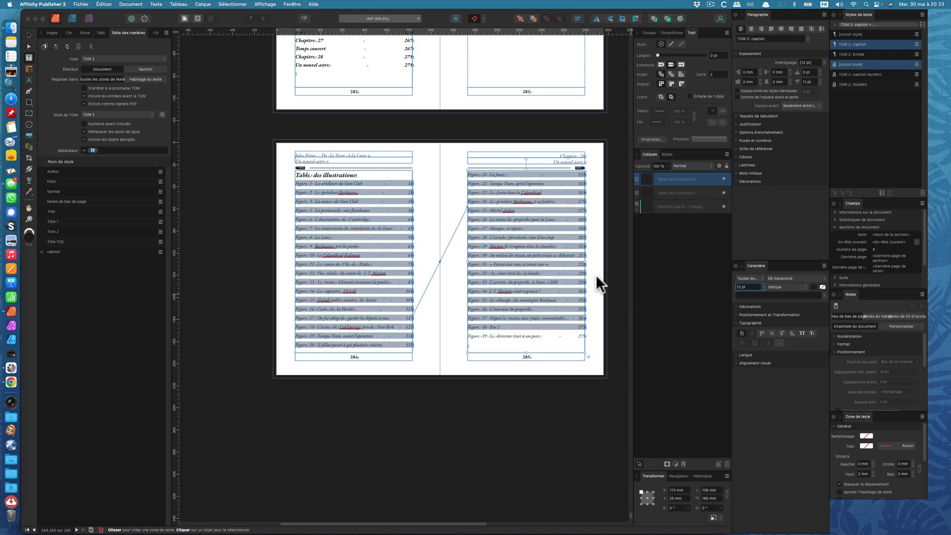
{"action": "triple_click", "coordinate": [530, 336]}
{"action": "left_click", "coordinate": [819, 84]}
{"action": "left_click", "coordinate": [534, 300]}
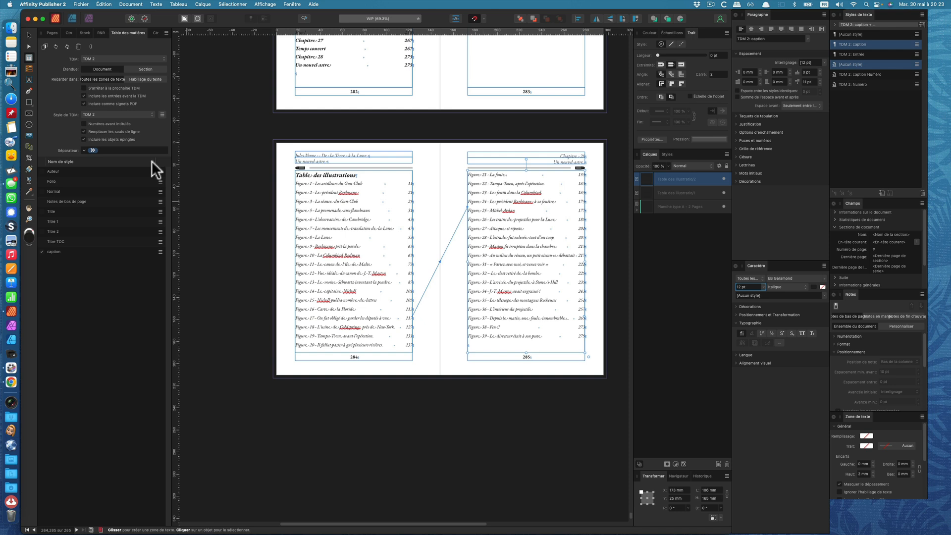
Step: Switch to preview mode and review the tables and page headers on pages 280 to 285
{"action": "left_click", "coordinate": [28, 34]}
{"action": "left_click", "coordinate": [210, 205]}
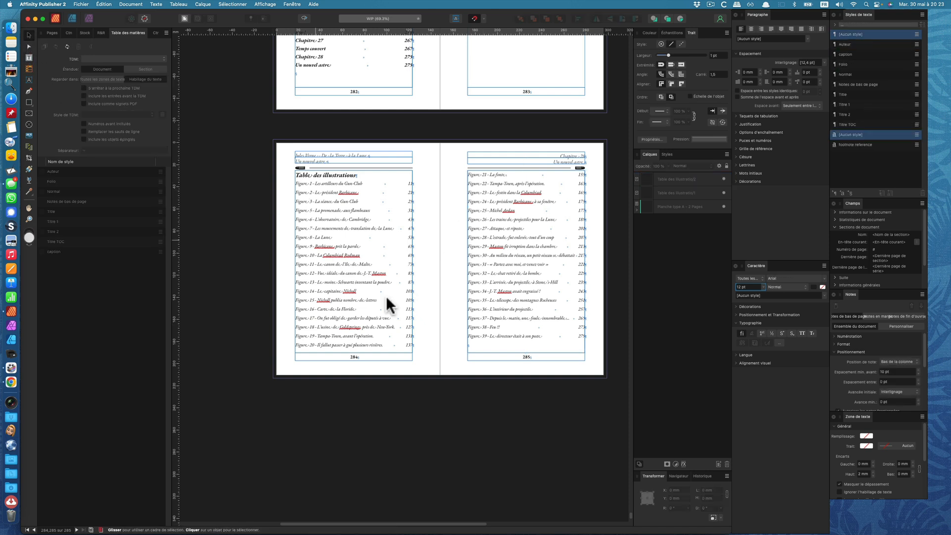
{"action": "key", "text": "w"}
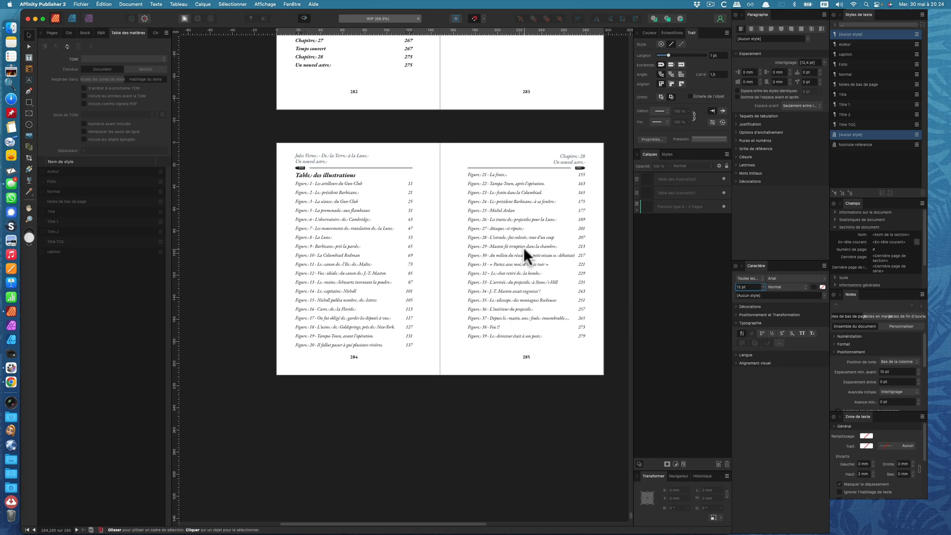
{"action": "scroll", "coordinate": [505, 335], "scroll_direction": "up", "scroll_amount": 3}
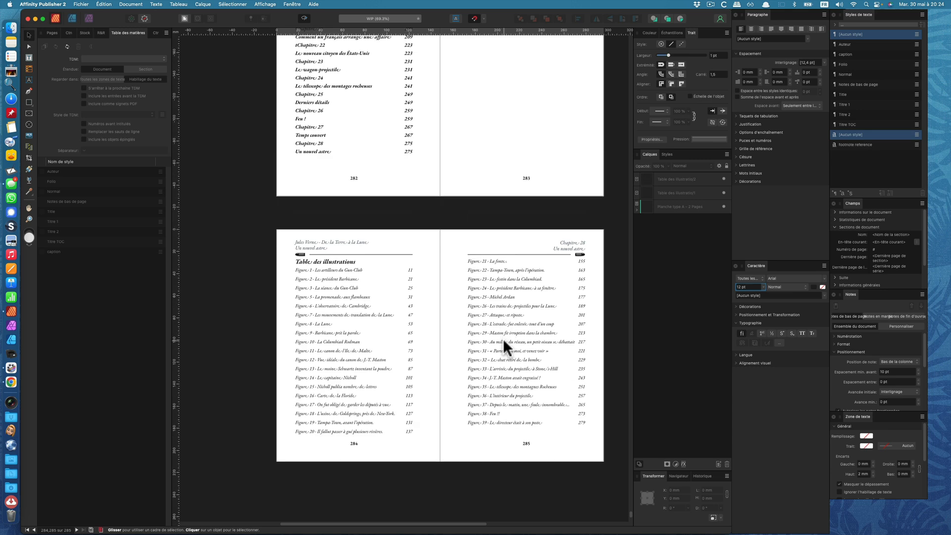
{"action": "scroll", "coordinate": [503, 338], "scroll_direction": "up", "scroll_amount": 3}
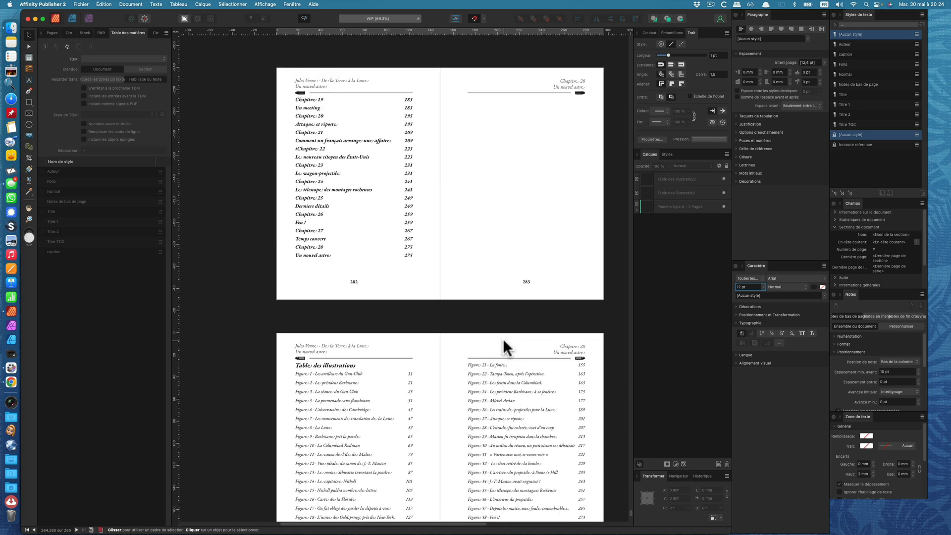
{"action": "scroll", "coordinate": [503, 342], "scroll_direction": "up", "scroll_amount": 1}
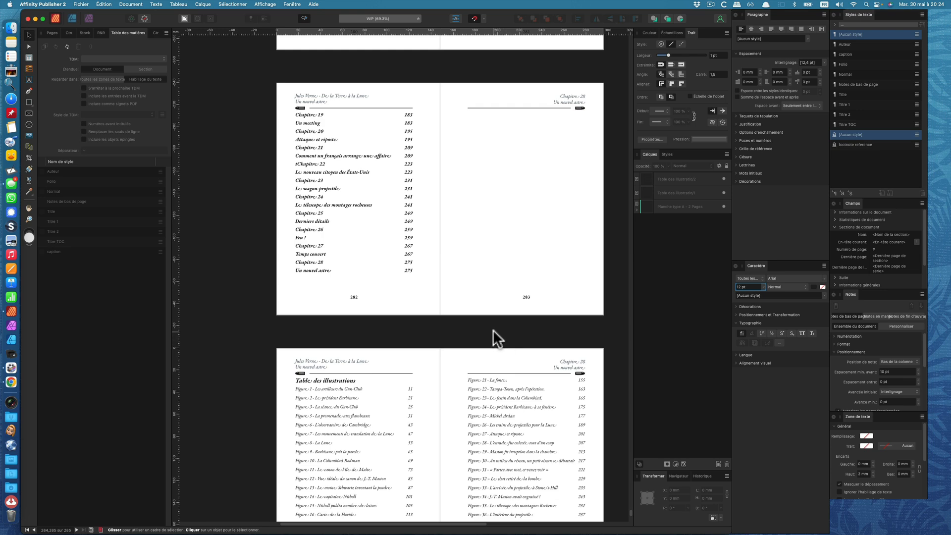
{"action": "scroll", "coordinate": [463, 291], "scroll_direction": "up", "scroll_amount": 1}
{"action": "scroll", "coordinate": [463, 293], "scroll_direction": "up", "scroll_amount": 1}
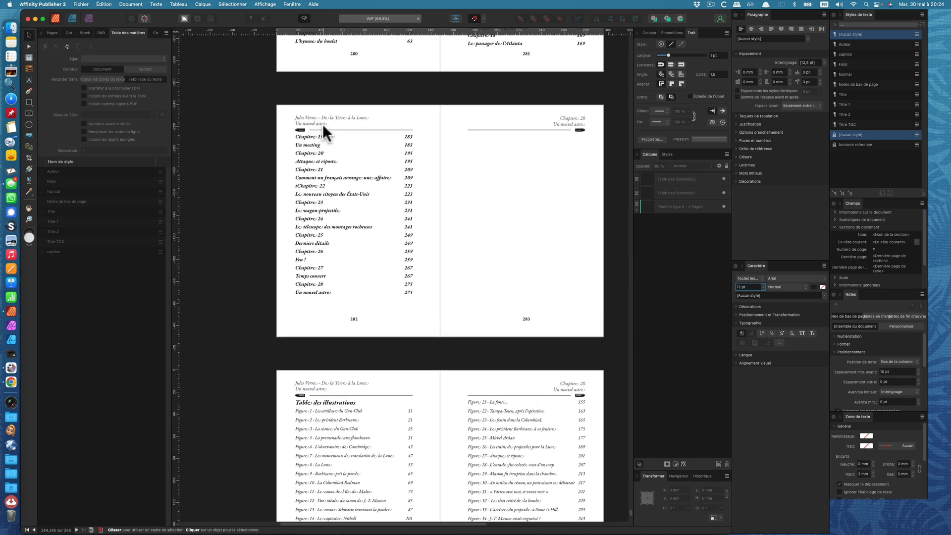
{"action": "scroll", "coordinate": [555, 175], "scroll_direction": "up", "scroll_amount": 2}
{"action": "scroll", "coordinate": [497, 203], "scroll_direction": "up", "scroll_amount": 6}
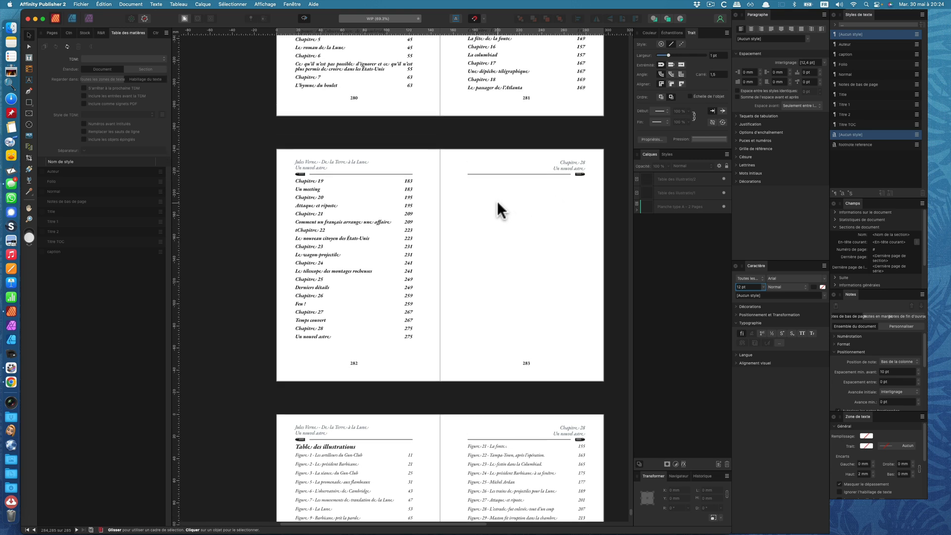
{"action": "scroll", "coordinate": [486, 203], "scroll_direction": "up", "scroll_amount": 5}
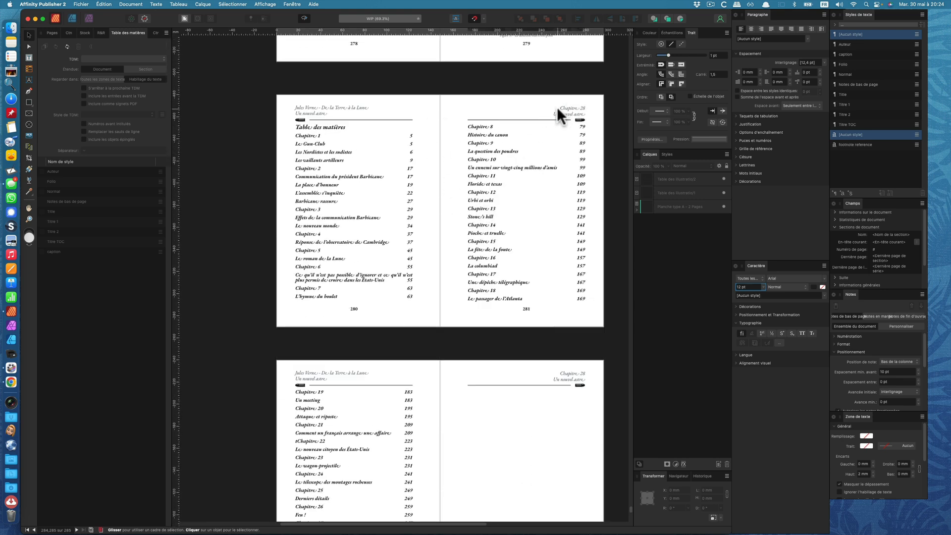
Step: Delete the chapter title from the page 280 header and both the chapter title and number from the page 281 header
{"action": "scroll", "coordinate": [412, 139], "scroll_direction": "up", "scroll_amount": 1}
{"action": "scroll", "coordinate": [411, 140], "scroll_direction": "up", "scroll_amount": 4}
{"action": "double_click", "coordinate": [325, 203]}
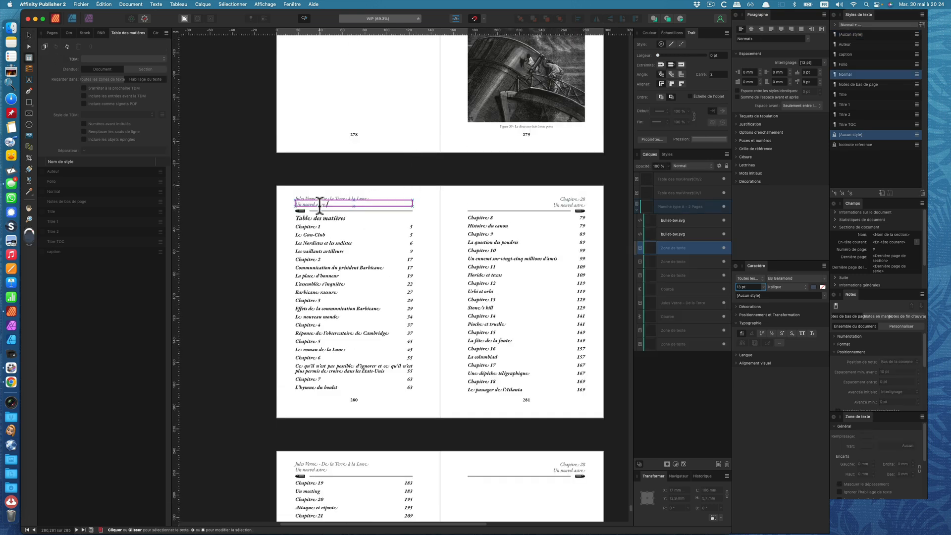
{"action": "double_click", "coordinate": [319, 204]}
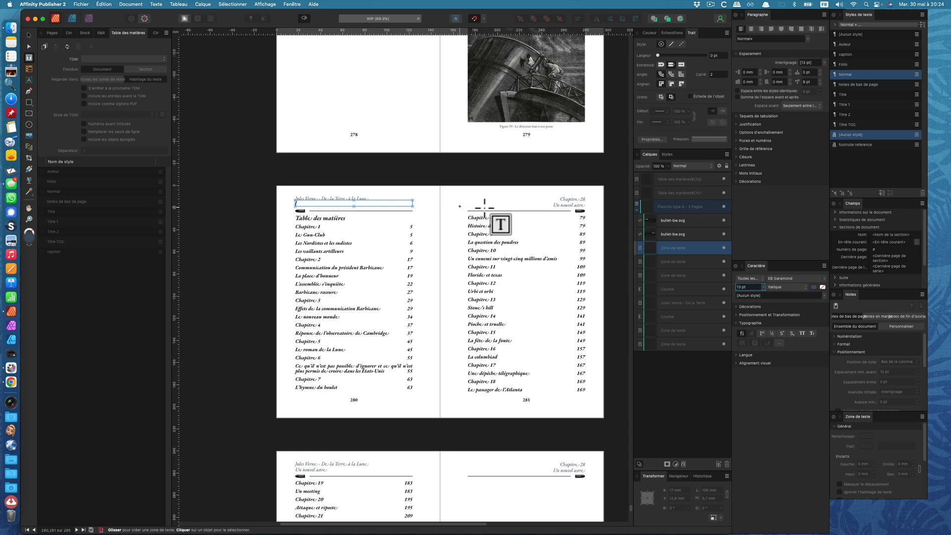
{"action": "left_click", "coordinate": [572, 201]}
{"action": "key", "text": "BackSpace"}
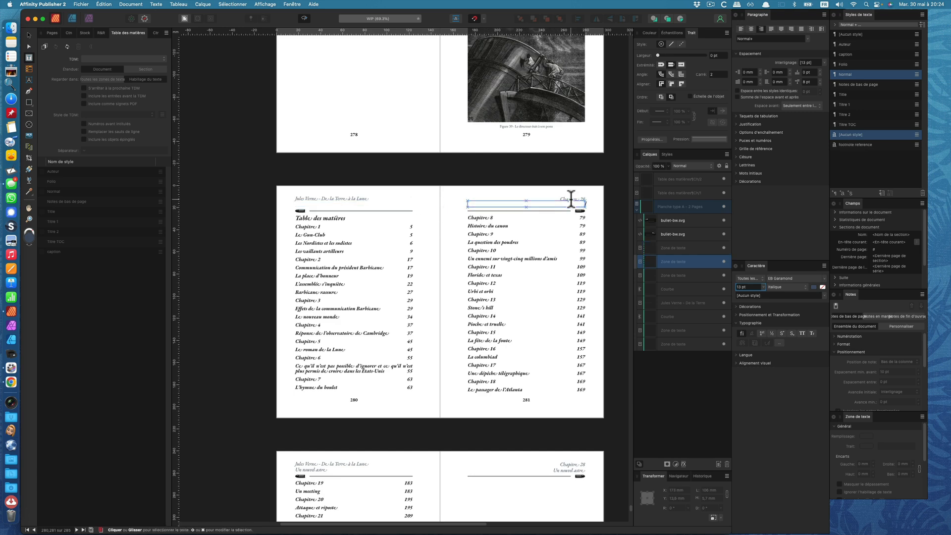
{"action": "double_click", "coordinate": [568, 196]}
{"action": "key", "text": "BackSpace"}
Step: Delete both header lines on page 283 and both header lines on page 282
{"action": "scroll", "coordinate": [568, 197], "scroll_direction": "down", "scroll_amount": 5}
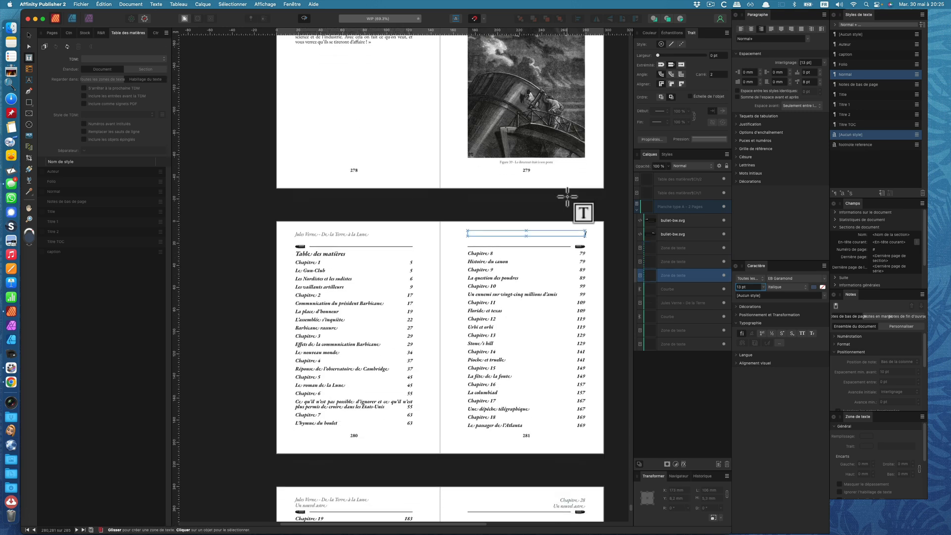
{"action": "double_click", "coordinate": [576, 328]}
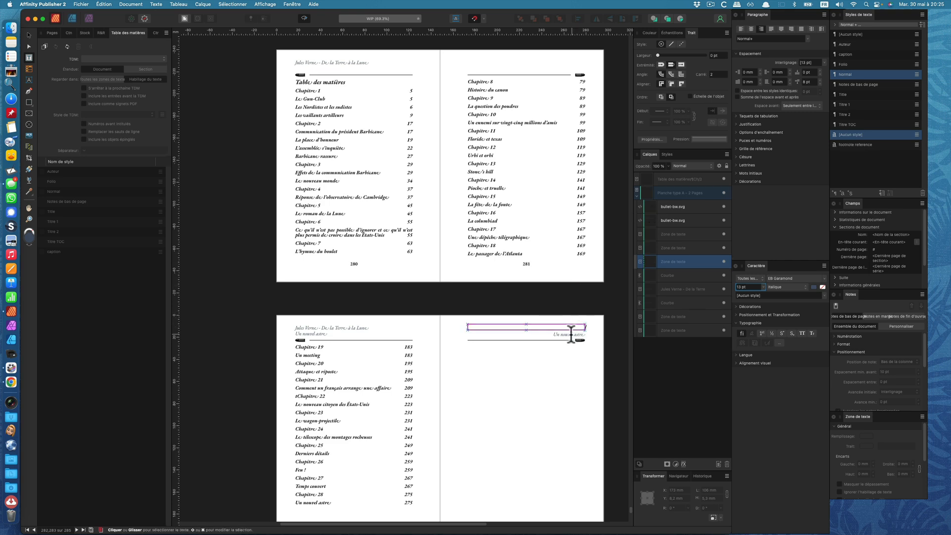
{"action": "key", "text": "BackSpace"}
{"action": "double_click", "coordinate": [571, 334]}
{"action": "key", "text": "BackSpace"}
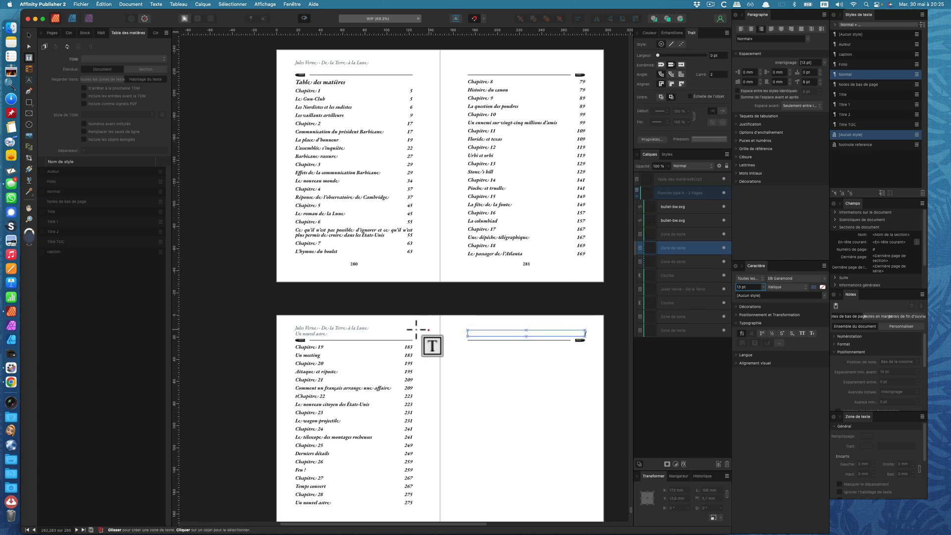
{"action": "double_click", "coordinate": [370, 331]}
{"action": "key", "text": "BackSpace"}
{"action": "double_click", "coordinate": [363, 328]}
{"action": "triple_click", "coordinate": [362, 327]}
{"action": "key", "text": "BackSpace"}
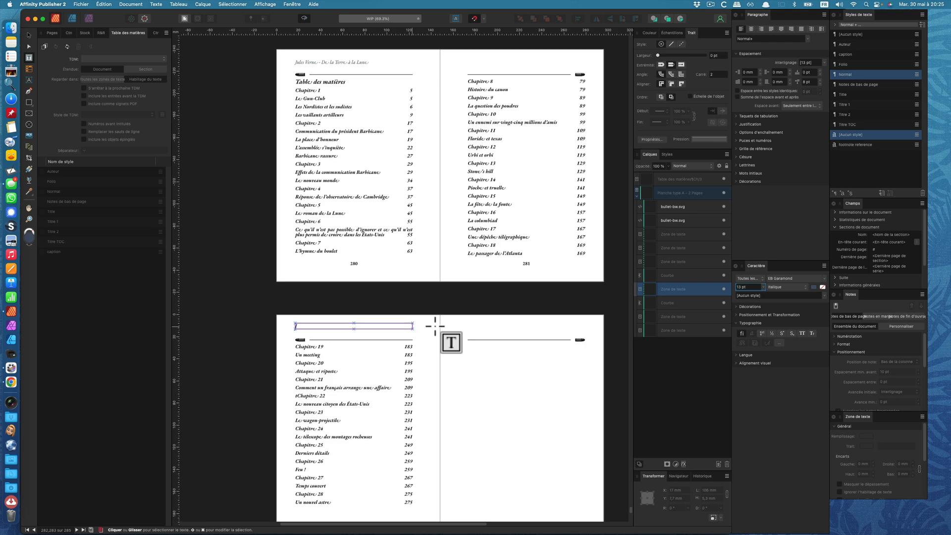
Step: Delete the chapter title and book title lines from the page 284 header
{"action": "scroll", "coordinate": [443, 326], "scroll_direction": "down", "scroll_amount": 2}
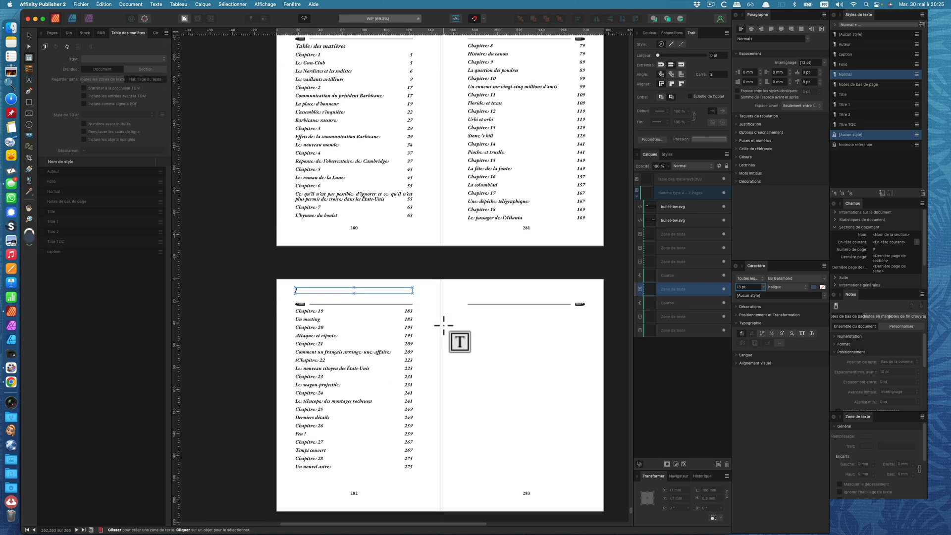
{"action": "scroll", "coordinate": [444, 326], "scroll_direction": "down", "scroll_amount": 10}
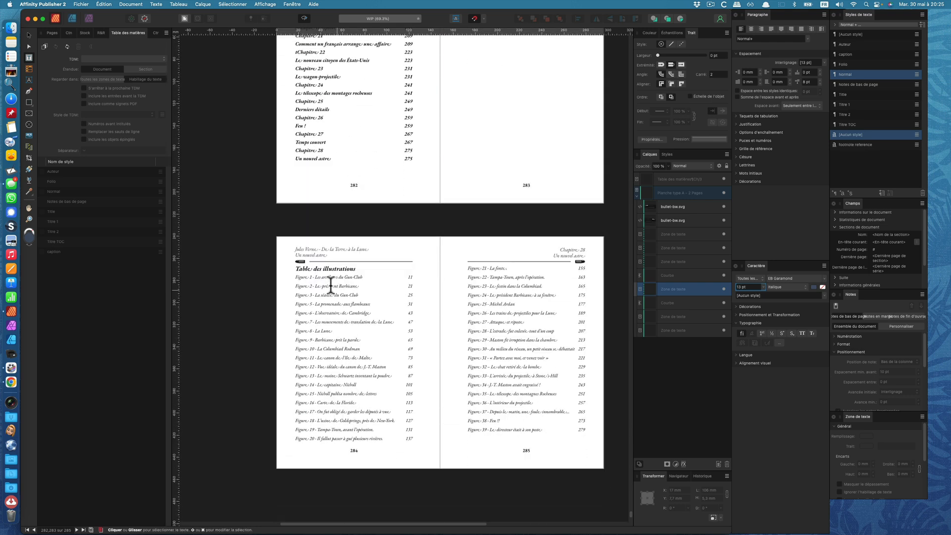
{"action": "left_click", "coordinate": [312, 251]}
{"action": "triple_click", "coordinate": [315, 249]}
{"action": "key", "text": "BackSpace"}
Step: Delete the chapter number and chapter title lines from the page 285 header
{"action": "left_click", "coordinate": [572, 246]}
{"action": "triple_click", "coordinate": [572, 248]}
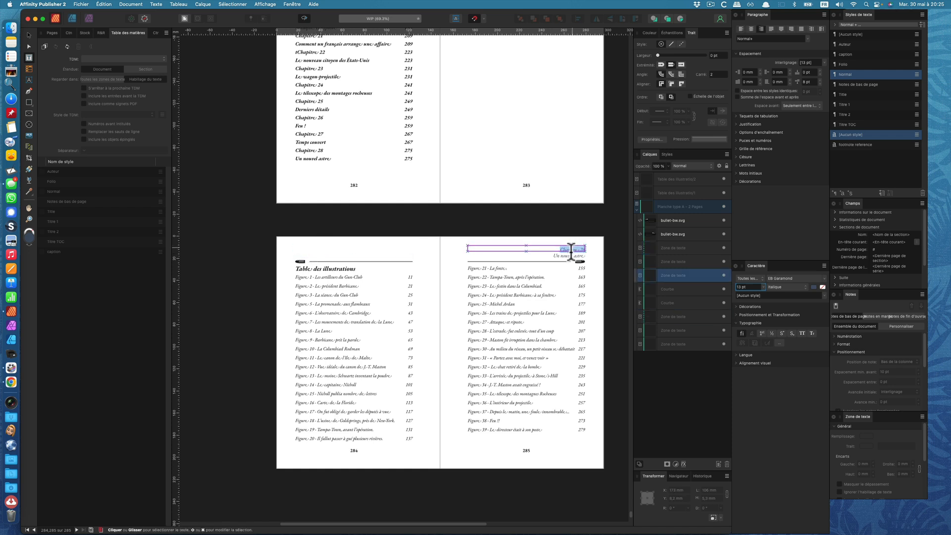
{"action": "key", "text": "BackSpace"}
{"action": "triple_click", "coordinate": [569, 255]}
{"action": "key", "text": "BackSpace"}
Step: Undo the page 285 header deletions and the removal of the book title from page 284
{"action": "key", "text": "super+z"}
{"action": "key", "text": "super+z"}
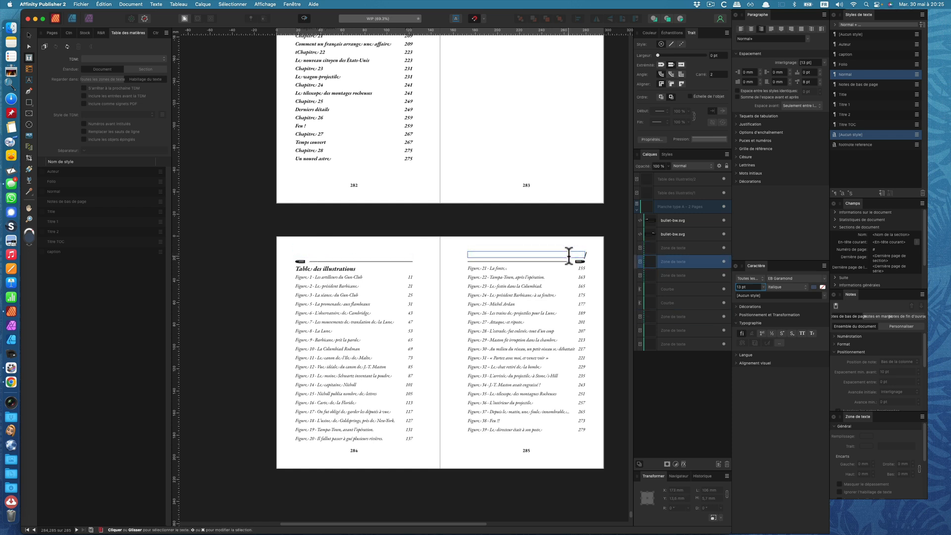
{"action": "key", "text": "super+z"}
{"action": "key", "text": "super+z"}
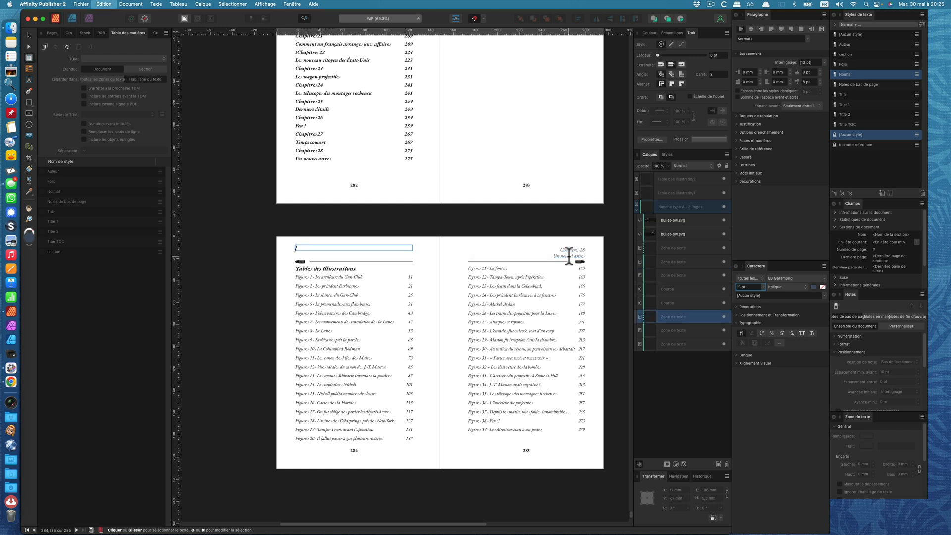
Step: Clear the chapter title and chapter number from the page 285 header again and deselect everything
{"action": "triple_click", "coordinate": [575, 253]}
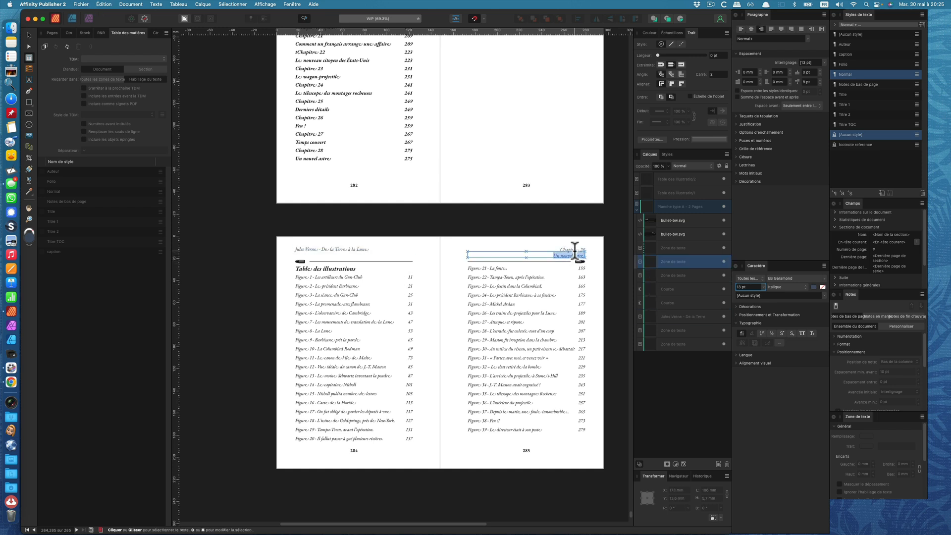
{"action": "key", "text": "BackSpace"}
{"action": "triple_click", "coordinate": [576, 249]}
{"action": "key", "text": "BackSpace"}
{"action": "key", "text": "Escape"}
{"action": "left_click", "coordinate": [28, 31]}
{"action": "left_click", "coordinate": [251, 192]}
Step: Review the headers from the table of illustrations back to the start of Chapitre 28
{"action": "scroll", "coordinate": [255, 230], "scroll_direction": "up", "scroll_amount": 2}
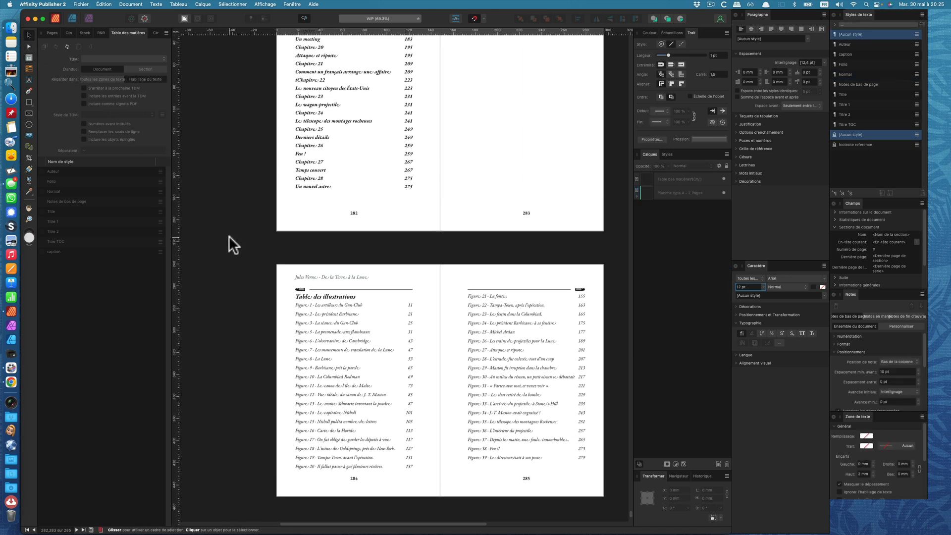
{"action": "scroll", "coordinate": [259, 237], "scroll_direction": "up", "scroll_amount": 5}
{"action": "scroll", "coordinate": [258, 237], "scroll_direction": "down", "scroll_amount": 6}
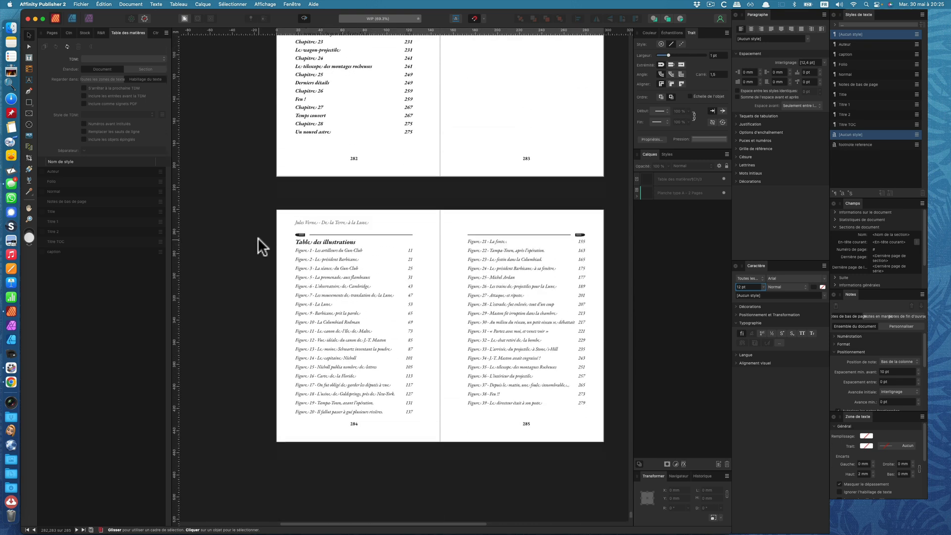
{"action": "scroll", "coordinate": [258, 237], "scroll_direction": "up", "scroll_amount": 15}
{"action": "scroll", "coordinate": [257, 236], "scroll_direction": "up", "scroll_amount": 12}
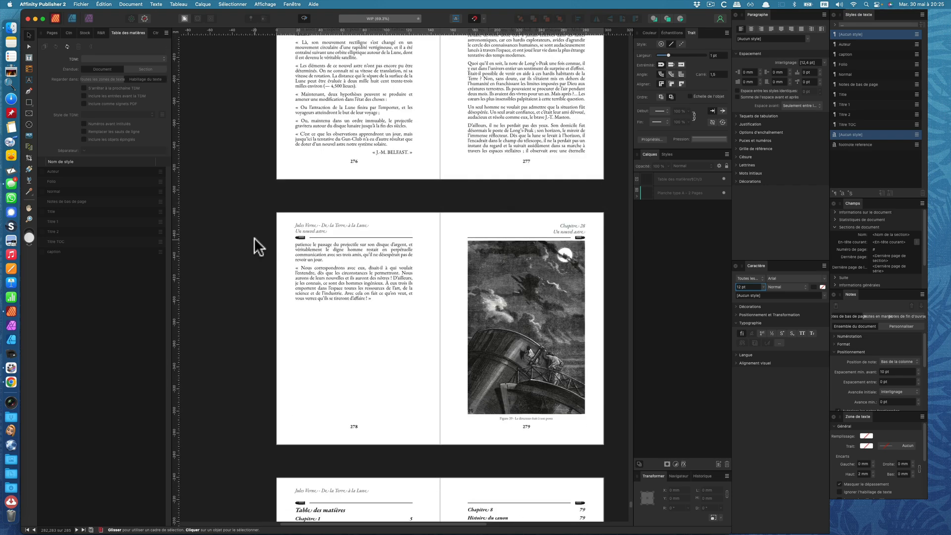
{"action": "scroll", "coordinate": [255, 237], "scroll_direction": "up", "scroll_amount": 14}
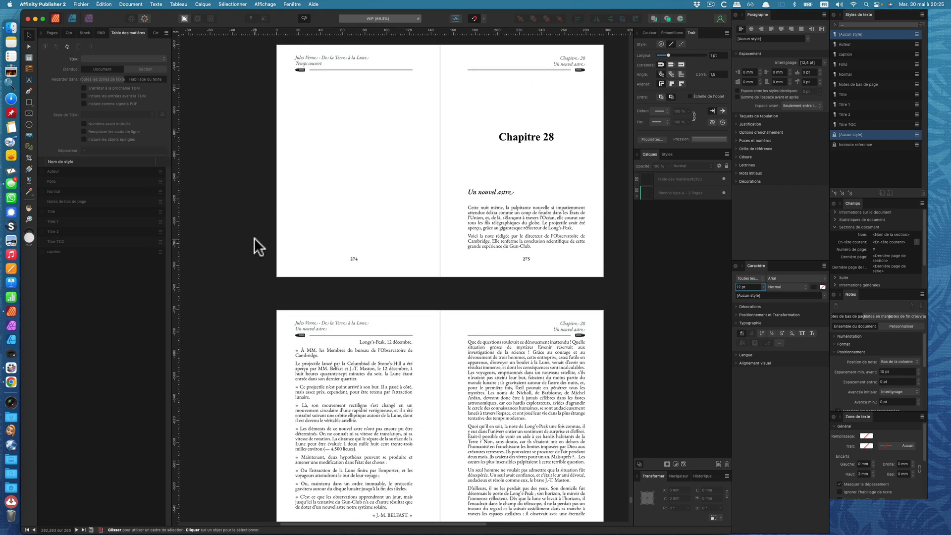